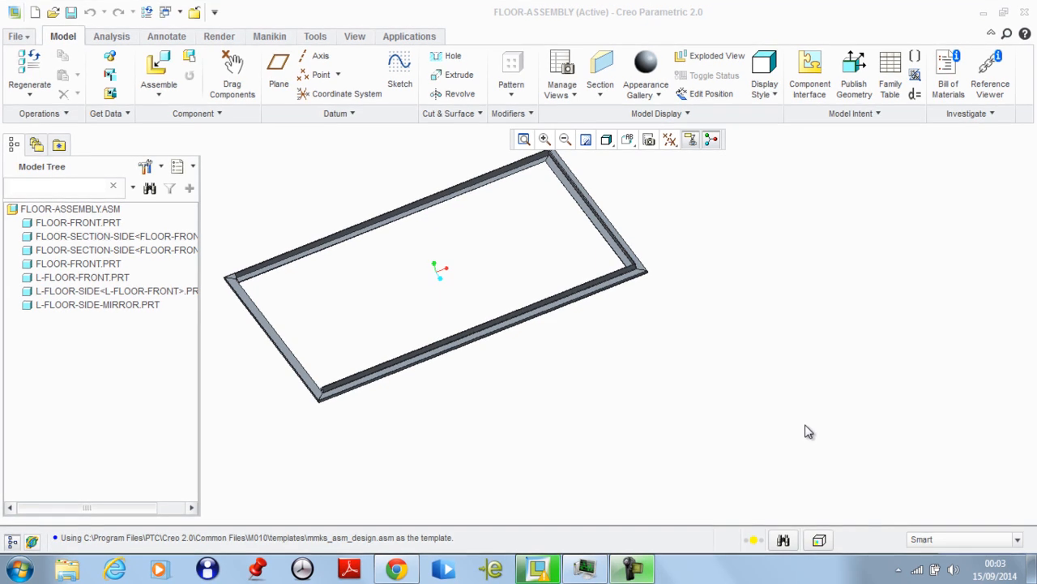
Examine the existing rectangular floor frame assembly from different zoom levels and orientations
scroll(675, 393, down, 3)
scroll(539, 384, up, 3)
mouse_move(586, 324)
middle_down()
mouse_move(556, 273)
mouse_move(554, 289)
mouse_move(715, 228)
mouse_move(773, 248)
mouse_move(711, 173)
mouse_move(805, 234)
mouse_move(790, 256)
middle_up()
scroll(794, 282, down, 3)
scroll(708, 215, up, 5)
scroll(762, 257, down, 5)
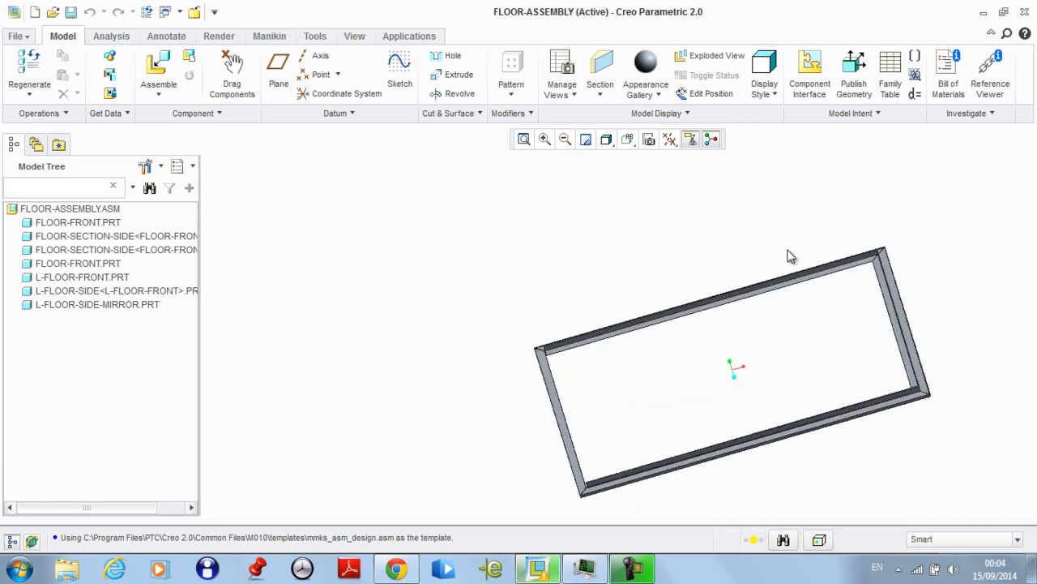
scroll(578, 271, up, 2)
scroll(580, 270, down, 3)
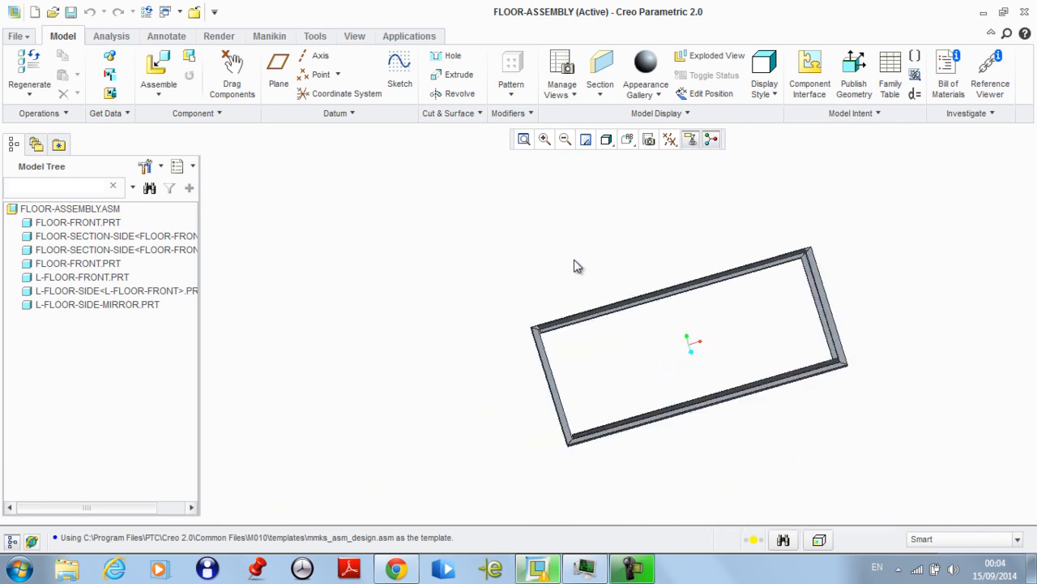
Create a new design assembly with the default name, using the mmks_asm_design template instead of the default one
click(34, 11)
click(439, 216)
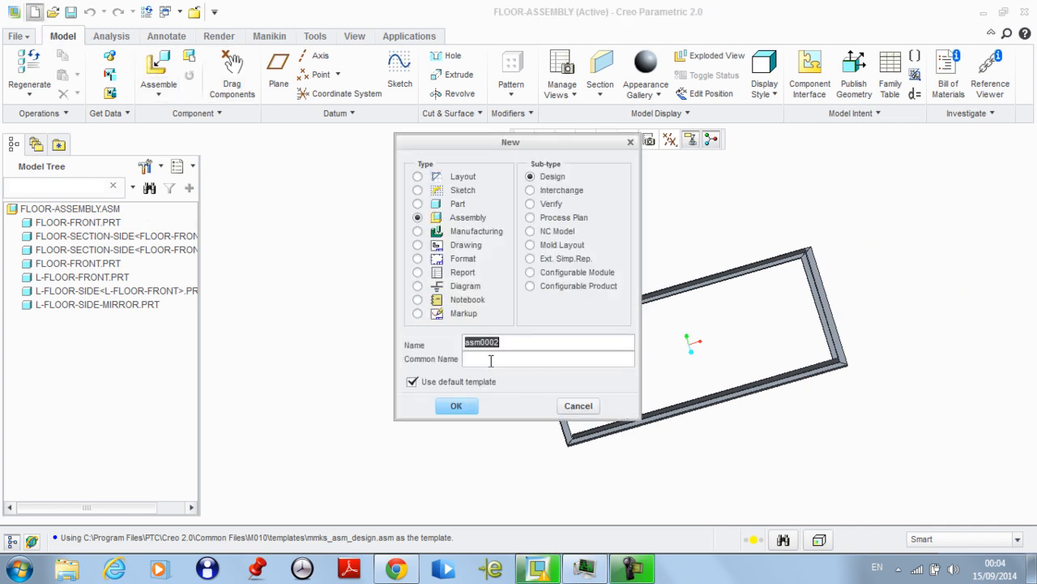
click(435, 382)
click(453, 407)
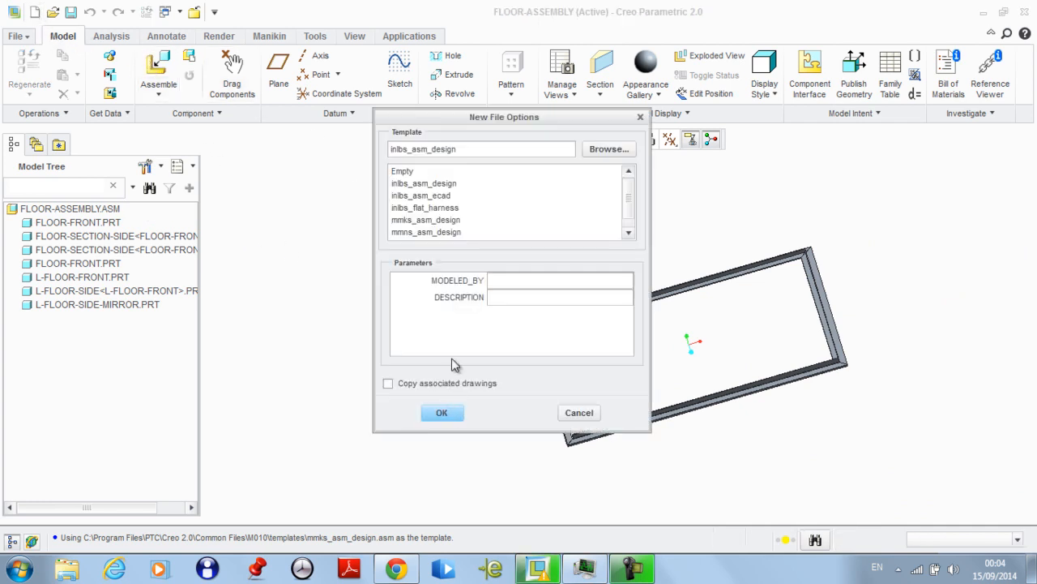
click(405, 221)
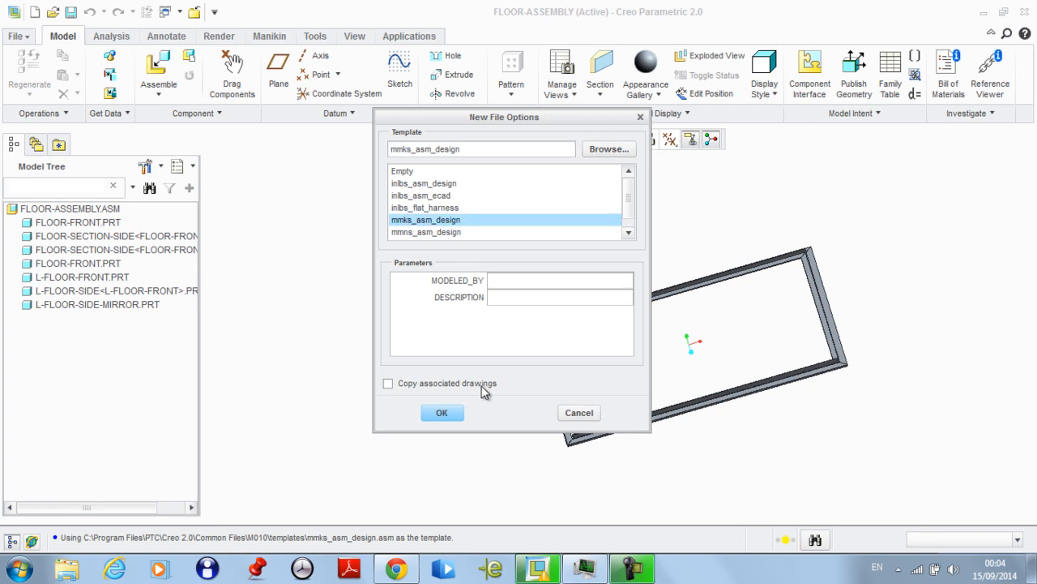
click(442, 413)
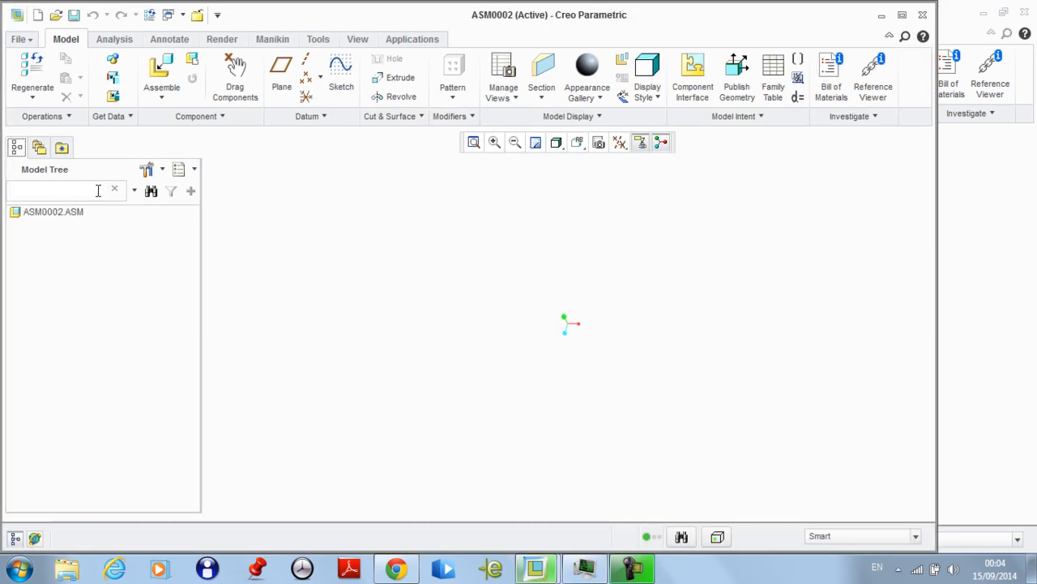
Set the model tree filters to display features and placement folders
click(147, 170)
click(183, 197)
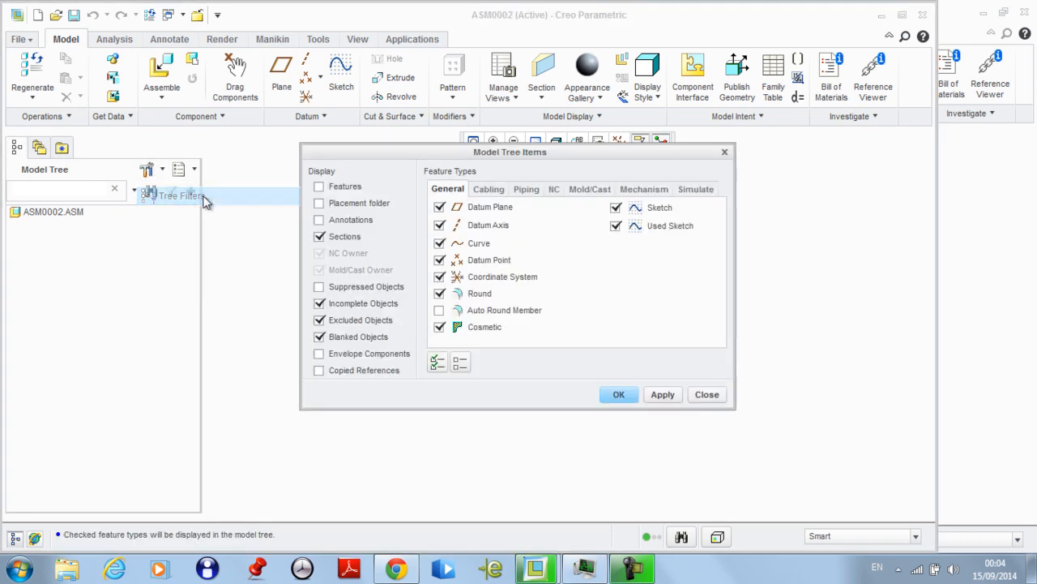
click(334, 187)
click(336, 204)
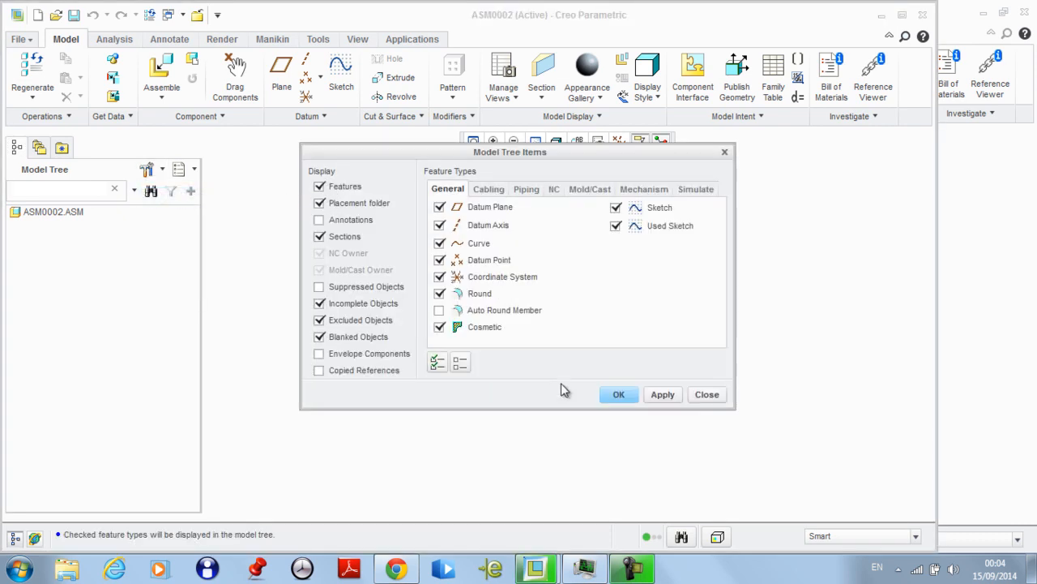
click(660, 397)
click(626, 396)
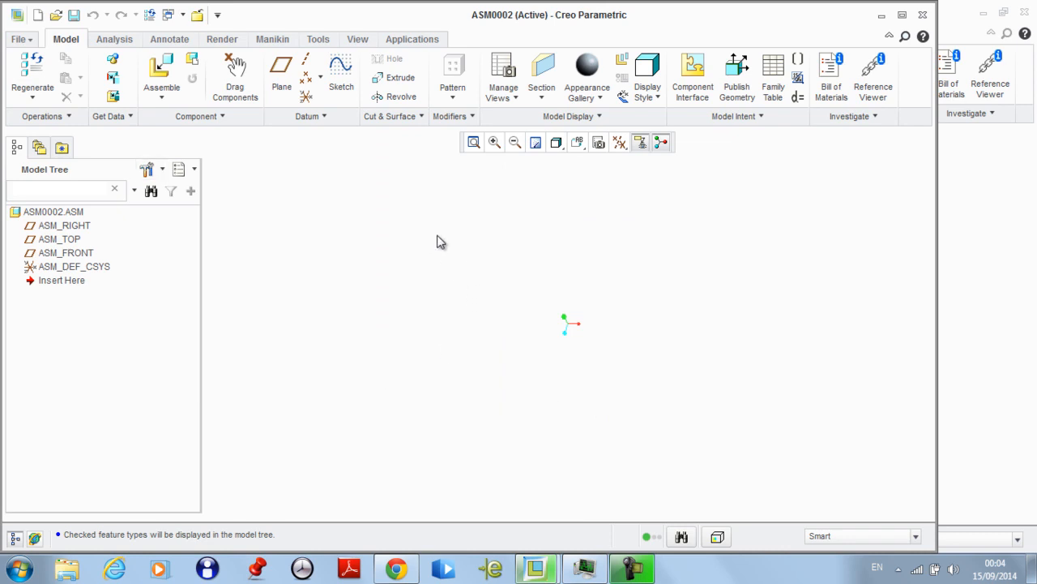
Create a solid part named m1 in the assembly with the Empty creation method, and select it
click(193, 65)
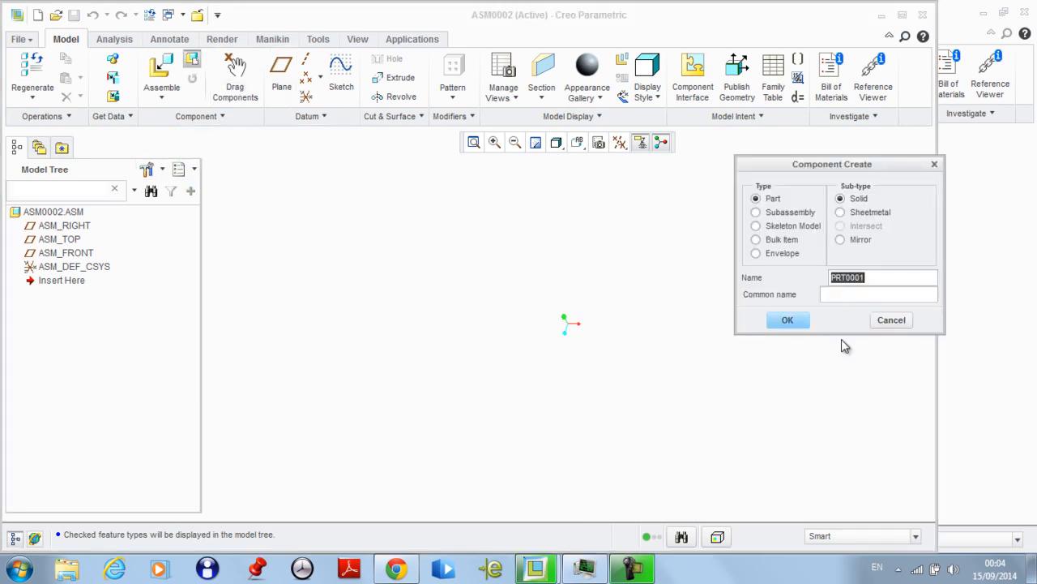
text(1)
key(Home)
text(m)
click(783, 321)
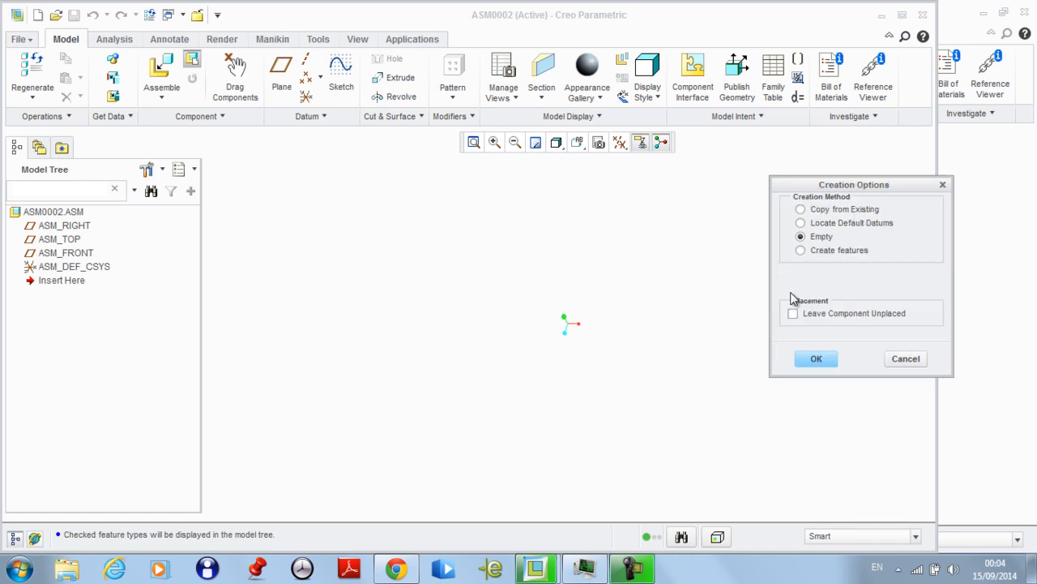
click(816, 360)
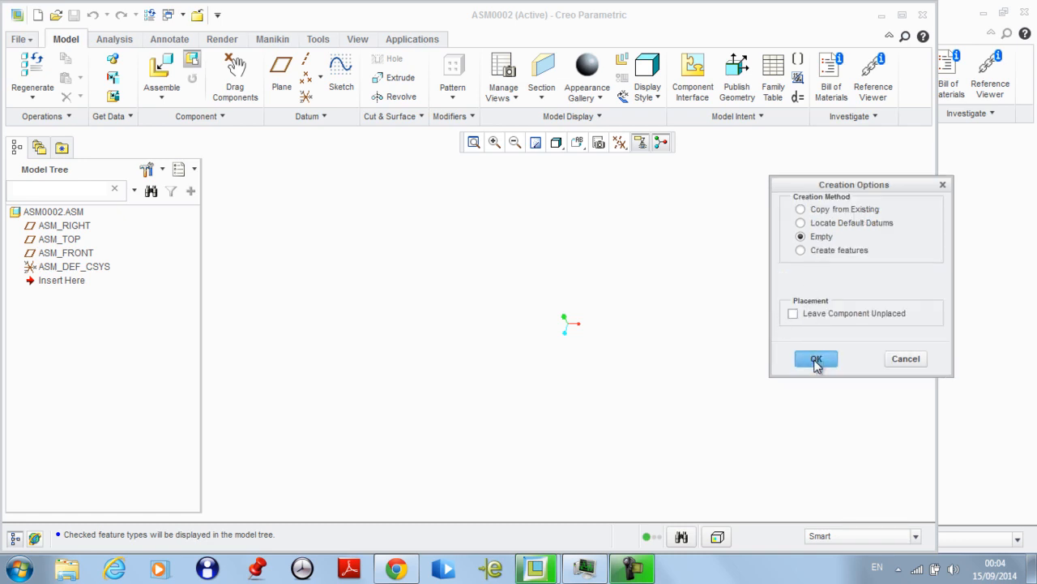
click(55, 280)
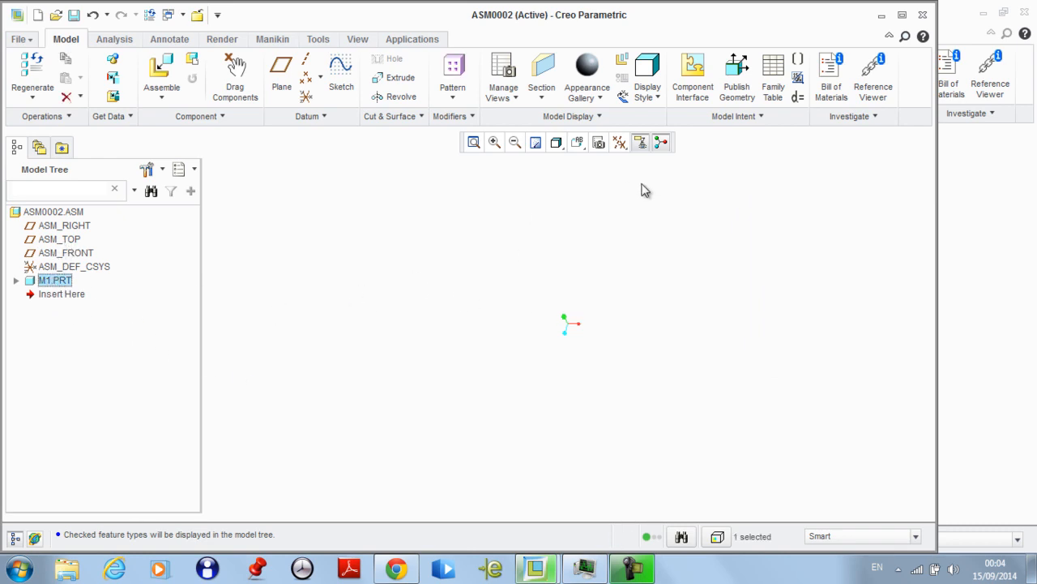
Turn on the display of datum axes, points, coordinate systems and planes, and open the M1 part in its own window
click(620, 143)
click(648, 243)
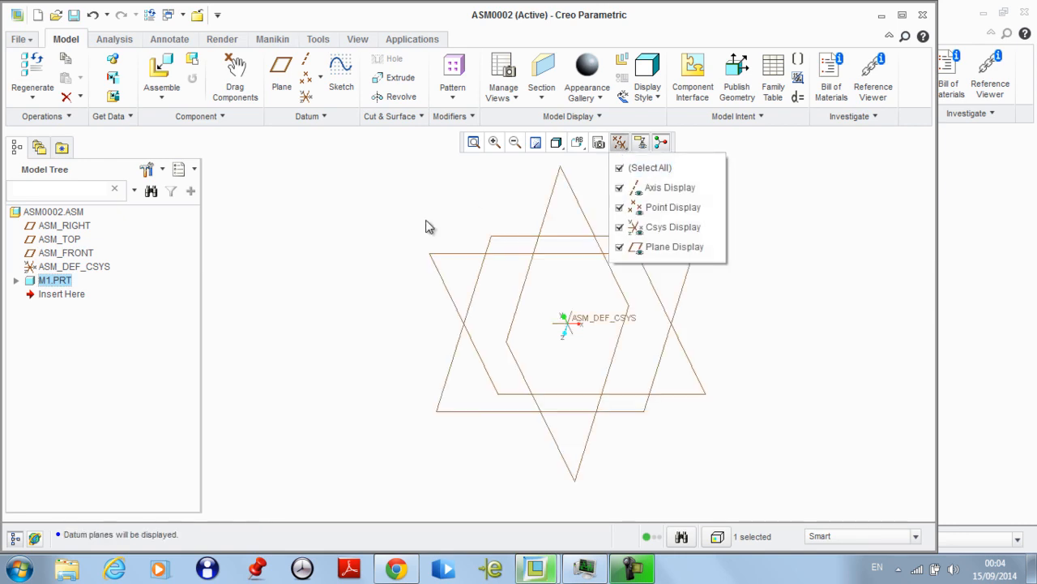
right_click(61, 288)
click(89, 45)
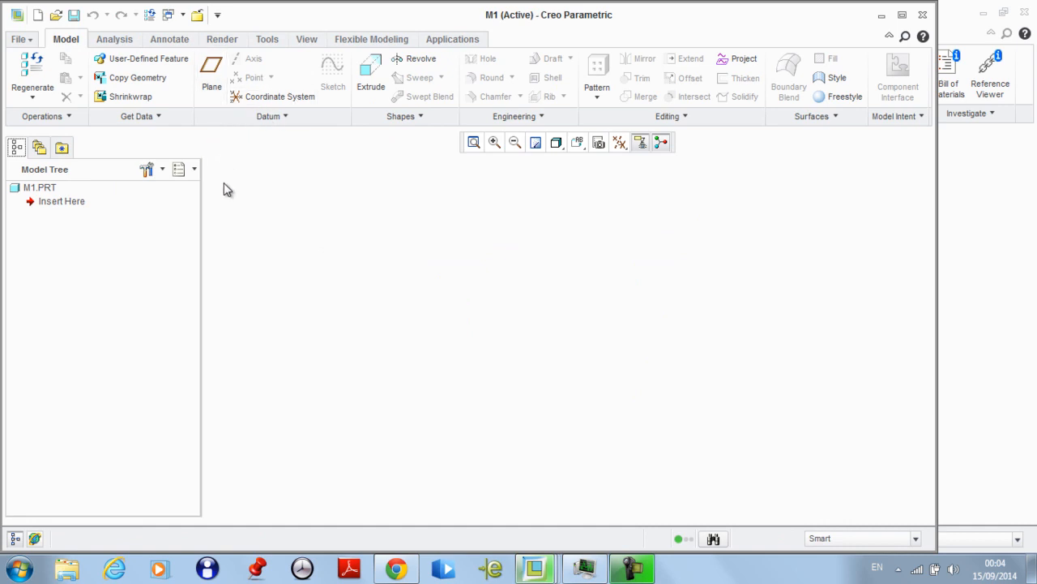
Add a default coordinate system and three default datum planes to M1, and close the part window to return to the assembly
click(243, 97)
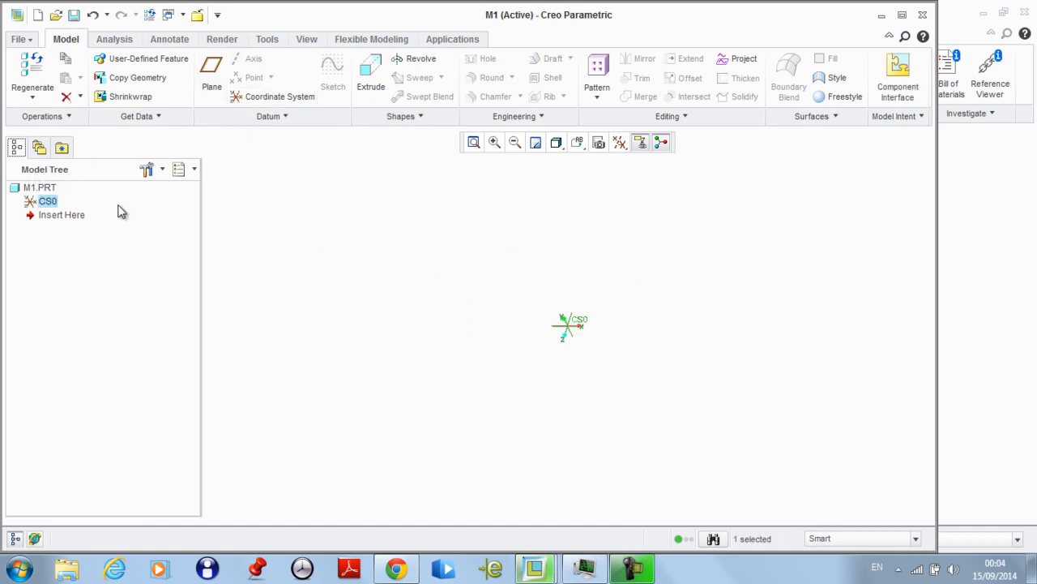
click(212, 78)
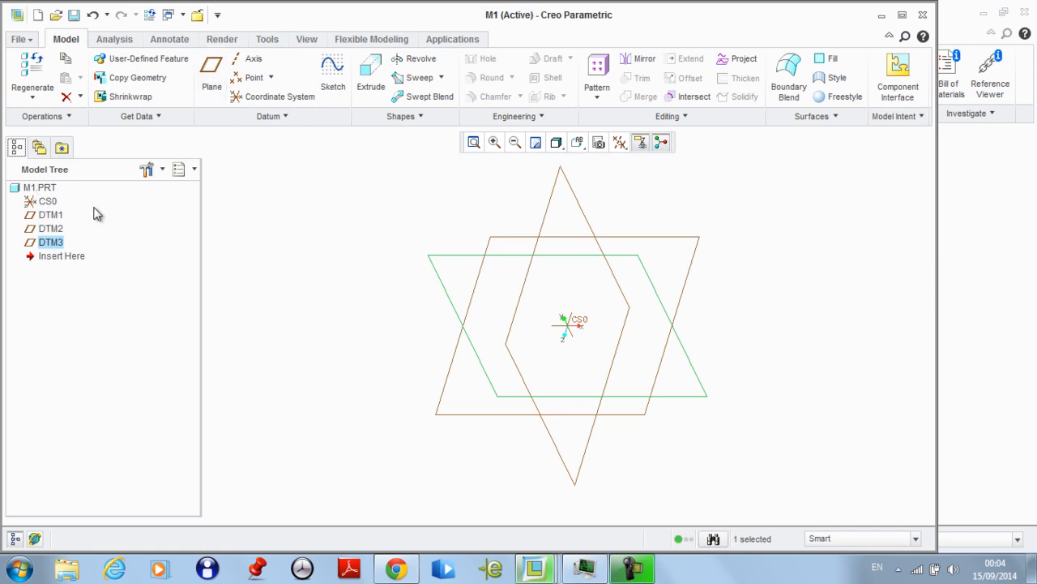
click(283, 243)
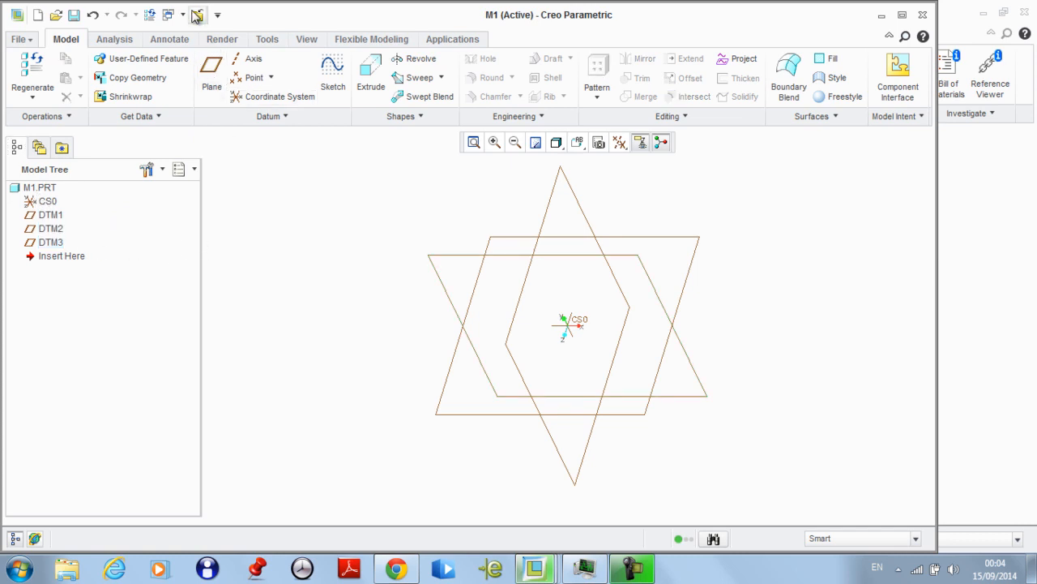
click(197, 16)
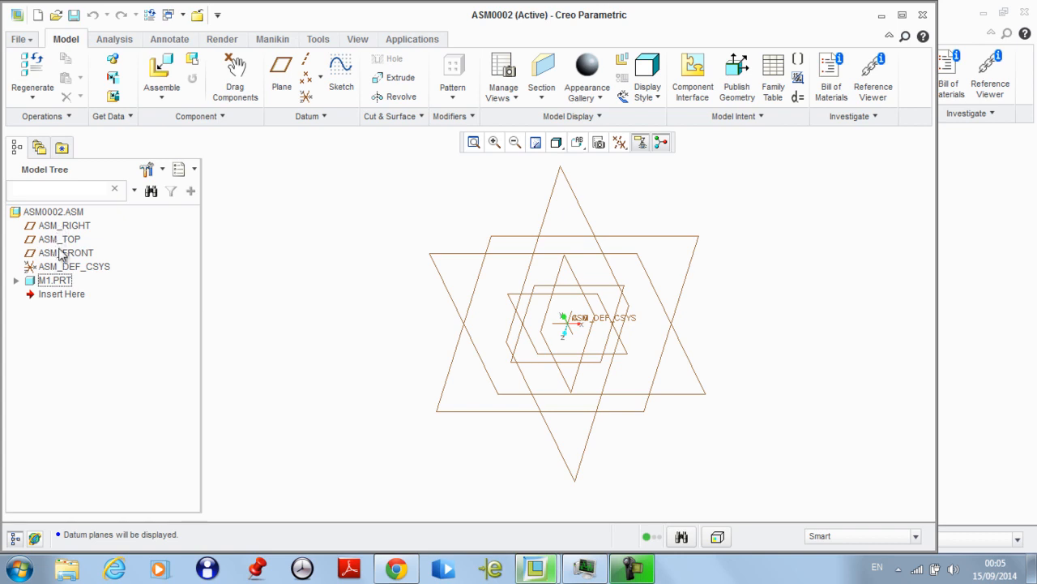
Activate the M1 part within the assembly and restore the default view orientation
click(54, 281)
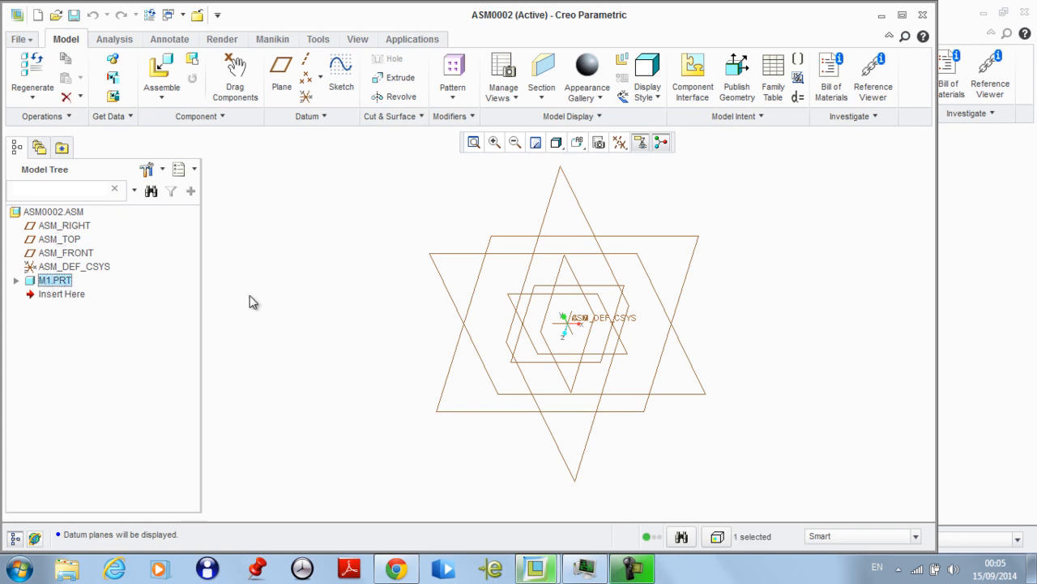
click(275, 302)
right_click(30, 283)
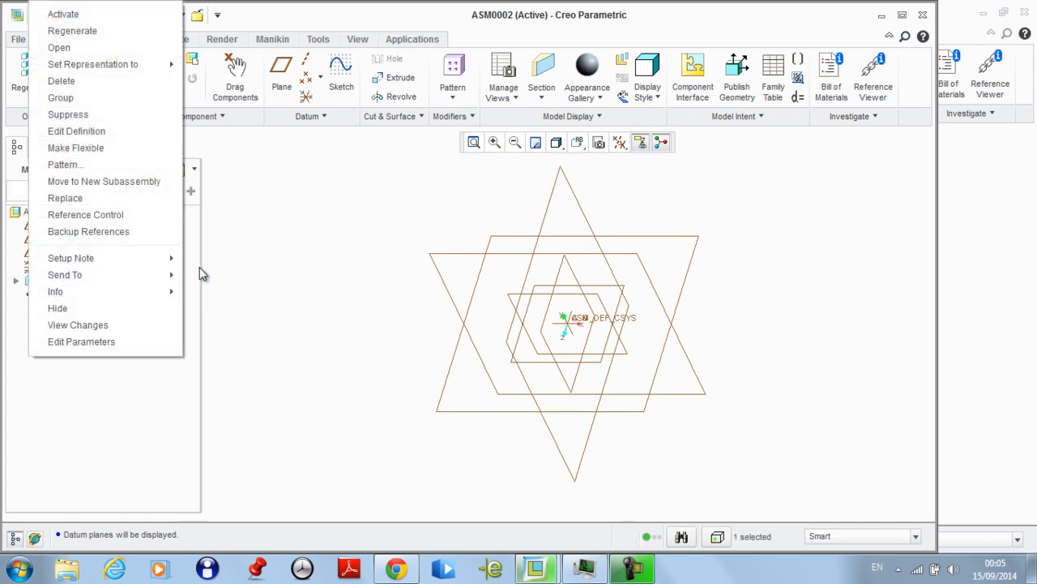
click(65, 15)
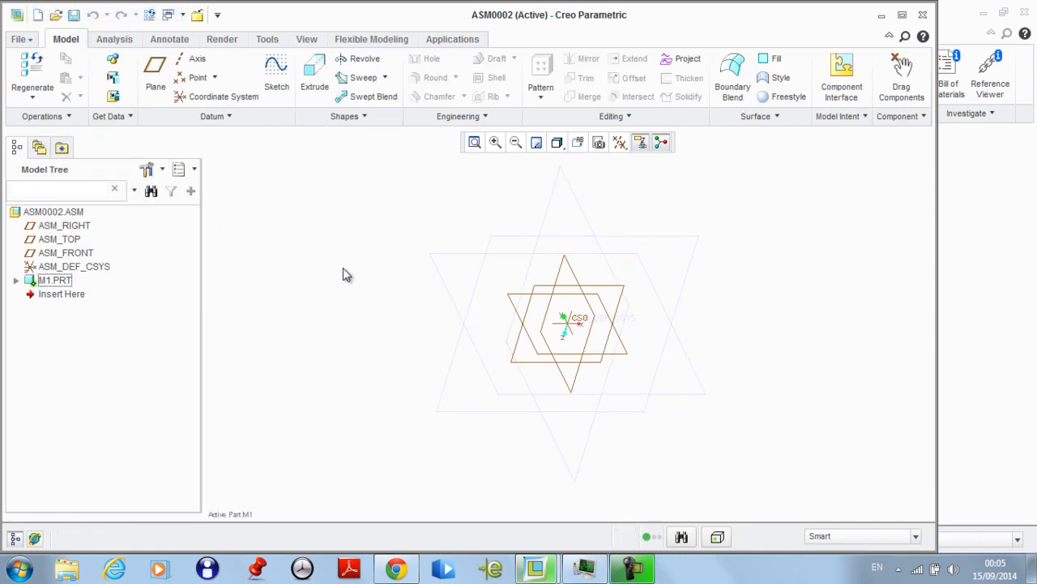
key(ctrl+d)
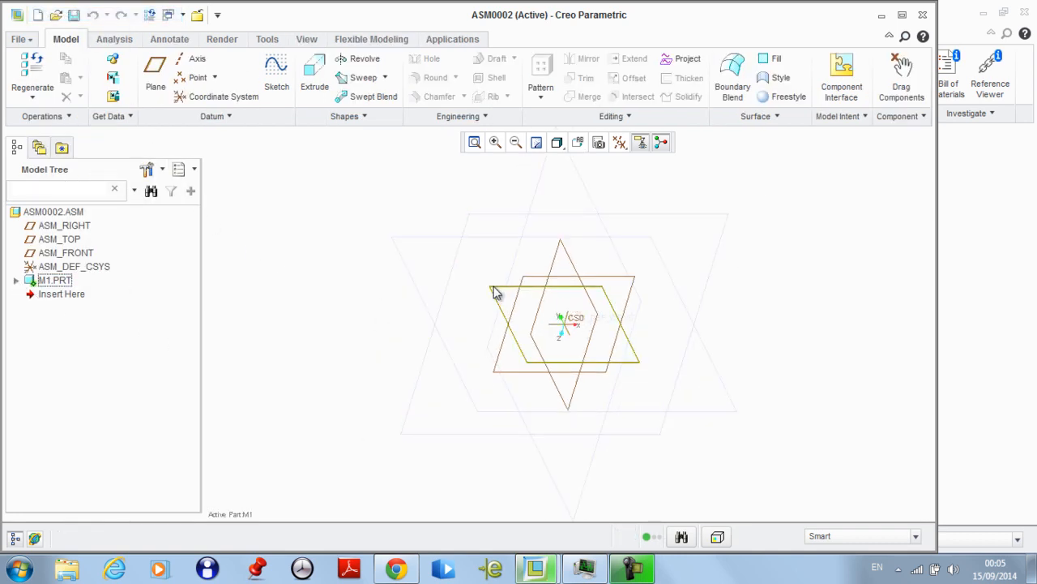
Start a sketch on one of M1's datum planes and import the floor-fronr_sketch.sec section near the origin
click(517, 295)
click(276, 70)
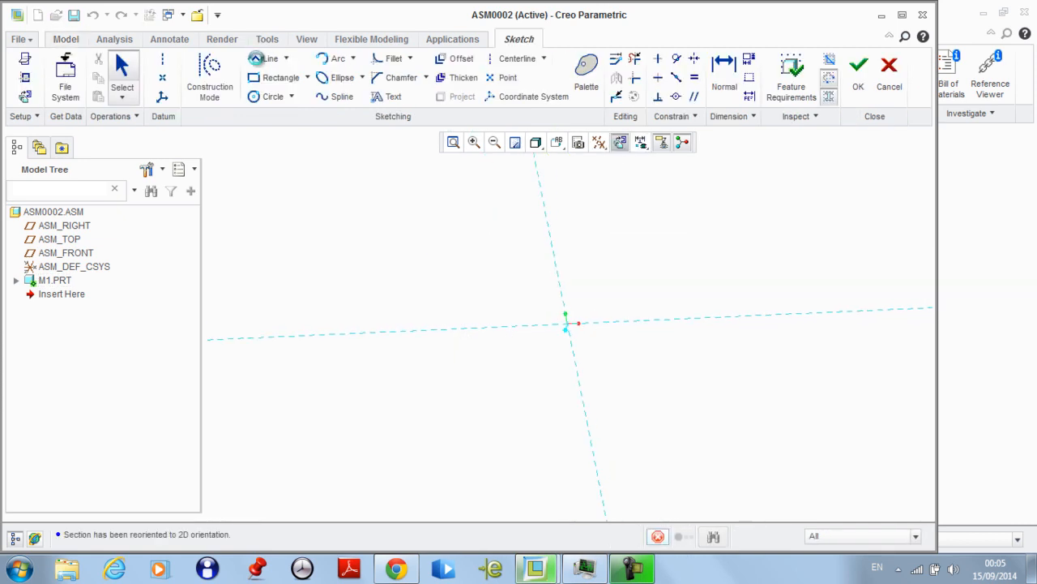
click(65, 77)
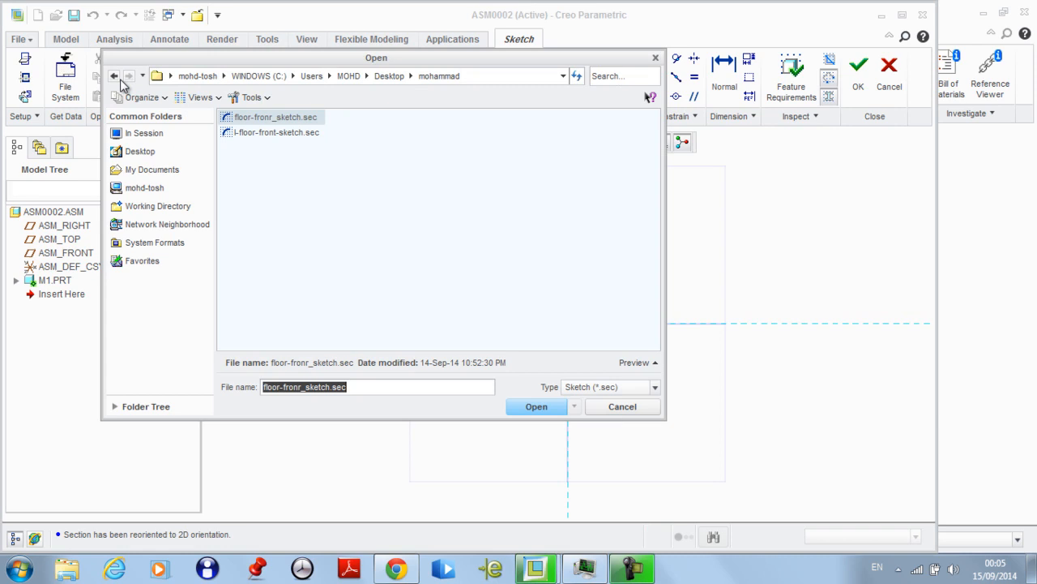
double_click(254, 120)
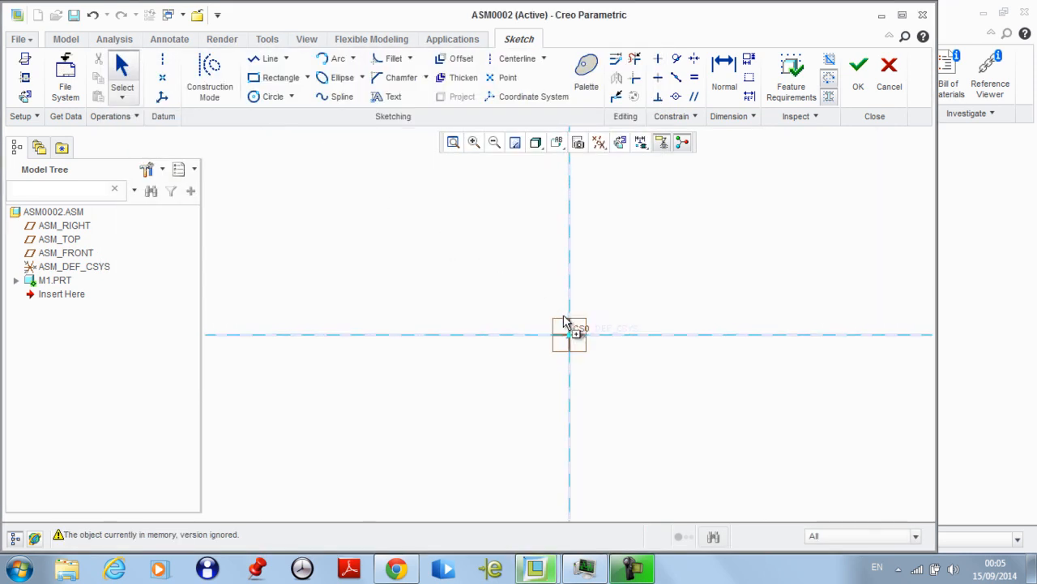
click(576, 354)
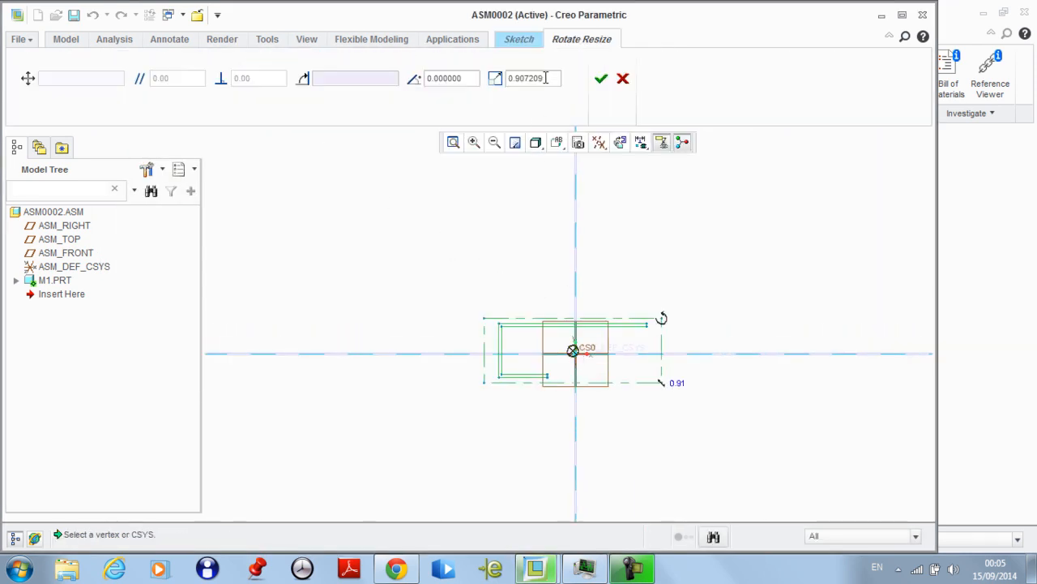
Set the imported section's scale to 1 and place its lower-left corner close to the sketch origin
text(1)
key(Return)
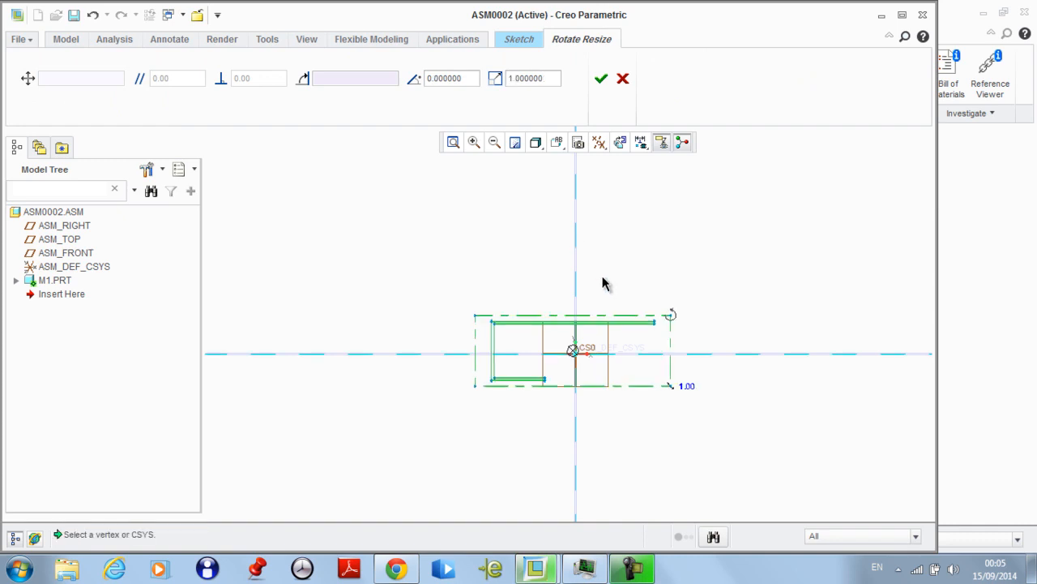
scroll(573, 351, down, 4)
mouse_move(565, 357)
mouse_down()
mouse_move(688, 251)
mouse_move(823, 269)
mouse_up()
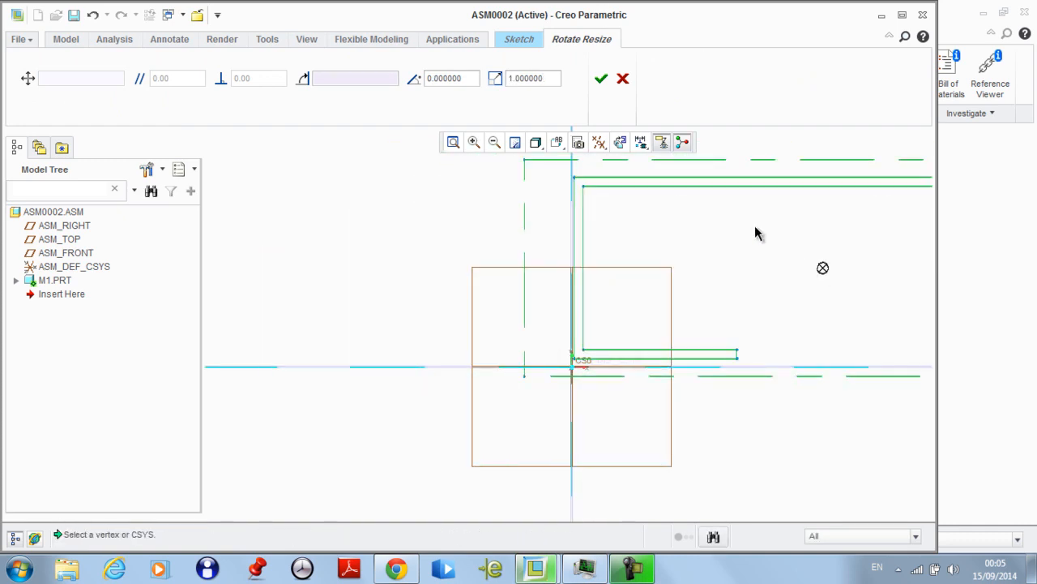
click(595, 79)
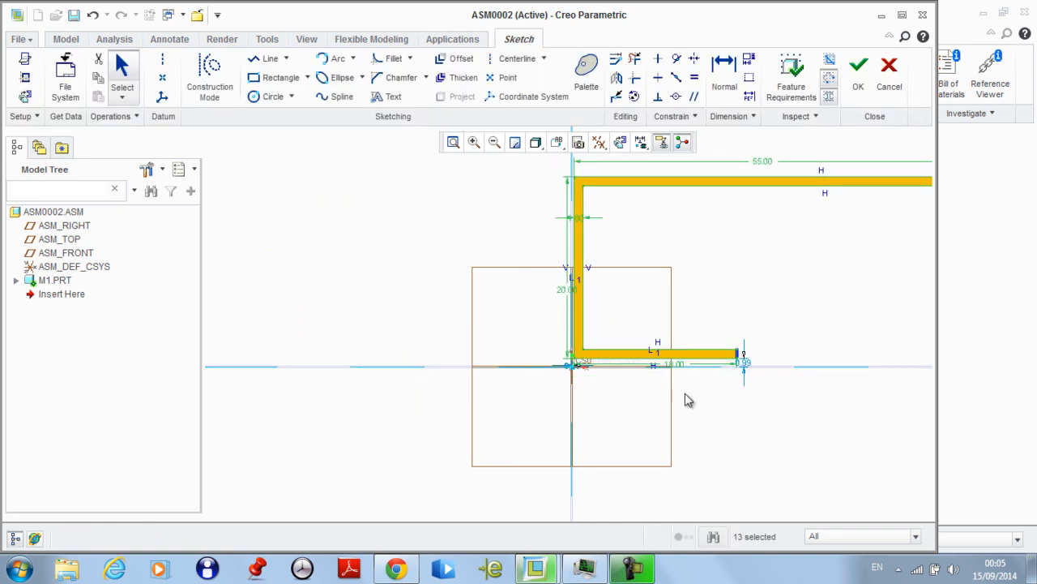
Set the section's vertical and horizontal offsets from the sketch reference lines to 0
scroll(731, 365, down, 5)
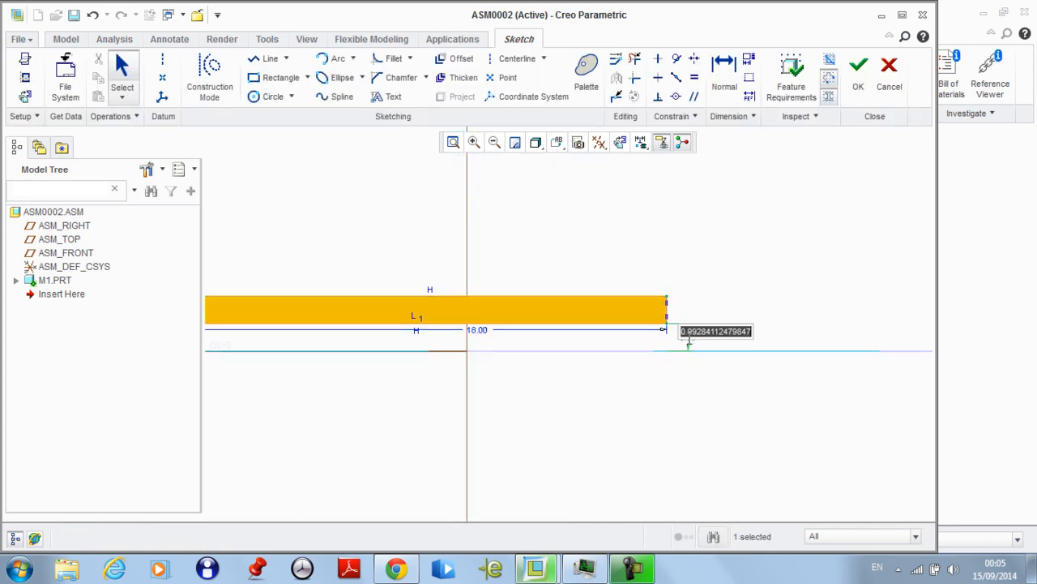
double_click(688, 337)
scroll(424, 276, down, 8)
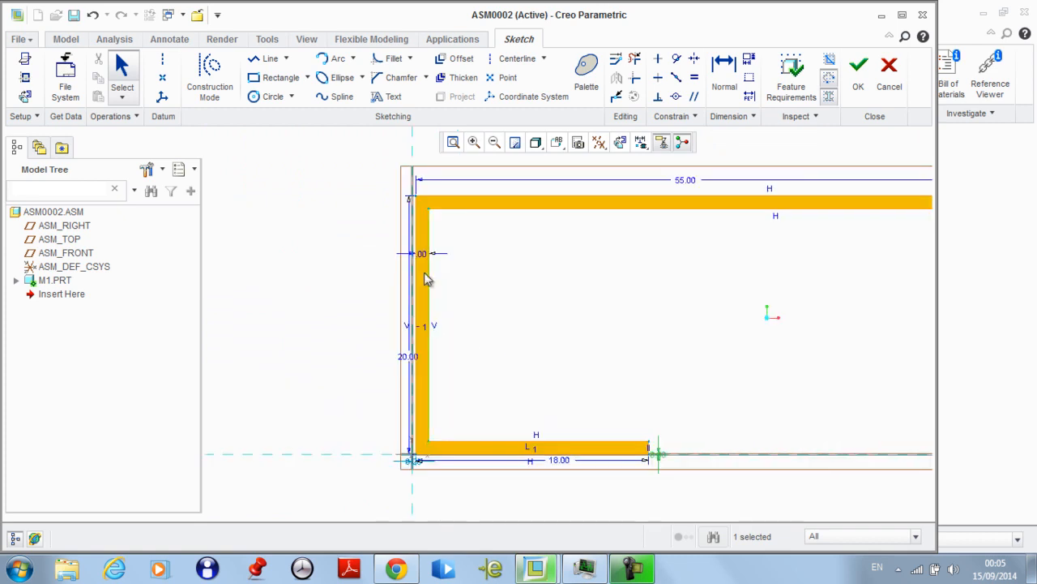
scroll(530, 245, up, 2)
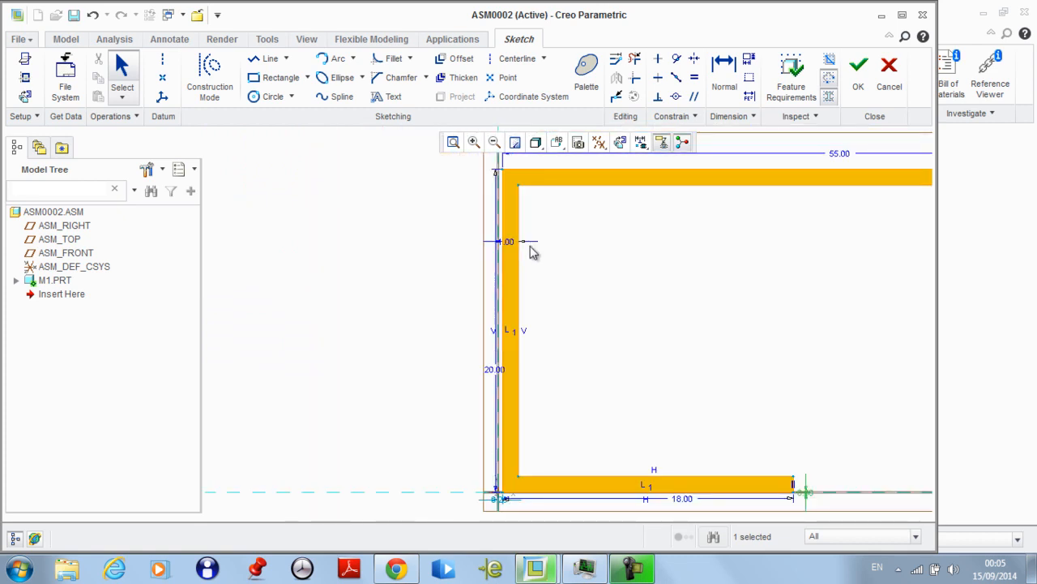
scroll(507, 496, down, 5)
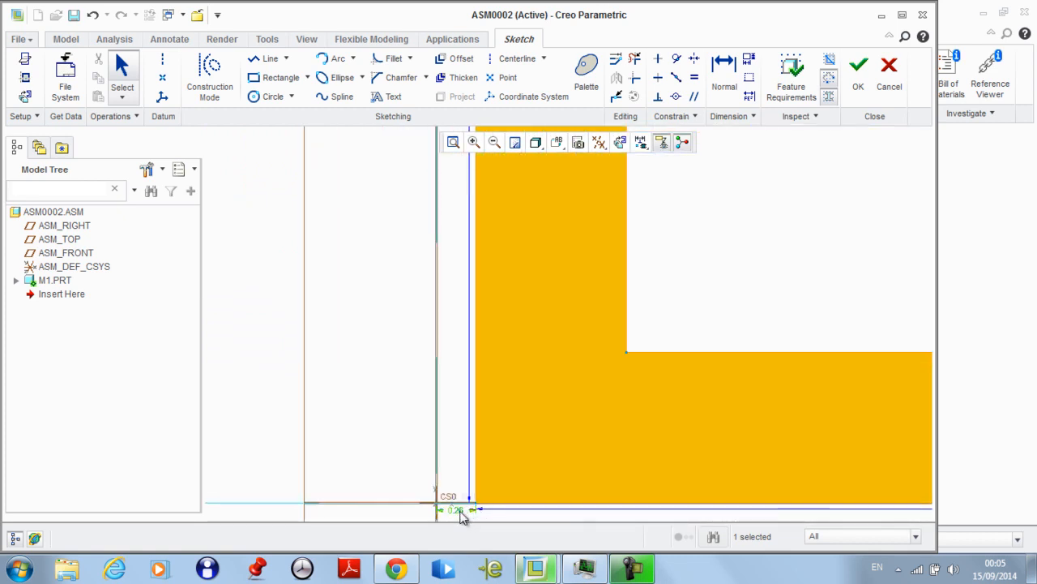
double_click(459, 512)
text(0)
key(Return)
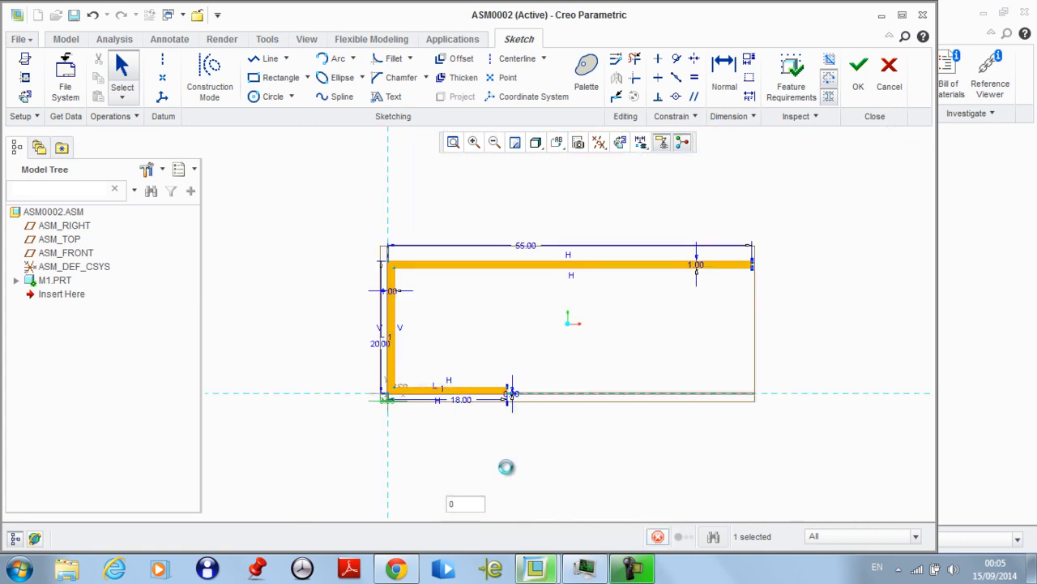
Finish the imported section sketch and extrude it as a solid symmetrically on both sides of its sketch plane
click(858, 69)
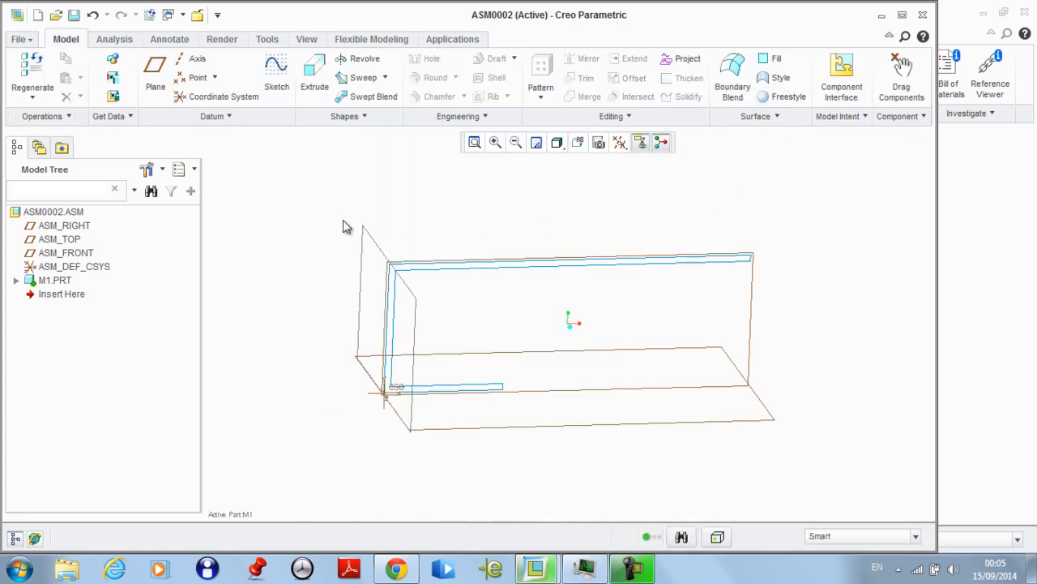
scroll(470, 262, down, 2)
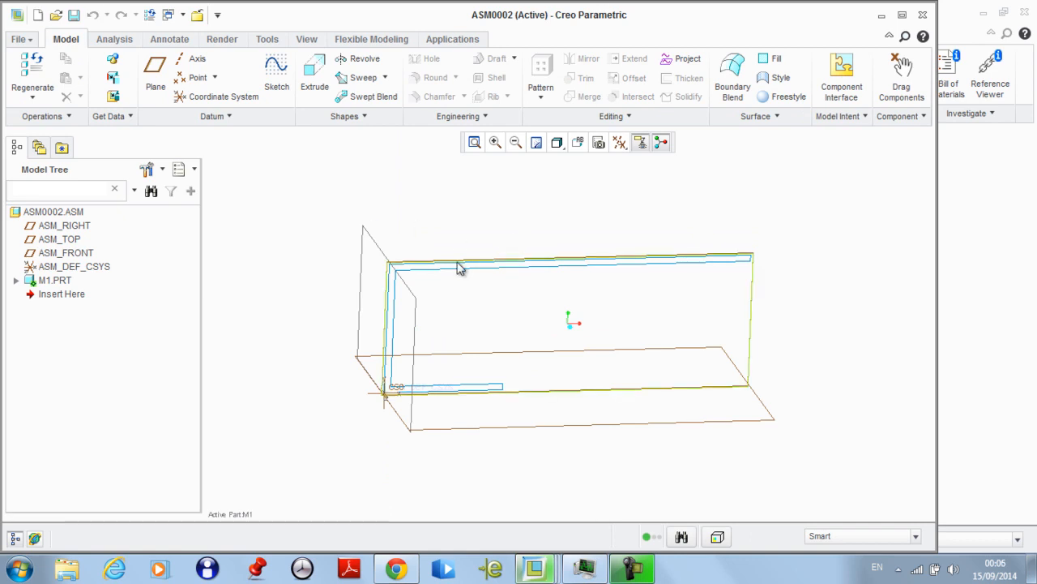
click(16, 281)
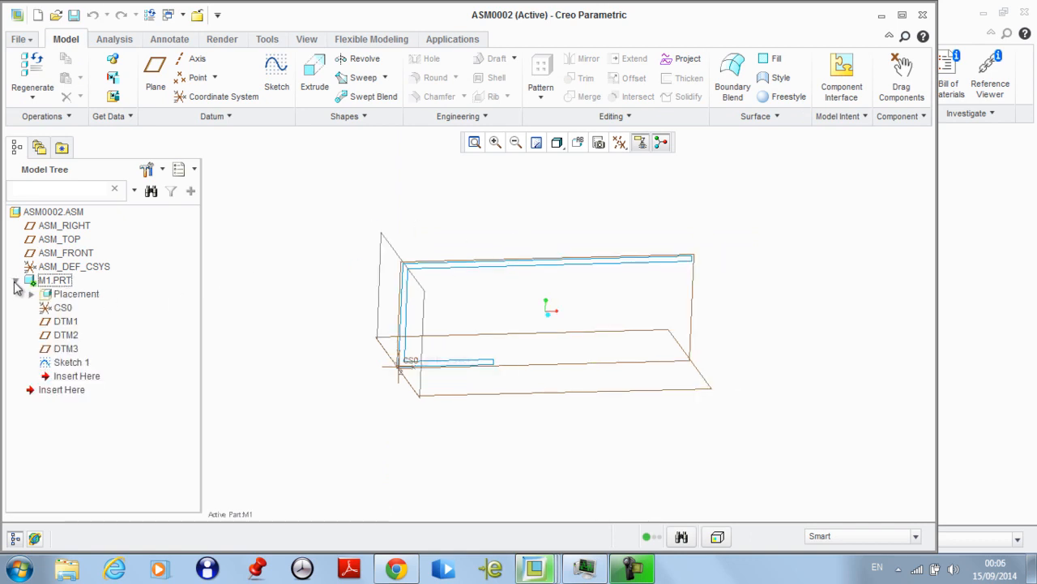
click(71, 362)
click(315, 81)
mouse_move(363, 192)
middle_down()
mouse_move(394, 215)
mouse_move(340, 187)
middle_up()
click(88, 78)
click(72, 121)
Set the symmetric extrusion's depth to 1552 and complete the feature
double_click(125, 78)
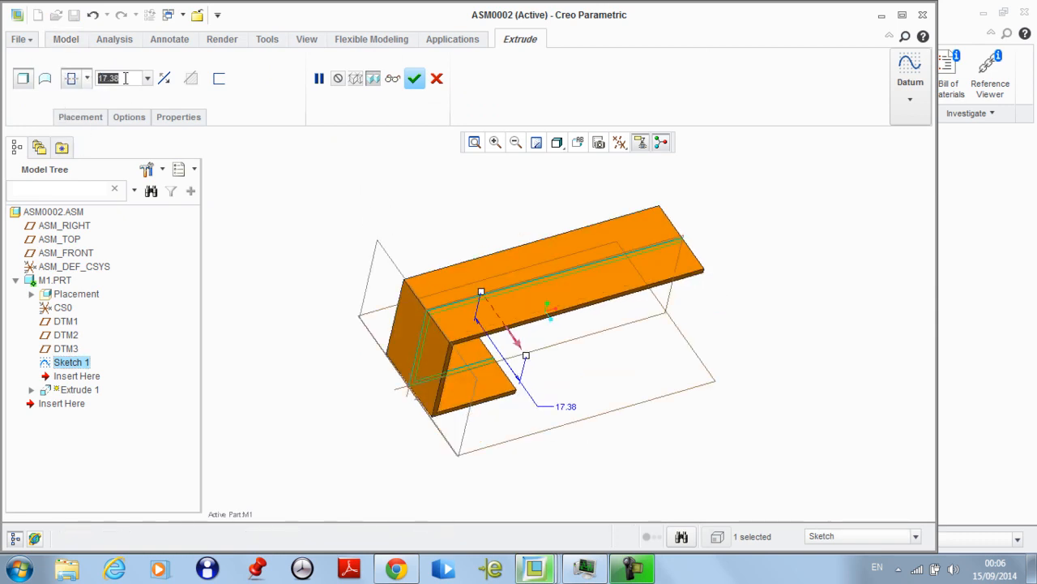
text(1552)
key(Return)
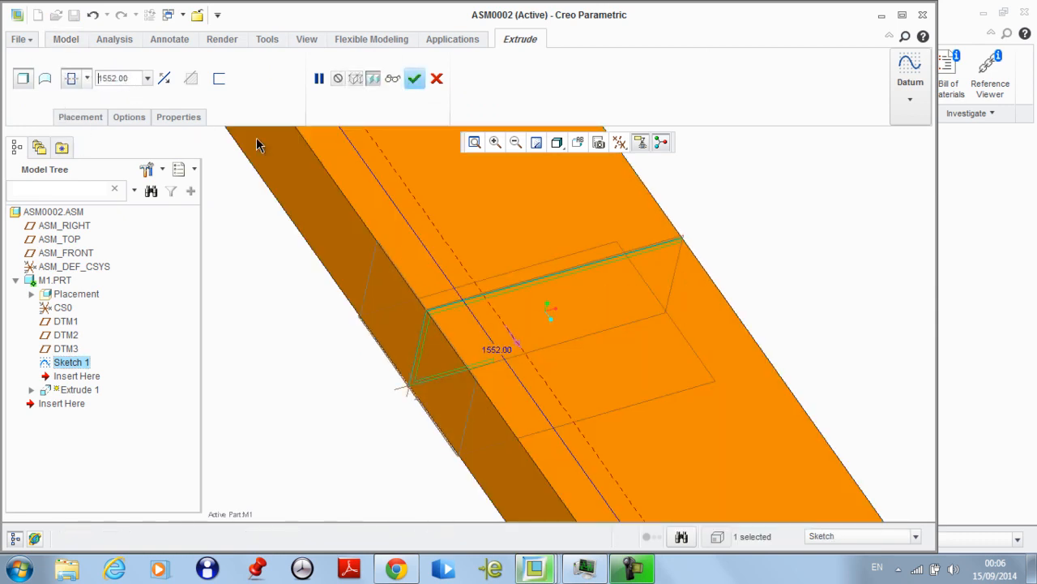
scroll(509, 294, up, 5)
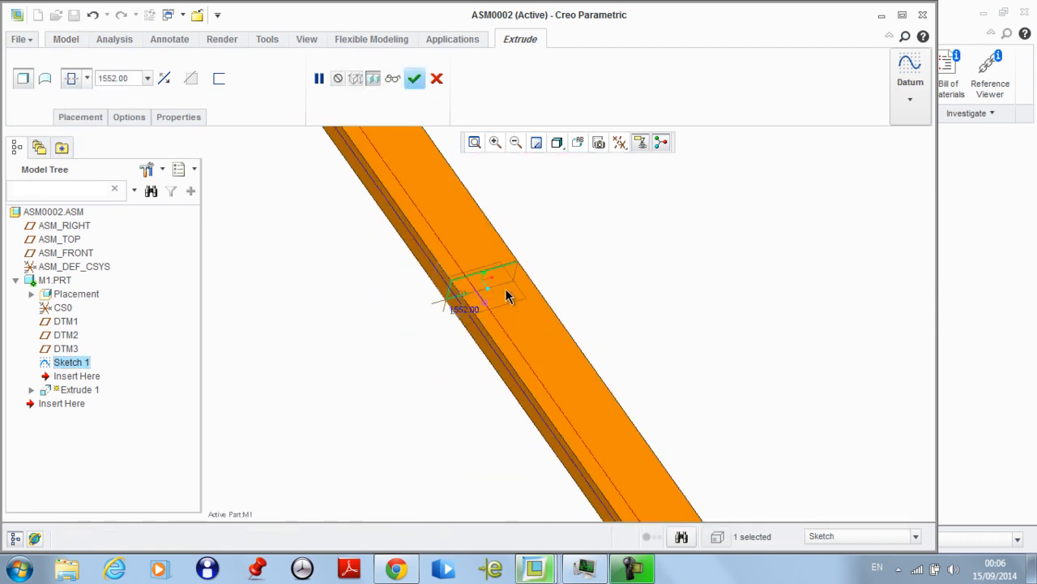
click(414, 78)
Start a sketch on M1's DTM2 plane in 2D orientation and turn off the datum plane display
middle_drag(586, 250, 558, 236)
click(477, 258)
click(389, 423)
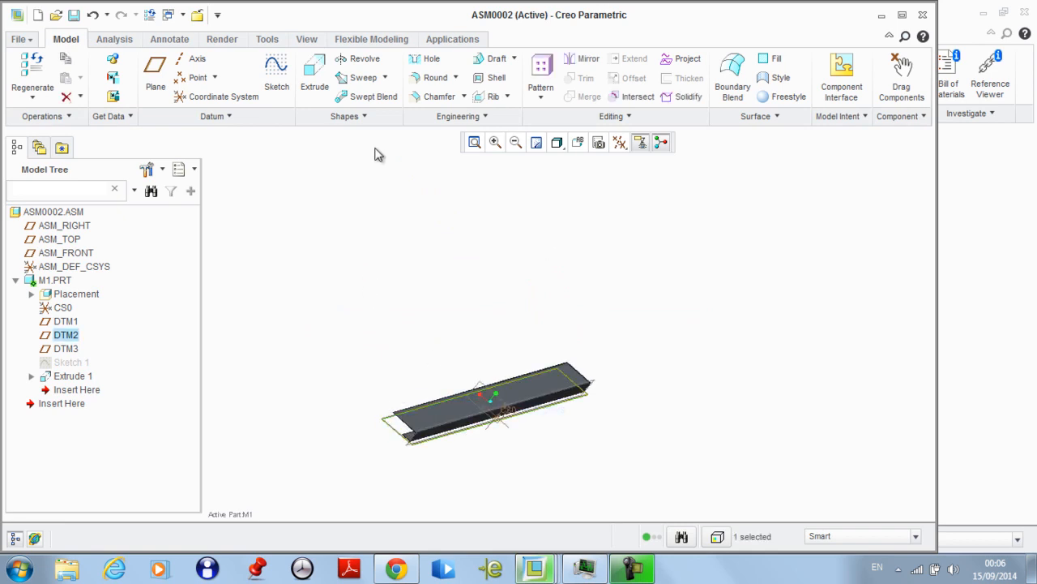
click(275, 71)
click(625, 141)
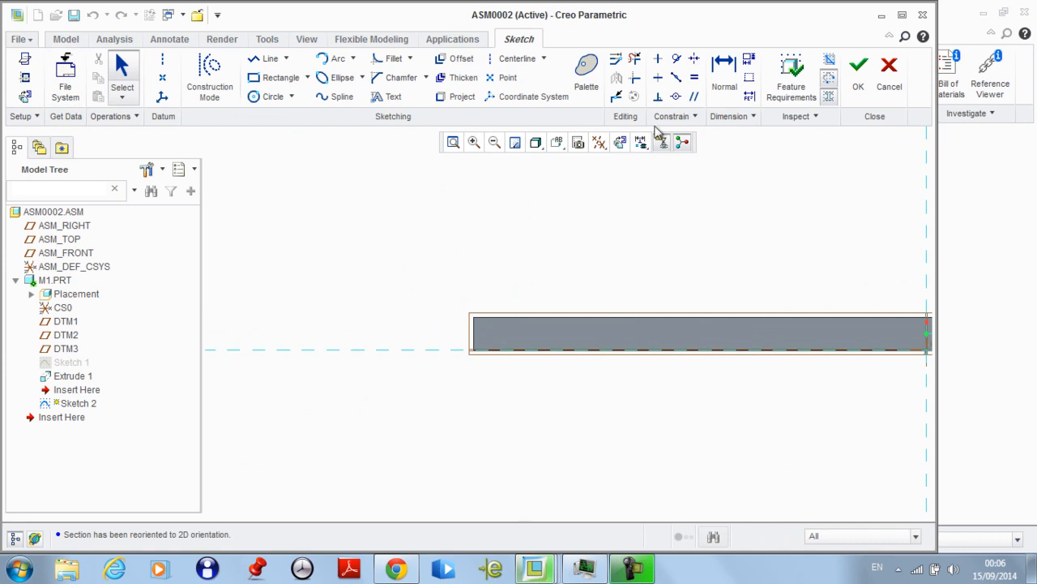
click(662, 142)
click(616, 240)
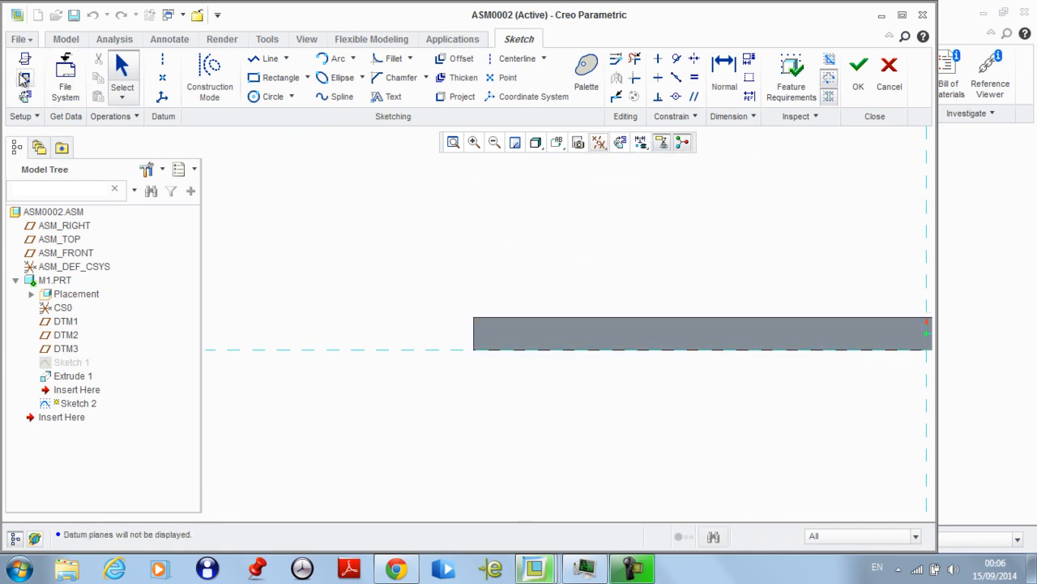
Add the beam's end edge and its upper long edge as sketch references
click(24, 77)
scroll(554, 327, up, 2)
click(434, 343)
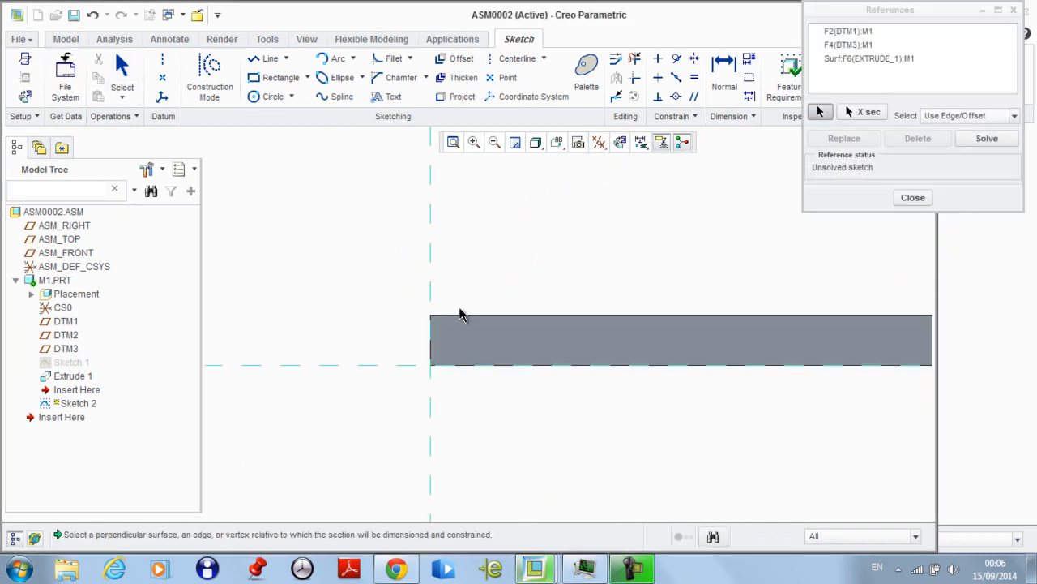
click(465, 316)
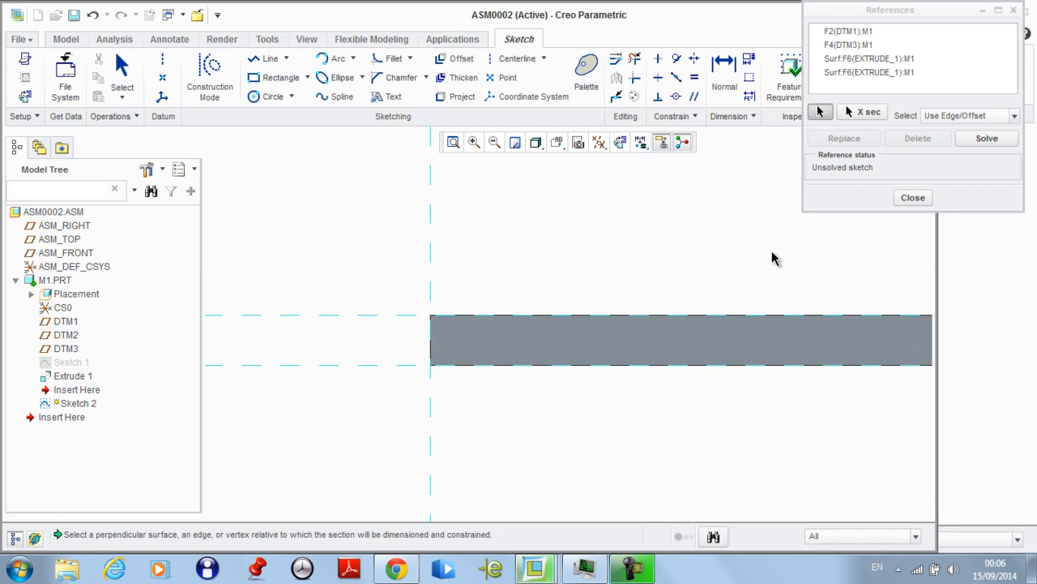
click(913, 198)
Draw a diagonal line from the beam's lower end corner to its upper edge and set its angle to 45 degrees
click(269, 59)
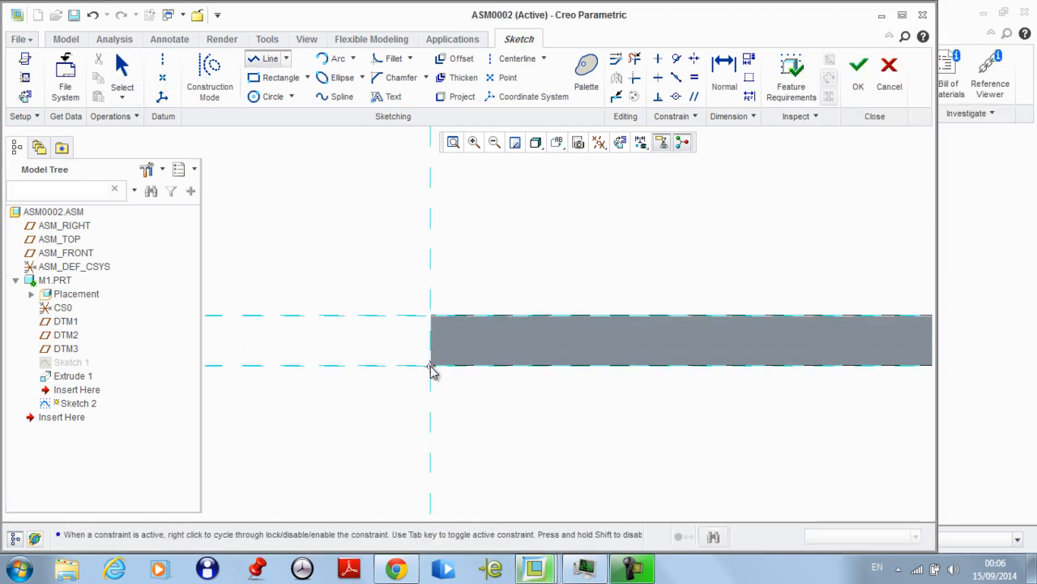
click(432, 366)
click(492, 314)
middle_click(514, 267)
scroll(475, 381, up, 1)
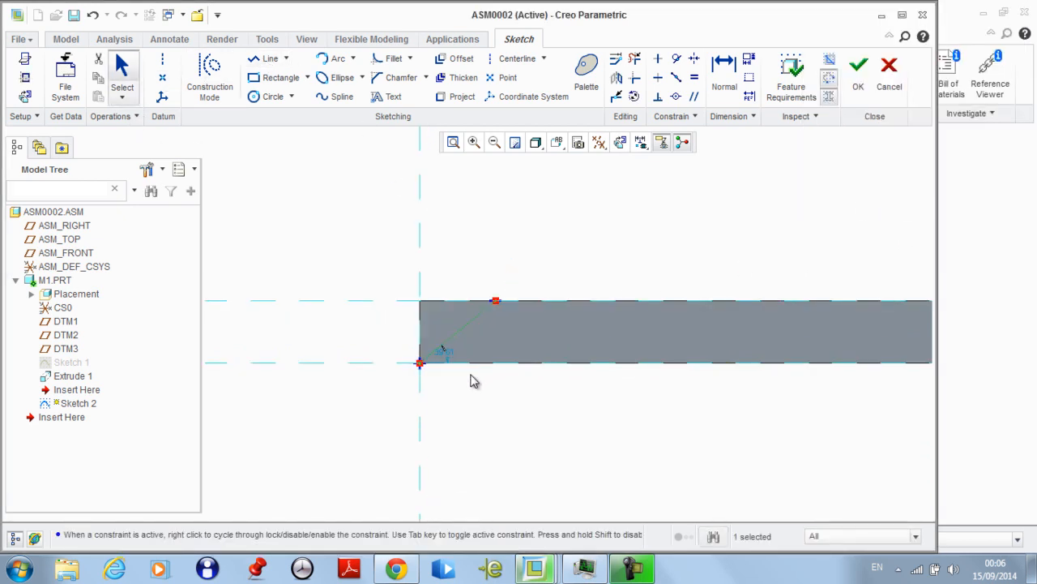
scroll(474, 381, up, 1)
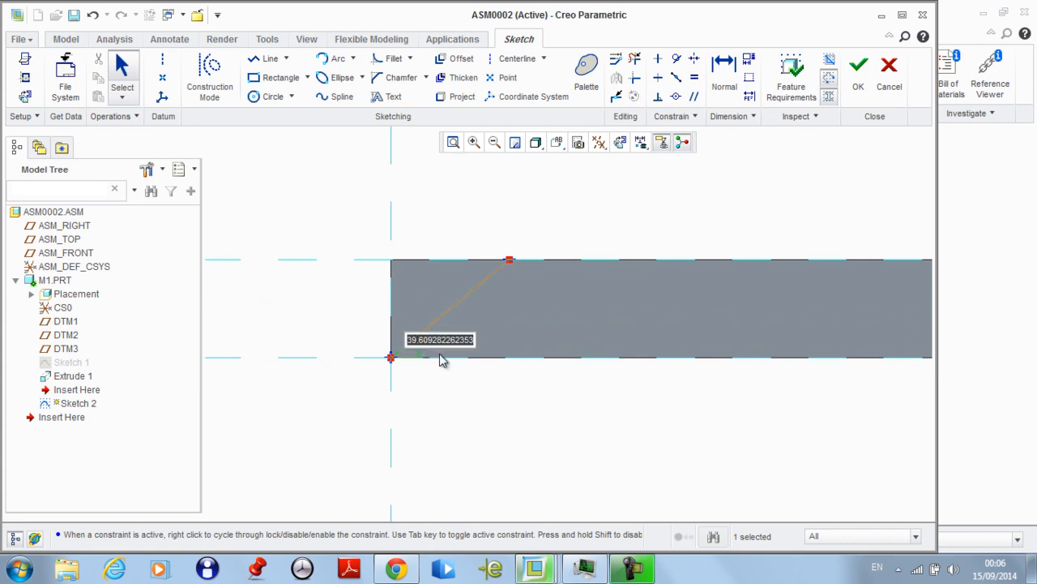
text(45)
key(Return)
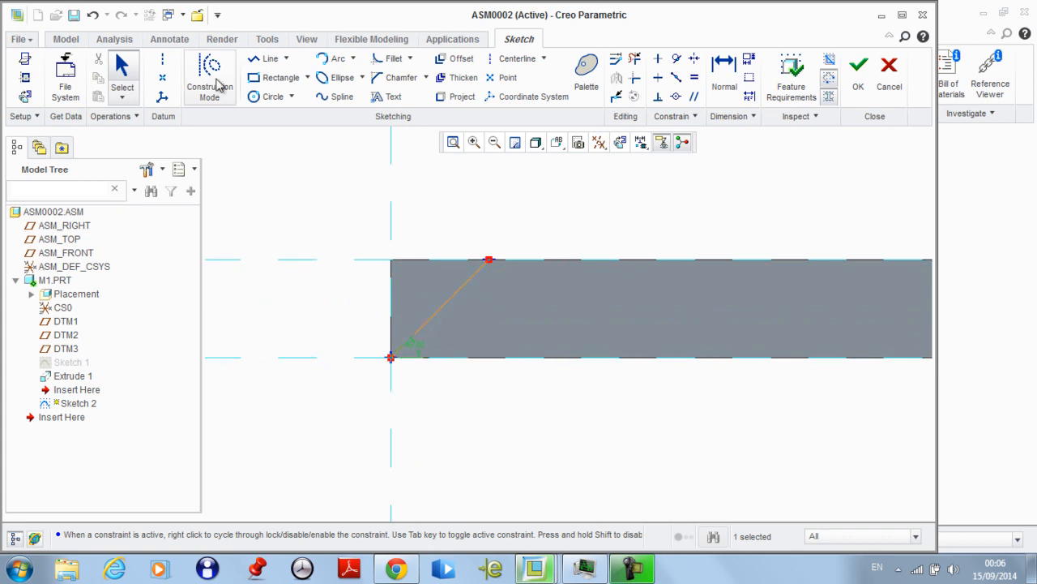
Close the corner triangle with lines along the beam's upper edge and end edge
click(268, 59)
click(489, 260)
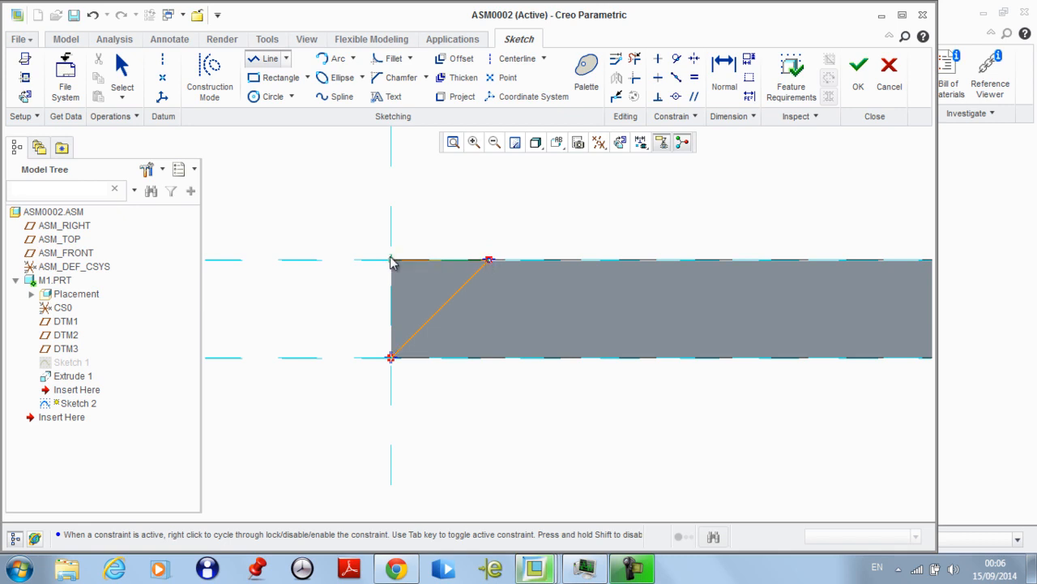
middle_click(531, 195)
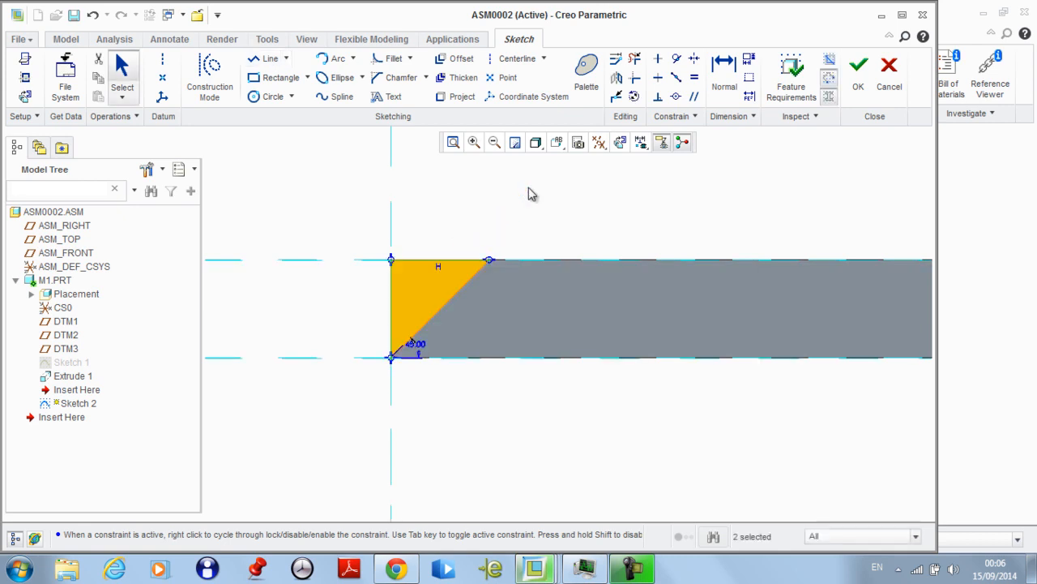
Add a vertical centerline at the beam's middle, mirror the triangle about it to the other end and finish the sketch
click(515, 63)
scroll(345, 243, down, 5)
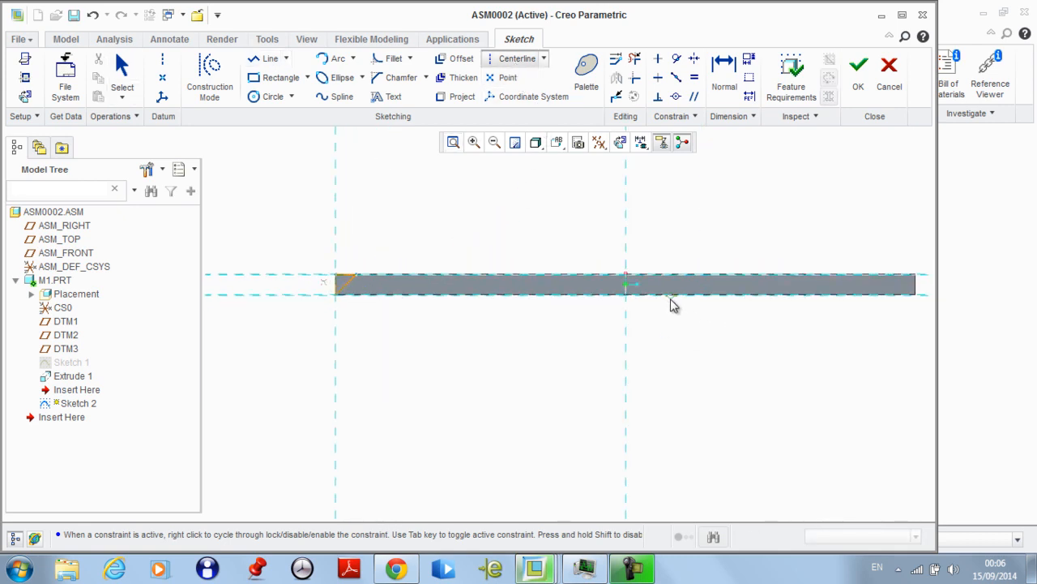
middle_click(421, 234)
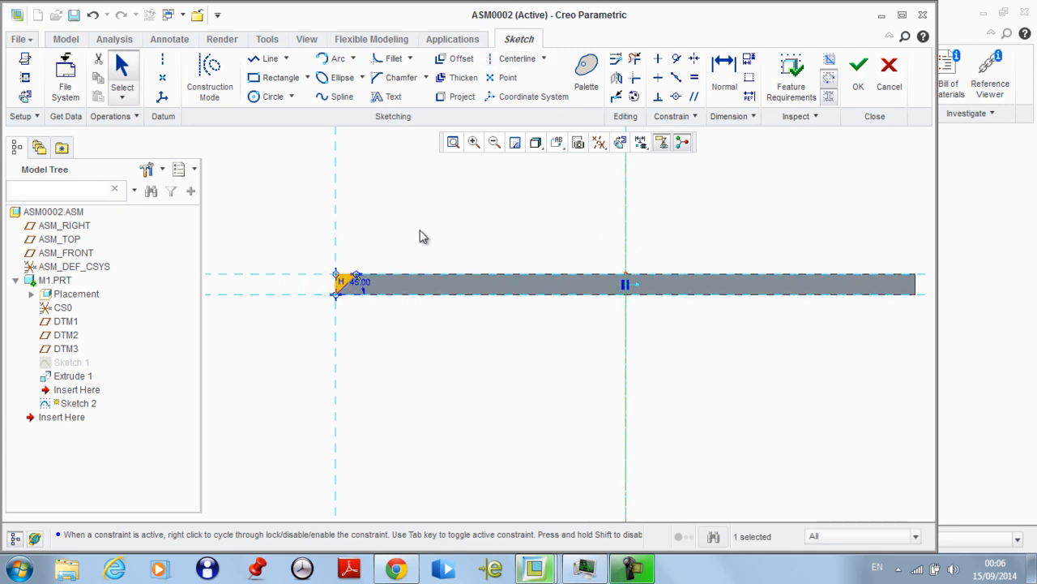
drag(410, 238, 313, 331)
click(616, 78)
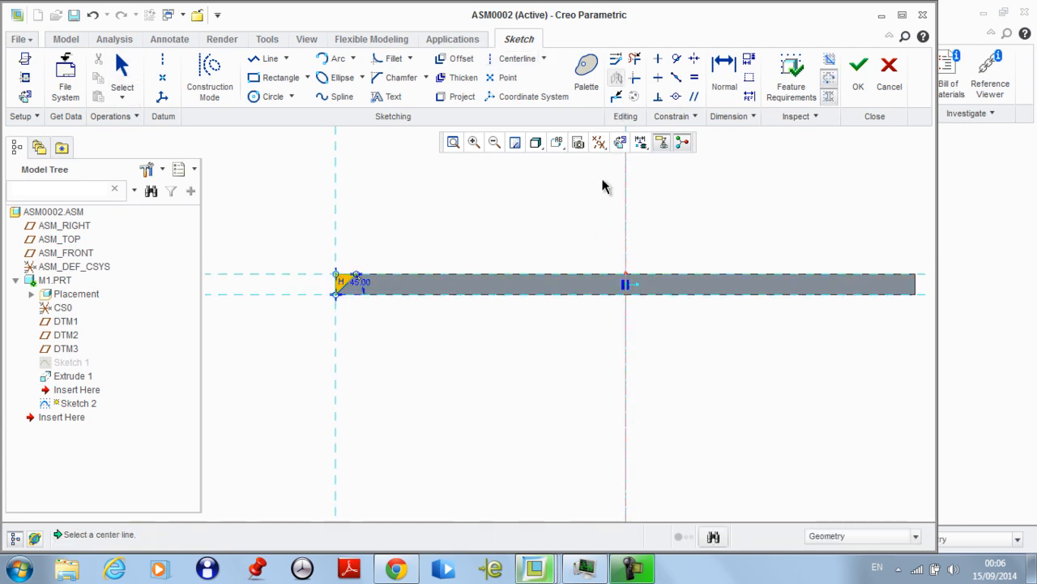
click(625, 192)
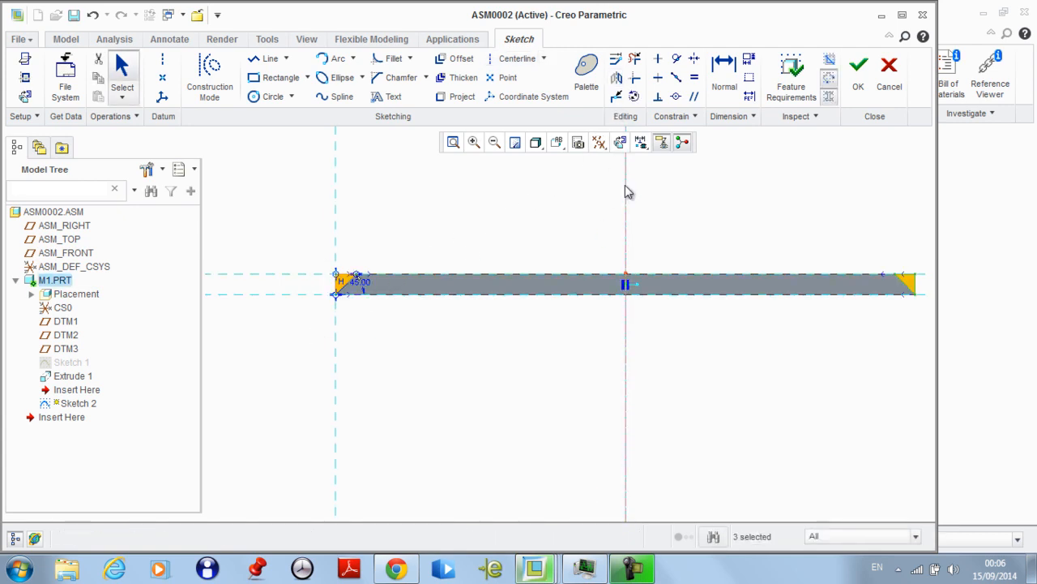
click(858, 72)
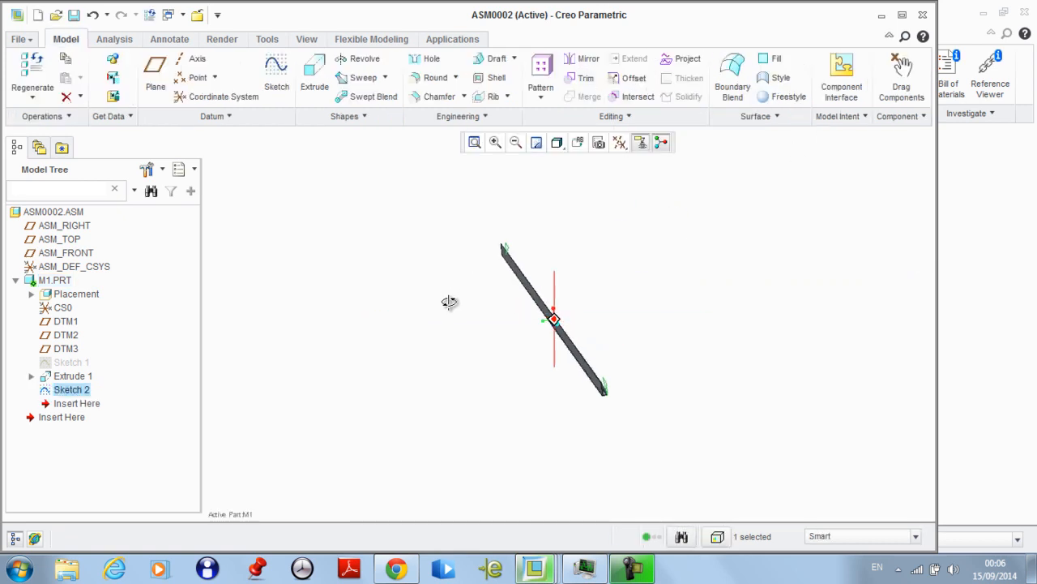
Extrude the two-triangle sketch up to the beam's long side face with material removal to cut mitred ends
click(317, 87)
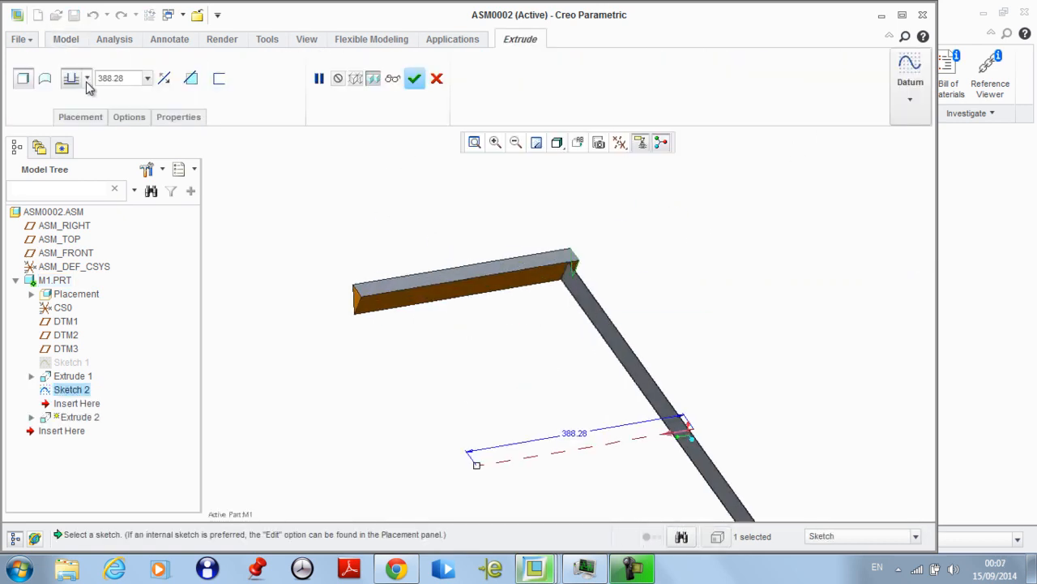
click(86, 78)
click(72, 209)
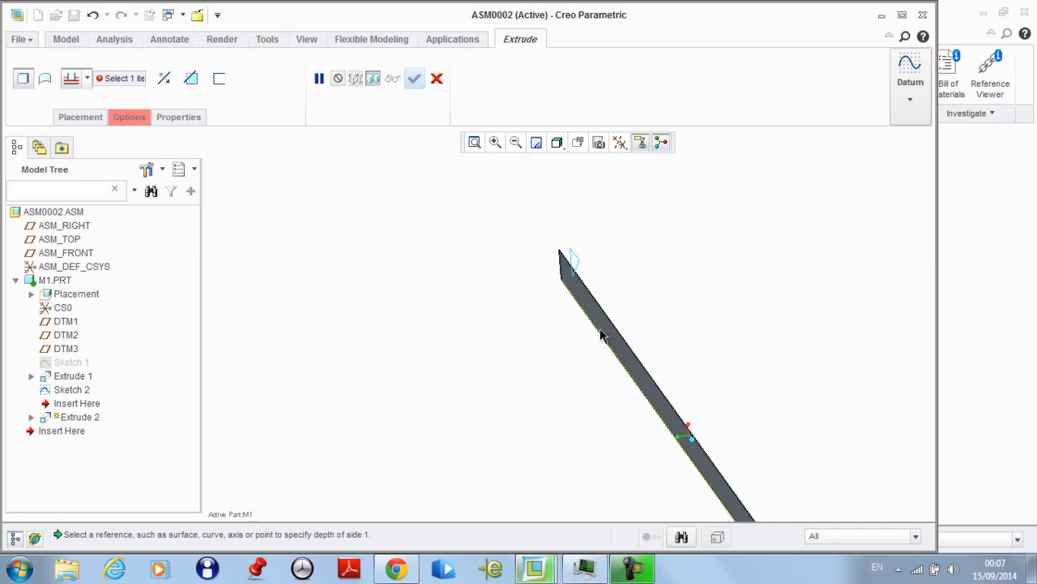
click(608, 320)
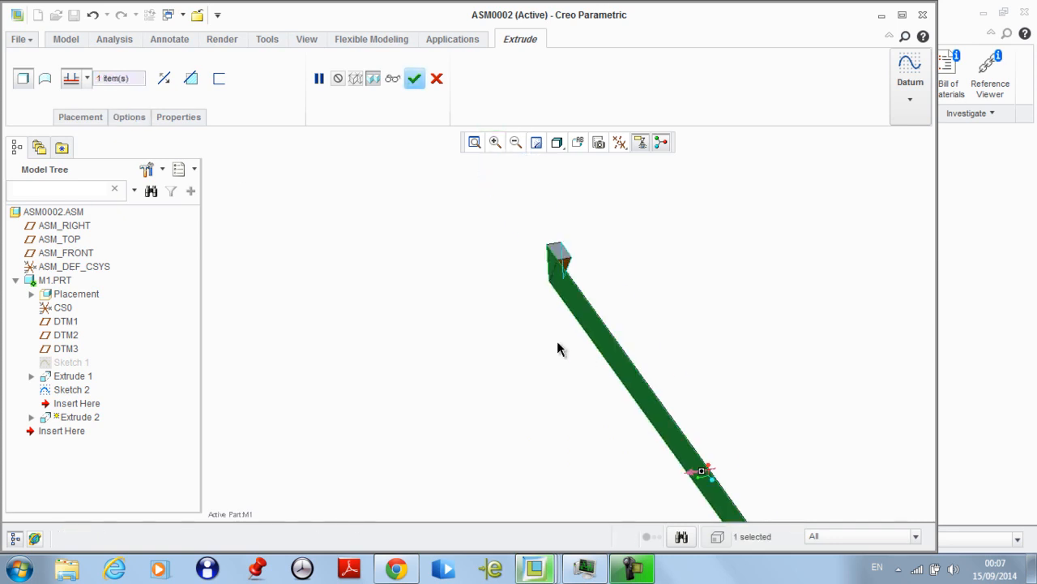
click(191, 81)
click(436, 78)
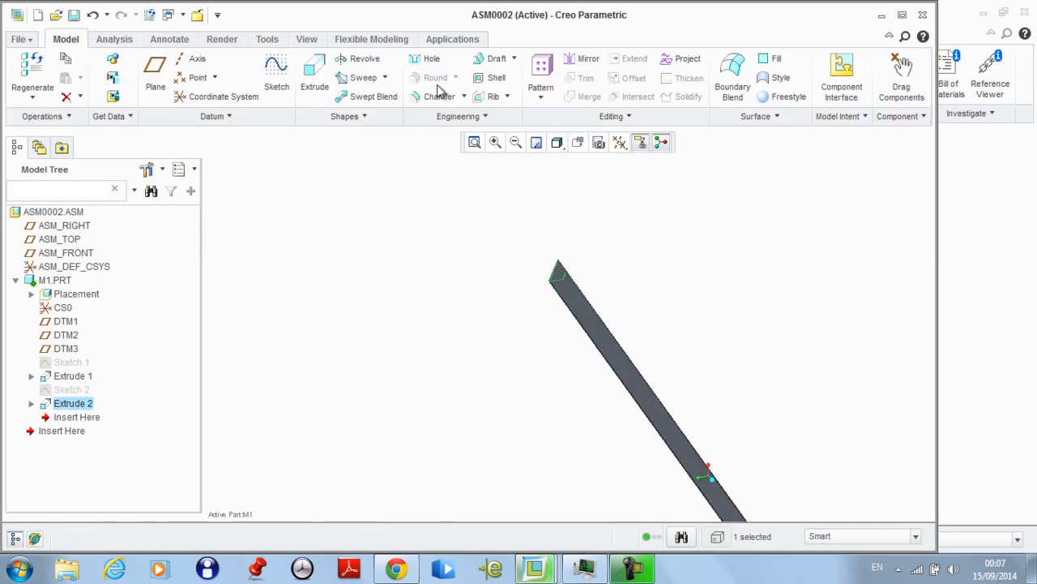
middle_drag(494, 190, 467, 324)
scroll(479, 289, up, 3)
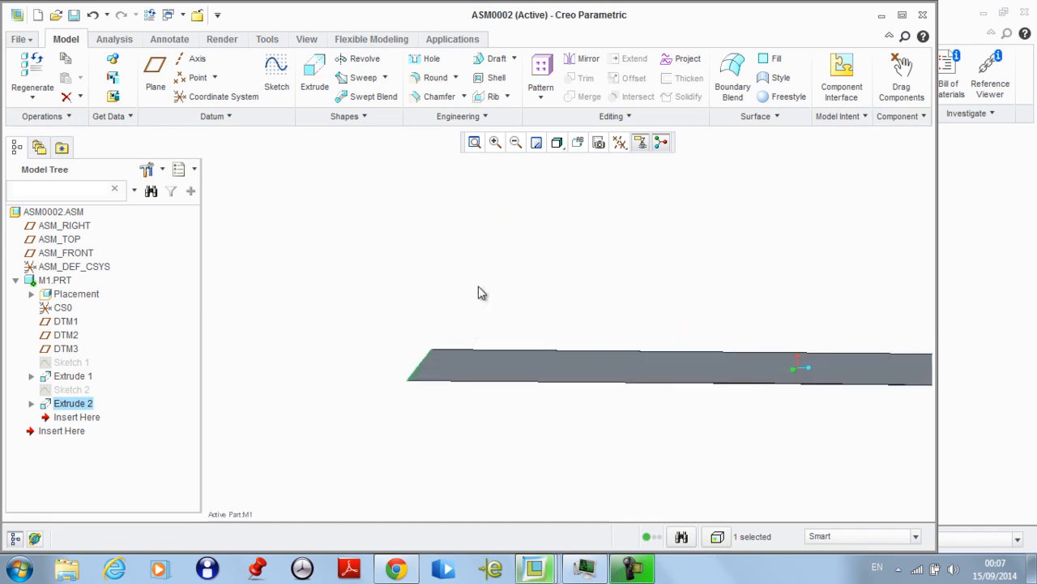
click(479, 289)
Collapse M1 in the model tree and activate the top-level assembly ASM0002
click(15, 281)
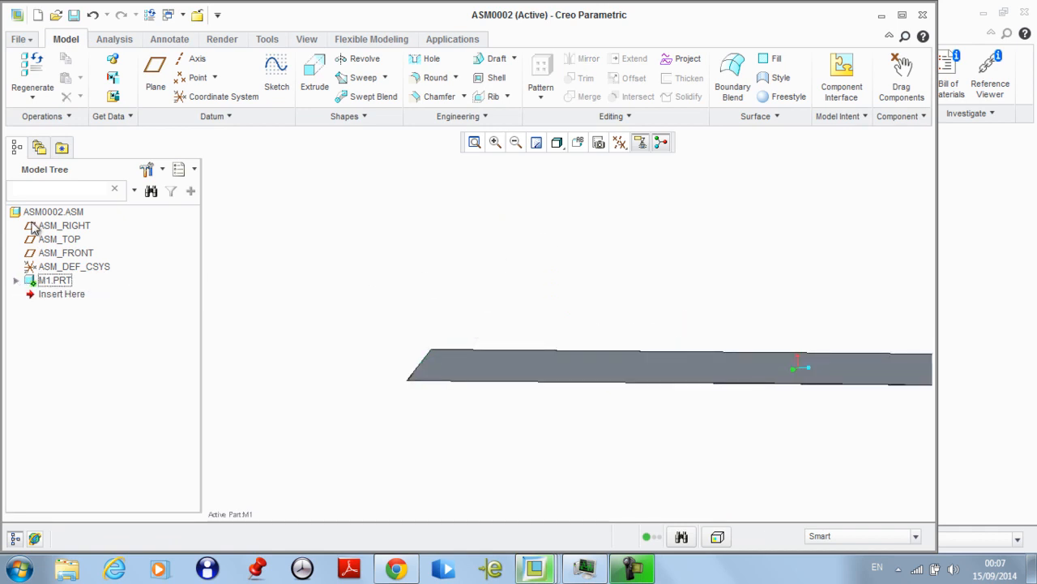
right_click(39, 218)
click(57, 223)
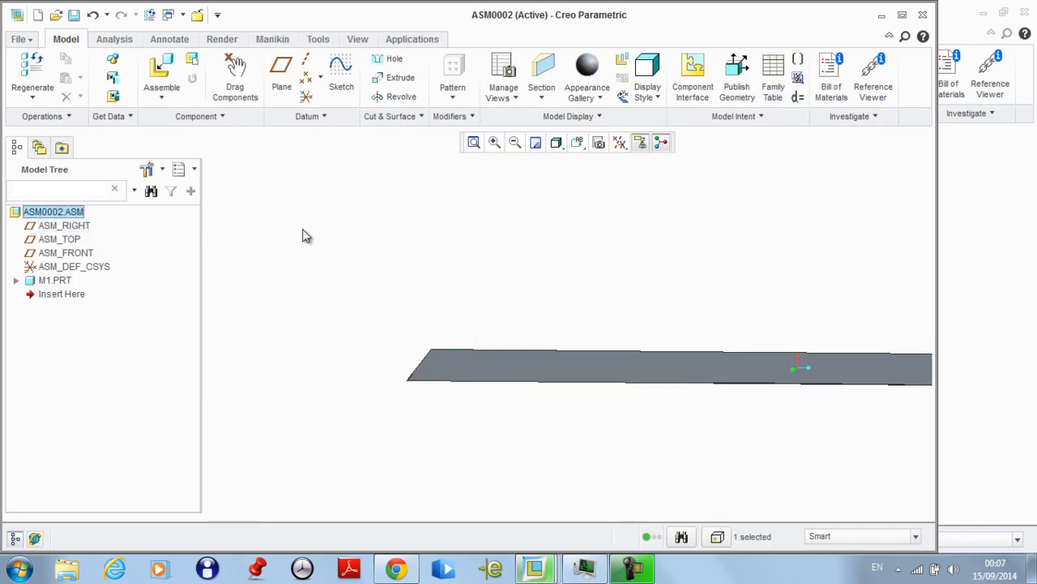
Redefine M1's placement in the assembly with the Default constraint and accept it
click(55, 282)
scroll(412, 301, down, 2)
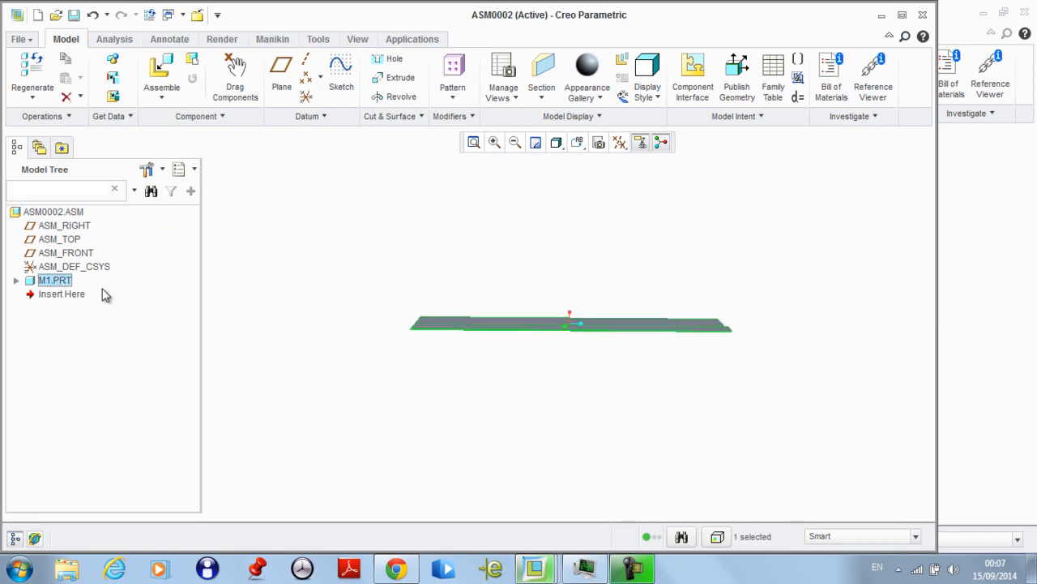
right_click(61, 280)
click(120, 131)
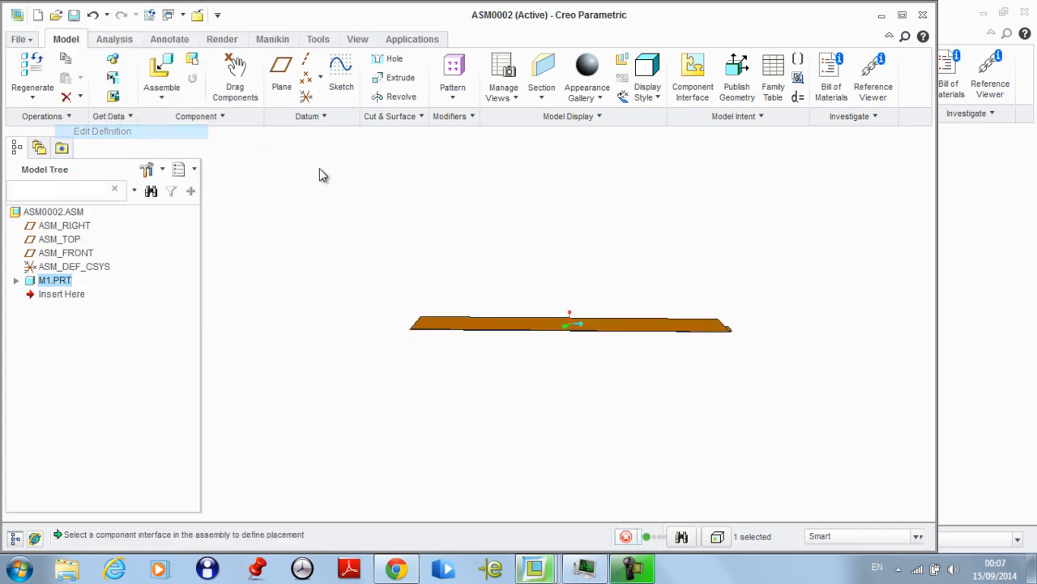
click(224, 81)
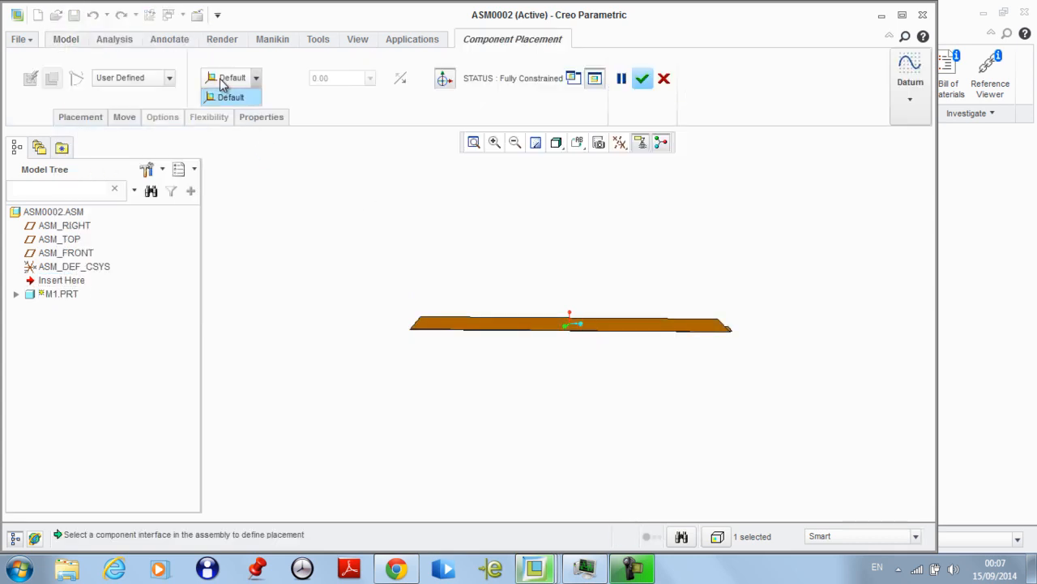
click(227, 97)
scroll(429, 255, down, 1)
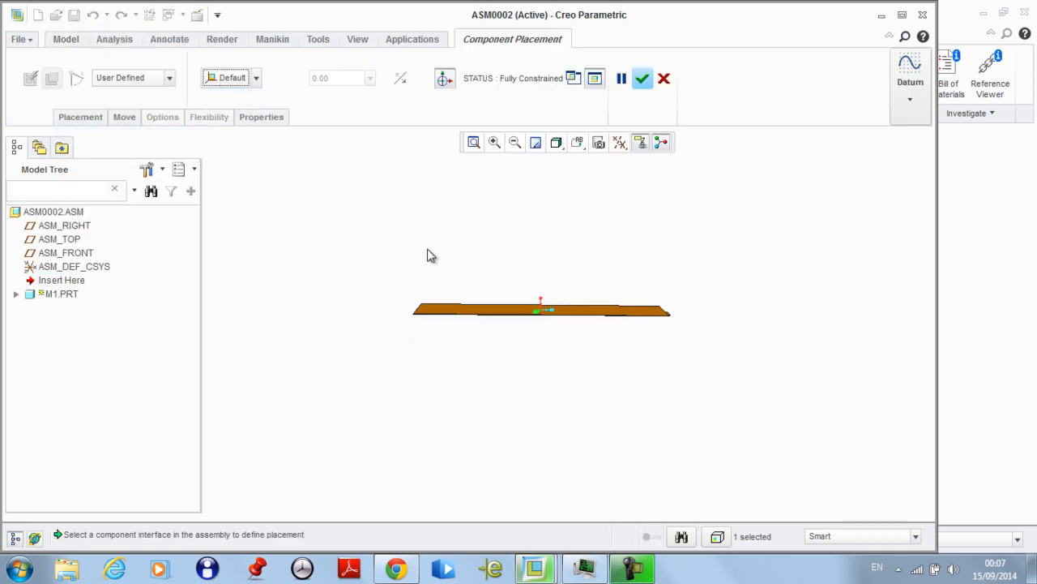
click(638, 84)
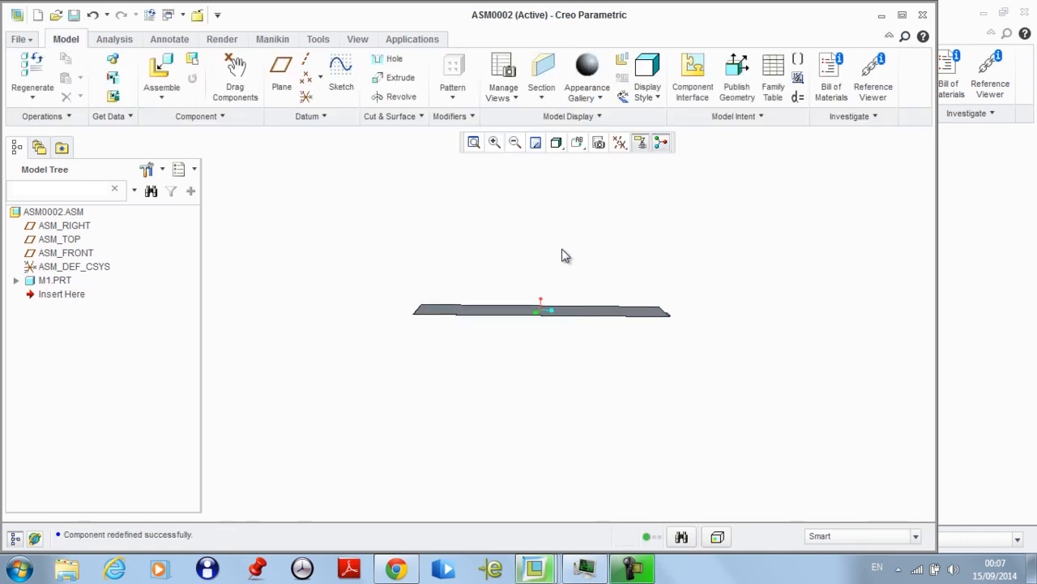
middle_drag(560, 255, 523, 274)
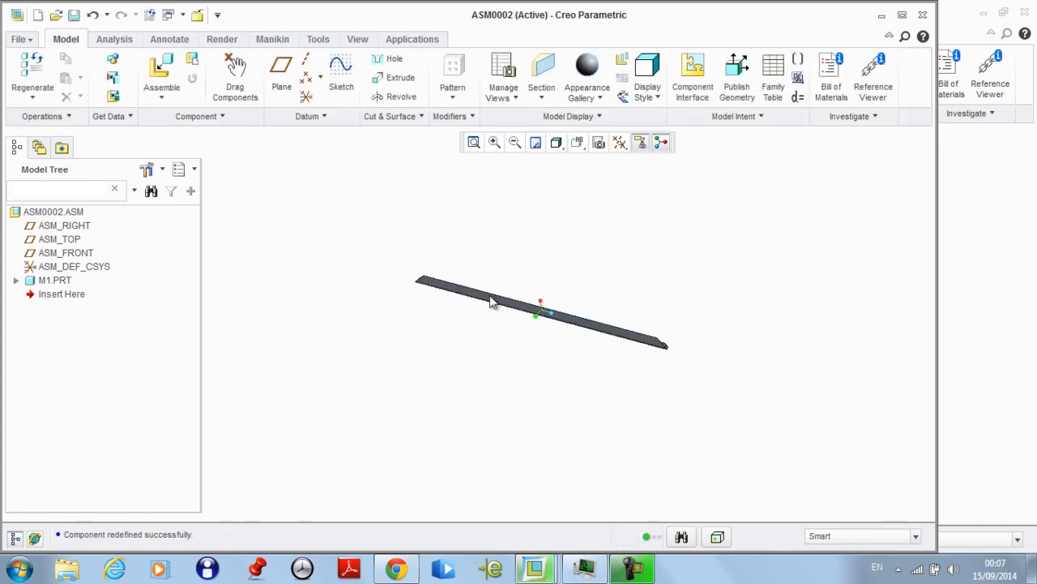
Switch to the FLOOR-ASSEMBLY window and highlight the front beam and the first side section to examine where they sit in the frame
click(168, 16)
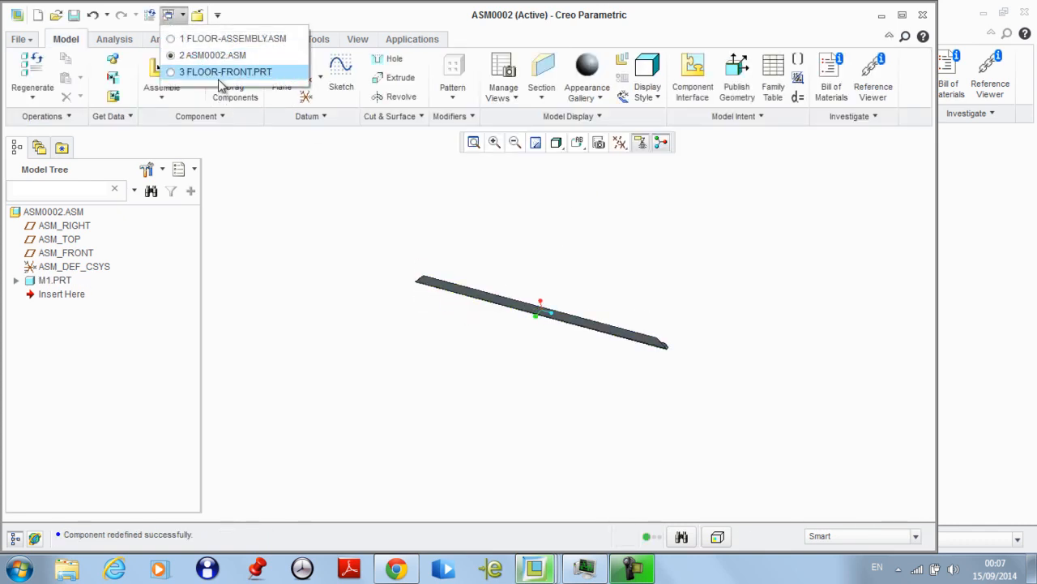
click(233, 41)
scroll(838, 331, up, 3)
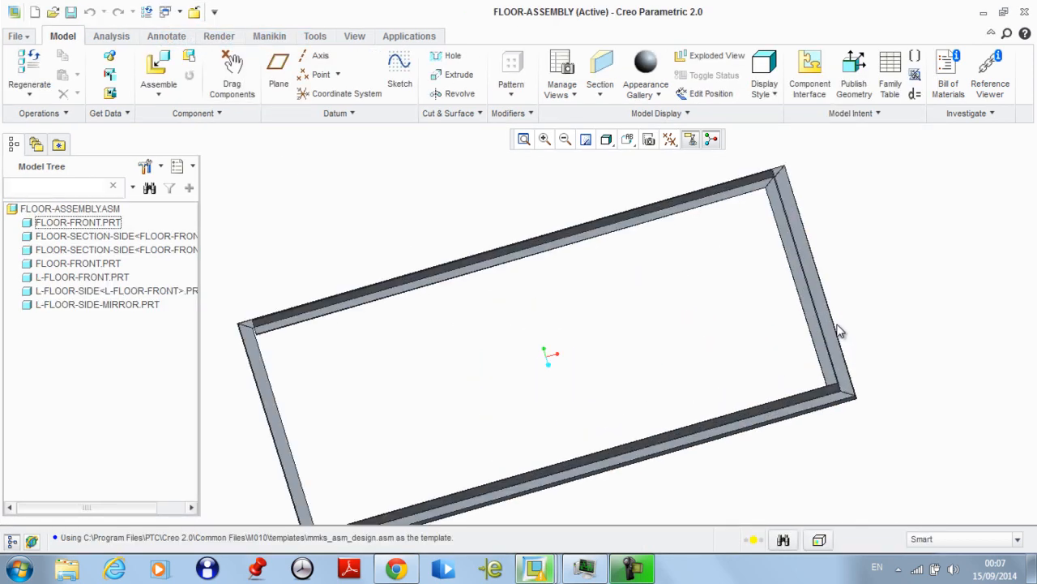
scroll(770, 292, down, 2)
click(55, 223)
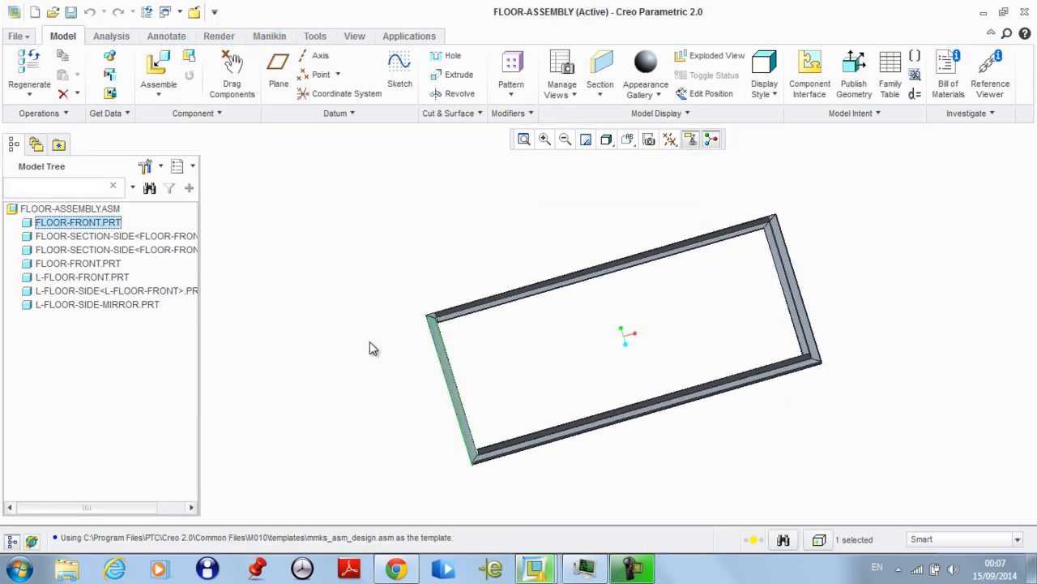
scroll(486, 331, up, 3)
click(93, 240)
scroll(239, 282, down, 2)
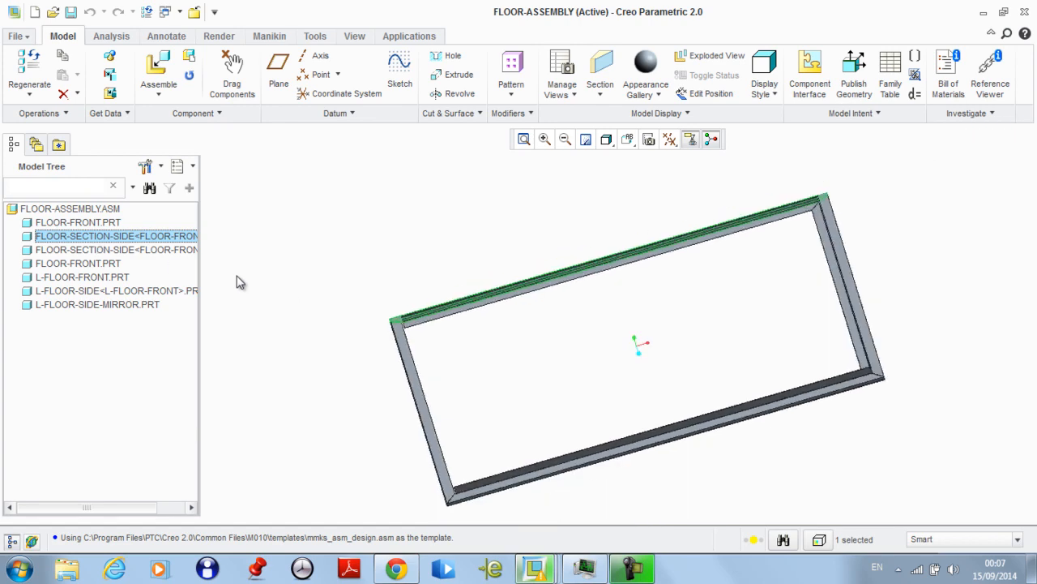
Open the first FLOOR-SECTION-SIDE component of the floor assembly in its own window
right_click(172, 242)
click(207, 47)
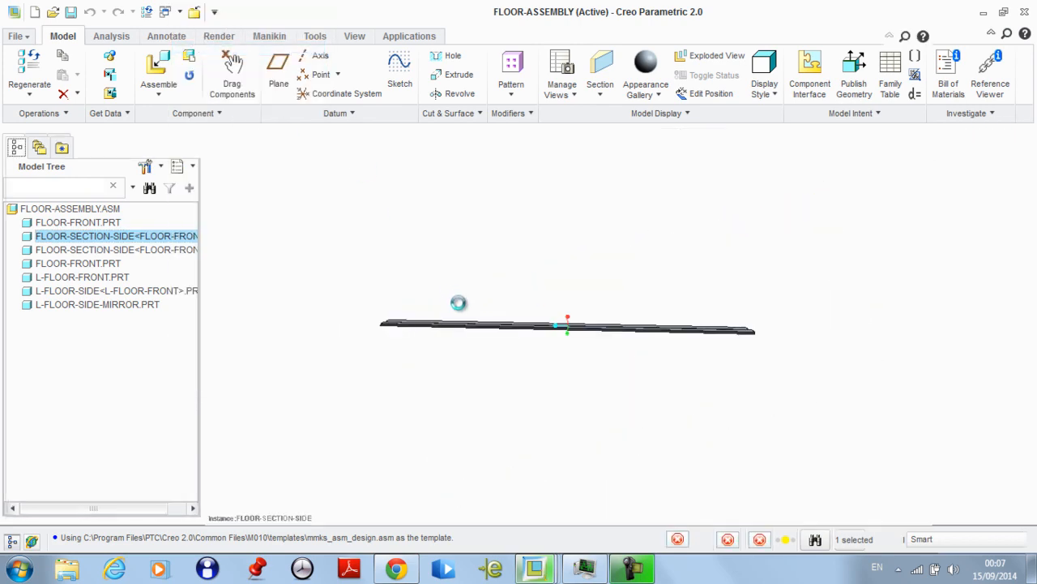
mouse_move(448, 299)
middle_down()
mouse_move(398, 320)
mouse_move(397, 357)
mouse_move(378, 268)
mouse_move(513, 335)
mouse_move(510, 262)
mouse_move(507, 322)
mouse_move(461, 290)
middle_up()
scroll(458, 280, up, 3)
scroll(451, 276, down, 1)
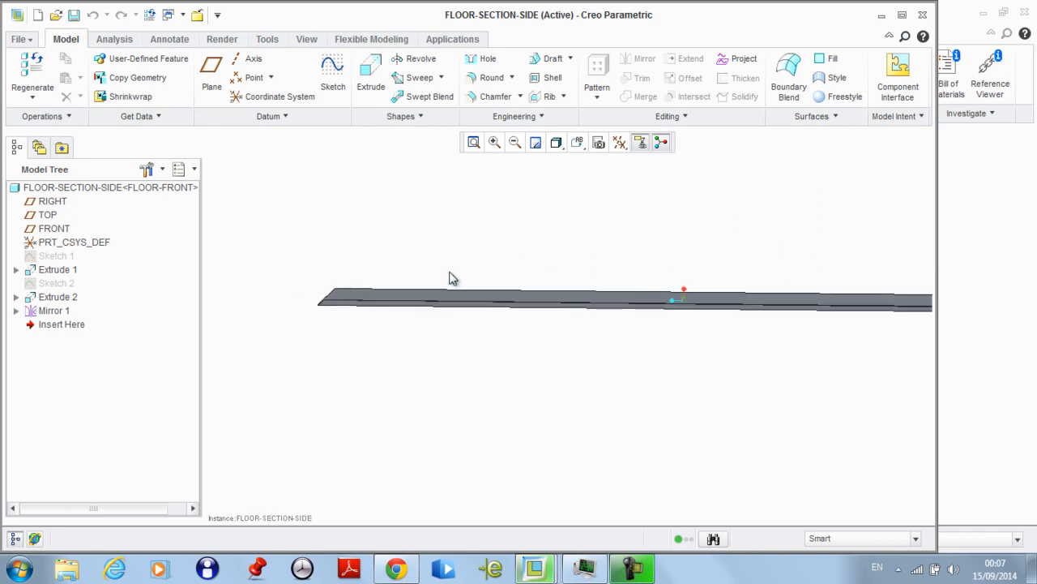
Edit the definition of Extrude 1 in the side section, copy its depth value and accept the feature
click(58, 270)
right_click(65, 275)
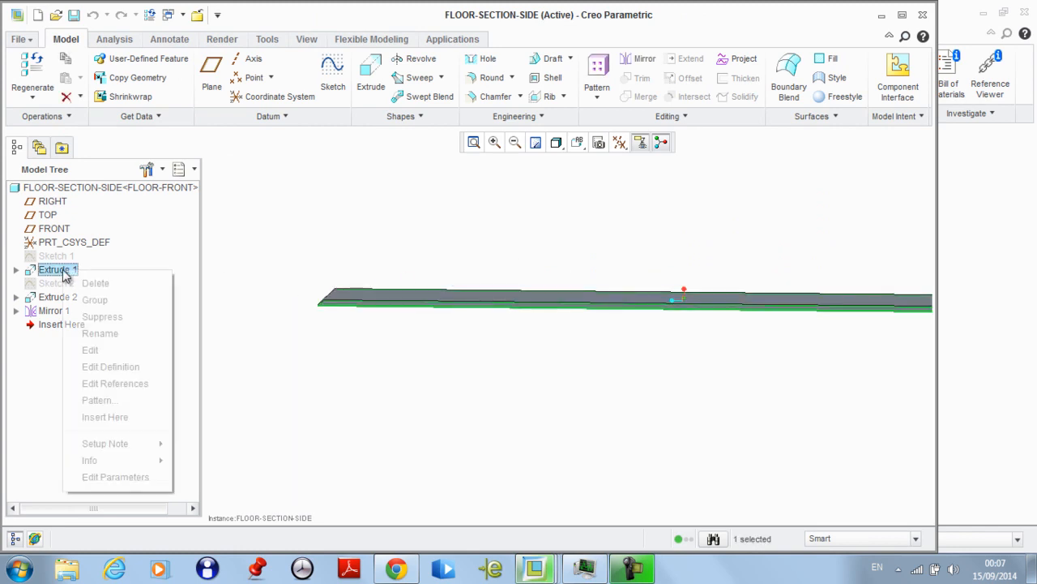
click(140, 367)
scroll(461, 352, down, 1)
scroll(642, 343, up, 2)
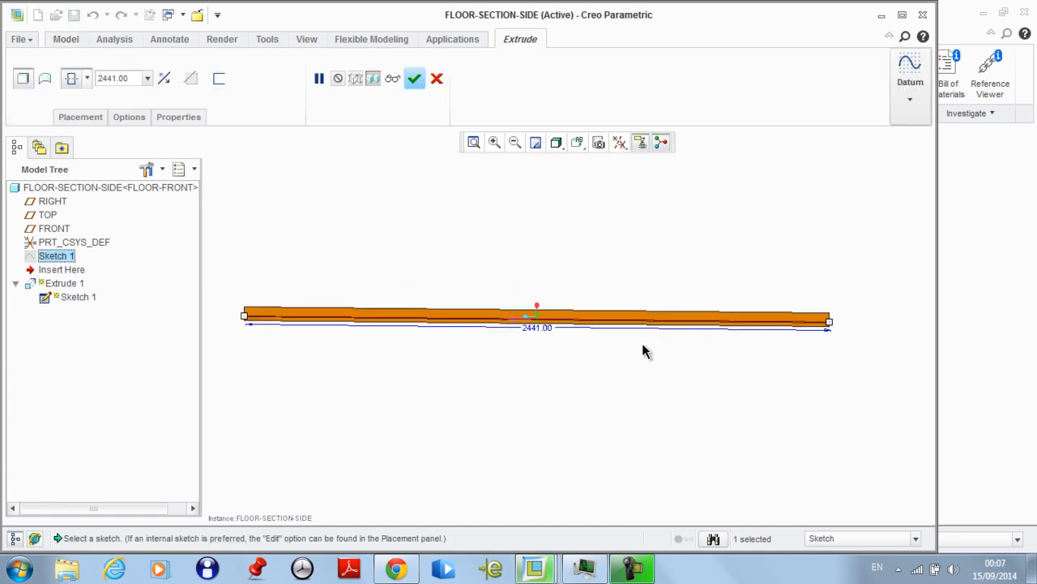
scroll(808, 343, down, 1)
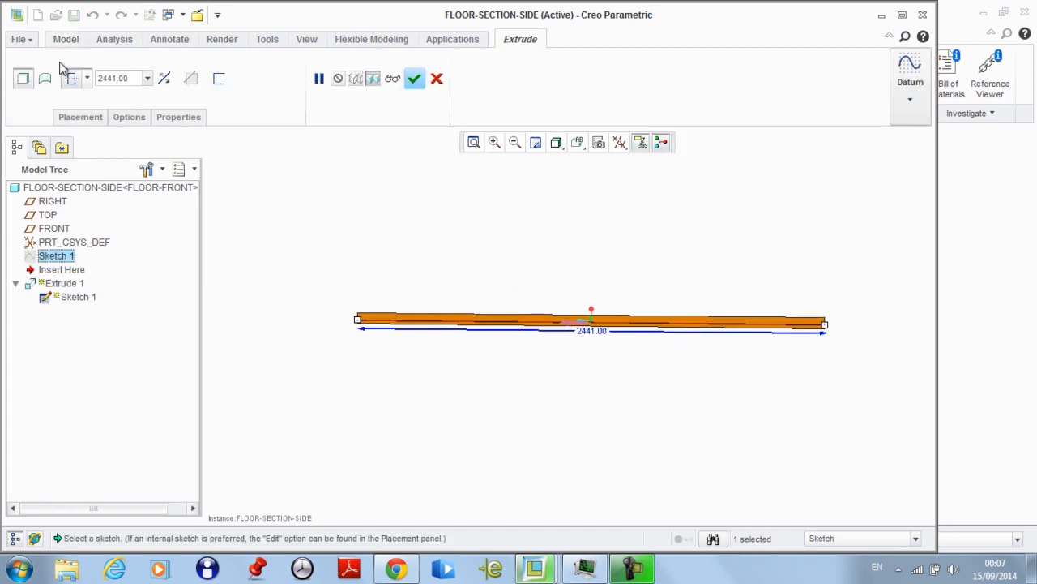
double_click(115, 81)
right_click(115, 81)
click(156, 161)
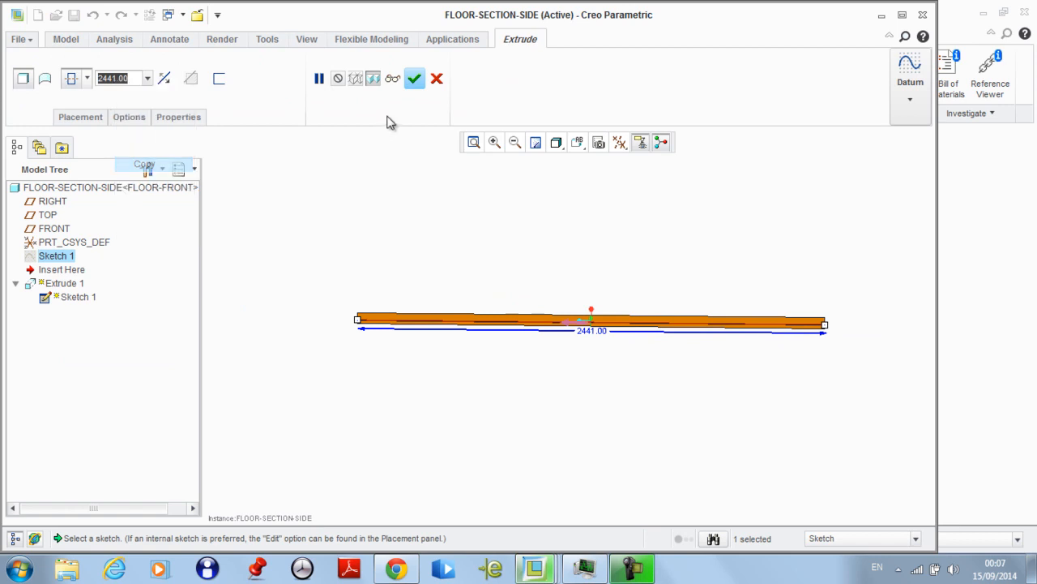
click(416, 77)
Return to the ASM0002 assembly window and open the M1 part in its own window
click(171, 15)
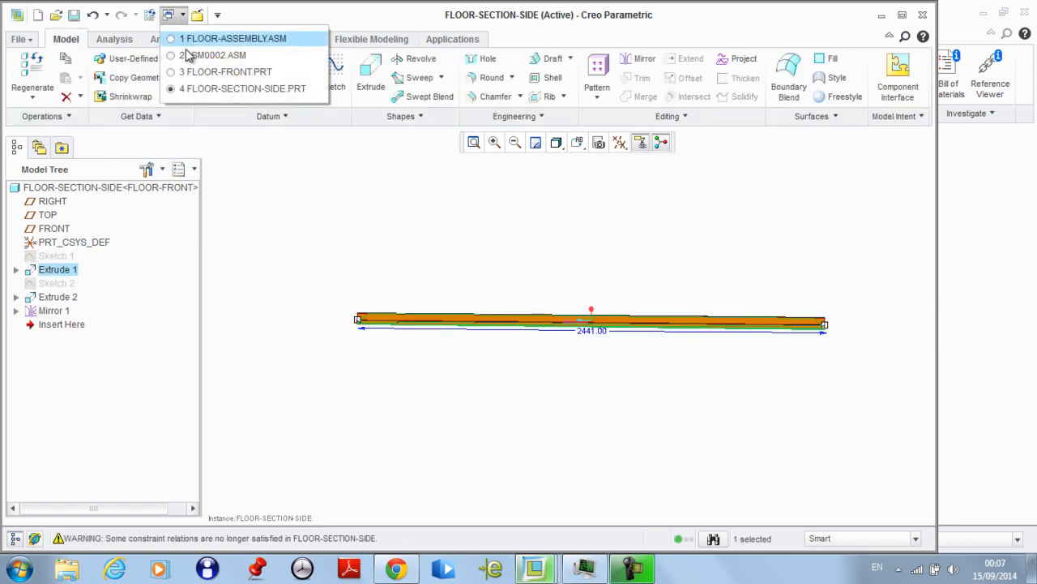
click(212, 55)
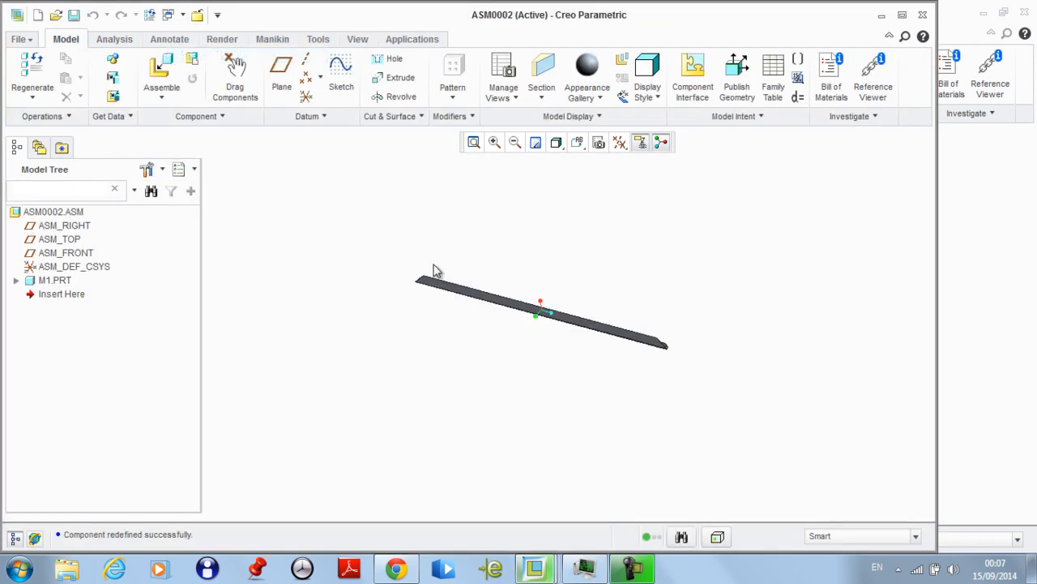
middle_drag(436, 278, 542, 317)
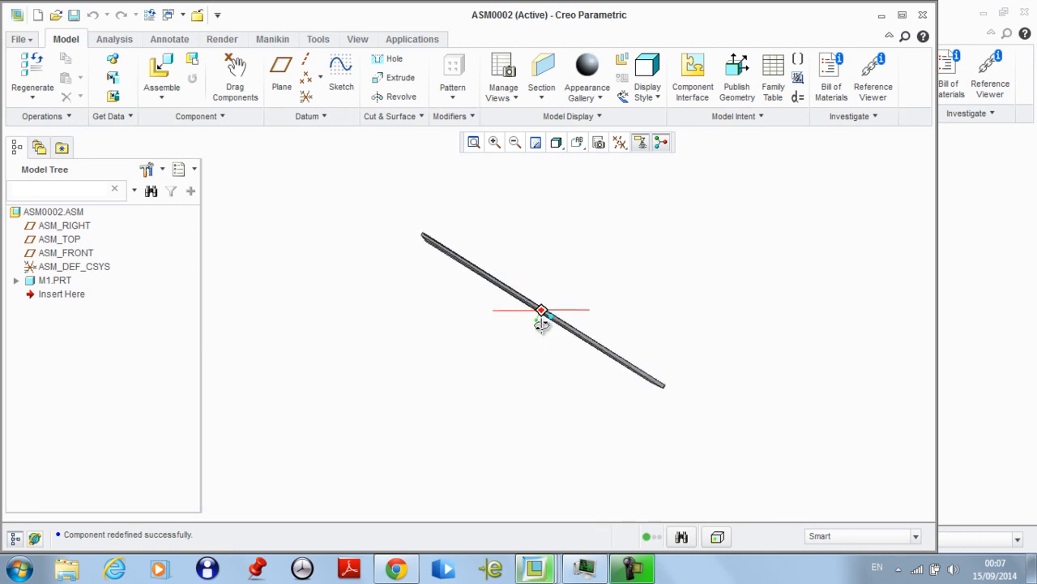
scroll(454, 235, up, 3)
scroll(440, 273, down, 2)
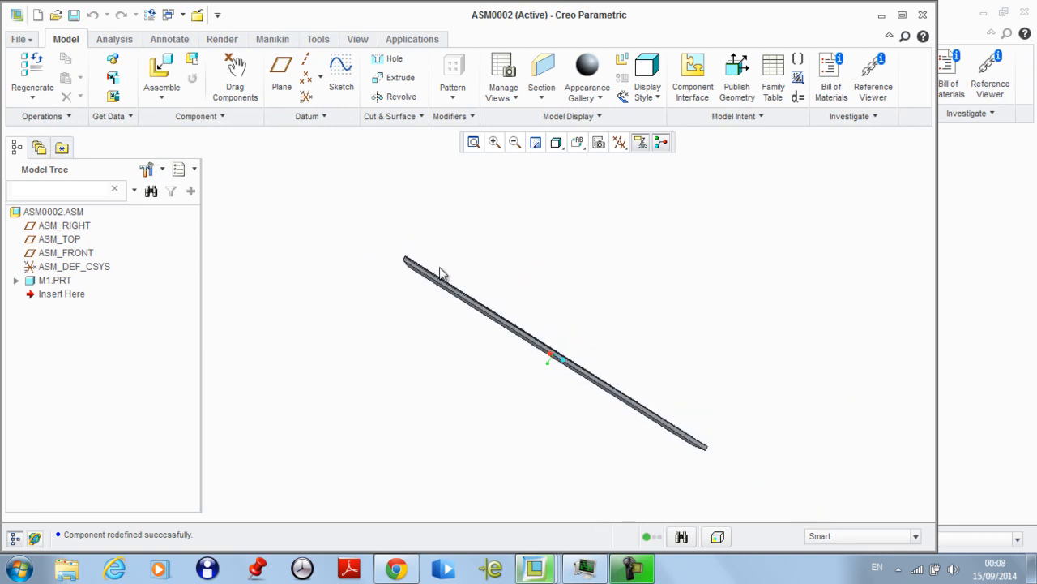
middle_drag(440, 273, 457, 304)
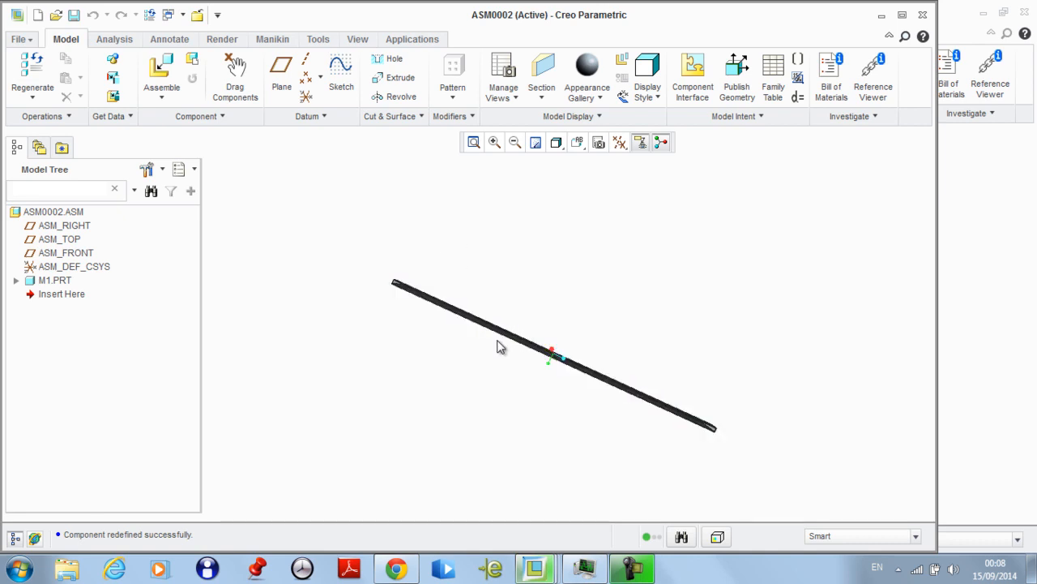
right_click(51, 281)
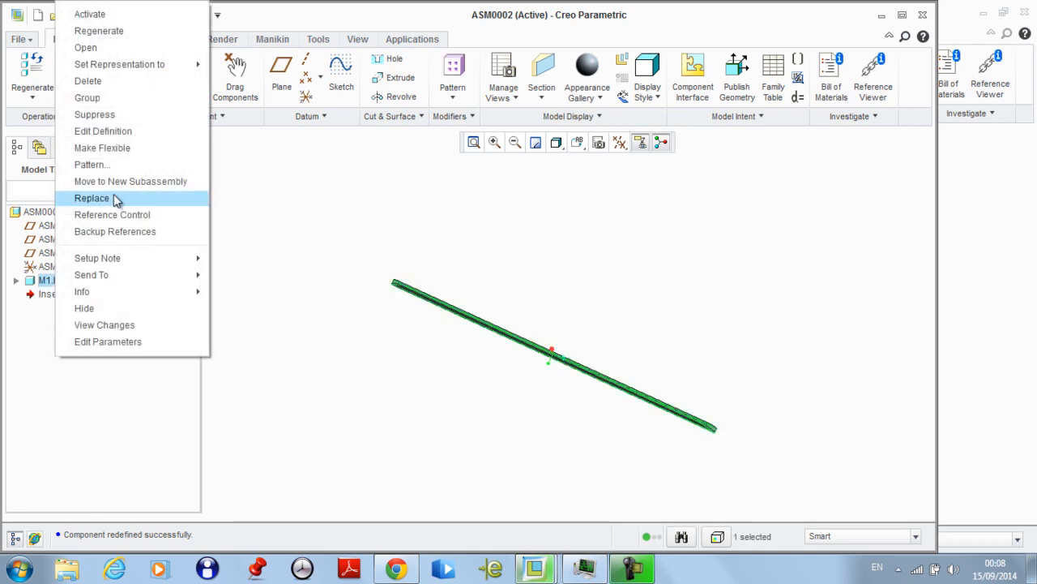
click(85, 48)
mouse_move(475, 305)
middle_down()
mouse_move(445, 268)
mouse_move(409, 266)
middle_up()
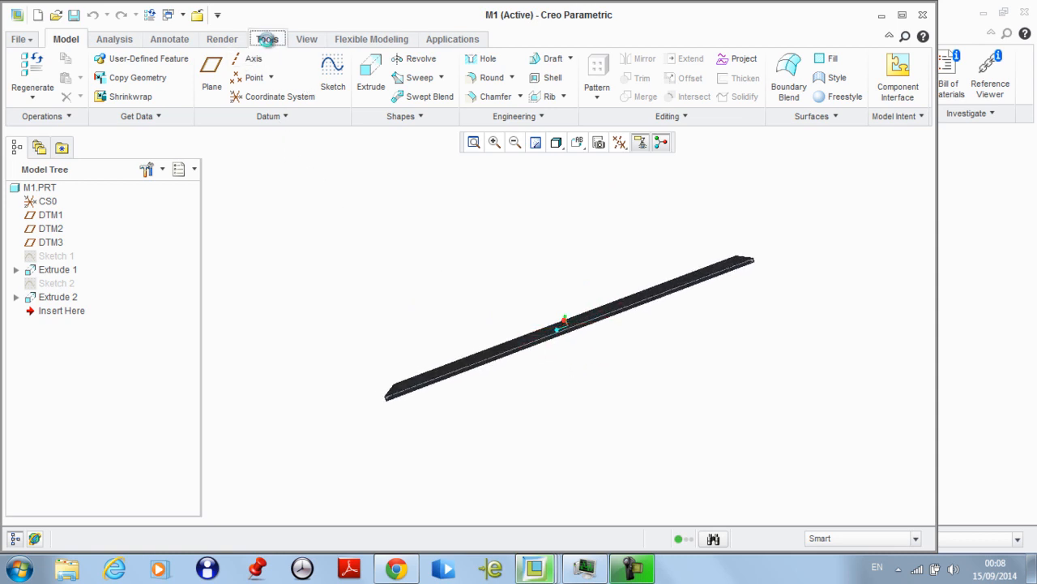
Start a family table for M1 and add the beam's 1552 length dimension as a column
click(267, 39)
click(382, 68)
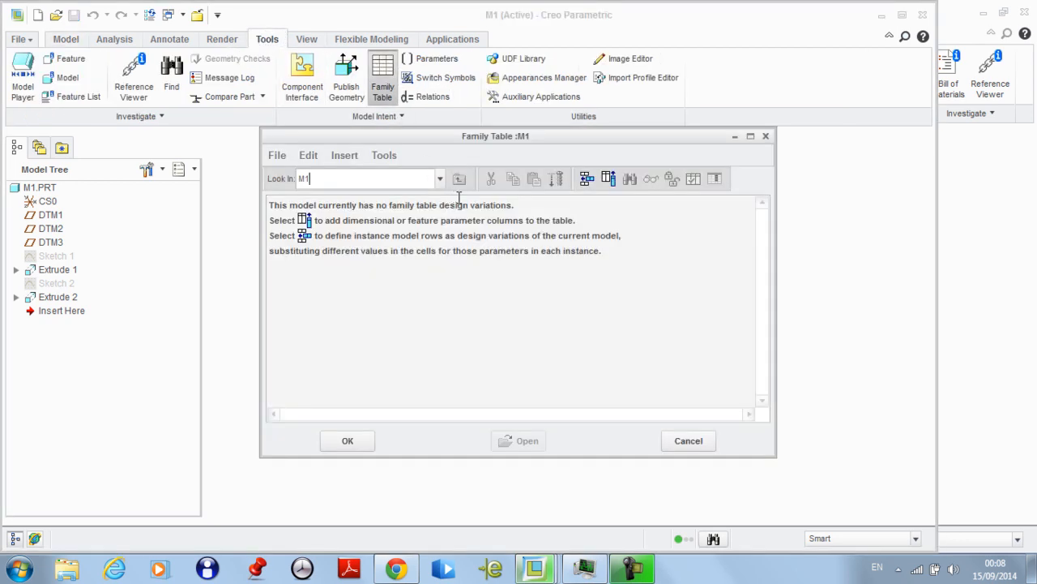
click(609, 180)
scroll(523, 342, down, 3)
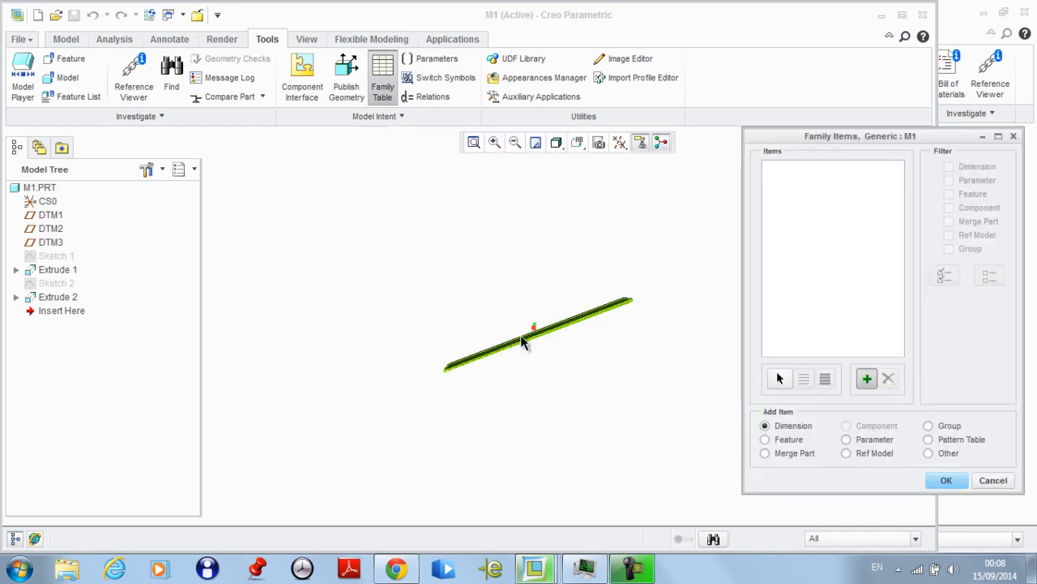
scroll(525, 342, up, 3)
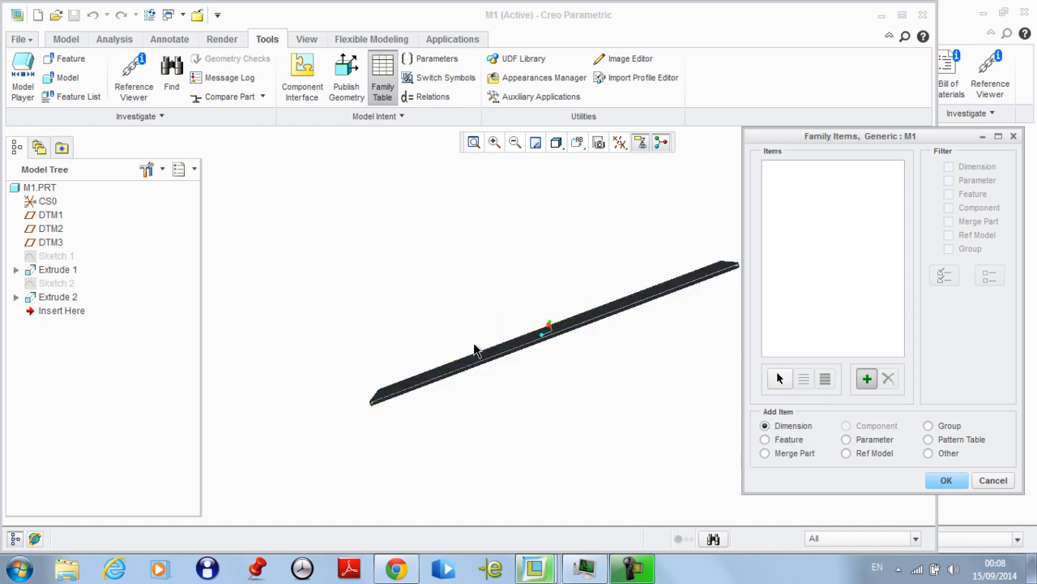
scroll(676, 435, up, 1)
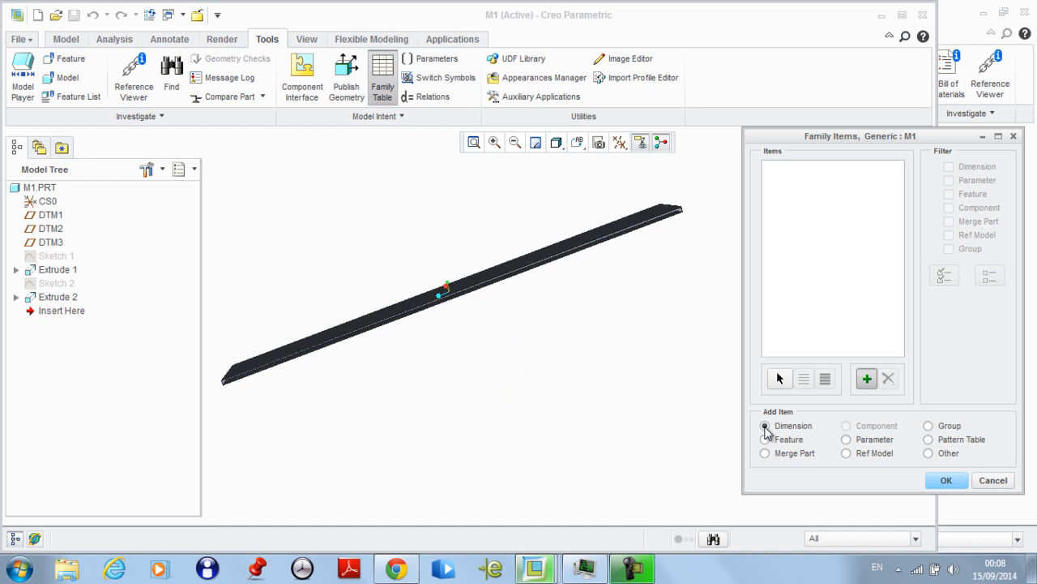
click(458, 289)
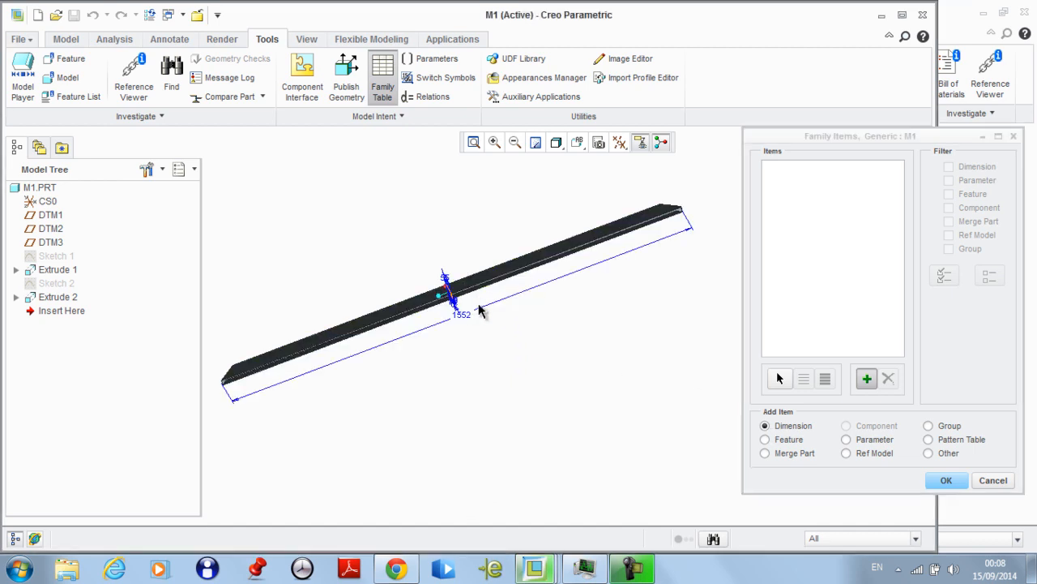
scroll(496, 357, up, 2)
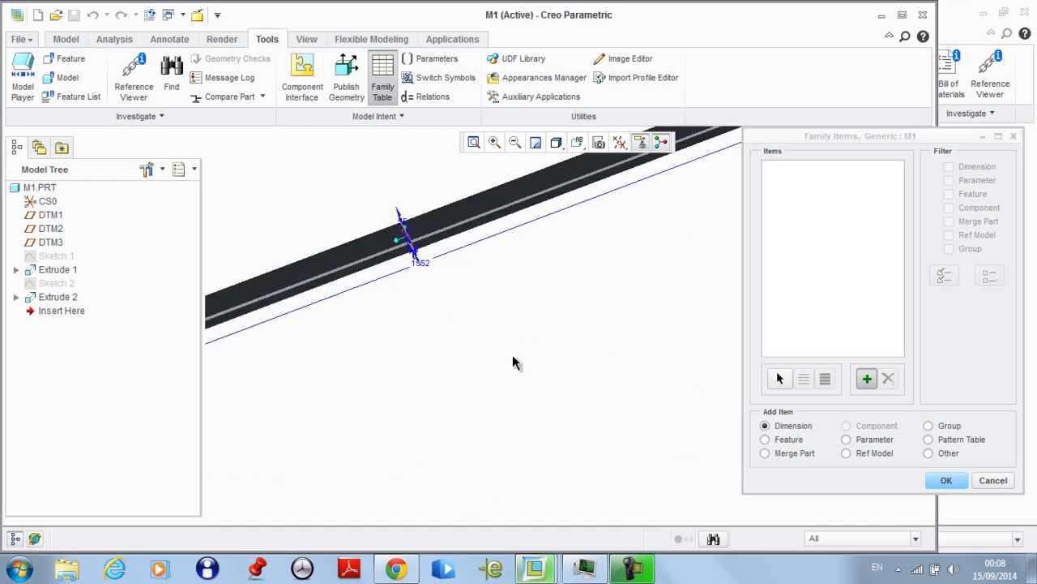
scroll(511, 364, down, 1)
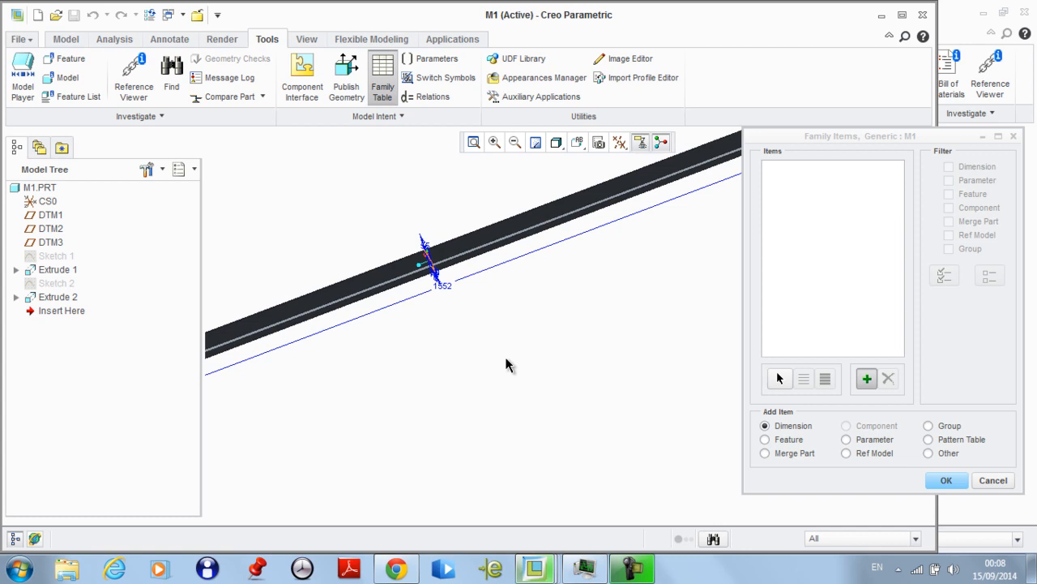
click(445, 286)
click(946, 480)
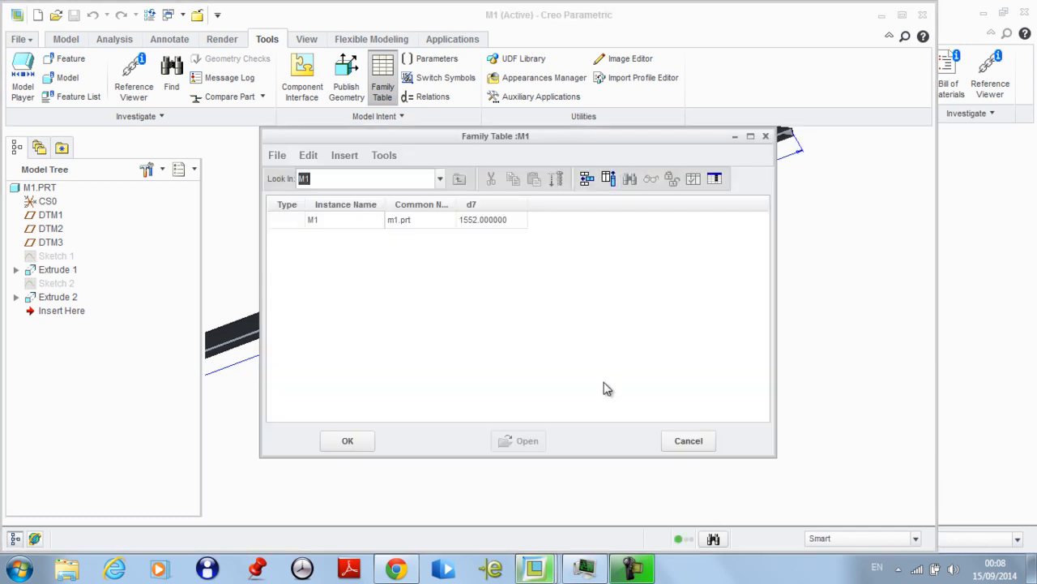
Add an instance row to M1's family table, select its length cell for editing and accept the table
click(586, 180)
click(508, 239)
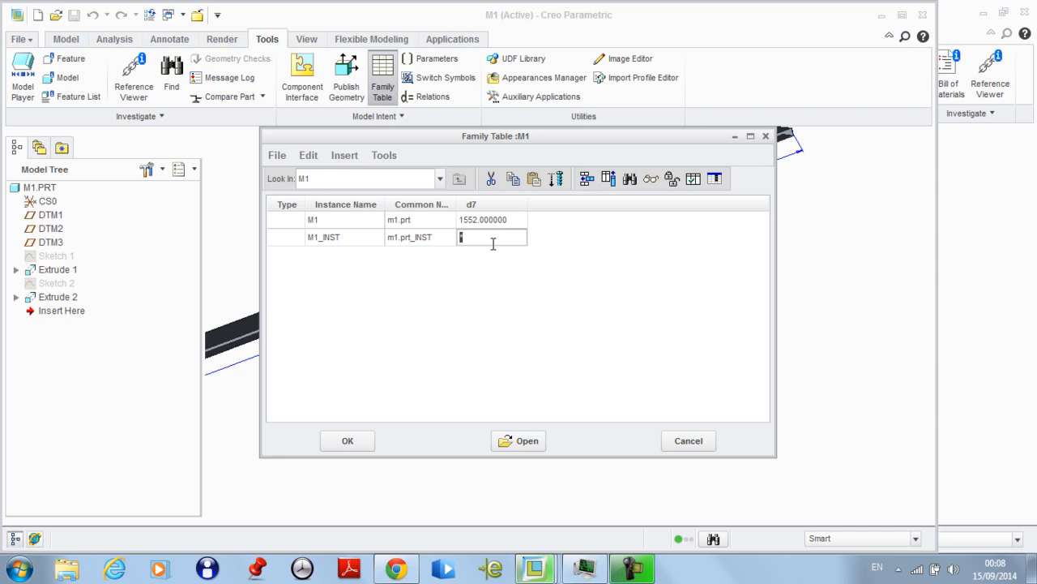
click(346, 441)
scroll(487, 389, down, 3)
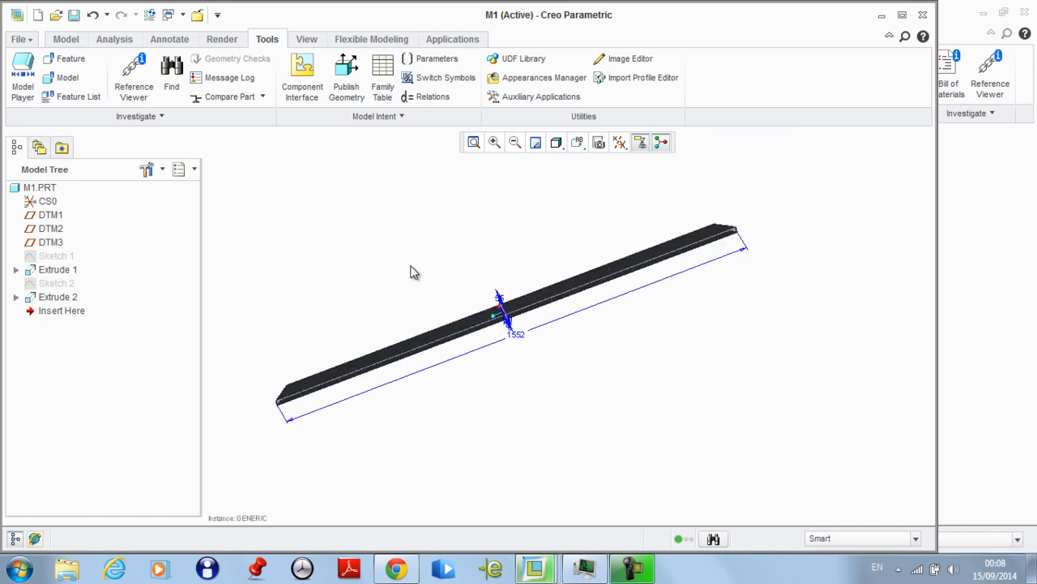
click(65, 39)
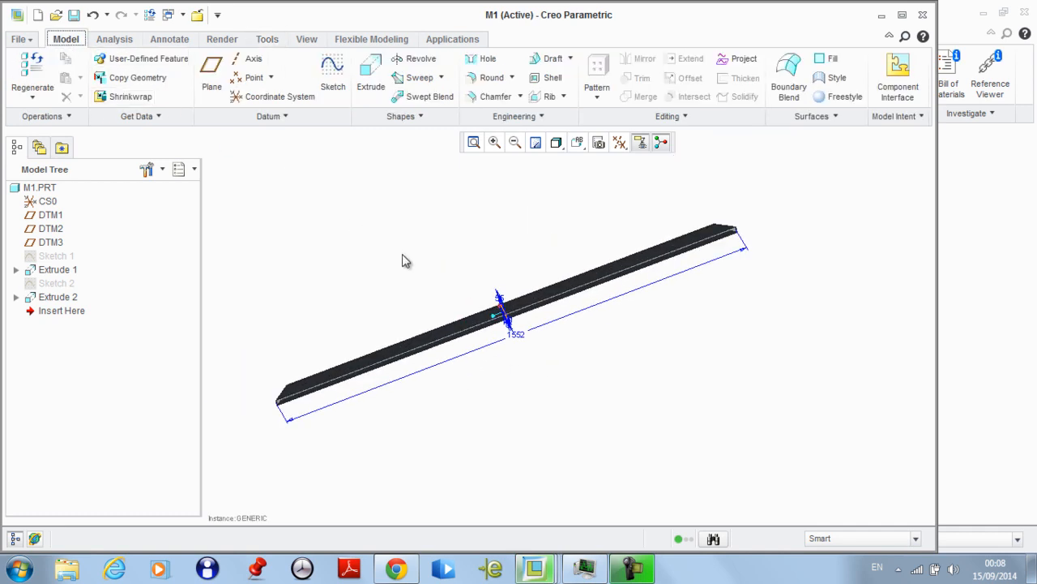
scroll(487, 317, down, 2)
scroll(462, 303, up, 2)
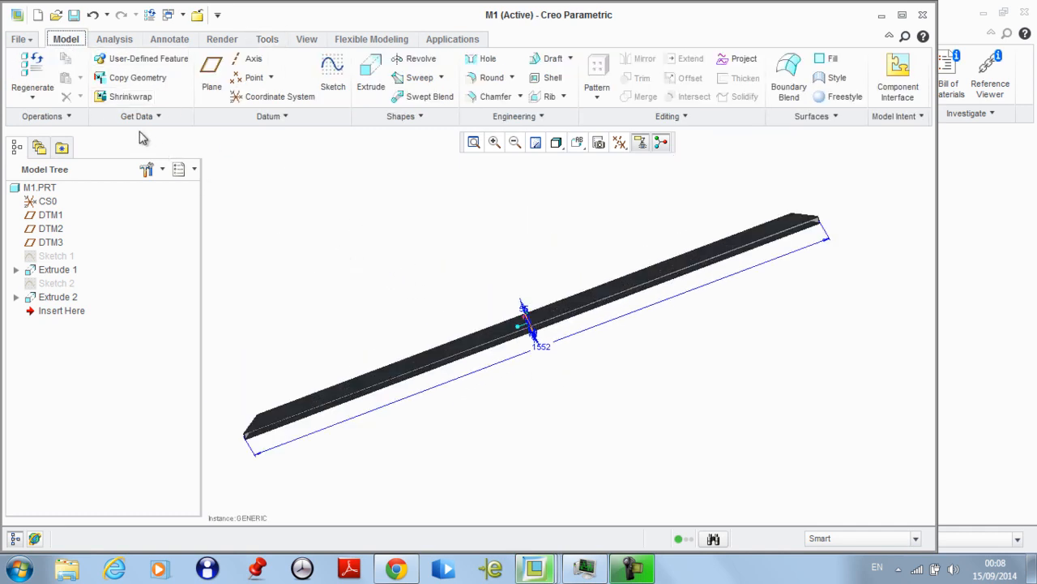
click(55, 15)
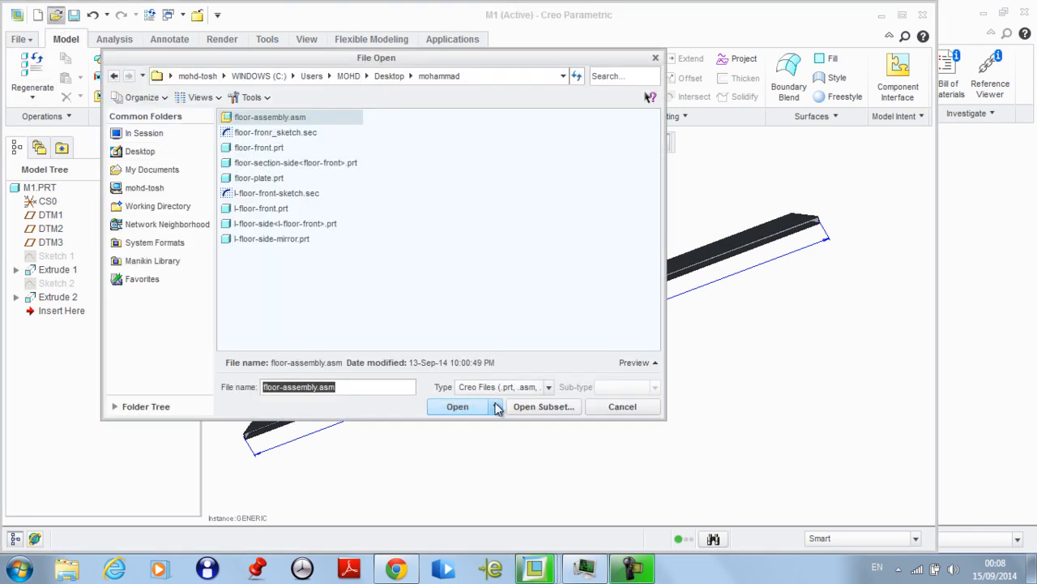
click(616, 407)
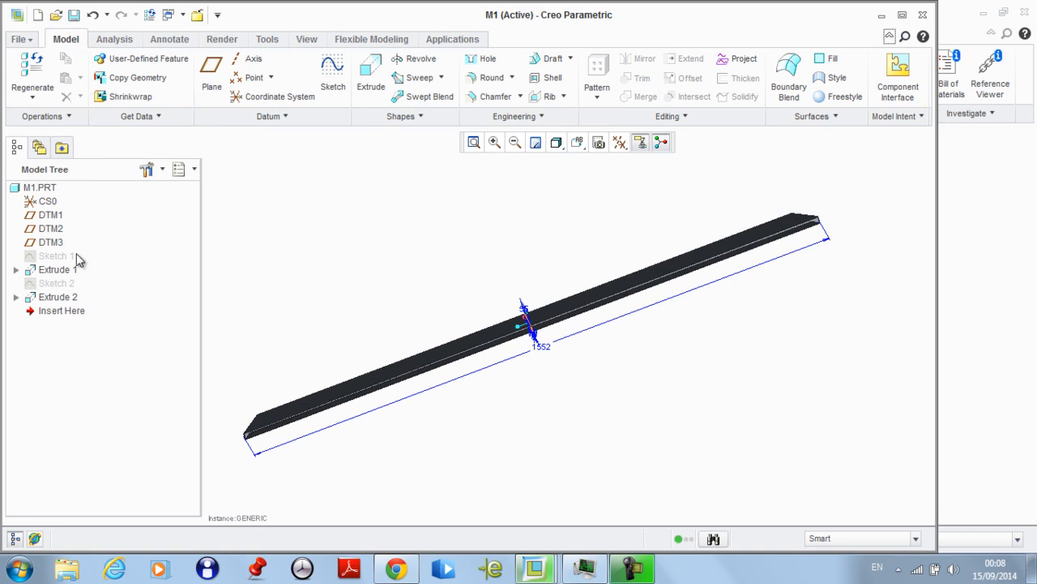
Save the M1 part and open its family table instance m1_inst<m1>.prt
click(73, 14)
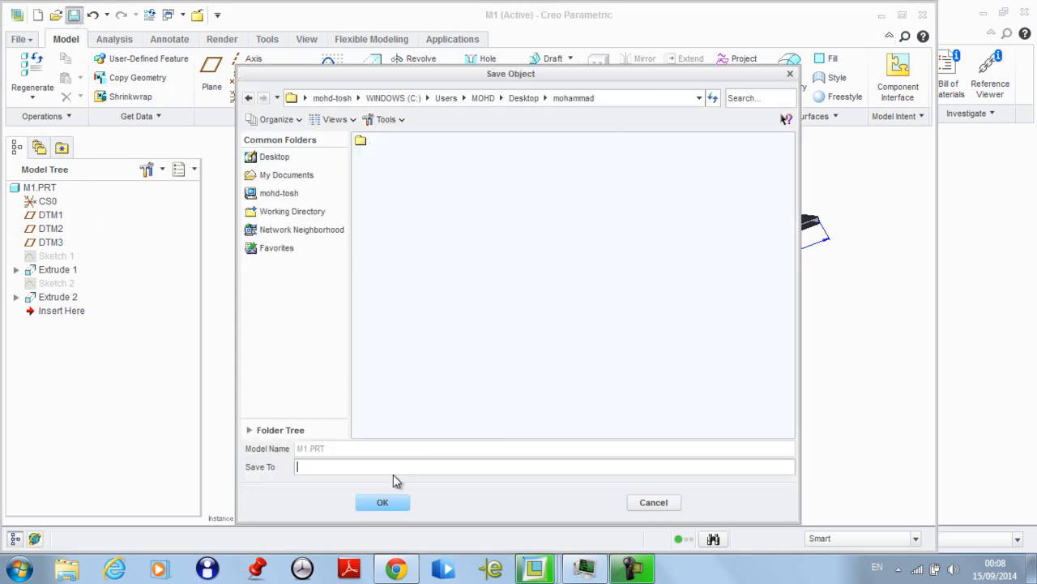
click(383, 504)
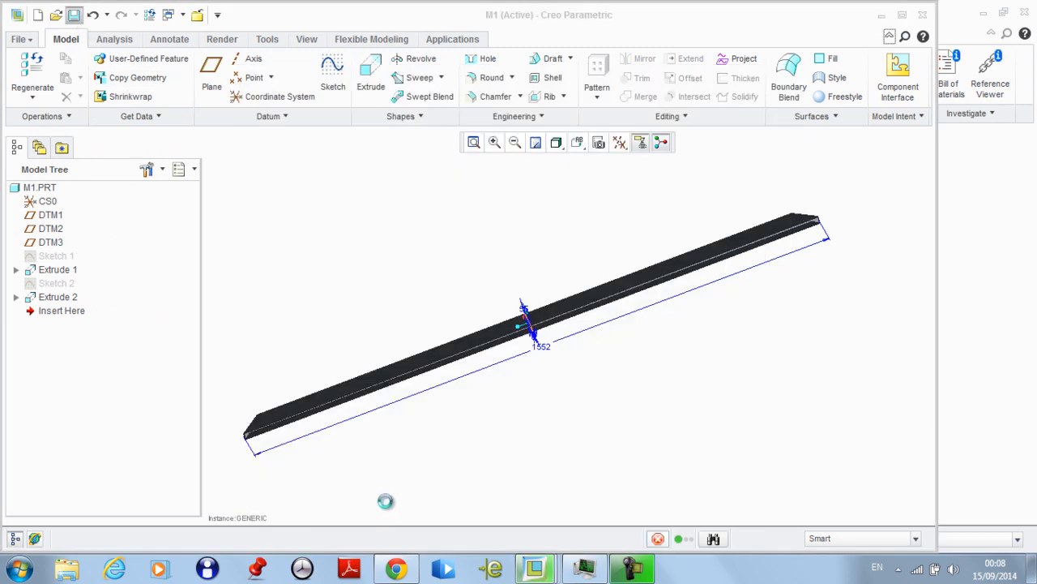
click(55, 15)
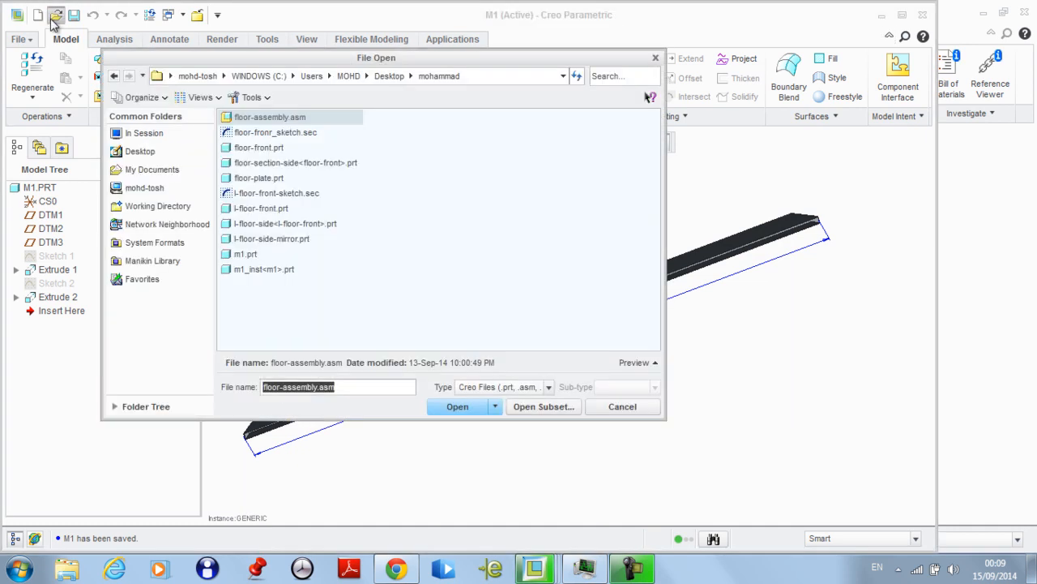
click(244, 256)
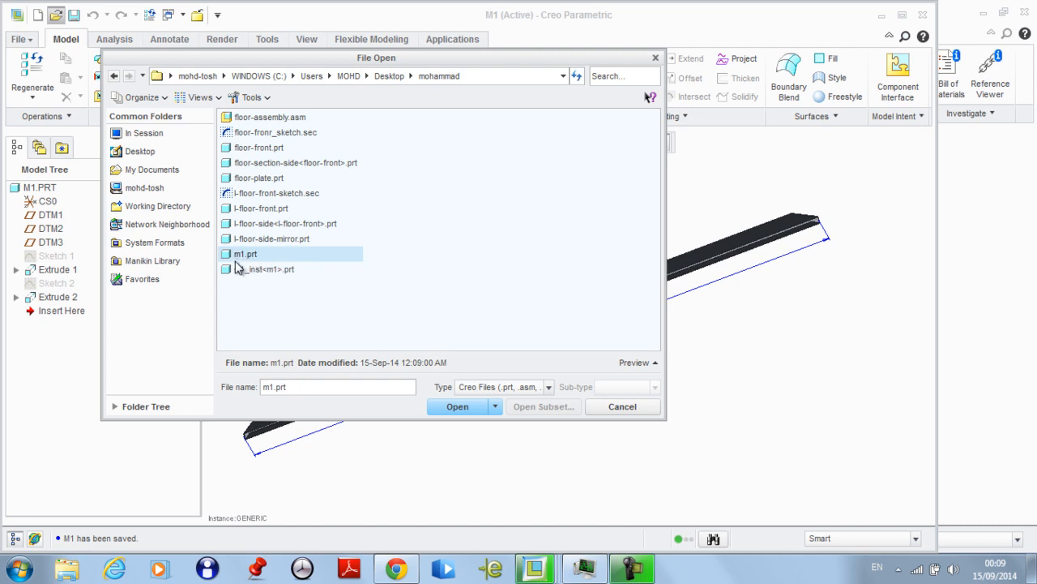
click(238, 271)
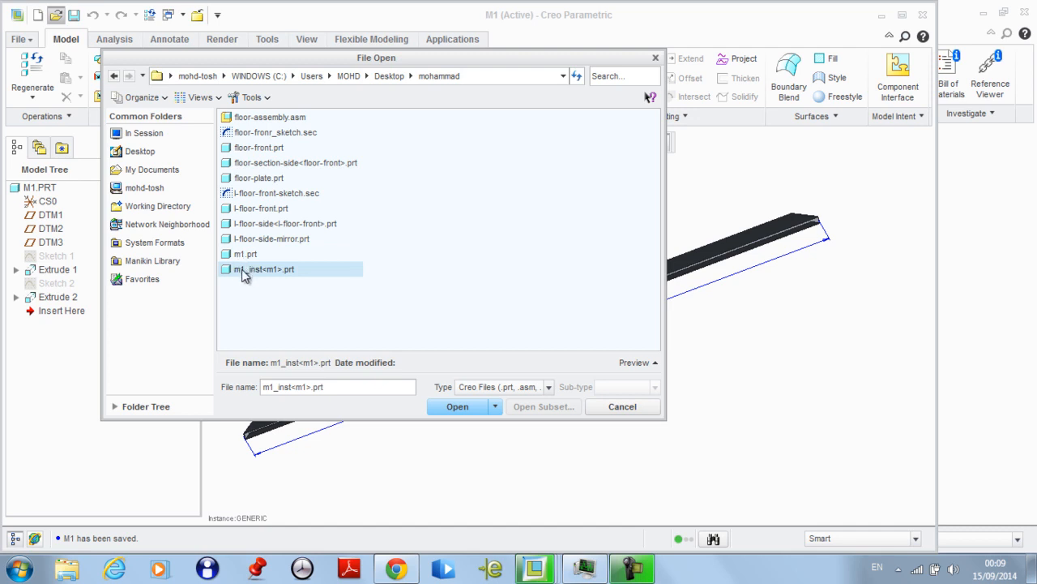
click(459, 406)
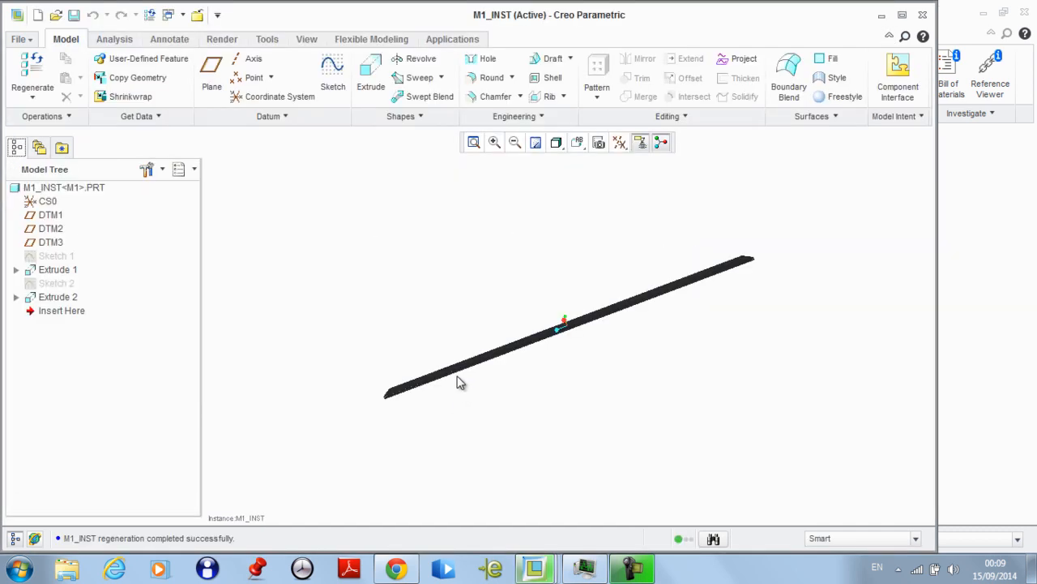
Open the definition of Extrude 1 in the M1 instance, inspect its length dimension and accept the feature
click(58, 269)
right_click(71, 270)
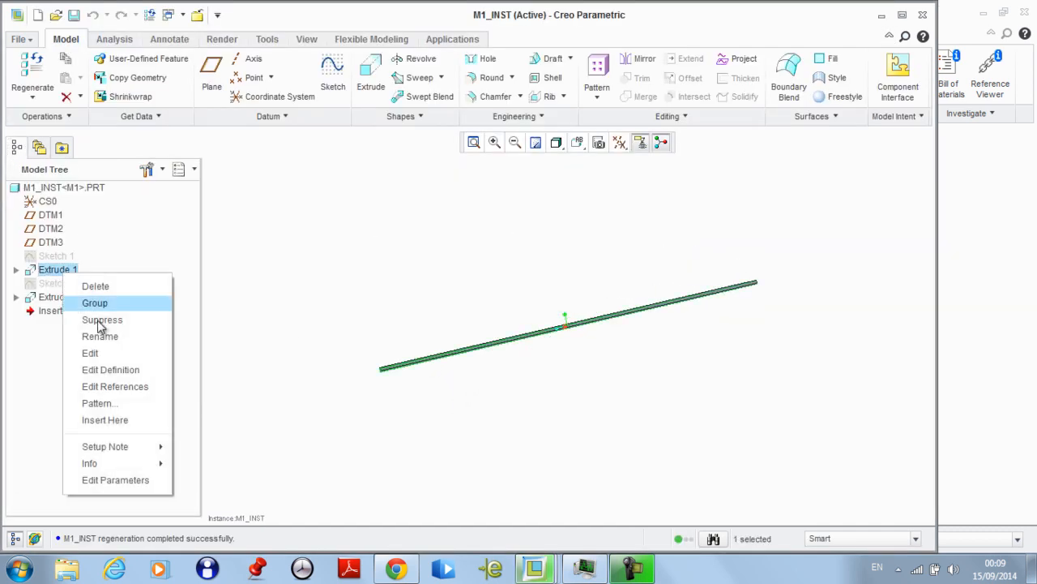
click(120, 366)
scroll(536, 339, up, 5)
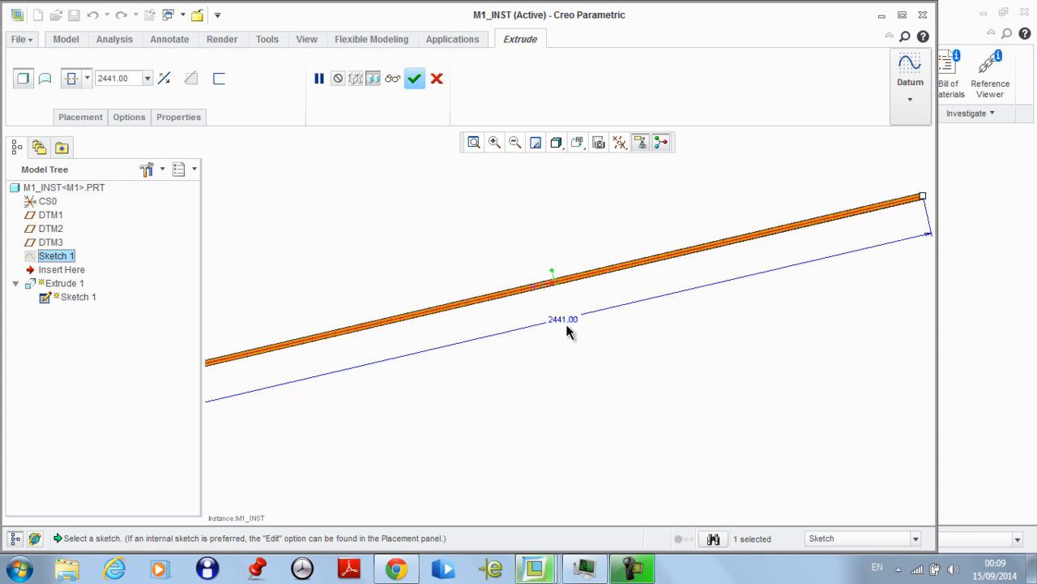
scroll(567, 331, down, 4)
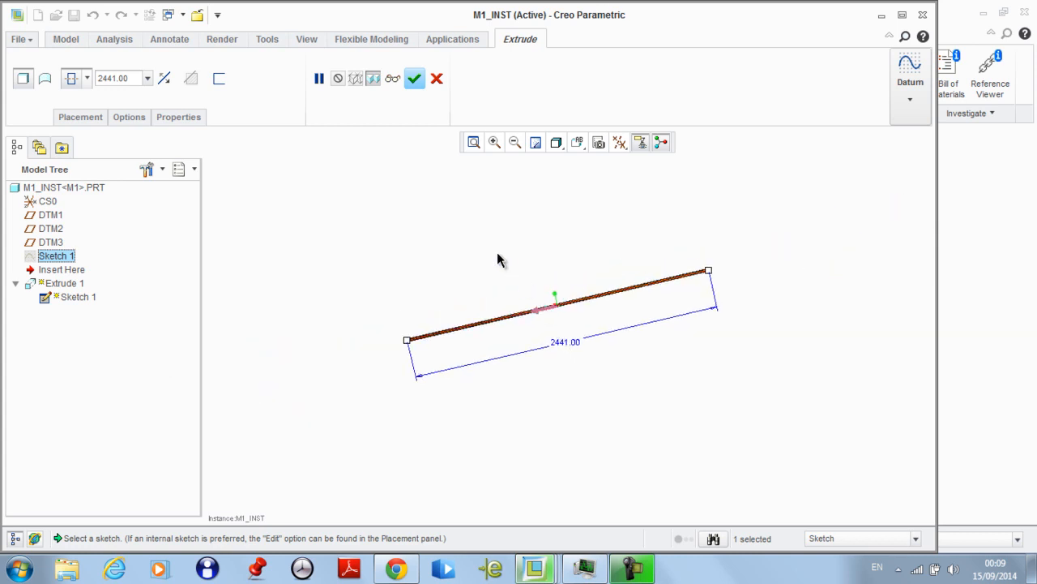
middle_drag(497, 260, 523, 276)
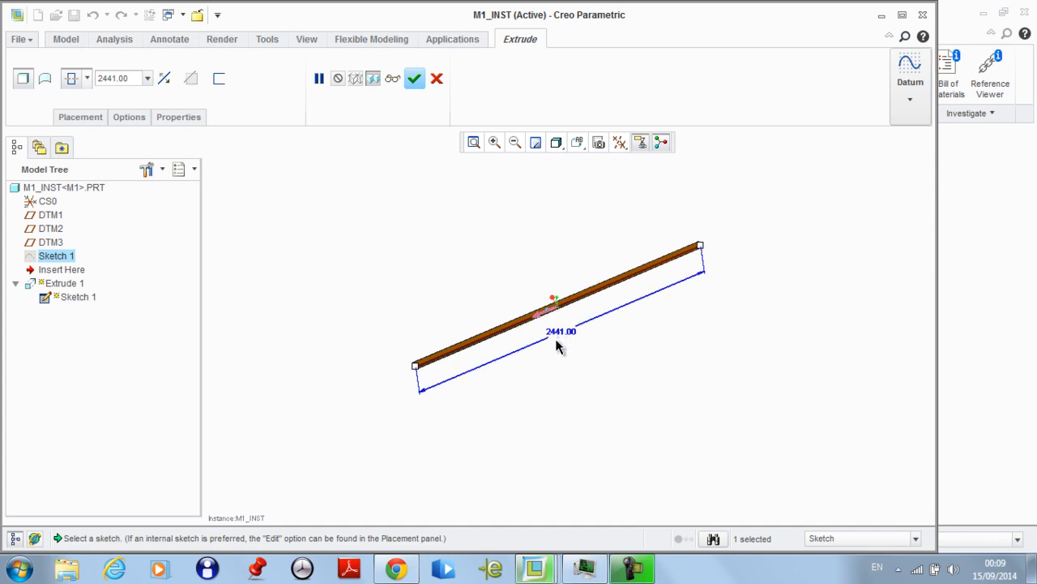
scroll(558, 346, up, 3)
scroll(563, 340, down, 3)
scroll(567, 337, up, 3)
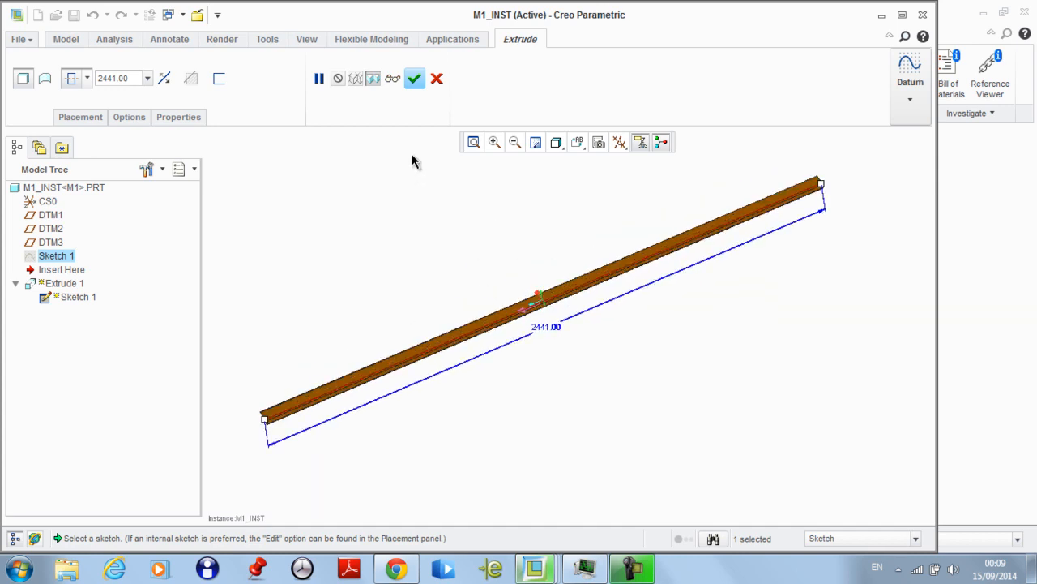
click(415, 78)
Close the M1_INST, M1 and FLOOR-FRONT part windows
click(198, 15)
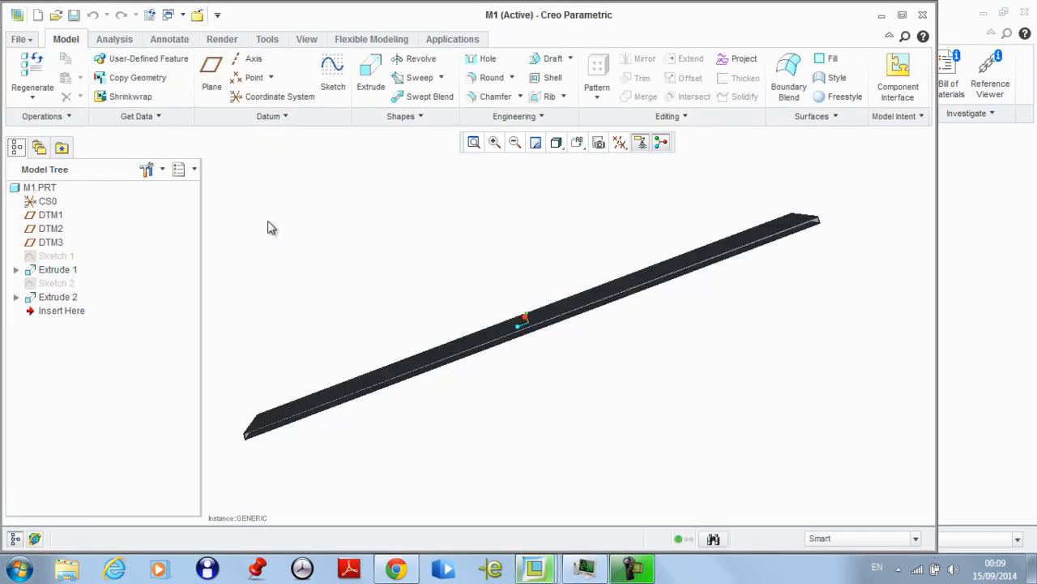
click(195, 16)
click(198, 17)
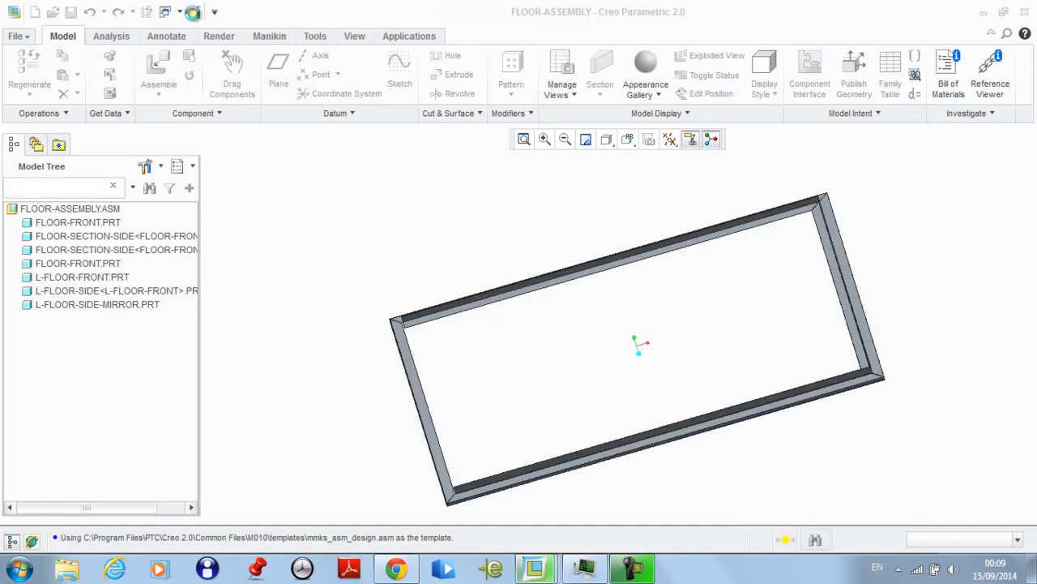
click(198, 16)
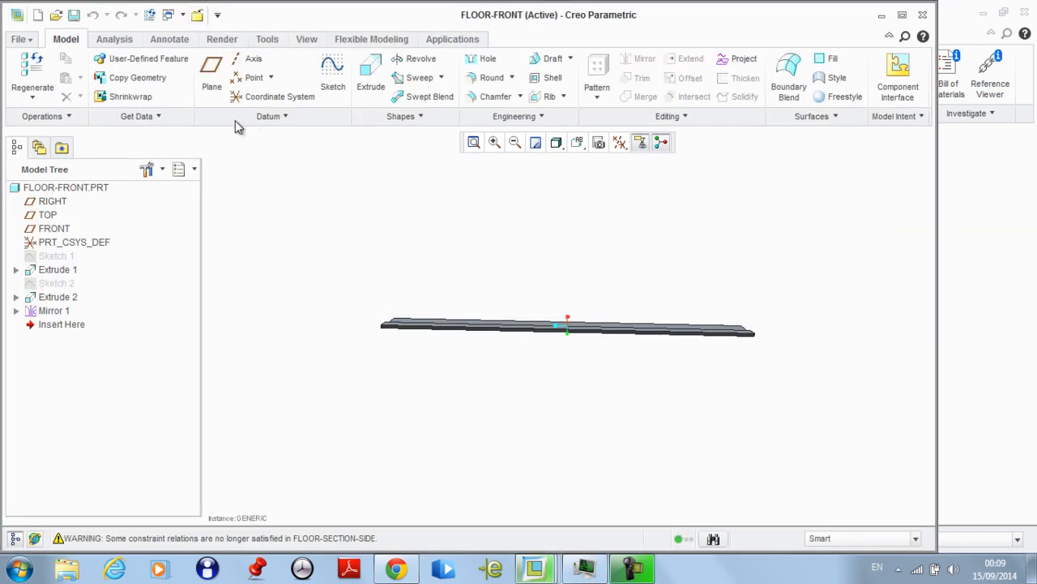
click(201, 16)
click(197, 15)
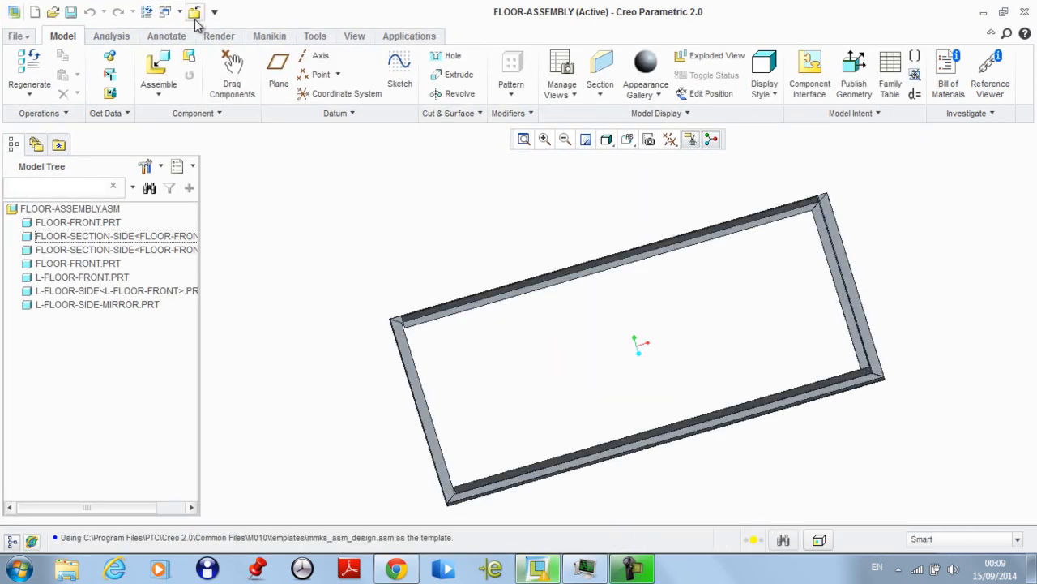
Open the asm0002.asm assembly from the models in session
click(167, 13)
click(52, 11)
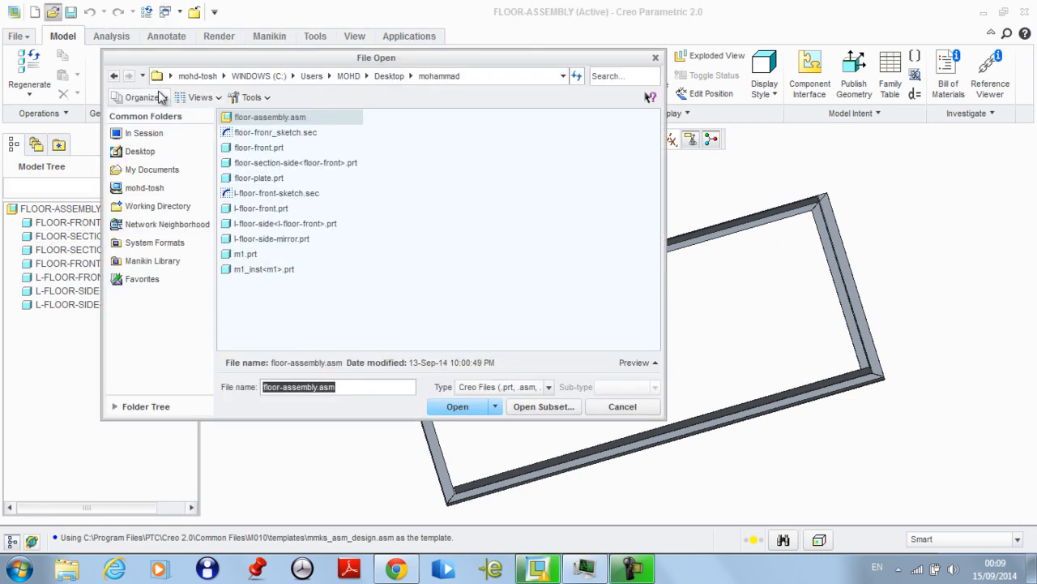
click(154, 133)
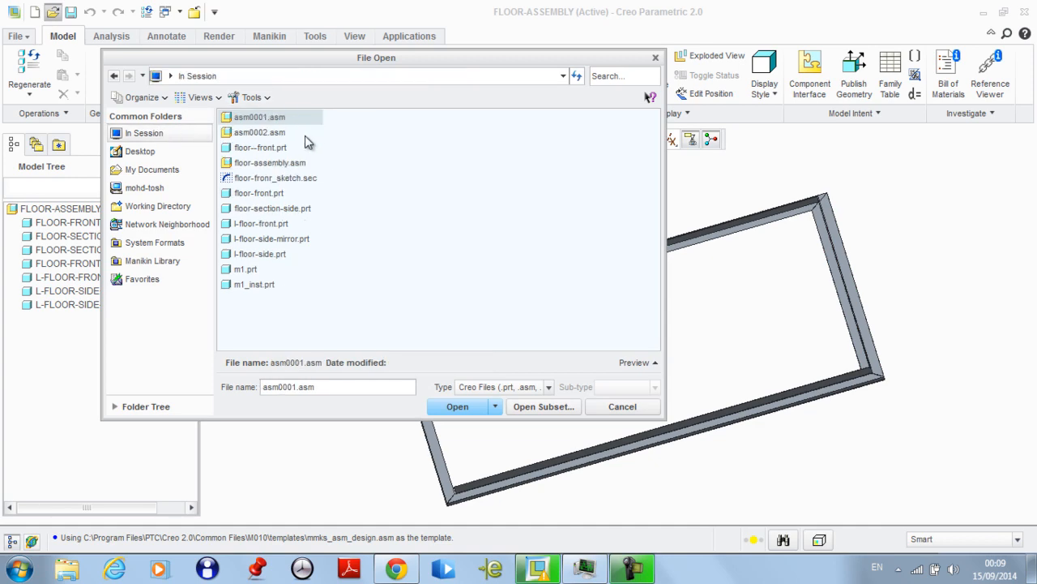
double_click(271, 132)
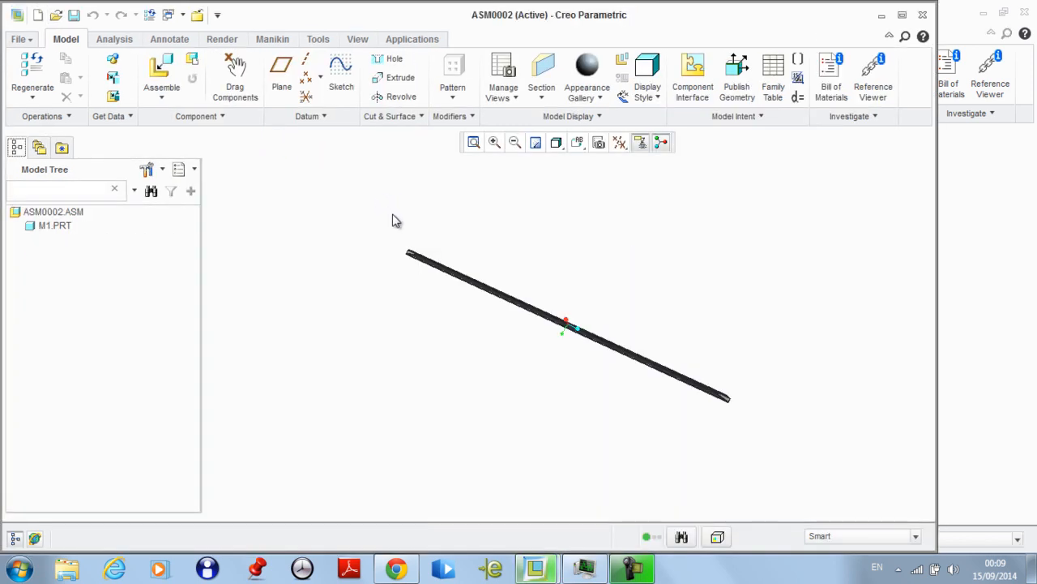
Set the model tree filters of ASM0002 to display features
scroll(470, 267, up, 3)
click(148, 169)
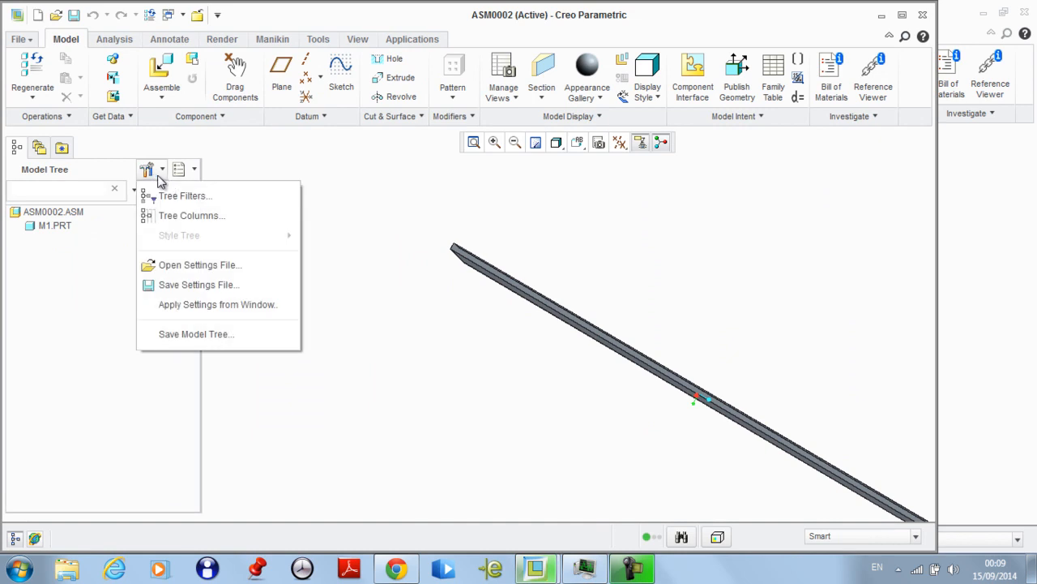
click(357, 180)
scroll(394, 201, down, 3)
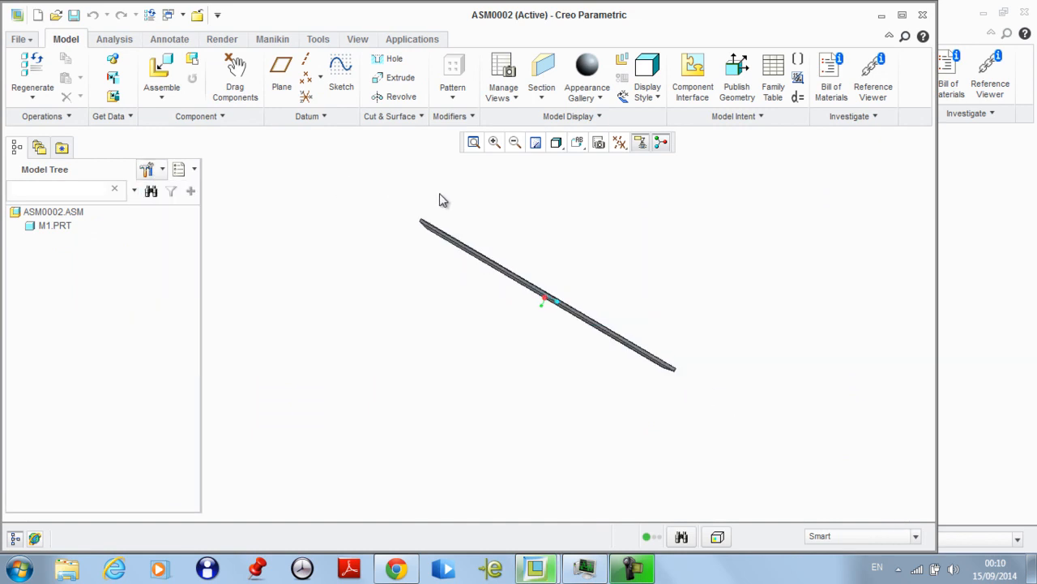
click(160, 172)
click(174, 197)
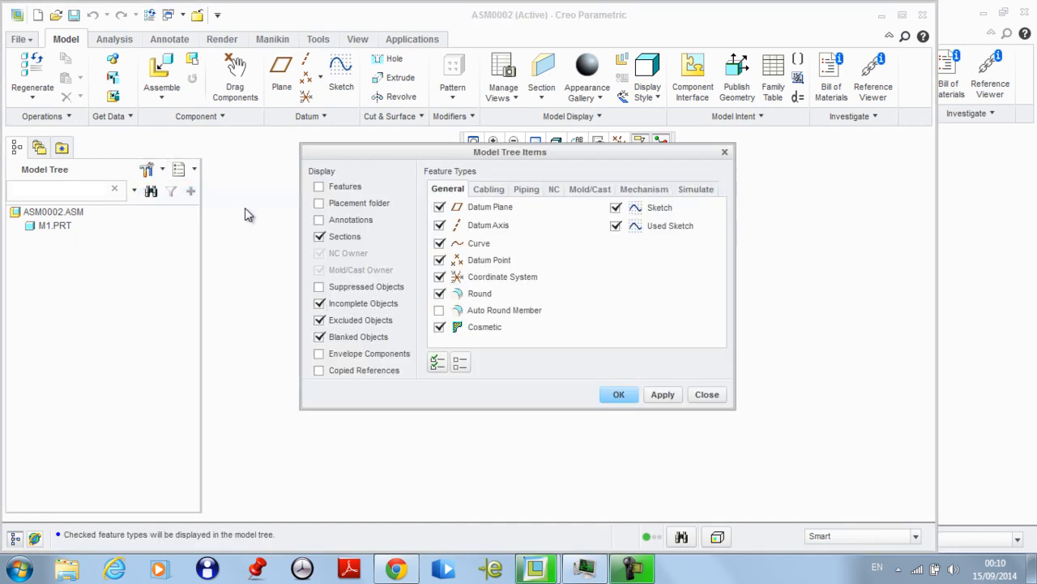
click(321, 221)
click(616, 393)
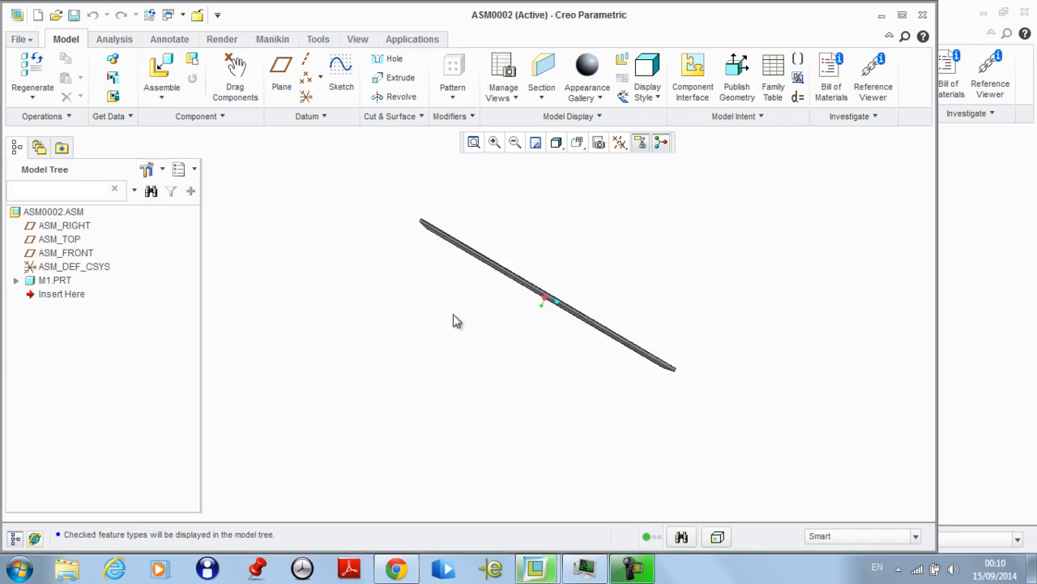
Assemble the instance m1_inst<m1>.prt as a new component in ASM0002
middle_drag(457, 321, 486, 316)
click(161, 73)
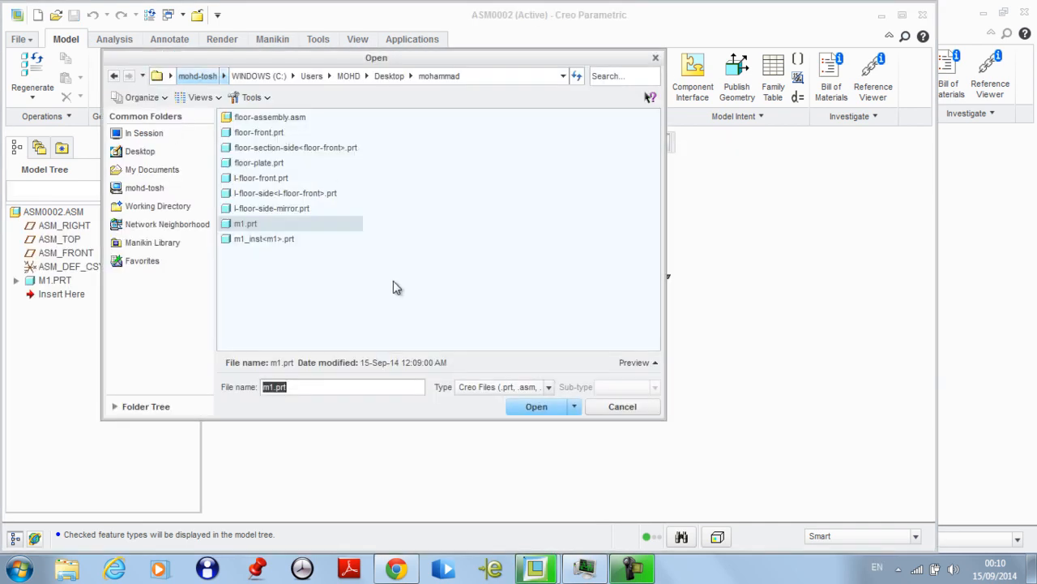
click(240, 241)
double_click(240, 241)
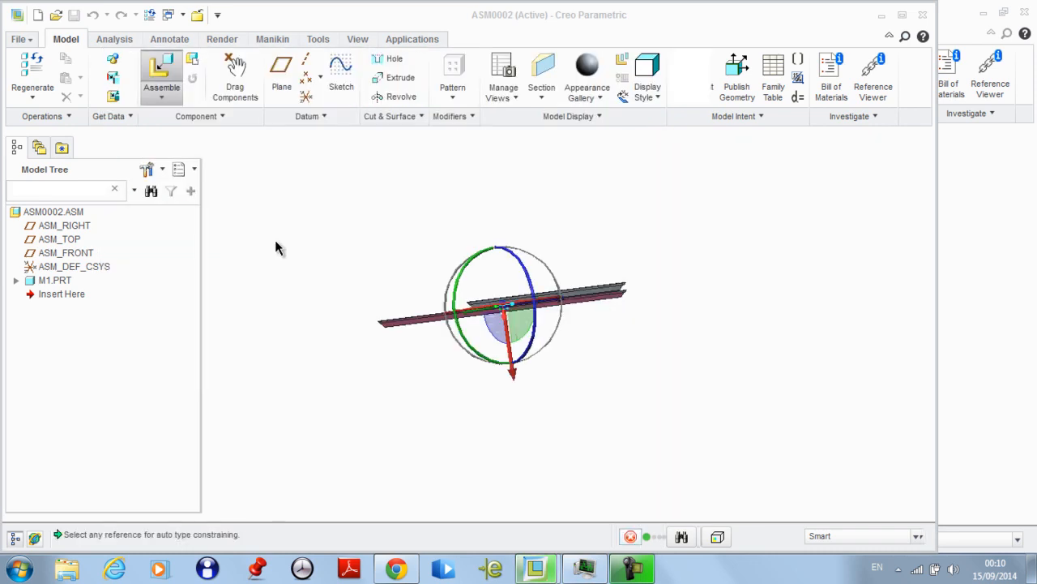
Rotate the M1_INST beam crosswise to M1, flip its profile over and move it clear of the M1 beam
middle_drag(421, 305, 463, 308)
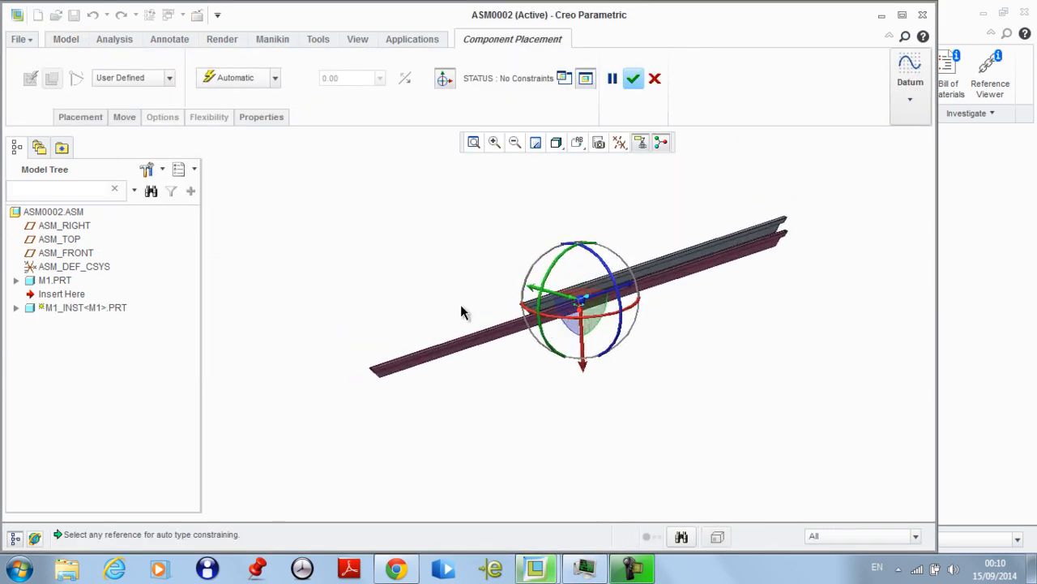
drag(570, 325, 509, 304)
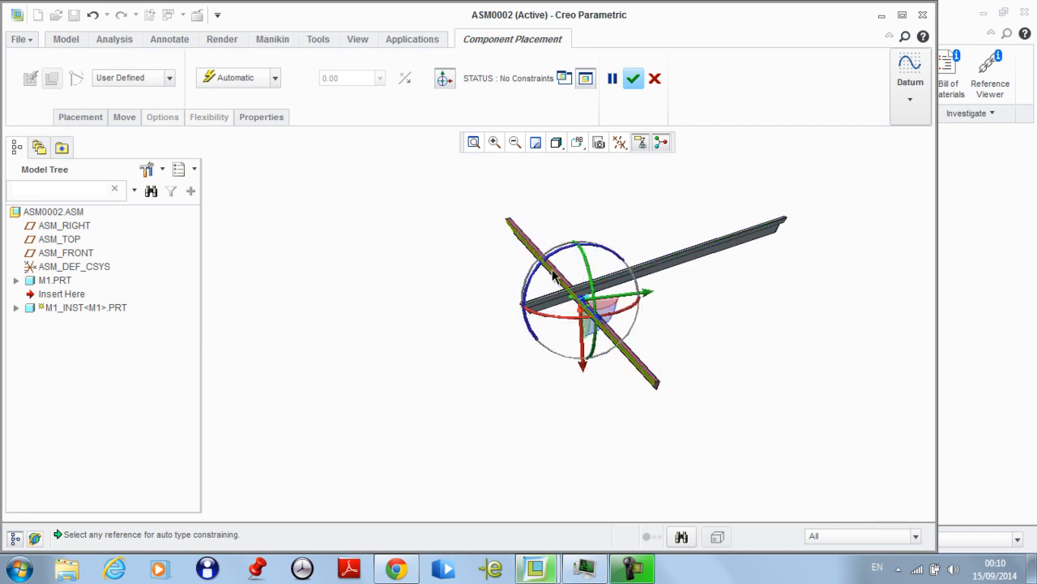
drag(554, 258, 522, 312)
scroll(522, 312, up, 2)
middle_drag(523, 312, 586, 362)
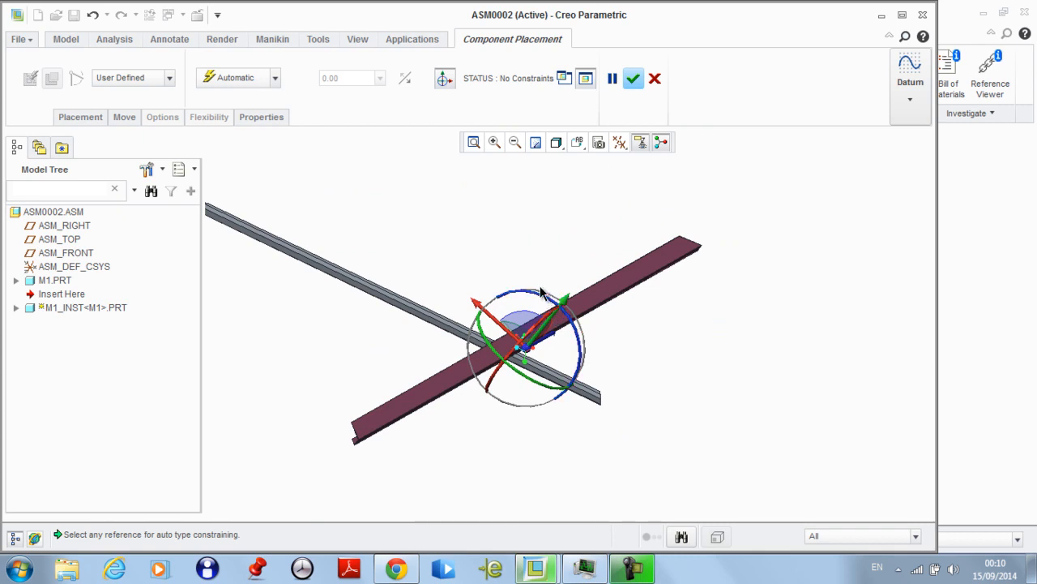
drag(549, 297, 534, 416)
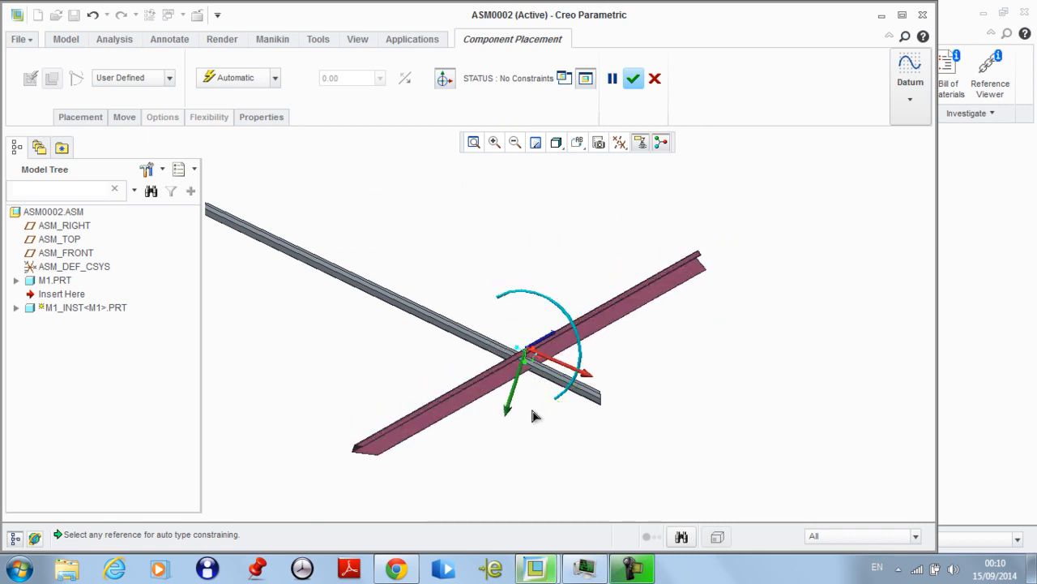
drag(525, 354, 777, 235)
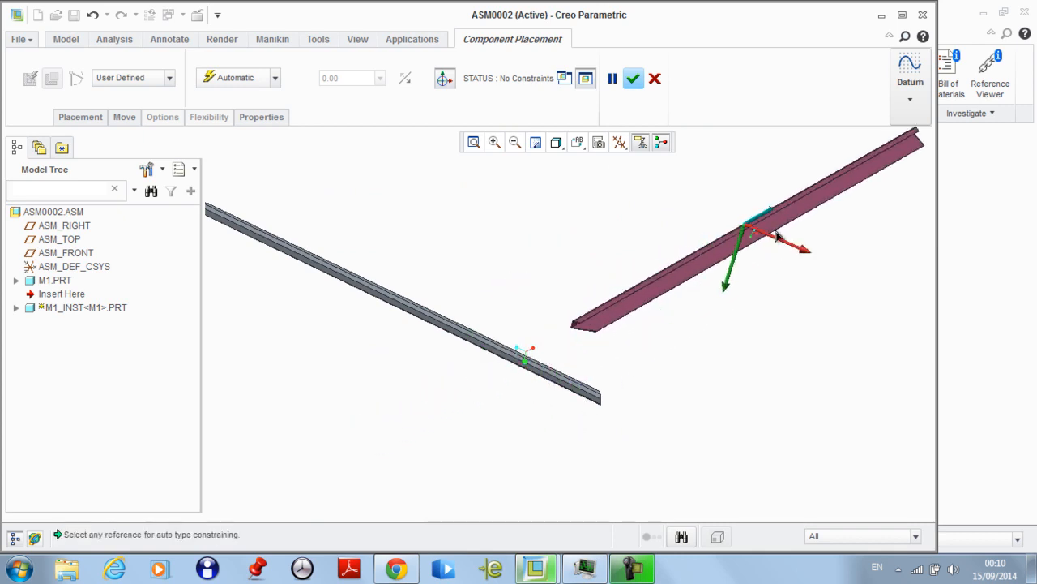
Turn the M1_INST beam around so that its mitred end faces the end of the M1 beam
scroll(736, 280, down, 3)
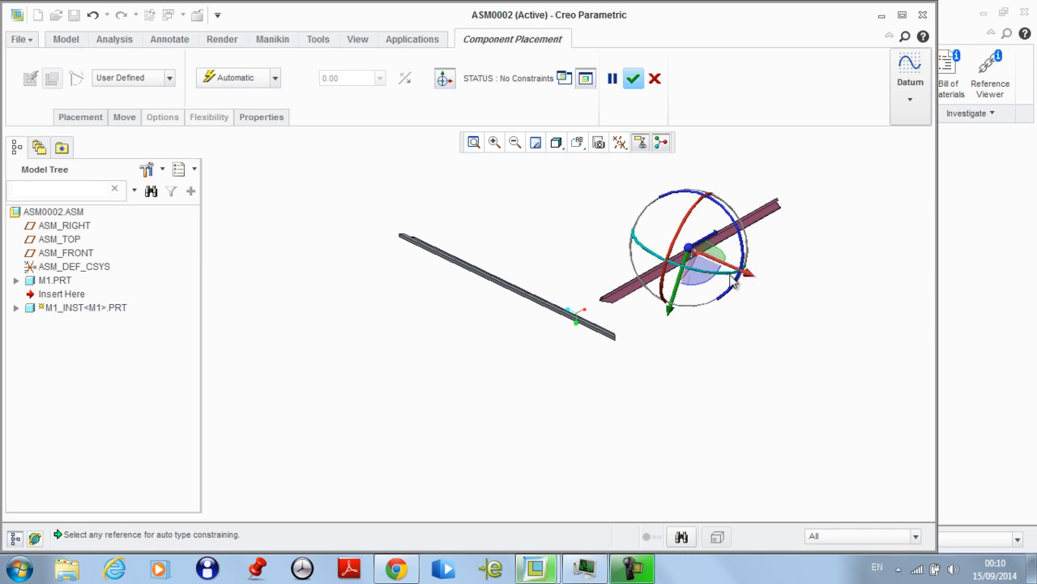
drag(734, 281, 508, 182)
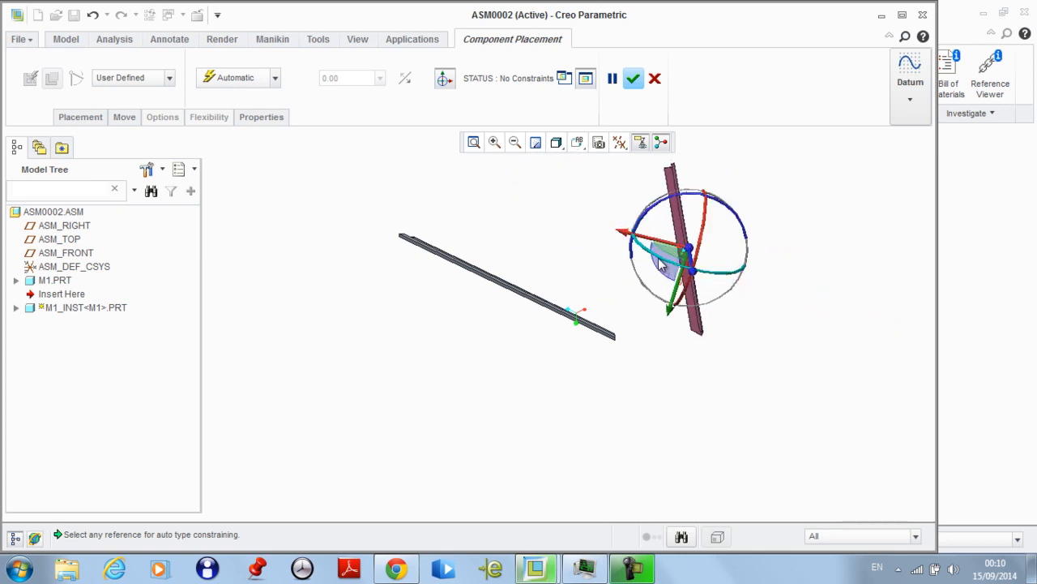
mouse_move(659, 259)
mouse_down()
mouse_move(634, 248)
mouse_move(642, 251)
mouse_up()
middle_drag(643, 253, 724, 319)
scroll(546, 304, up, 4)
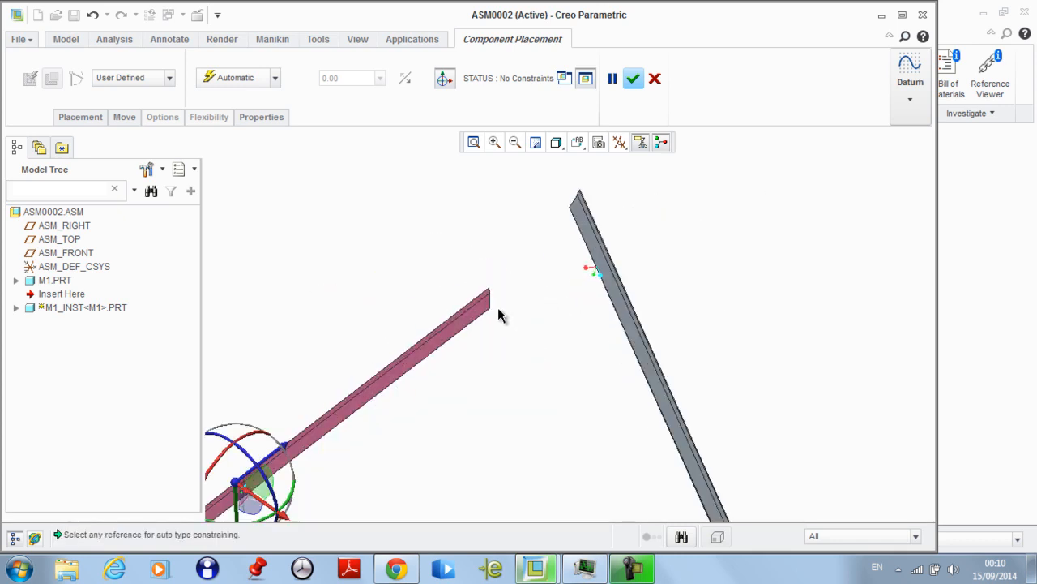
scroll(498, 314, down, 1)
Begin a Coincident constraint, restrict selection to edges and pick the short flange corner edge at the M1_INST beam's mitred end
click(230, 78)
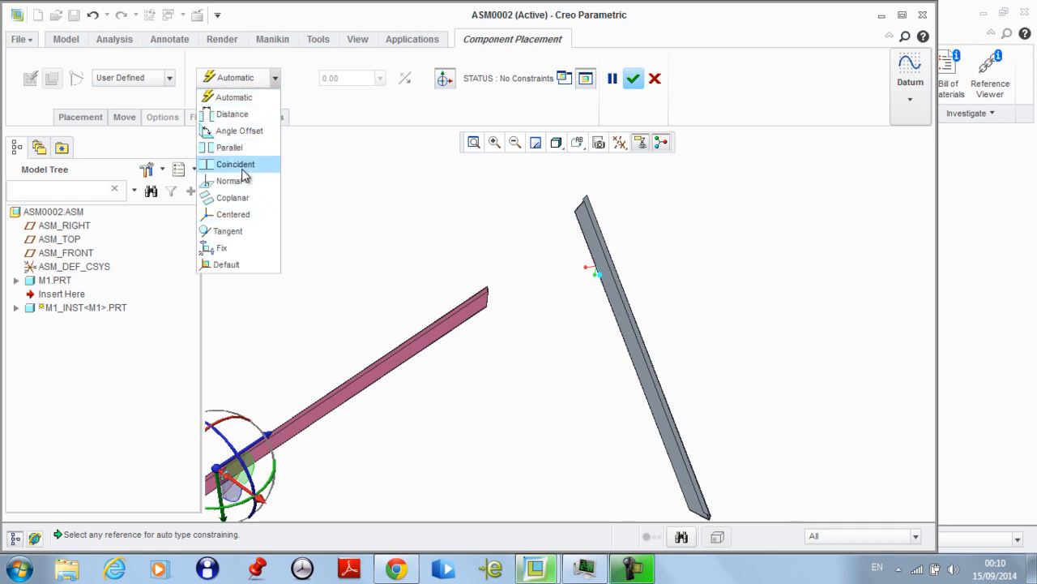
click(242, 167)
middle_drag(516, 297, 481, 306)
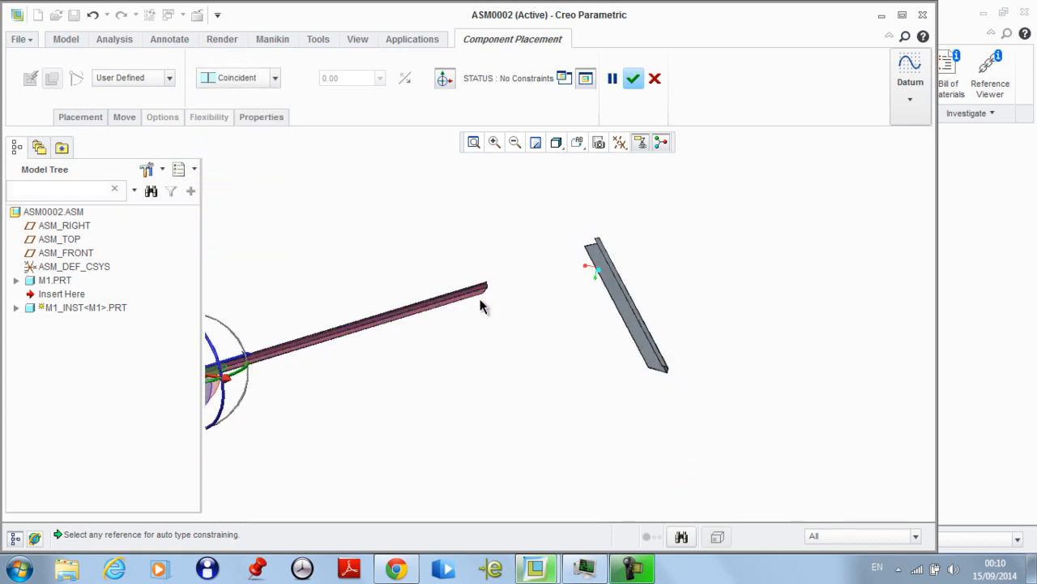
scroll(486, 300, up, 5)
click(857, 539)
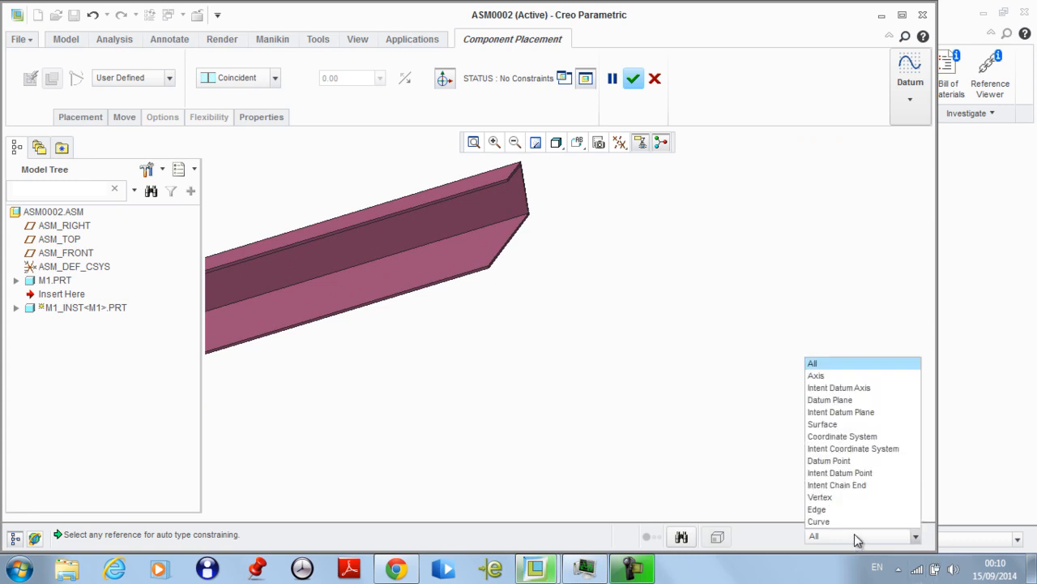
click(817, 509)
scroll(496, 324, up, 4)
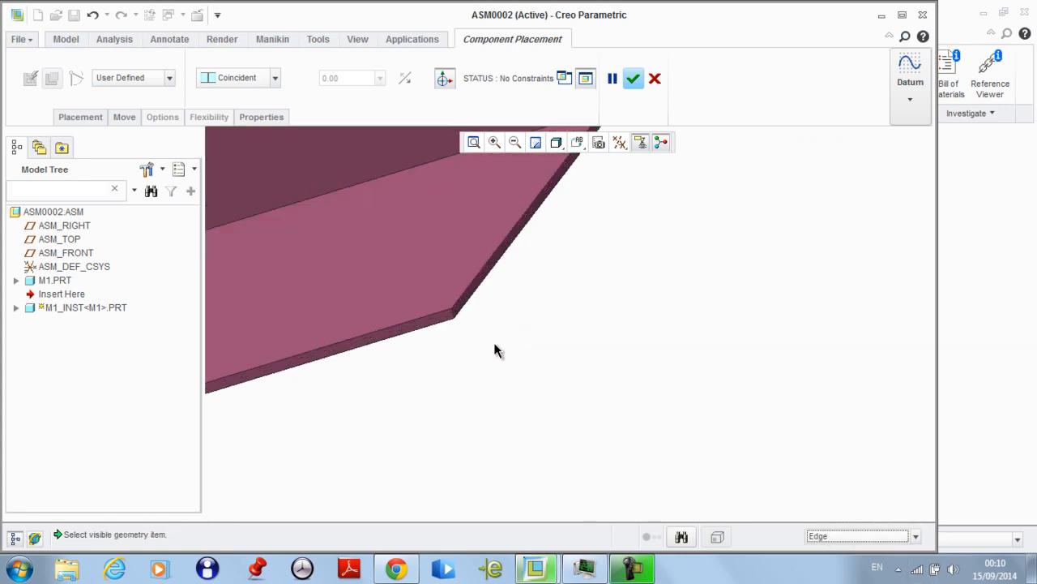
click(456, 325)
Complete the Coincident constraint with the matching short flange corner edge at the mitred end of the M1 beam
scroll(648, 389, down, 3)
click(843, 537)
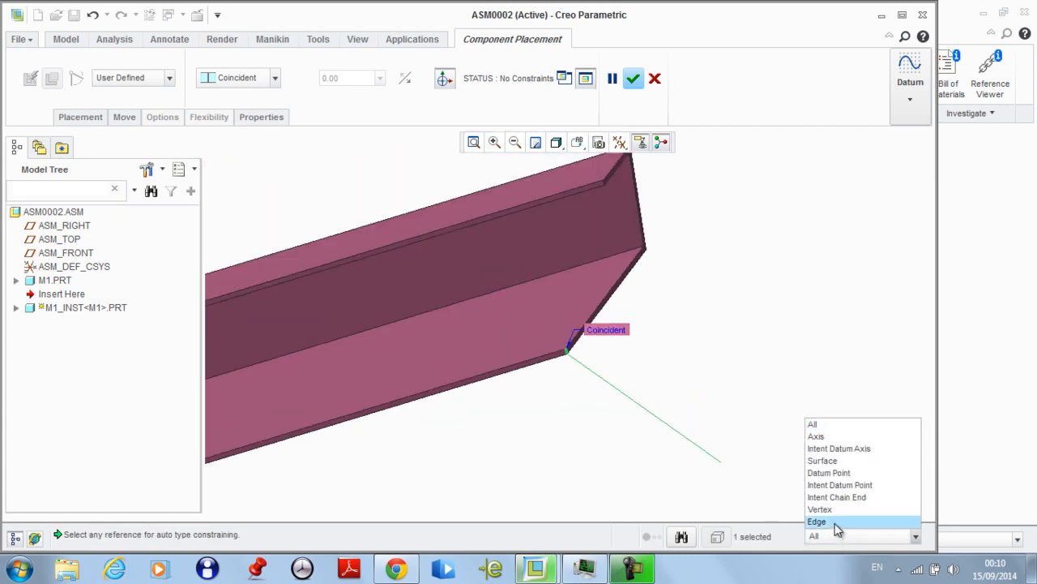
click(817, 521)
scroll(713, 357, down, 3)
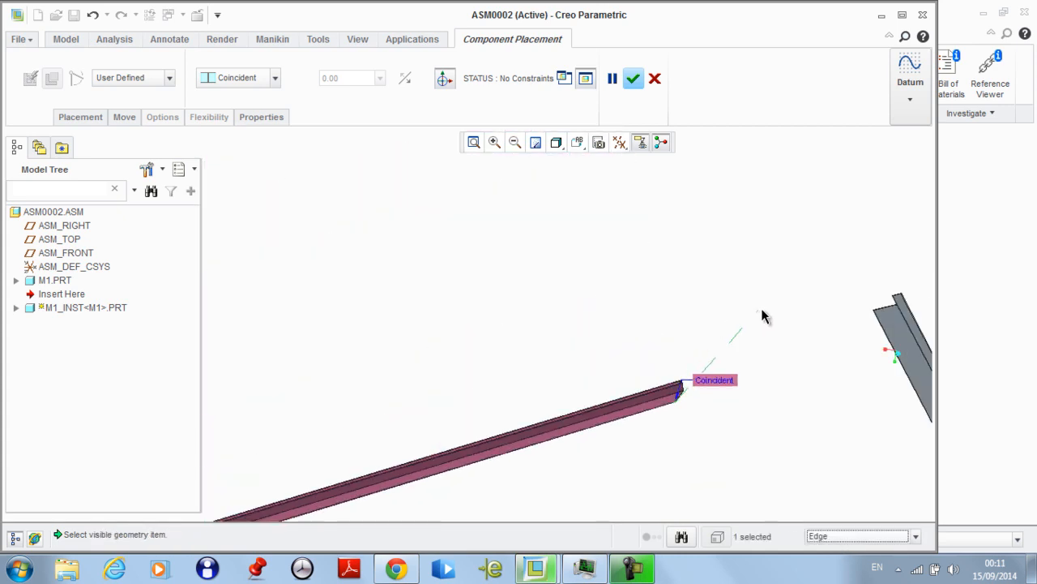
middle_drag(762, 316, 760, 319)
scroll(758, 321, up, 6)
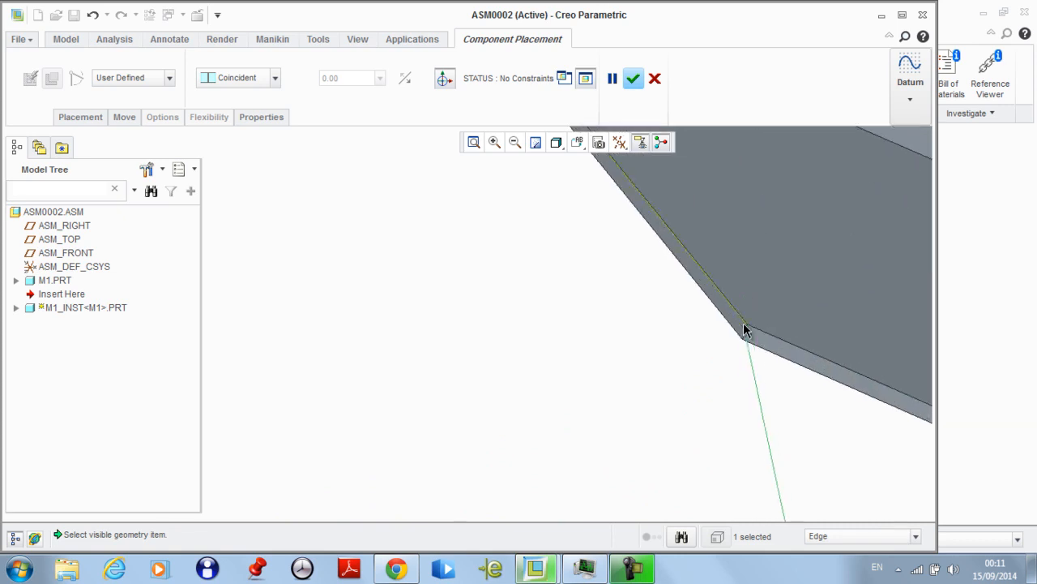
click(745, 338)
scroll(655, 322, down, 6)
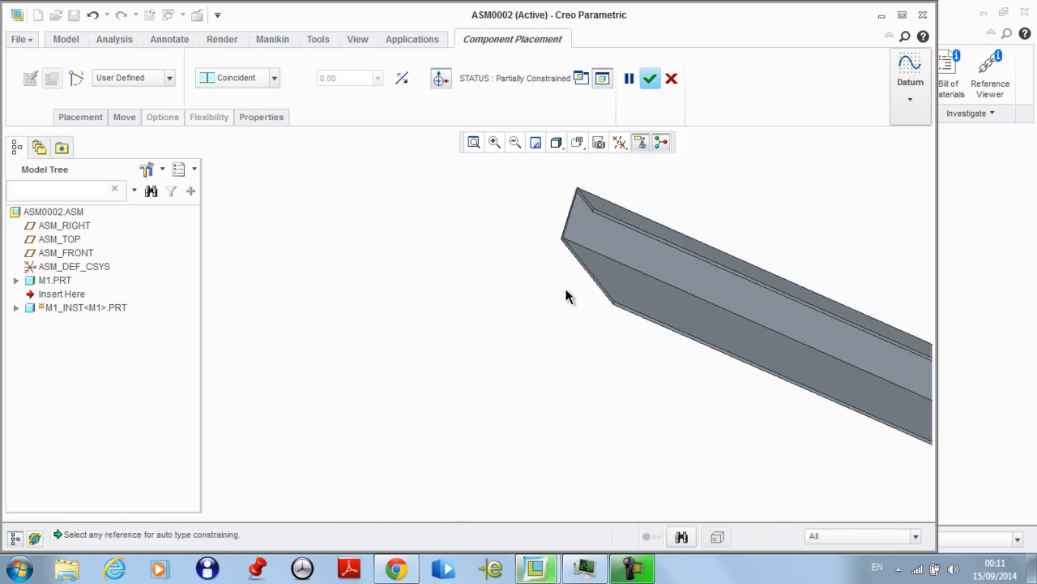
Make the long flat face of the M1_INST beam coincident with the corresponding face of the M1 beam
scroll(559, 373, up, 3)
click(515, 397)
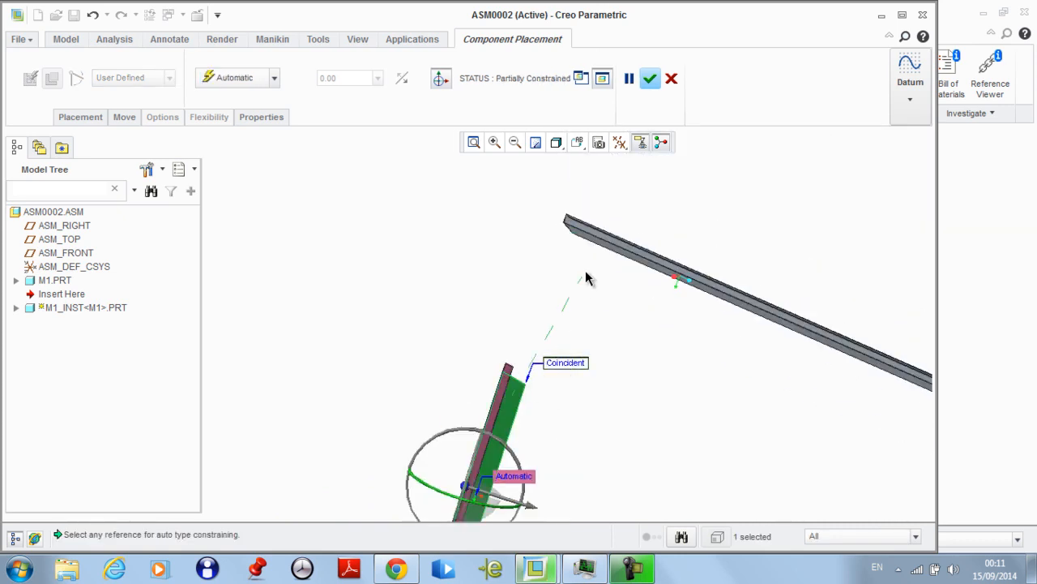
scroll(562, 259, up, 2)
click(597, 225)
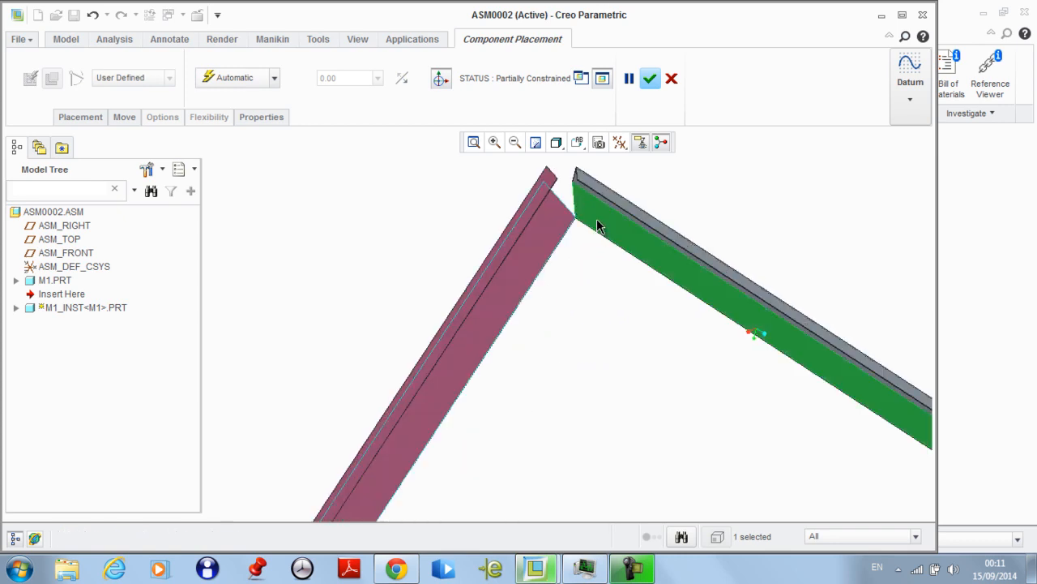
middle_drag(591, 289, 725, 463)
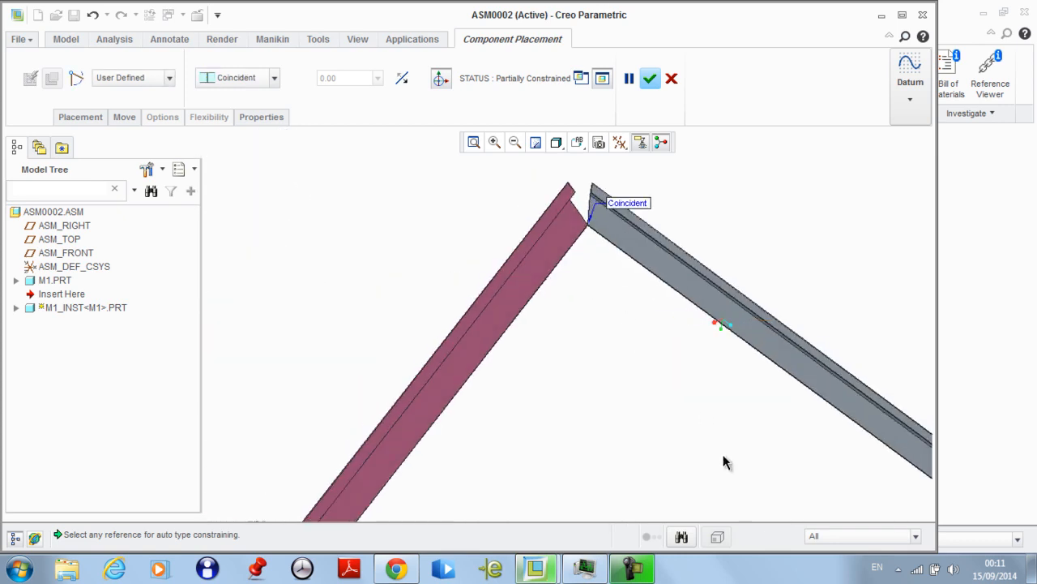
Restrict selection to edges and pick the upright web edge at the M1_INST beam's mitred end as the next constraint reference
click(843, 541)
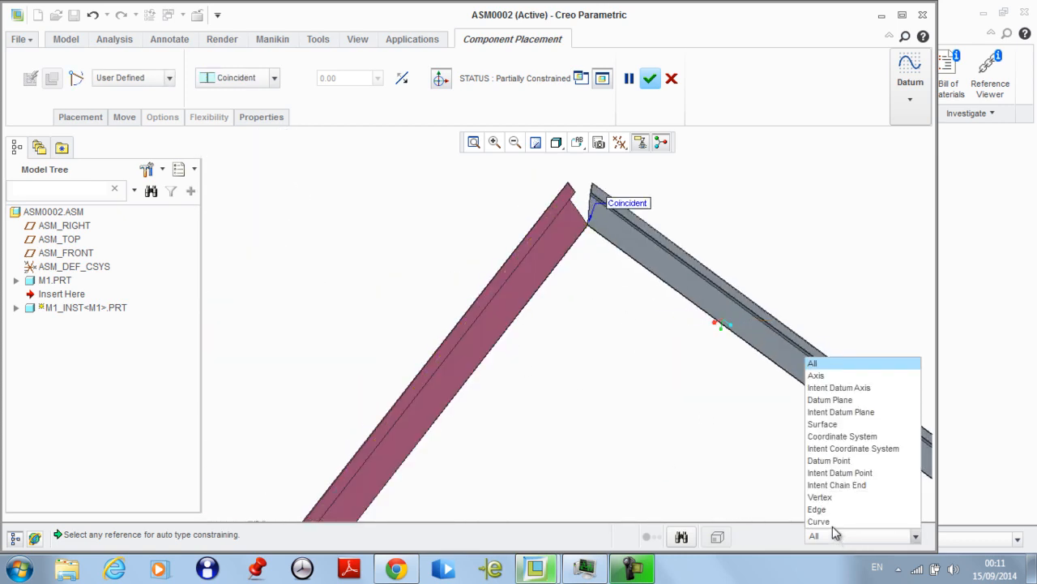
click(831, 511)
middle_drag(810, 405, 695, 195)
scroll(778, 341, down, 6)
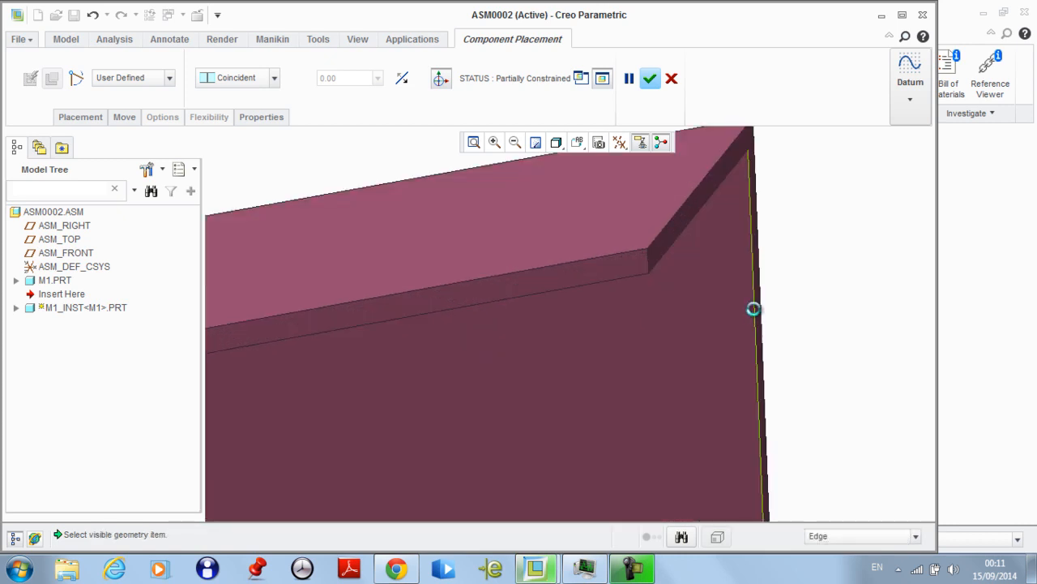
click(753, 312)
scroll(753, 312, up, 5)
Orient the M1_INST beam by matching its upright web edge to the corresponding edge at M1's mitred end
click(861, 535)
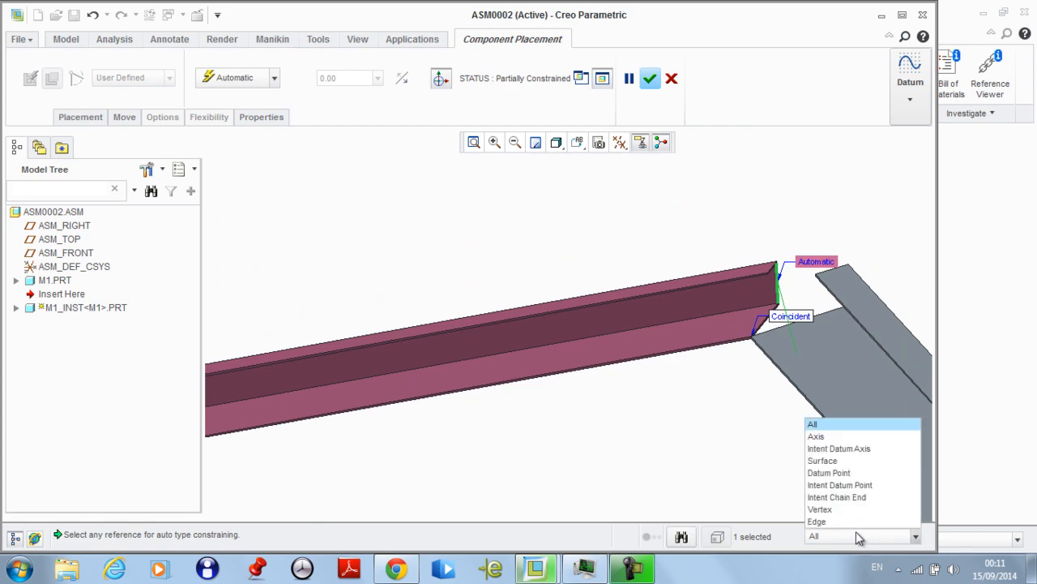
click(847, 519)
scroll(681, 282, up, 2)
middle_drag(679, 281, 730, 227)
scroll(509, 283, down, 3)
scroll(535, 312, down, 2)
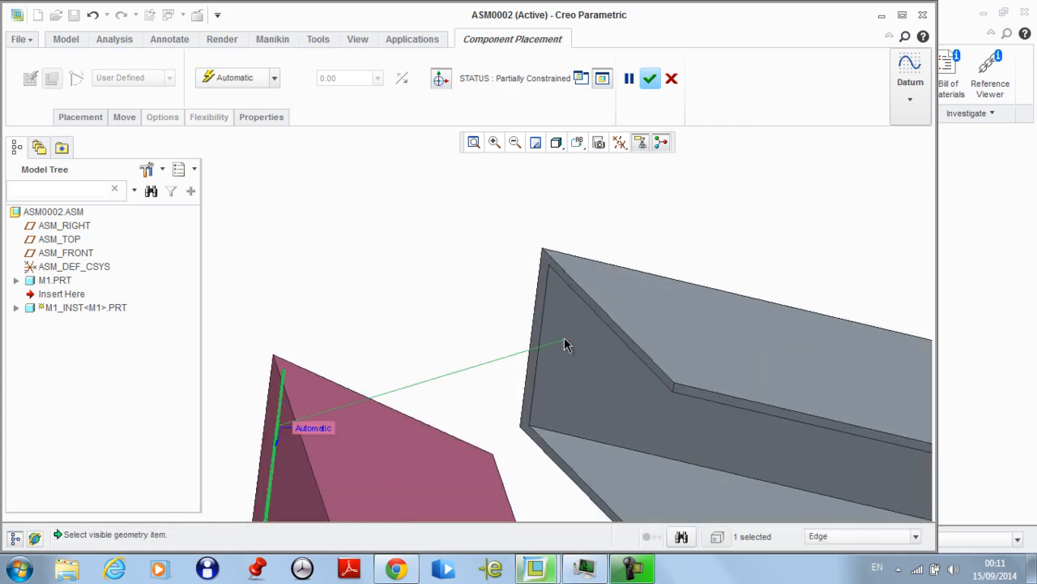
click(545, 322)
click(585, 355)
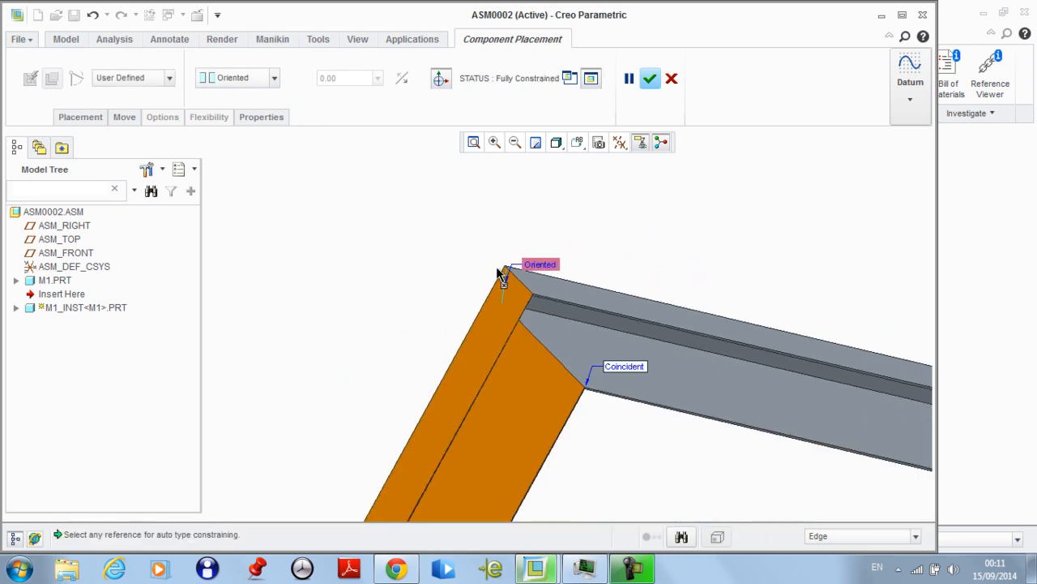
Check the mitred joint between the two beams and accept the M1_INST placement
middle_drag(586, 355, 632, 387)
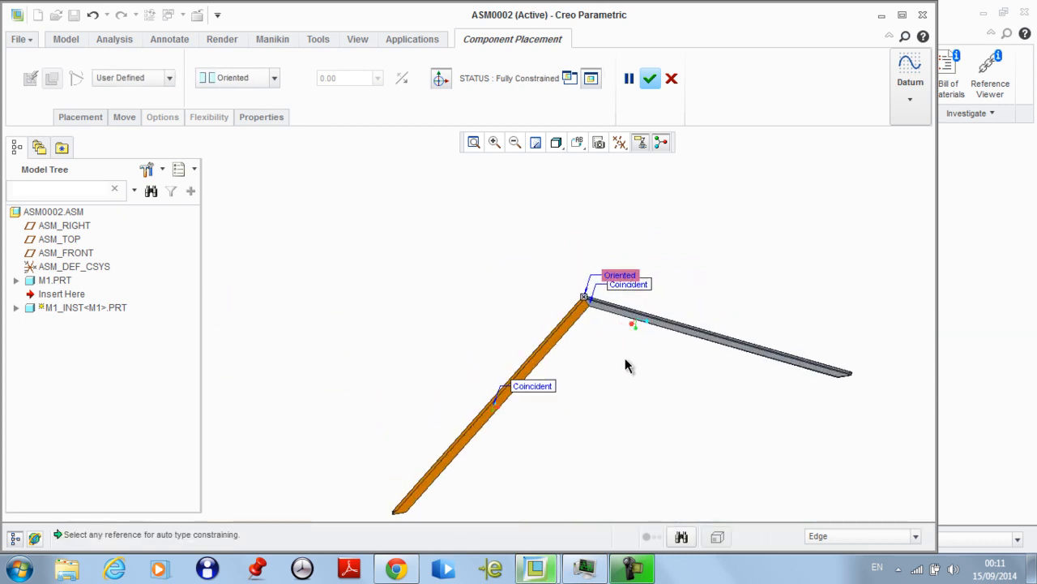
scroll(657, 333, up, 2)
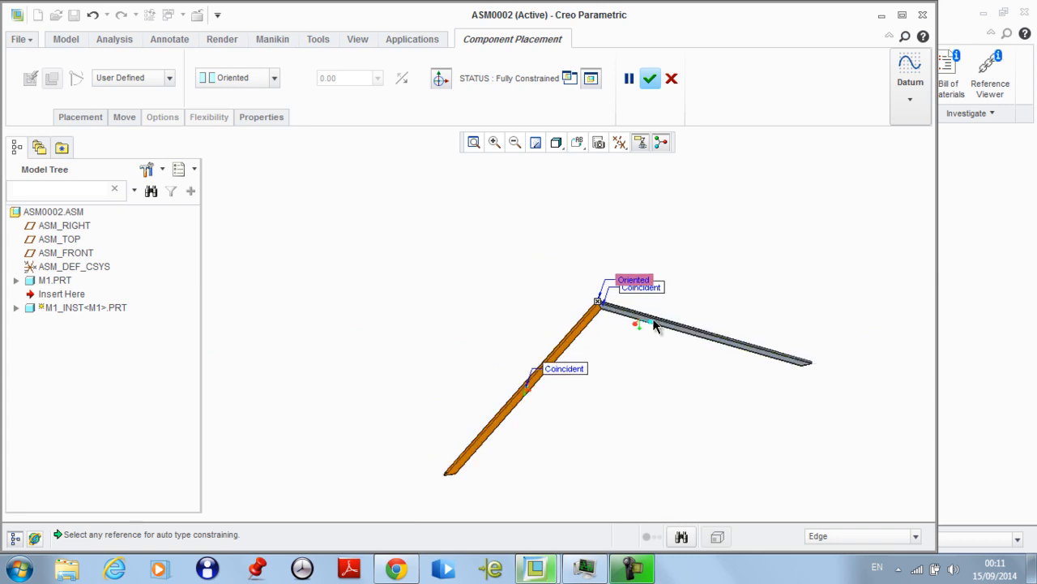
scroll(651, 317, down, 2)
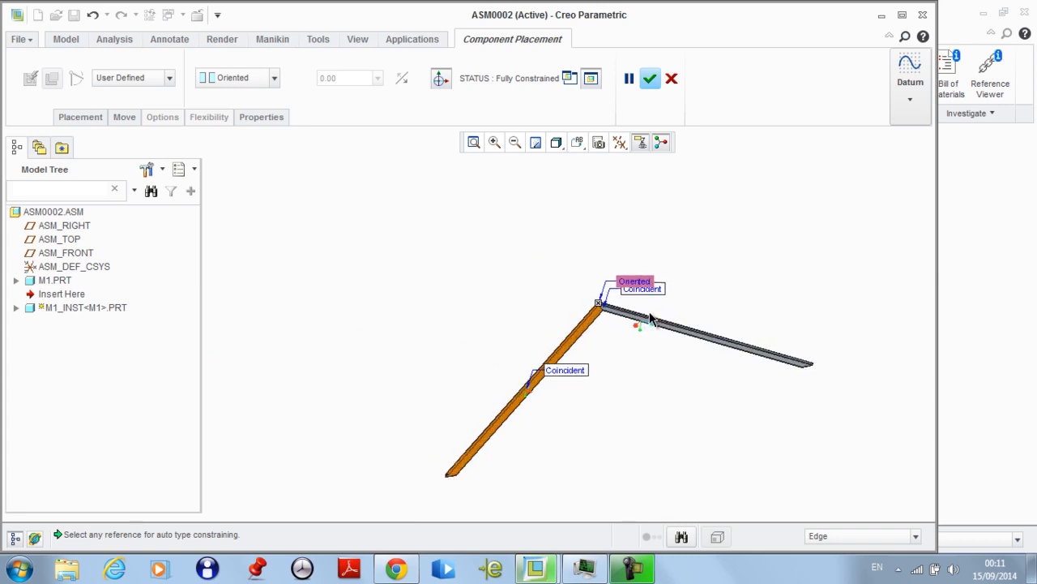
click(650, 79)
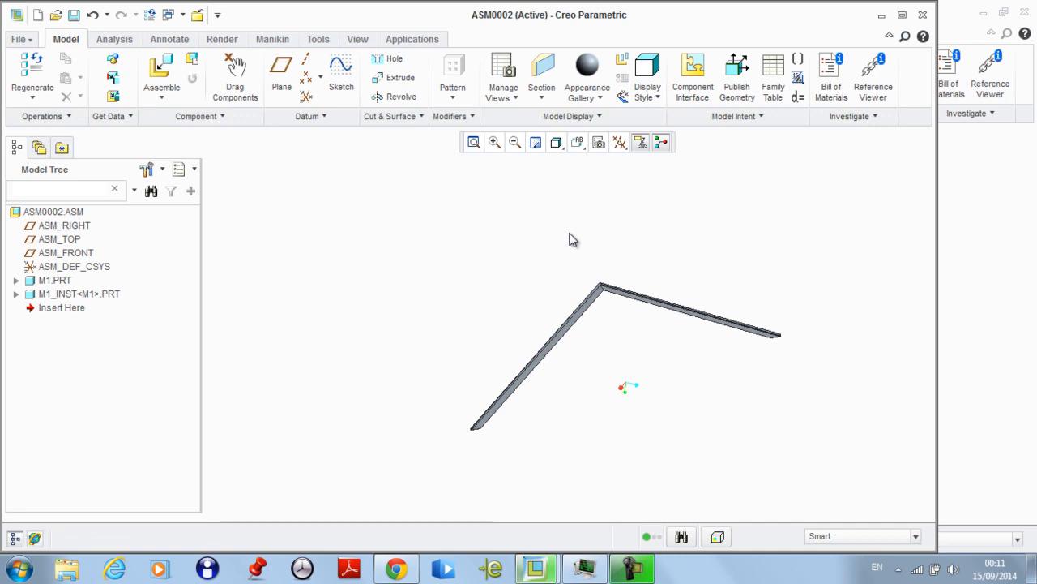
Assemble a second m1_inst<m1>.prt and position it parallel to the first M1_INST beam near M1's free end
click(159, 73)
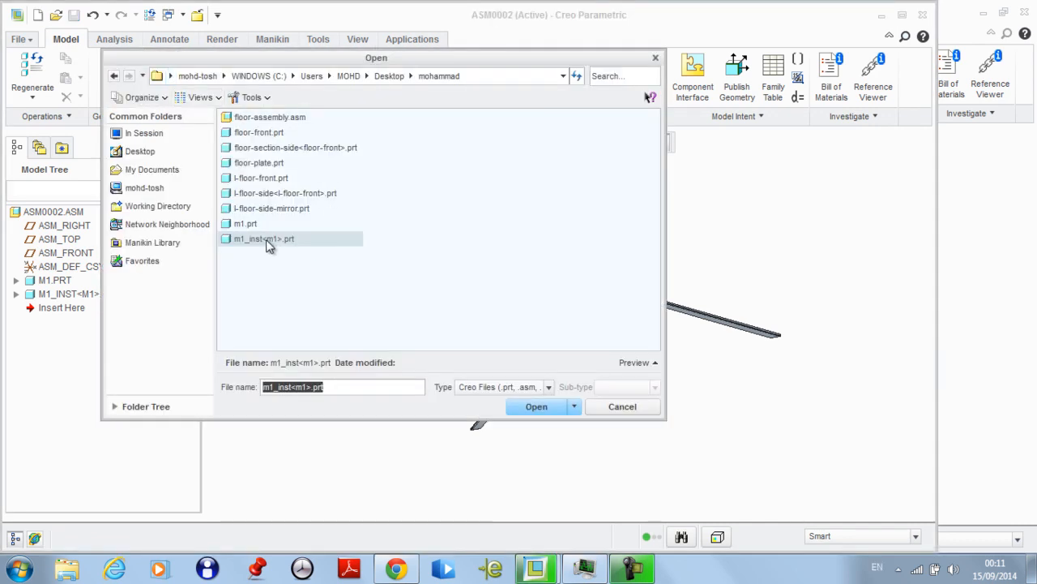
double_click(244, 240)
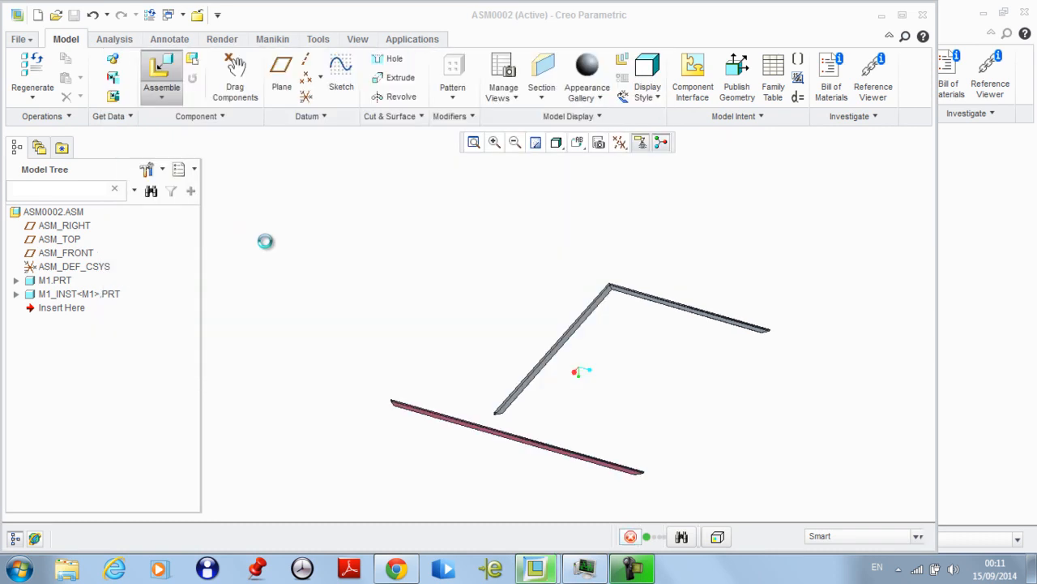
drag(543, 458, 728, 351)
scroll(740, 364, up, 3)
middle_drag(728, 351, 709, 306)
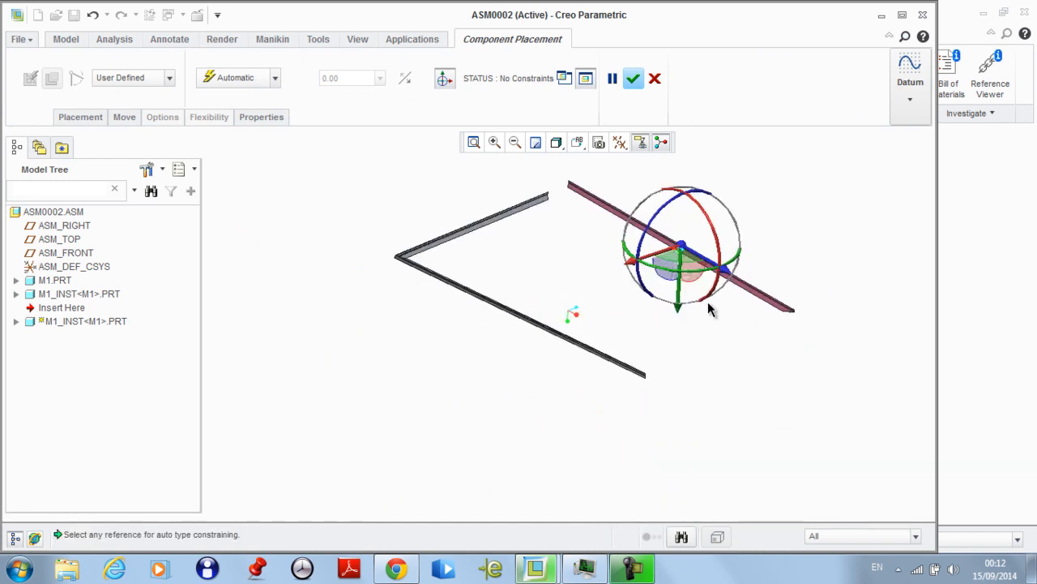
Make the broad face of the new M1_INST beam coincident with the corresponding face of the M1 beam
scroll(624, 475, down, 5)
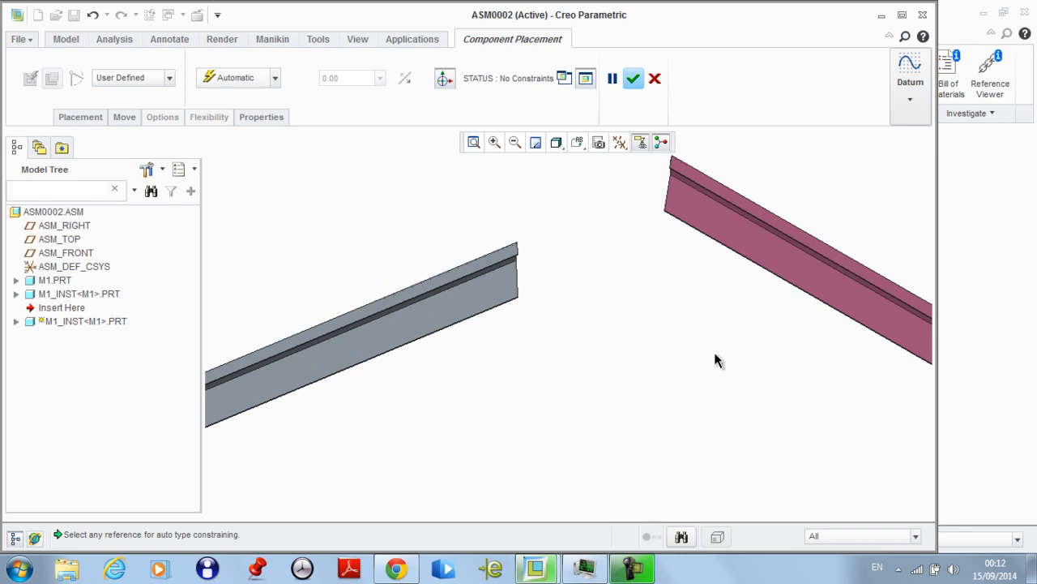
click(777, 277)
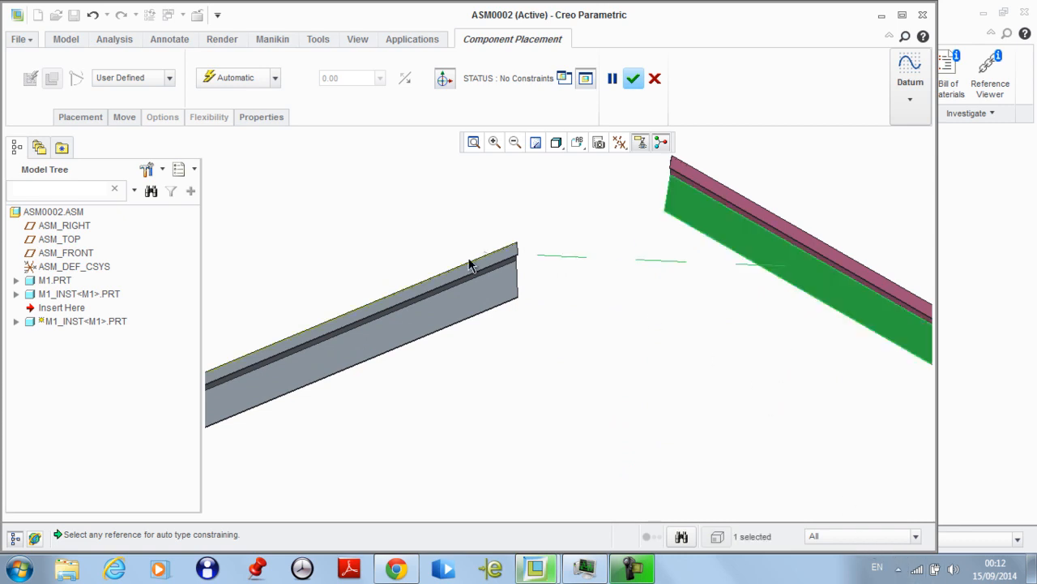
click(473, 302)
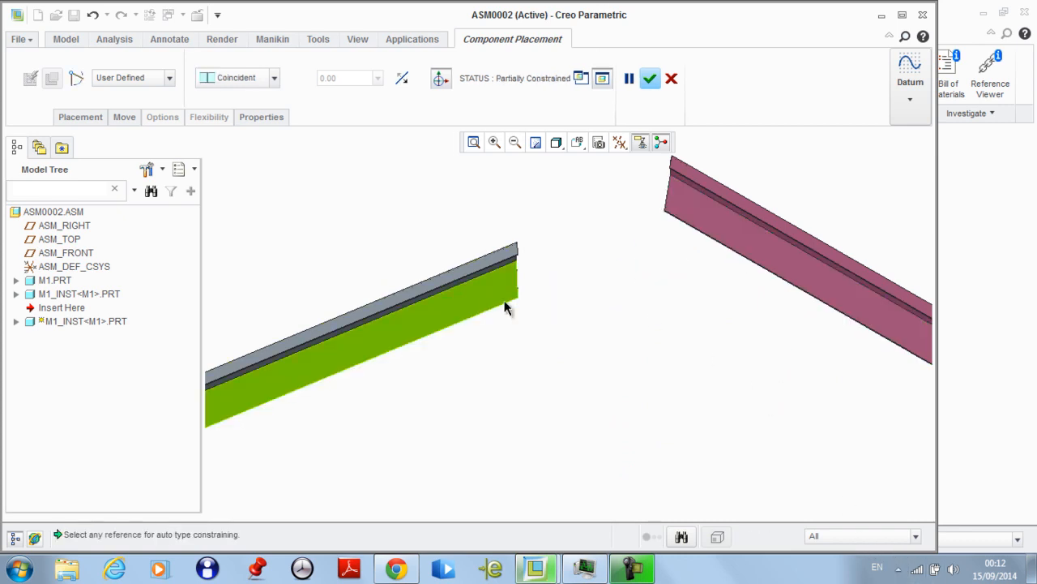
Make the short flange corner edge at M1's free mitred end coincident with the matching edge of the new M1_INST beam
click(830, 537)
click(813, 507)
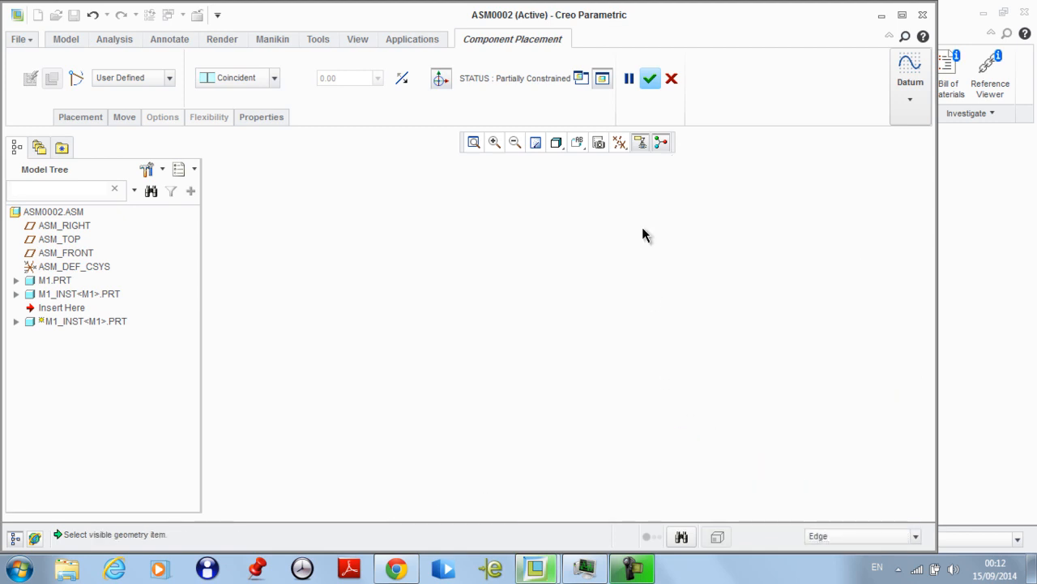
middle_drag(642, 235, 633, 360)
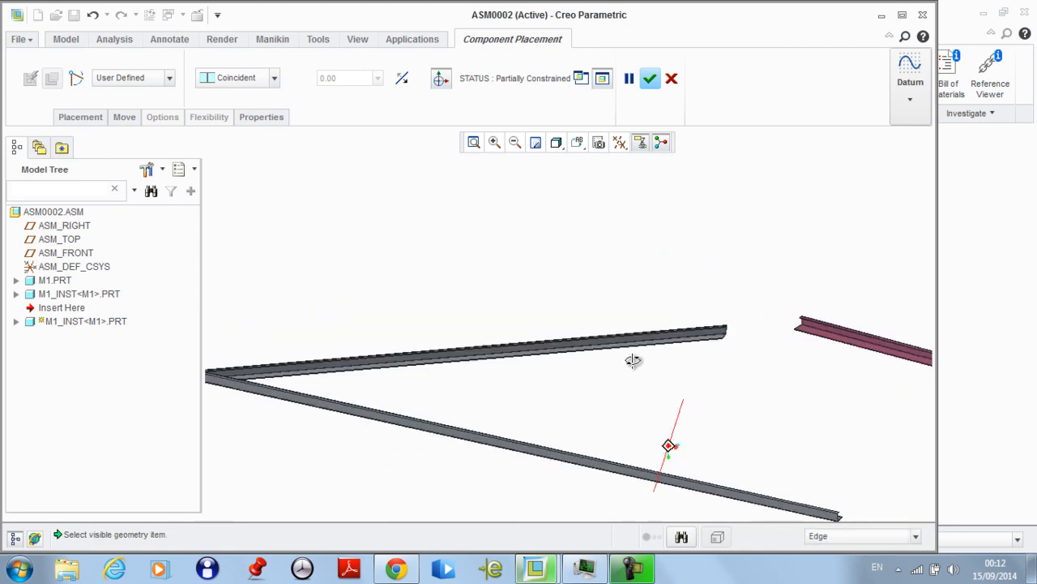
scroll(633, 361, down, 10)
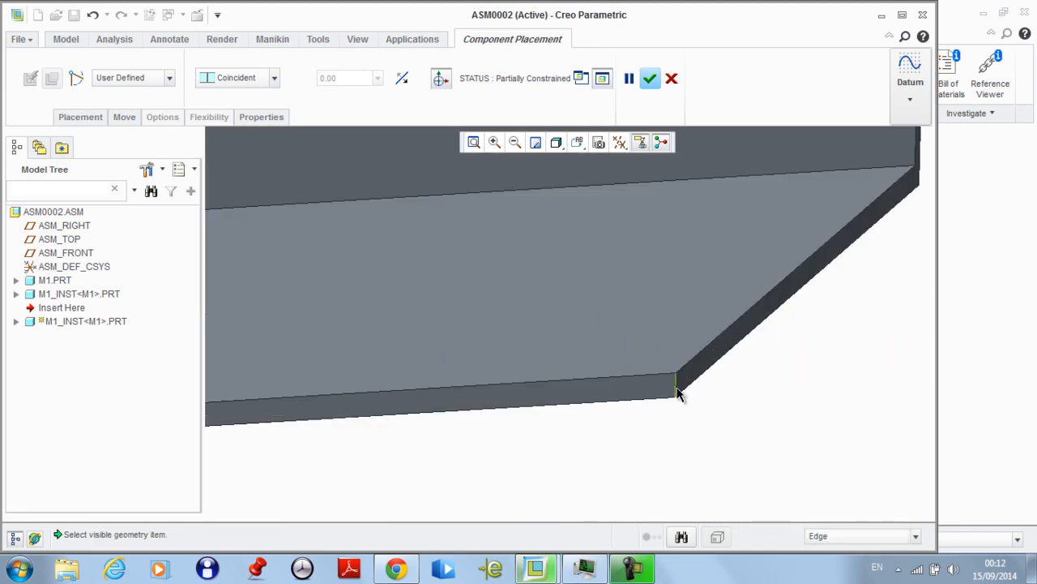
click(677, 392)
scroll(664, 410, up, 8)
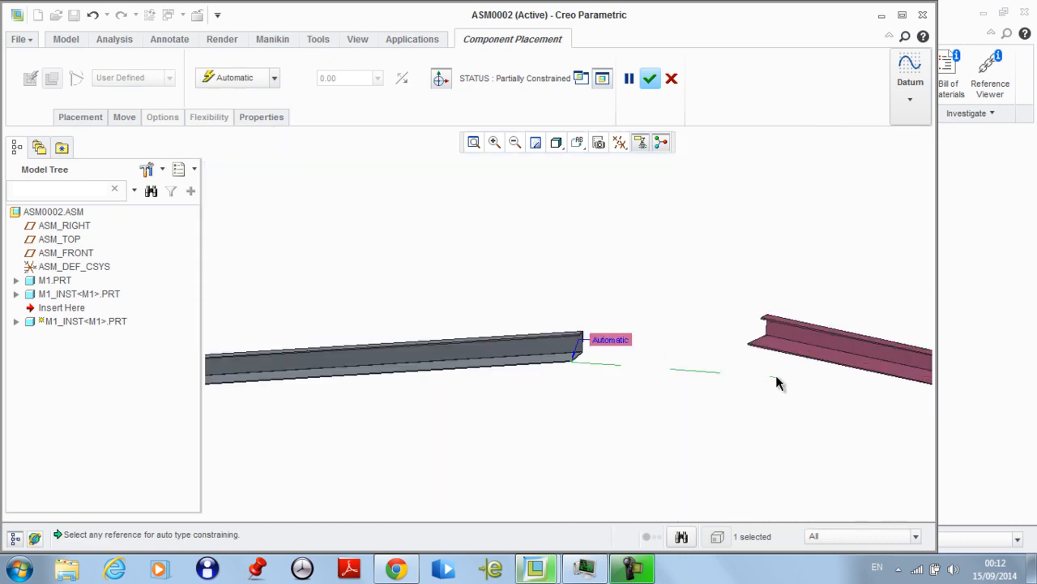
scroll(730, 300, down, 6)
click(683, 308)
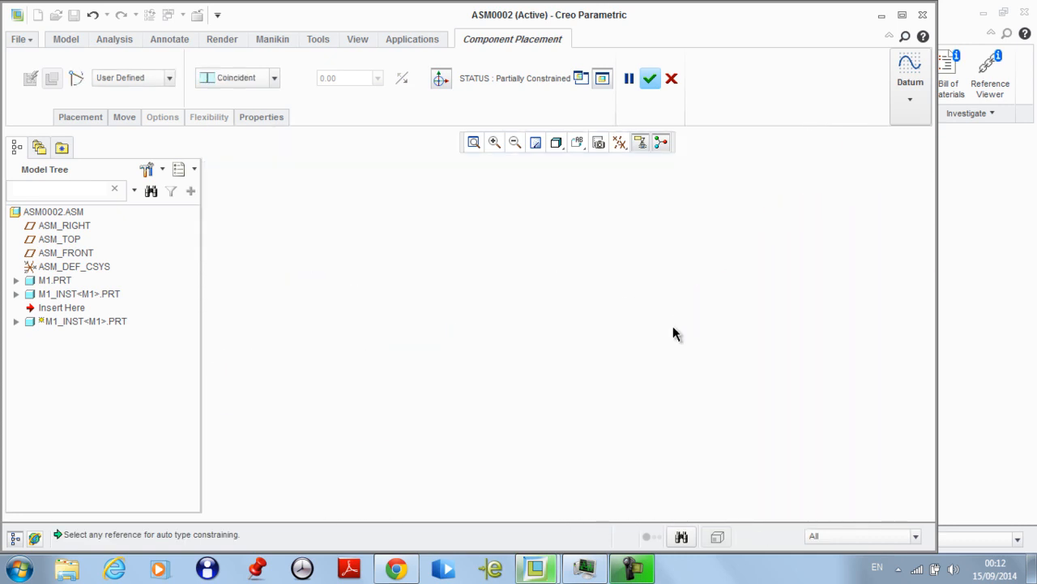
Restrict selection to edges and pick the upright web edge at M1's free mitred end as the next constraint reference
scroll(671, 336, up, 5)
click(816, 539)
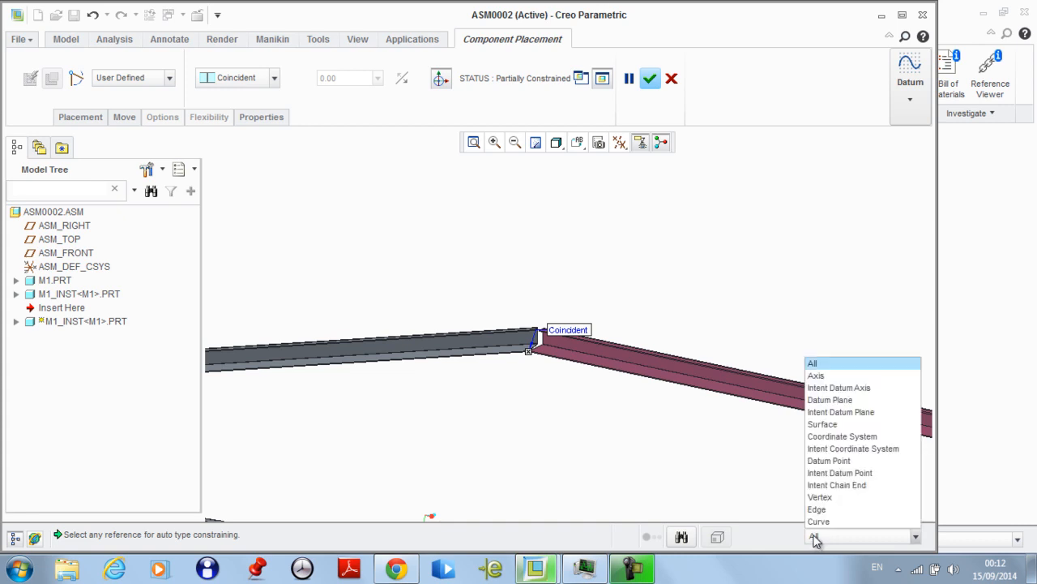
click(819, 507)
scroll(555, 348, down, 4)
scroll(555, 349, down, 2)
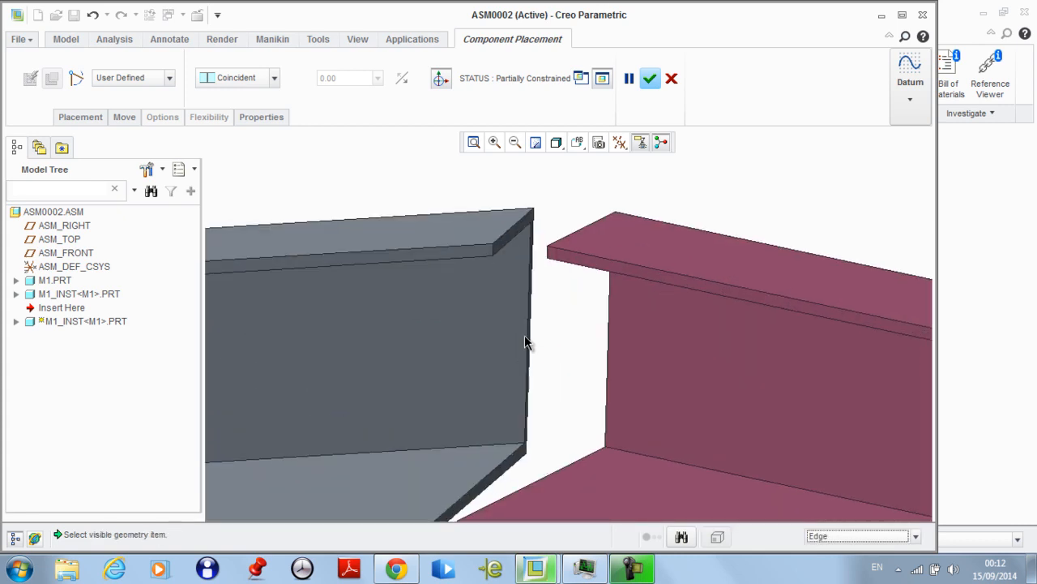
click(528, 342)
Align the new M1_INST beam's upright web edge with the picked web edge on M1 and accept the component placement
middle_drag(528, 342, 820, 491)
click(824, 536)
click(820, 516)
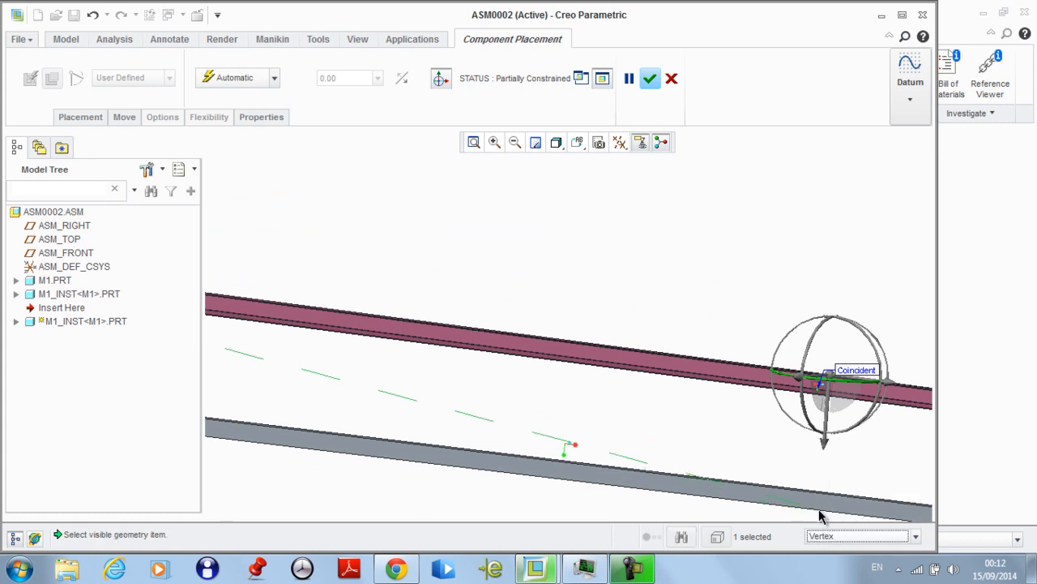
click(821, 537)
click(818, 528)
scroll(486, 401, down, 3)
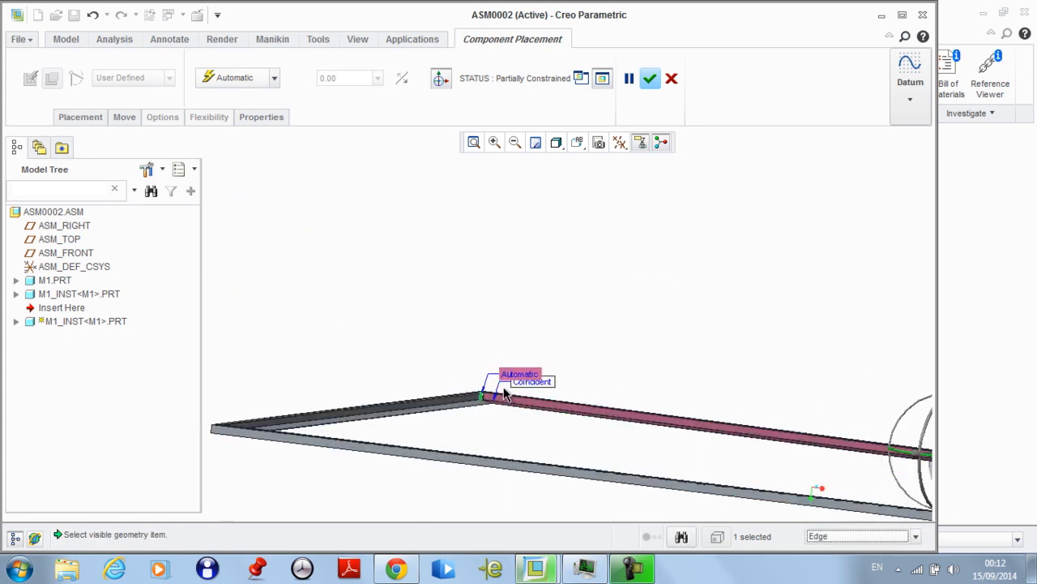
scroll(479, 405, down, 4)
click(533, 407)
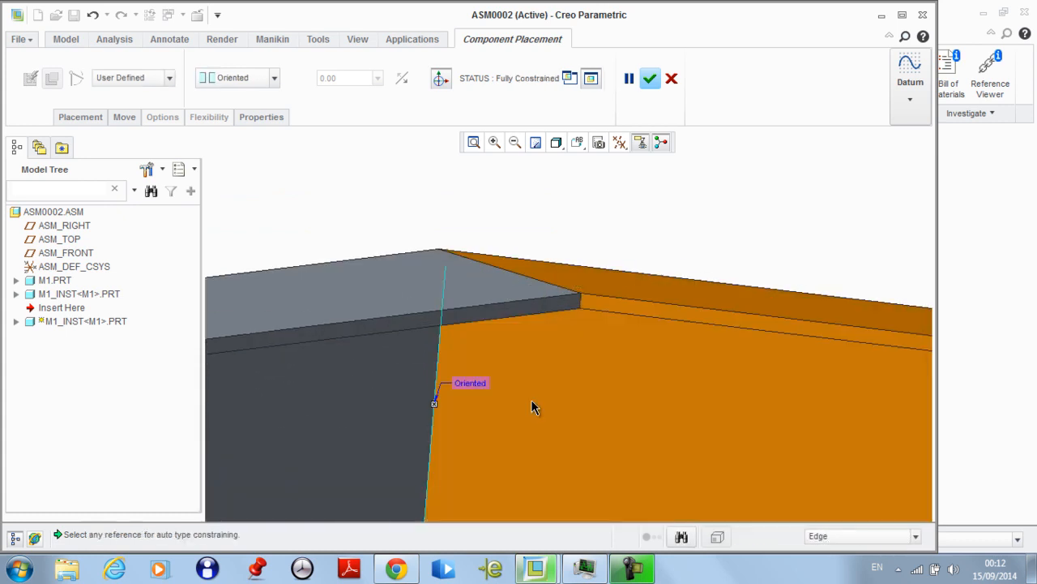
scroll(527, 348, up, 5)
scroll(645, 234, down, 2)
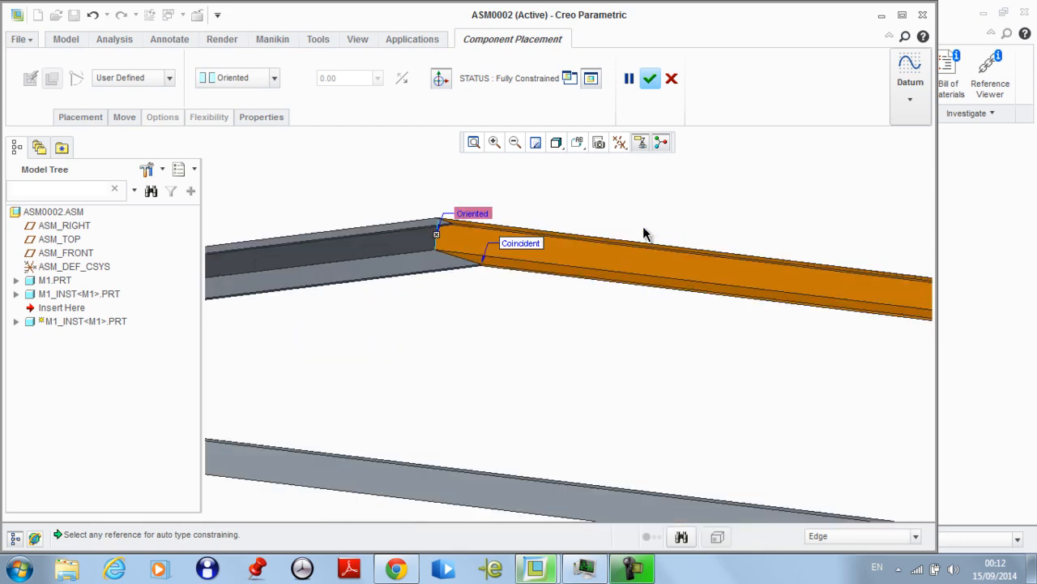
click(651, 78)
Assemble the generic M1 part and position it across the open end of the frame, between the two M1_INST beams
scroll(476, 273, up, 4)
scroll(463, 242, down, 1)
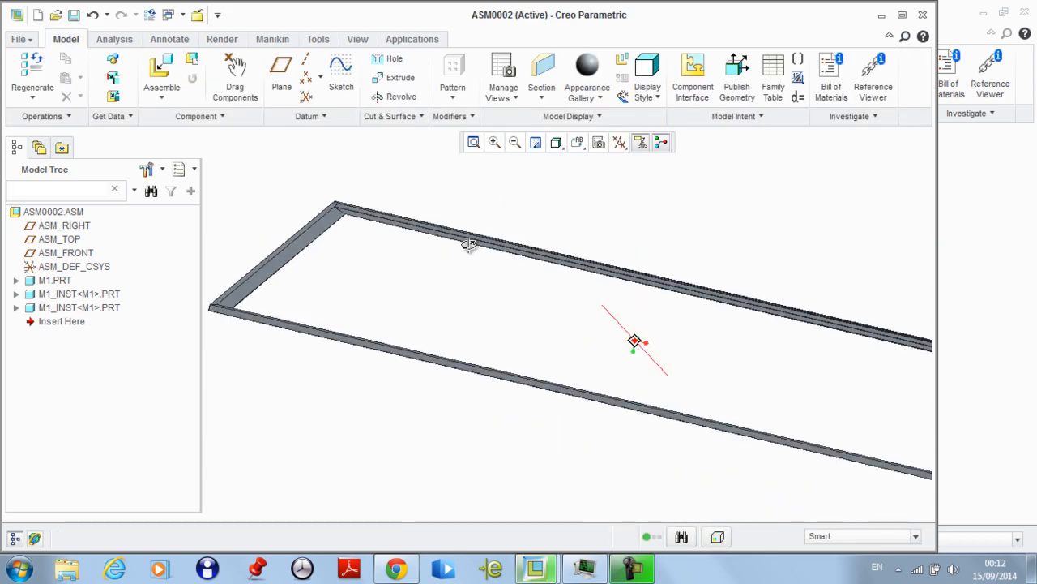
scroll(371, 209, down, 3)
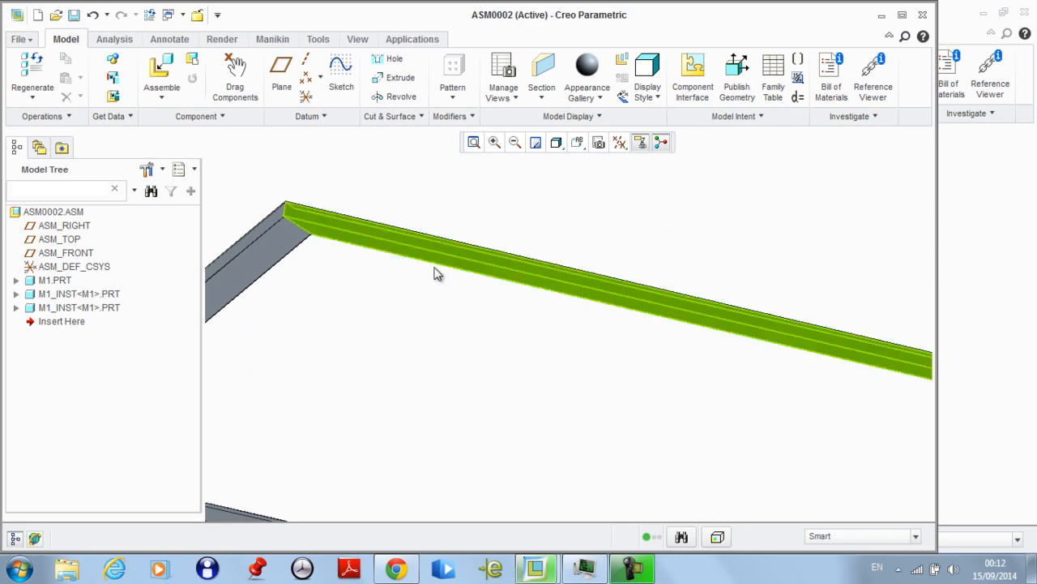
middle_drag(435, 271, 509, 246)
scroll(743, 194, down, 3)
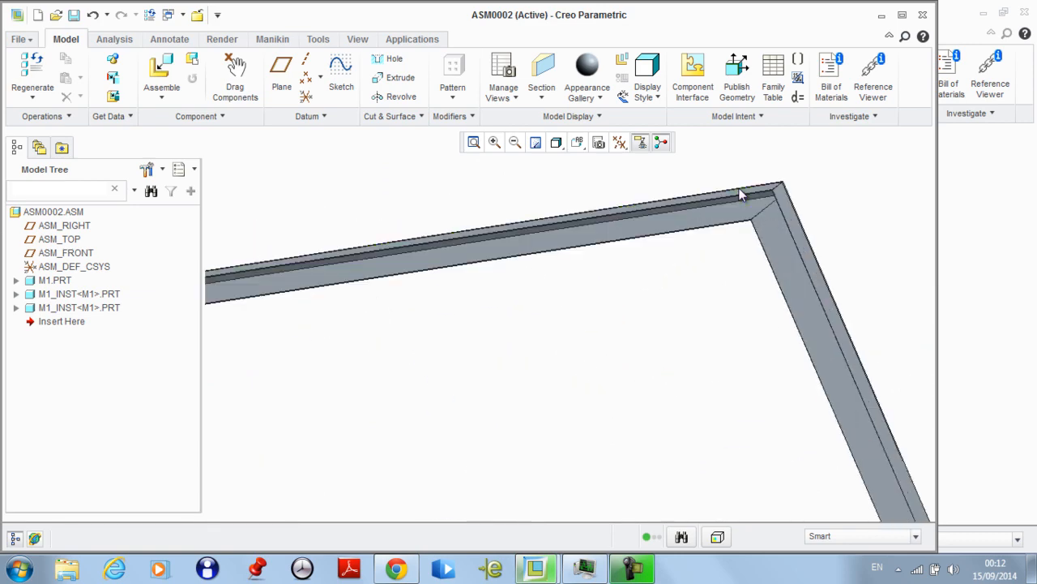
scroll(784, 175, down, 3)
scroll(769, 180, up, 5)
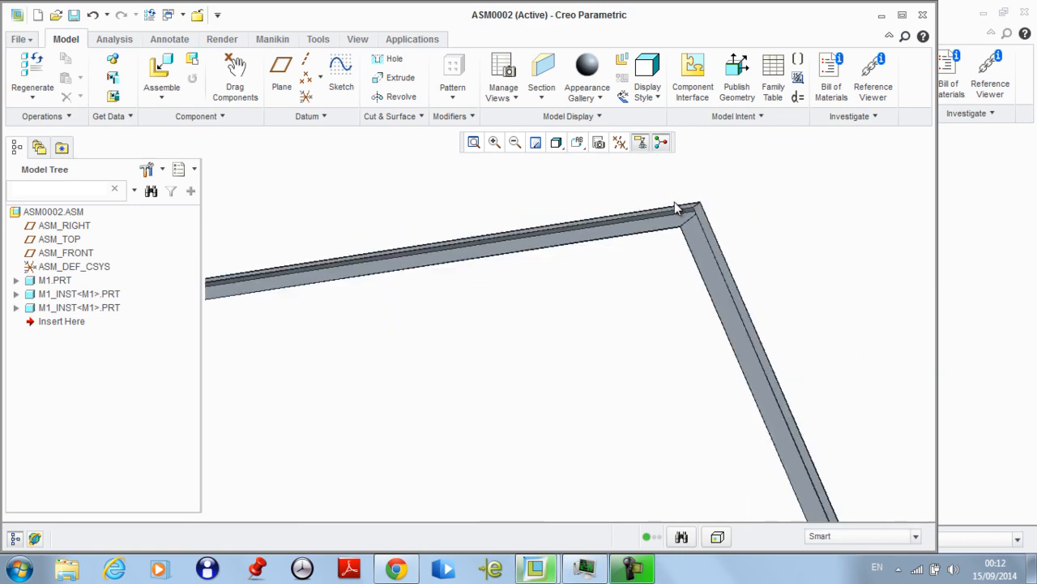
click(161, 72)
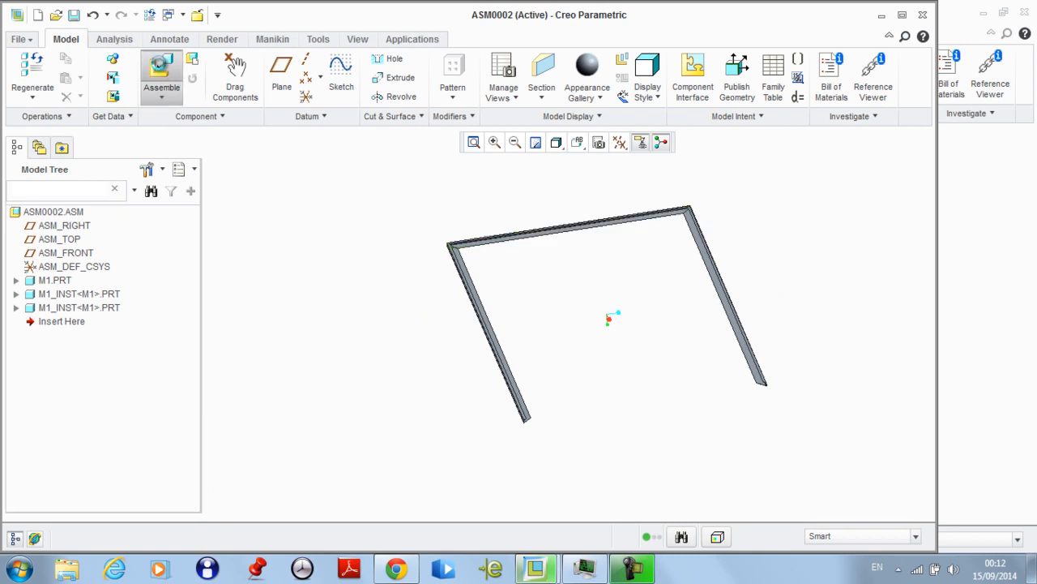
double_click(245, 224)
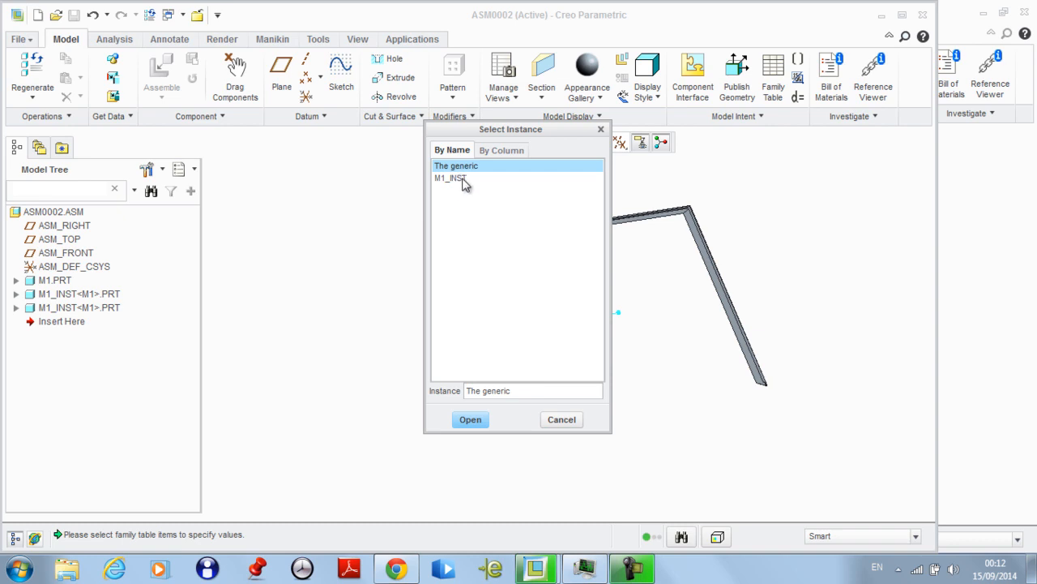
click(470, 419)
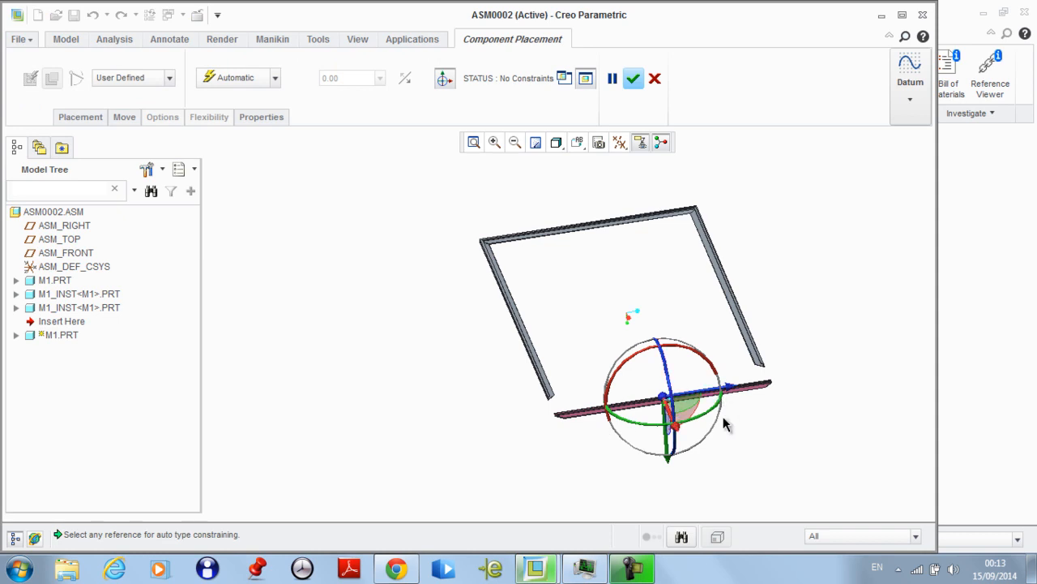
drag(713, 415, 567, 383)
Make the broad flange face of the new M1 beam coincident with the corresponding face of the adjoining M1_INST beam
middle_drag(572, 428, 459, 402)
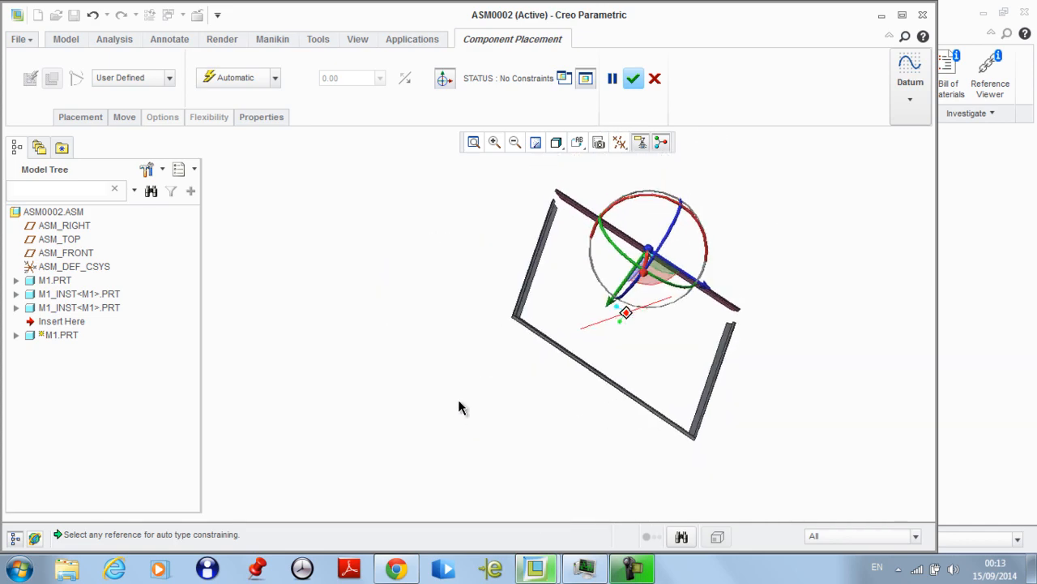
scroll(544, 193, down, 4)
middle_drag(544, 193, 522, 188)
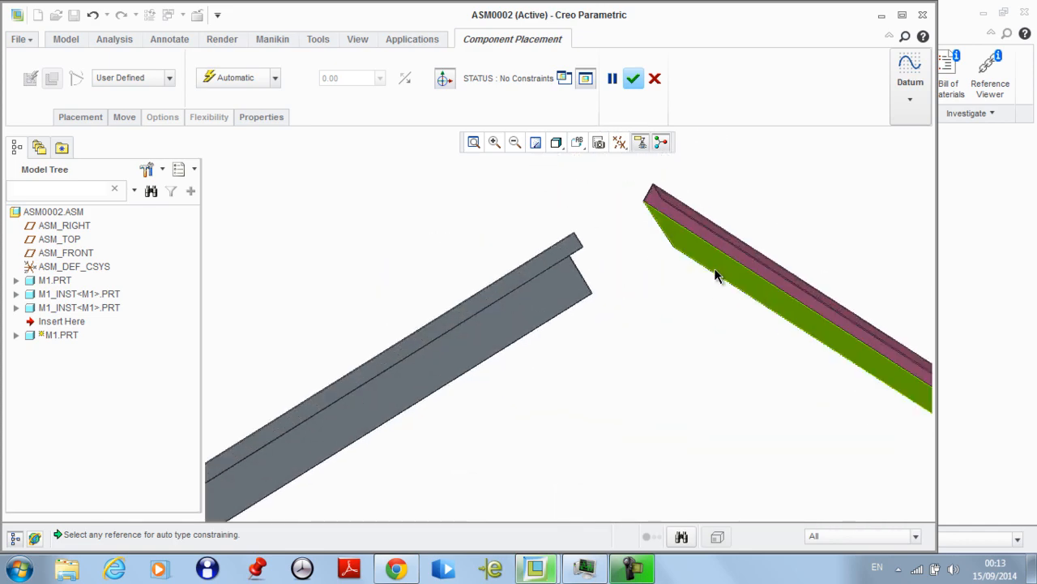
click(715, 274)
click(563, 297)
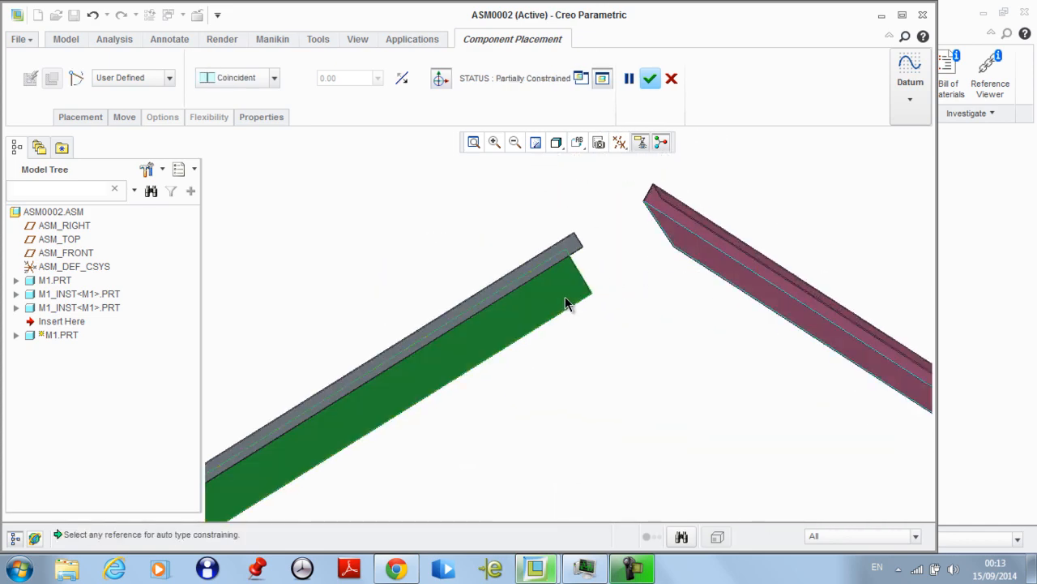
Try to make the new M1 beam's short flange corner edge coincident with the M1_INST beam's end corner, and discard the picked references
click(817, 535)
click(822, 509)
scroll(632, 284, down, 2)
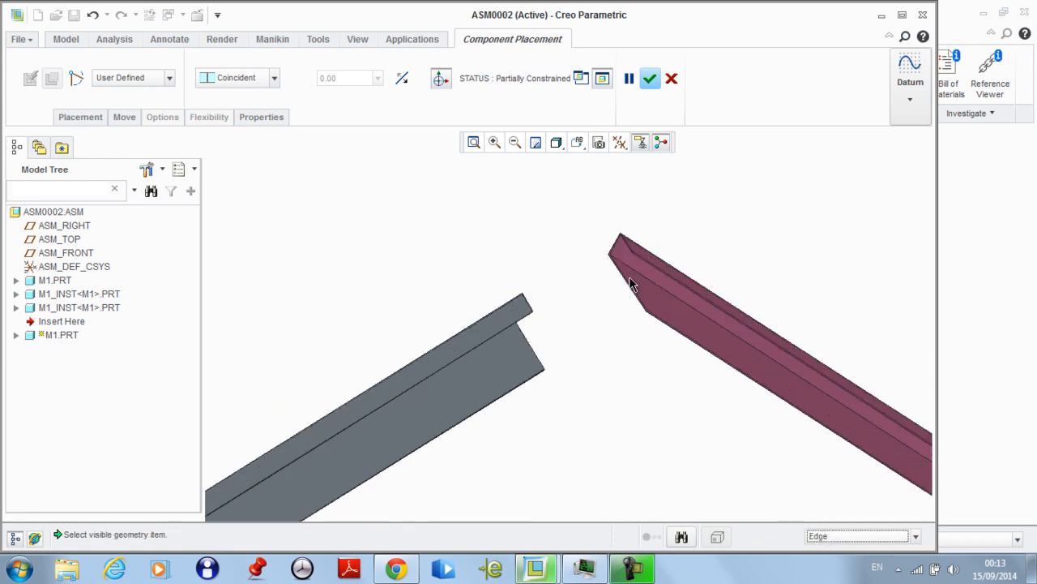
scroll(648, 312, down, 3)
click(696, 332)
scroll(556, 300, up, 5)
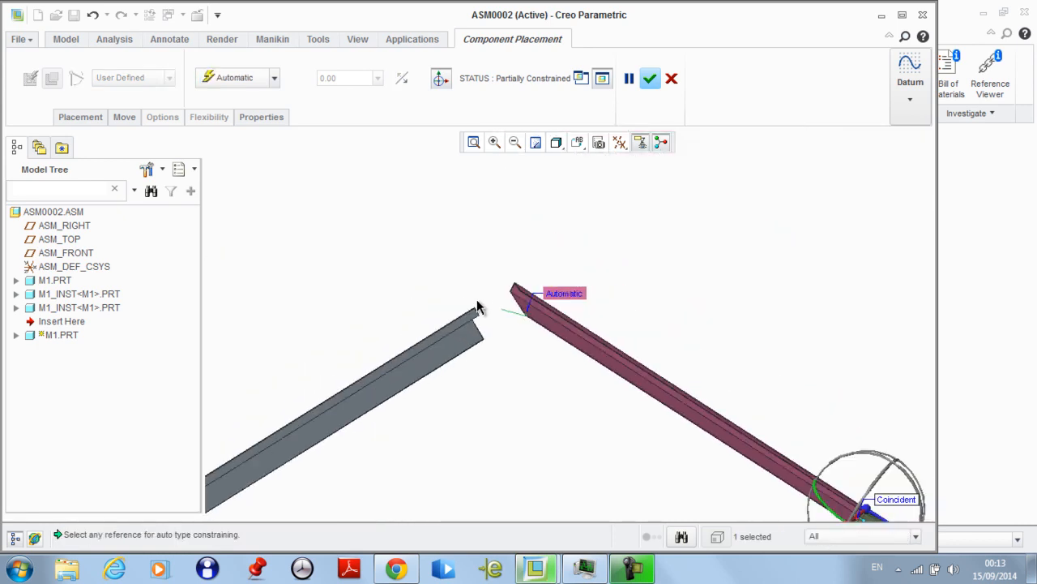
middle_drag(520, 240, 556, 267)
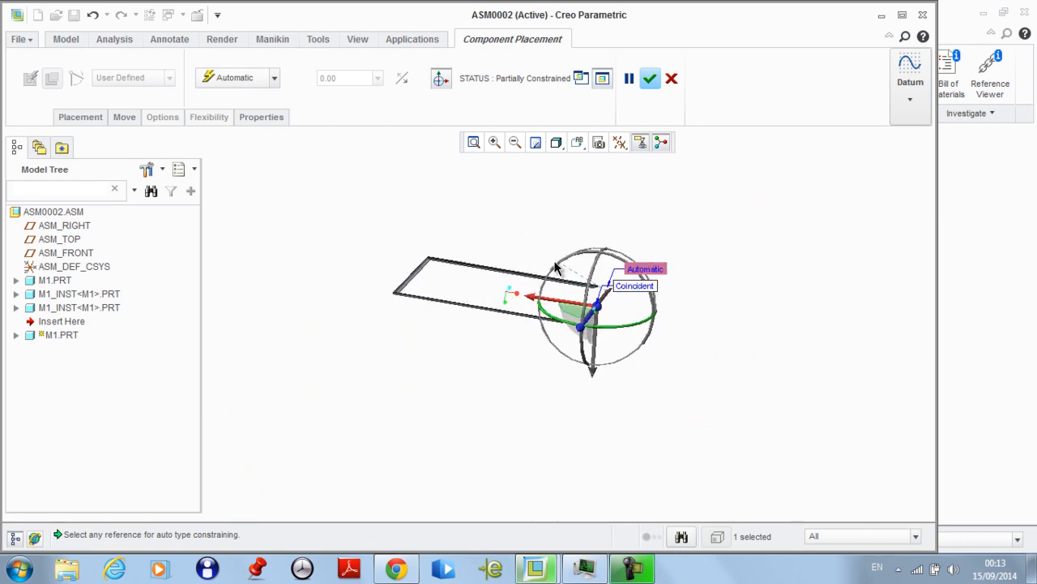
scroll(544, 315, down, 5)
scroll(641, 262, down, 4)
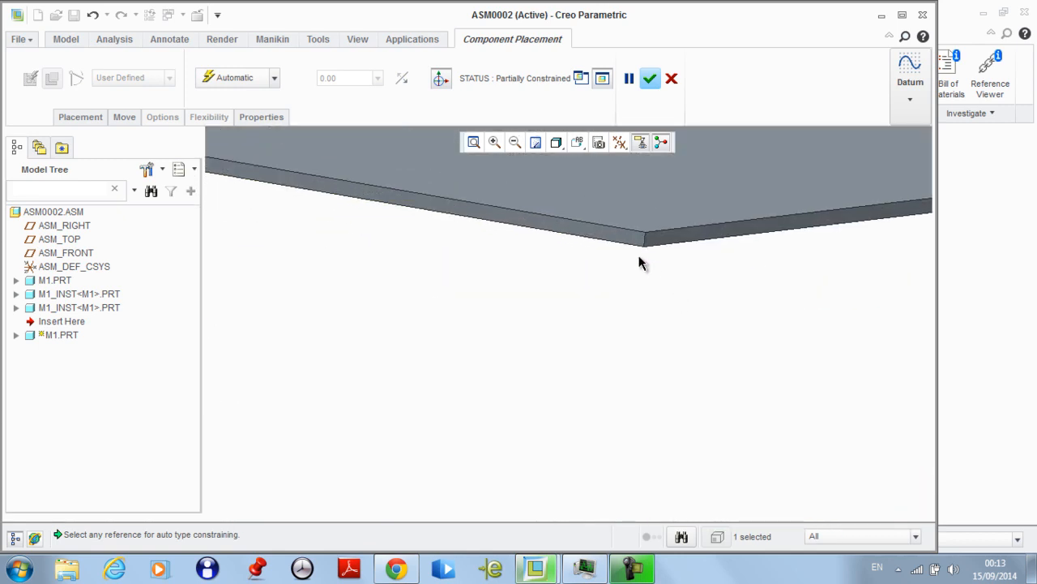
click(645, 245)
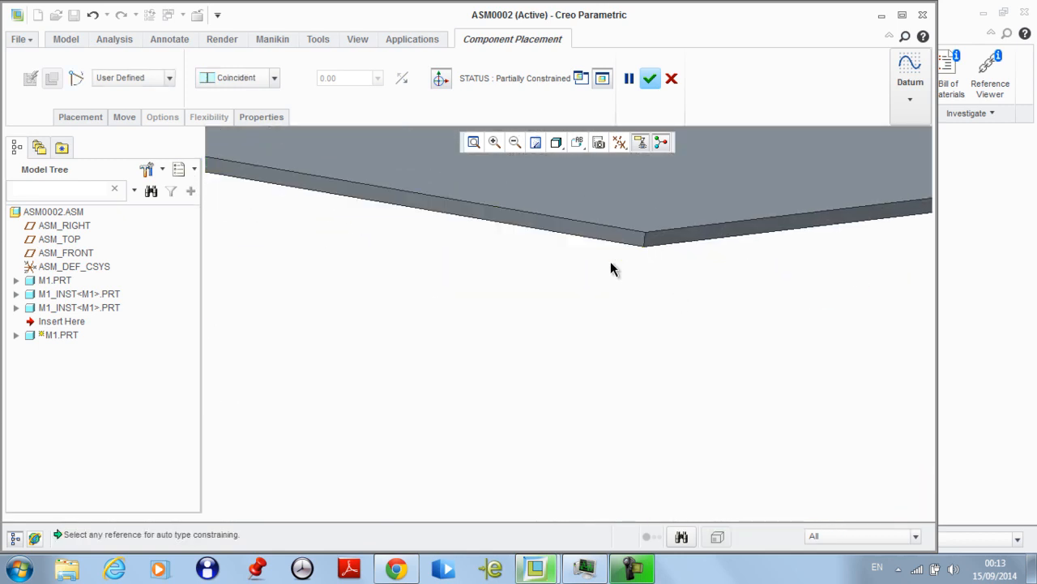
right_click(611, 262)
click(640, 350)
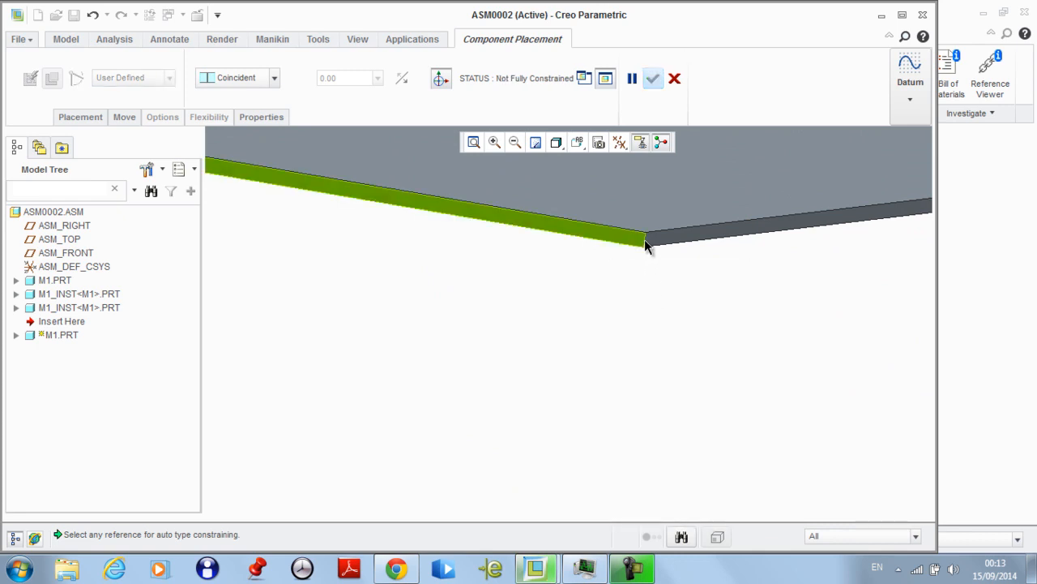
Make the short flange corner edge at the M1_INST beam's free mitred end coincident with the matching edge of the new M1 beam
click(891, 536)
click(819, 509)
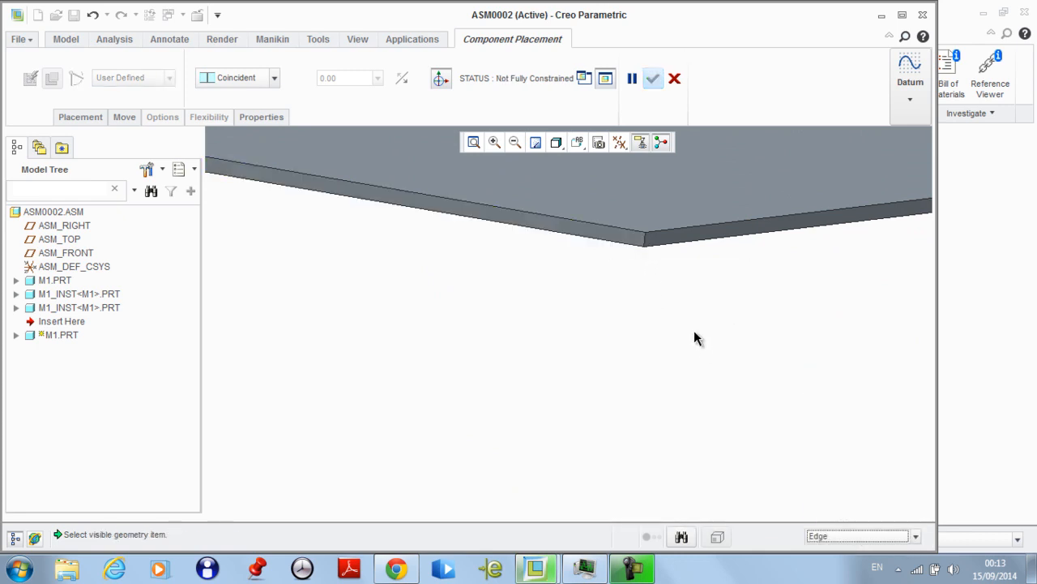
click(648, 240)
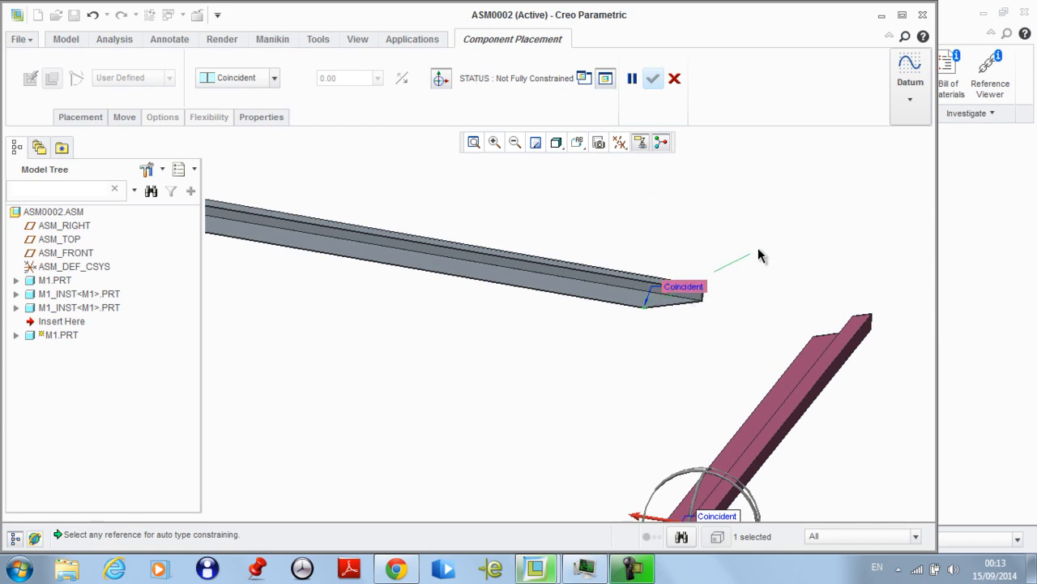
click(848, 536)
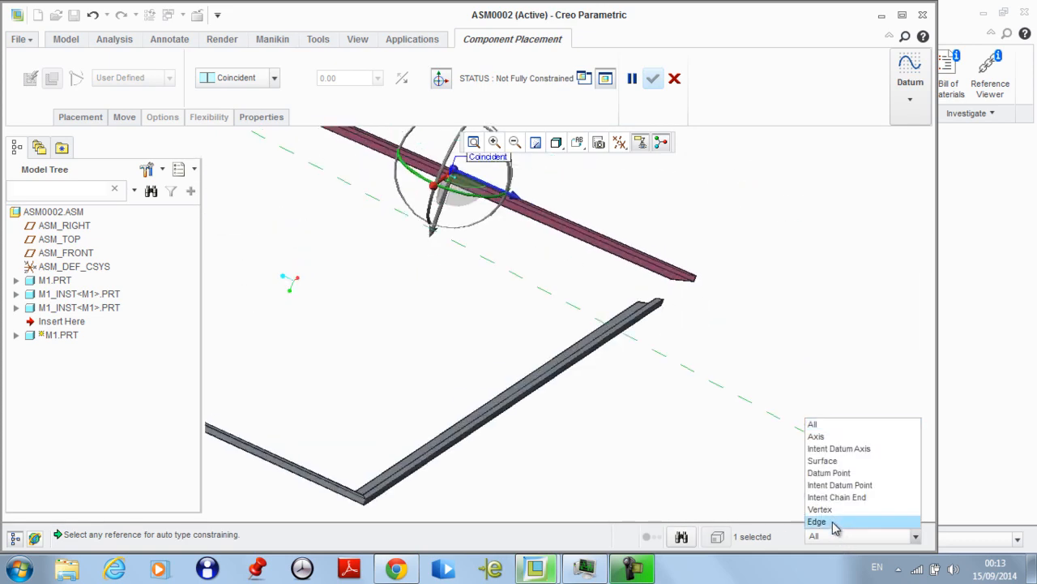
click(835, 521)
scroll(547, 325, up, 3)
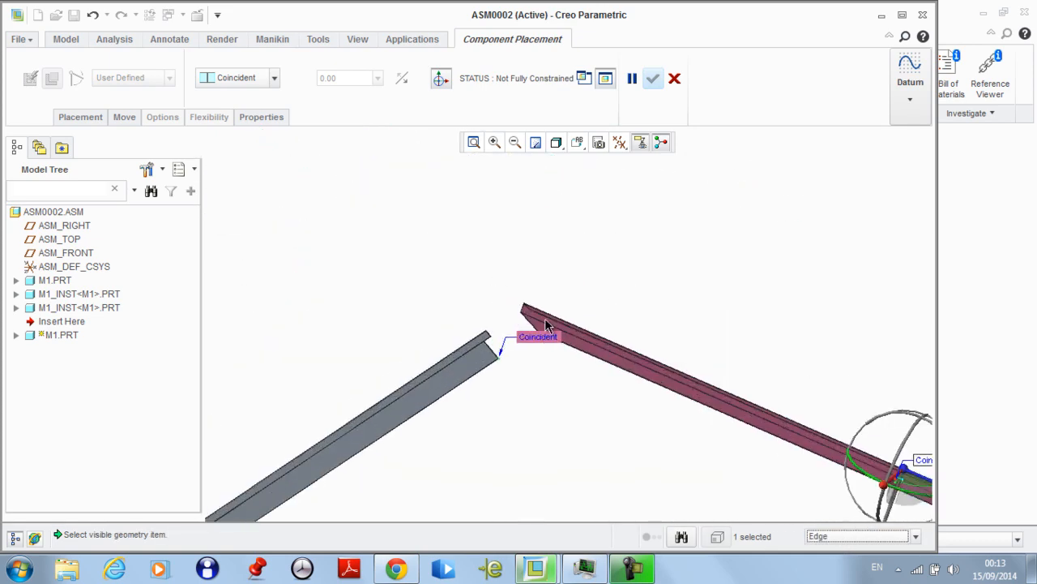
scroll(547, 324, up, 5)
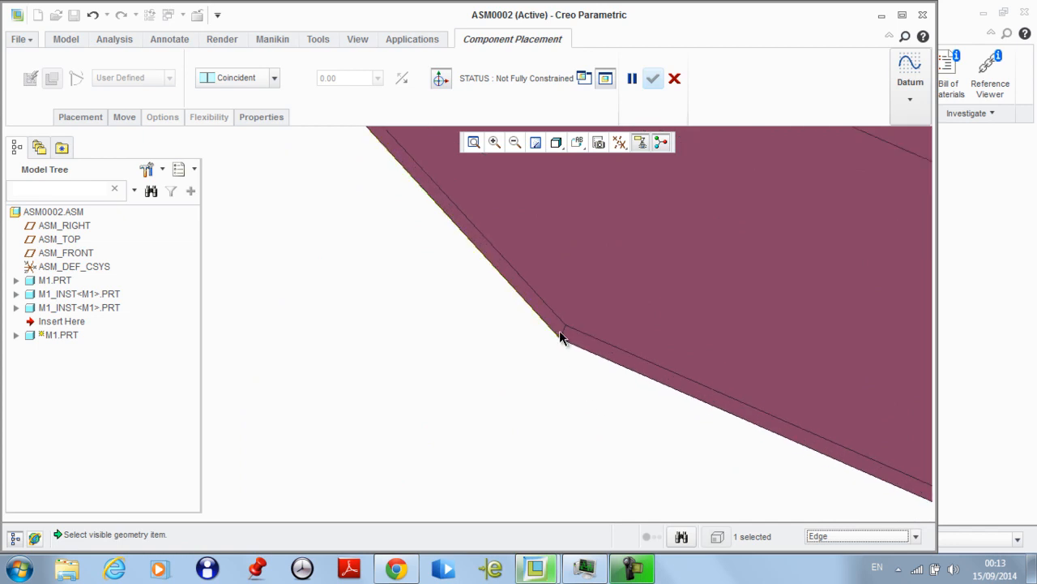
click(562, 336)
scroll(565, 361, down, 5)
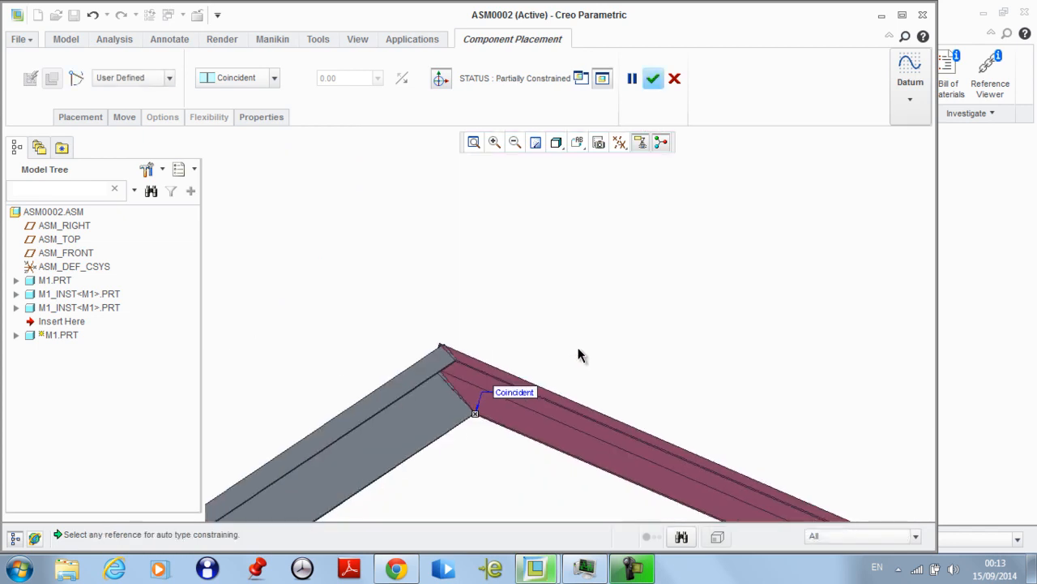
Add another coincident constraint between the broad flange faces of the new M1 beam and the M1_INST beam at their joint
scroll(579, 354, down, 3)
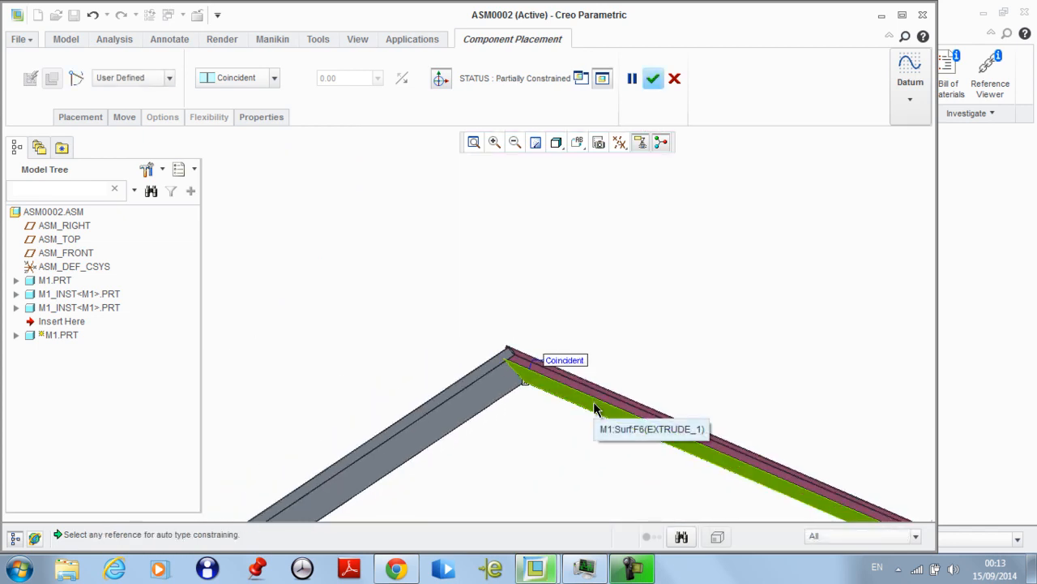
click(594, 403)
click(510, 395)
Restrict selection to edges and pick the upright web edge at the M1_INST beam's free mitred end as a constraint reference
click(895, 538)
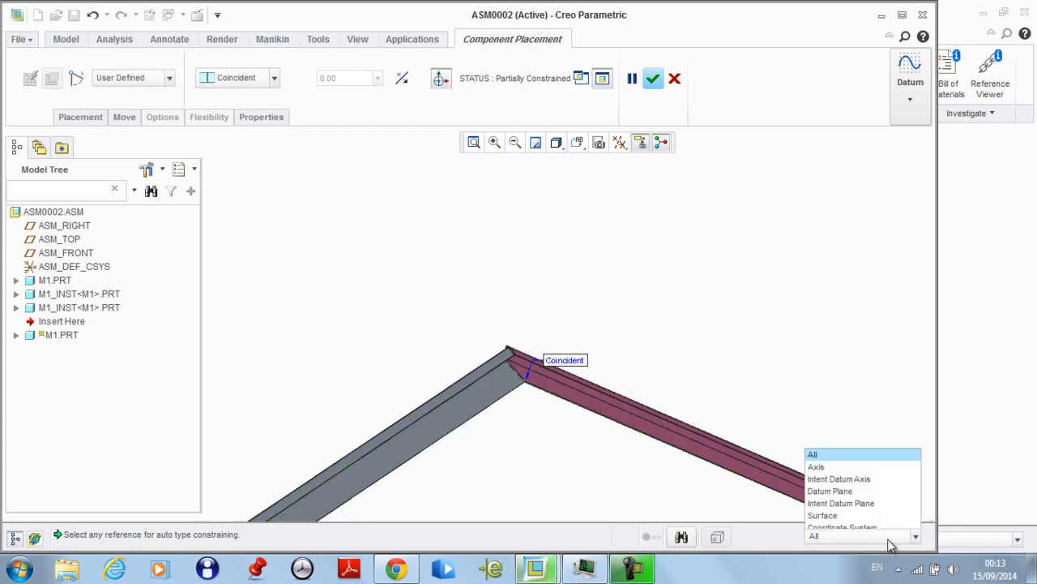
click(844, 510)
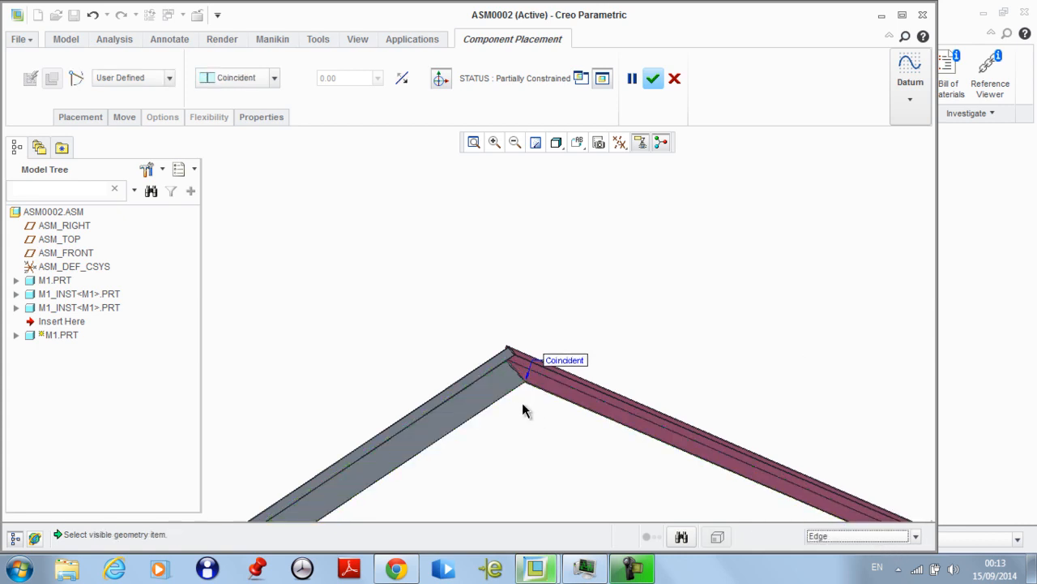
scroll(524, 410, up, 3)
scroll(743, 289, down, 2)
scroll(701, 264, up, 5)
scroll(532, 275, down, 4)
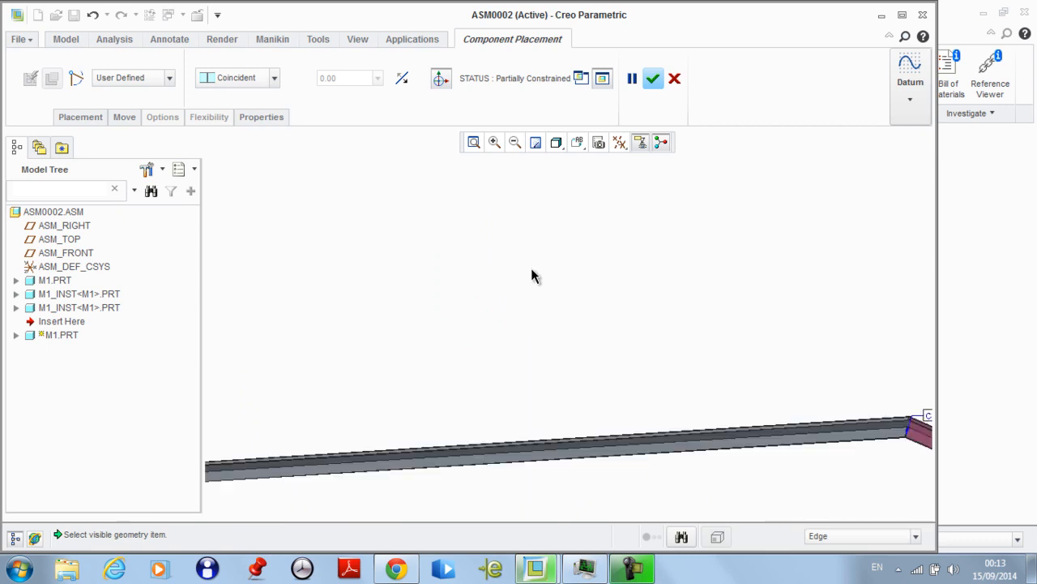
drag(883, 433, 820, 421)
scroll(697, 340, up, 5)
scroll(697, 349, up, 2)
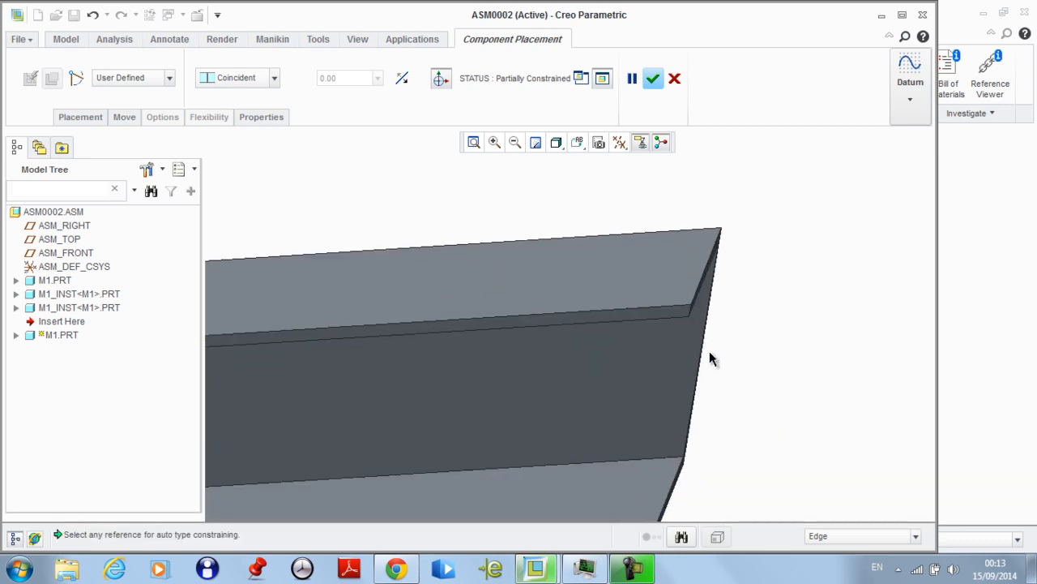
scroll(770, 354, down, 2)
scroll(759, 359, up, 3)
scroll(746, 368, down, 5)
middle_drag(746, 372, 661, 409)
scroll(660, 410, up, 3)
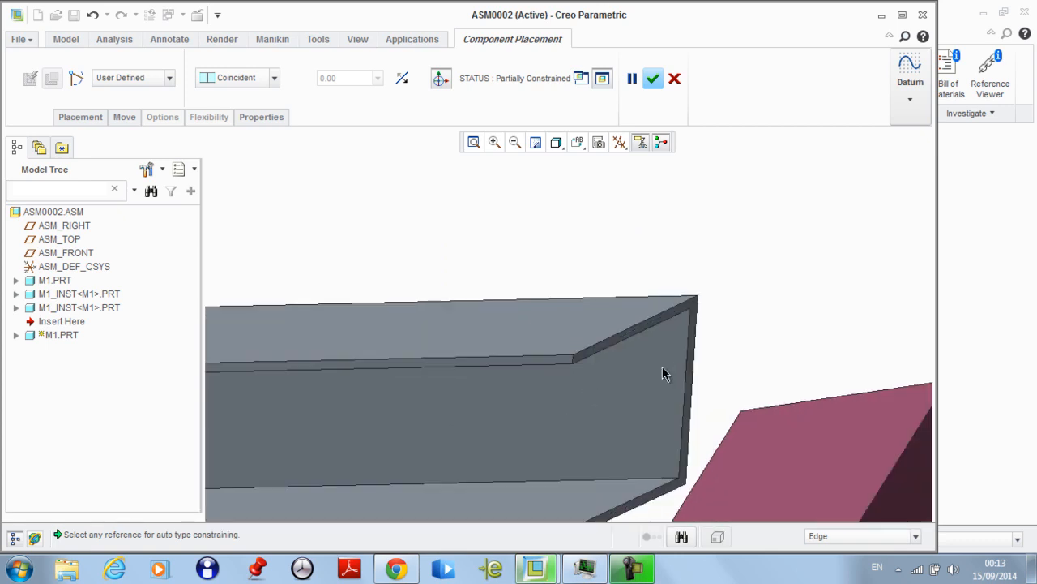
click(698, 364)
Align the new M1 beam's upright web edge at the mitred joint with the picked M1_INST edge and accept the component placement
scroll(748, 352, down, 3)
middle_drag(604, 337, 730, 438)
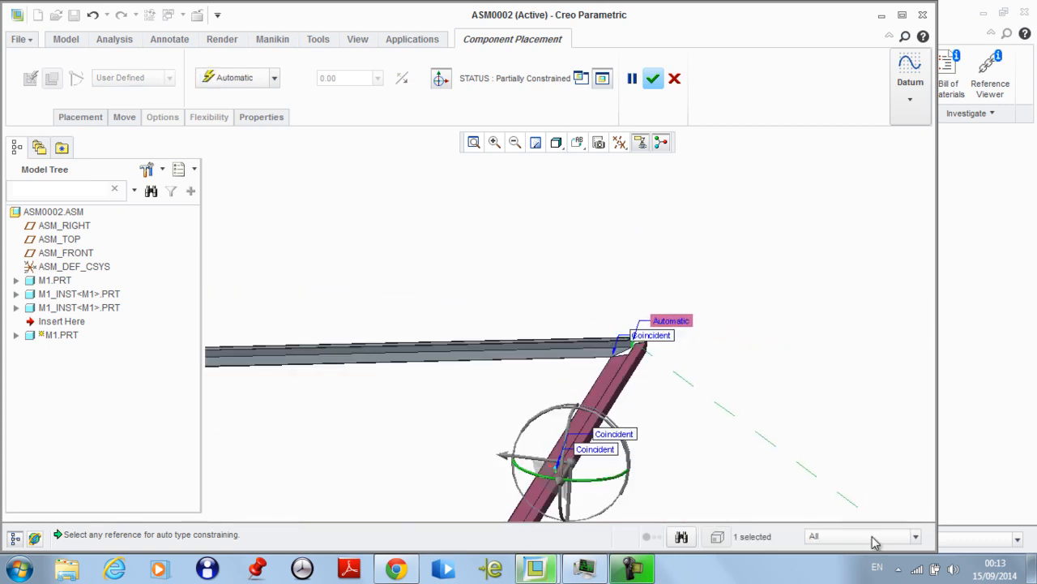
click(871, 536)
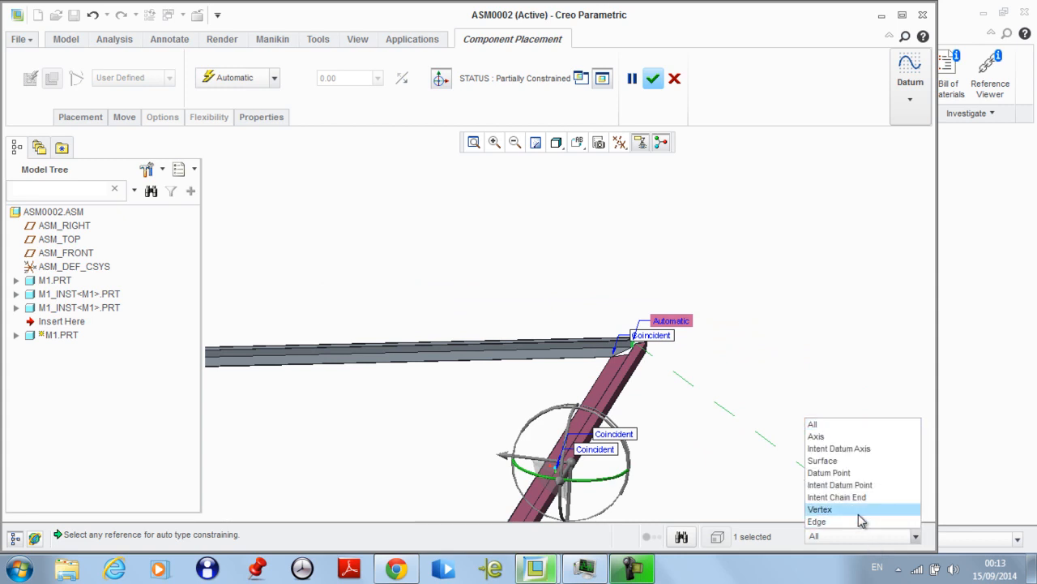
click(859, 522)
middle_drag(745, 417, 474, 339)
scroll(474, 339, up, 5)
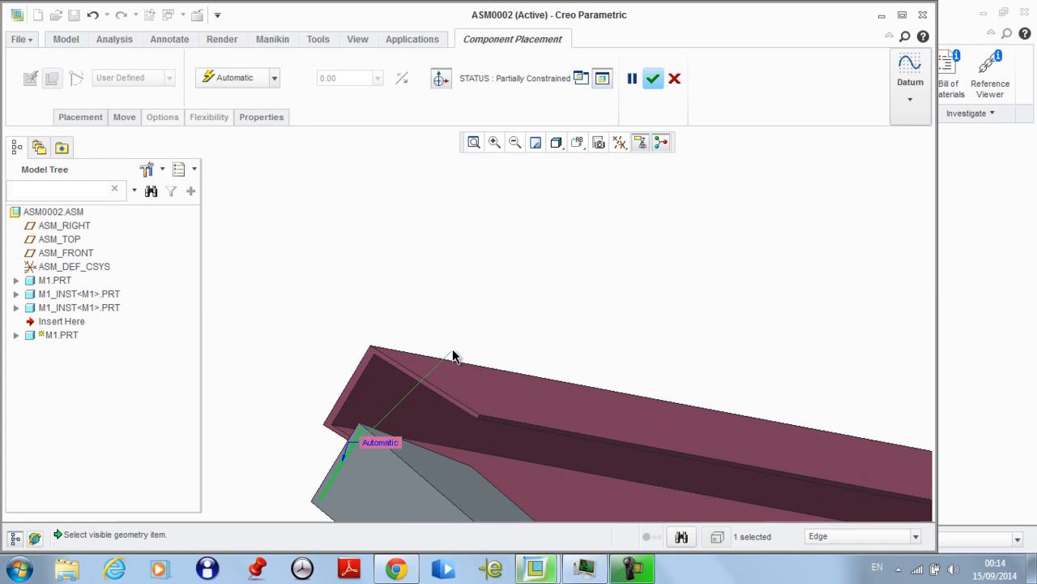
click(364, 384)
scroll(364, 385, down, 6)
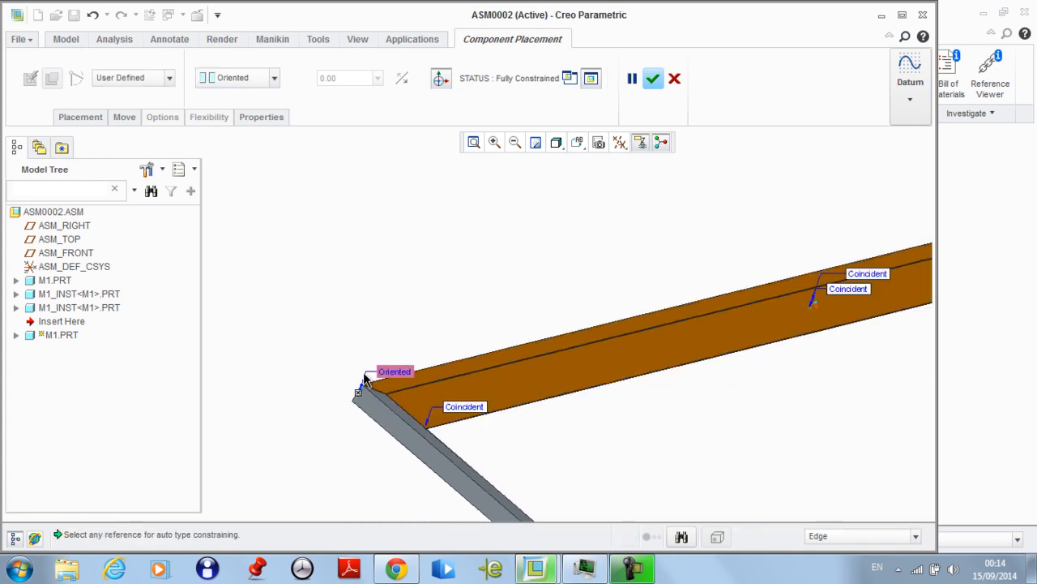
click(652, 79)
Create an empty solid part named m2 as a new component in the assembly
scroll(521, 338, down, 2)
scroll(482, 336, up, 6)
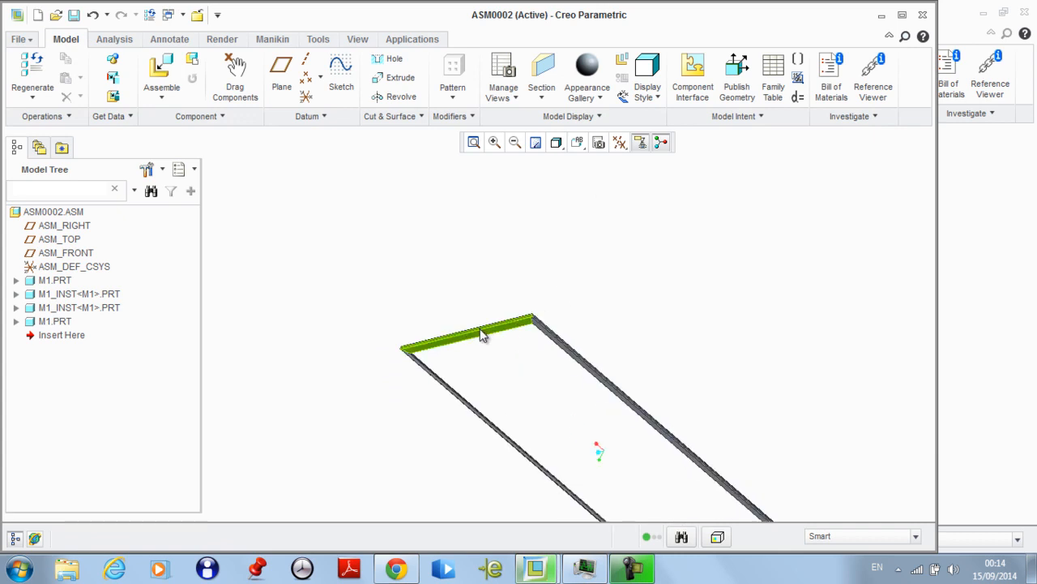
middle_drag(528, 309, 500, 307)
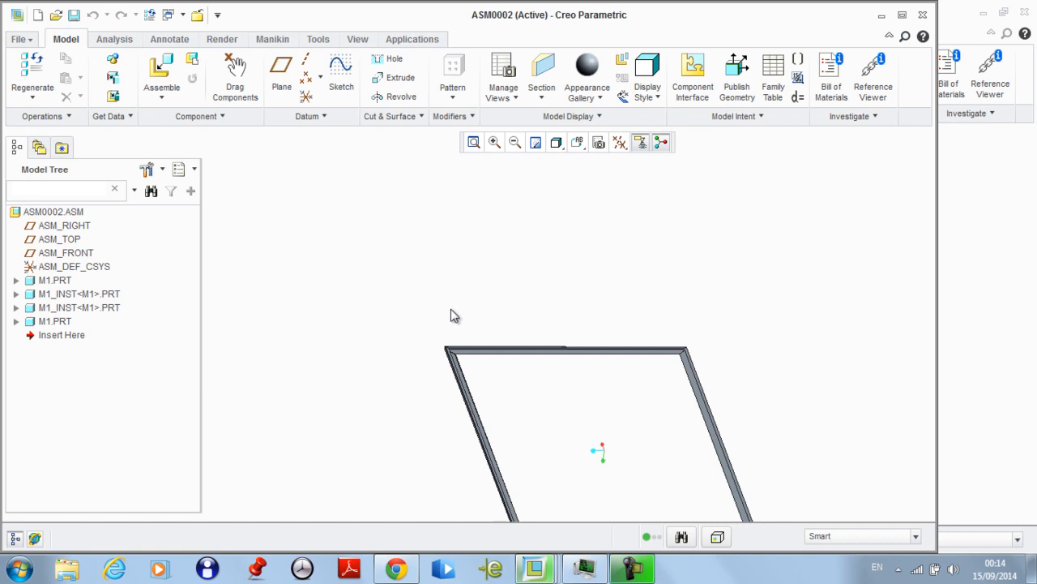
scroll(451, 313, down, 4)
scroll(461, 359, up, 3)
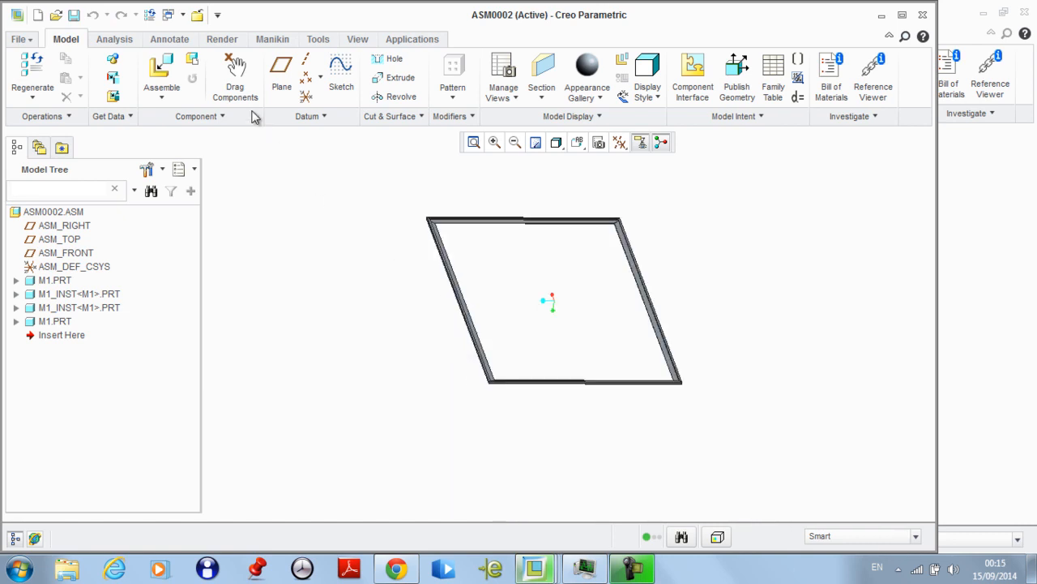
click(200, 68)
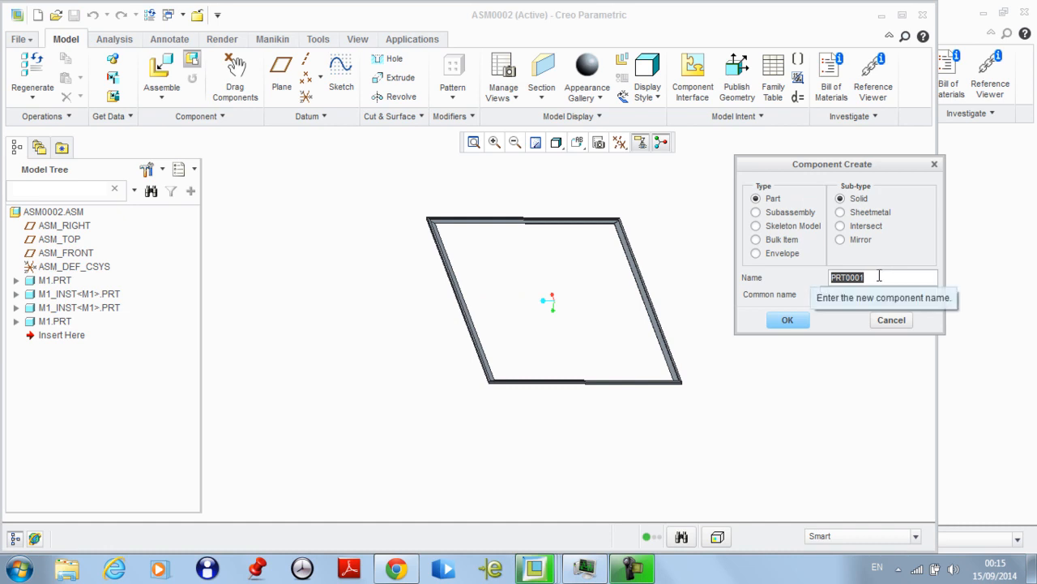
text(m2)
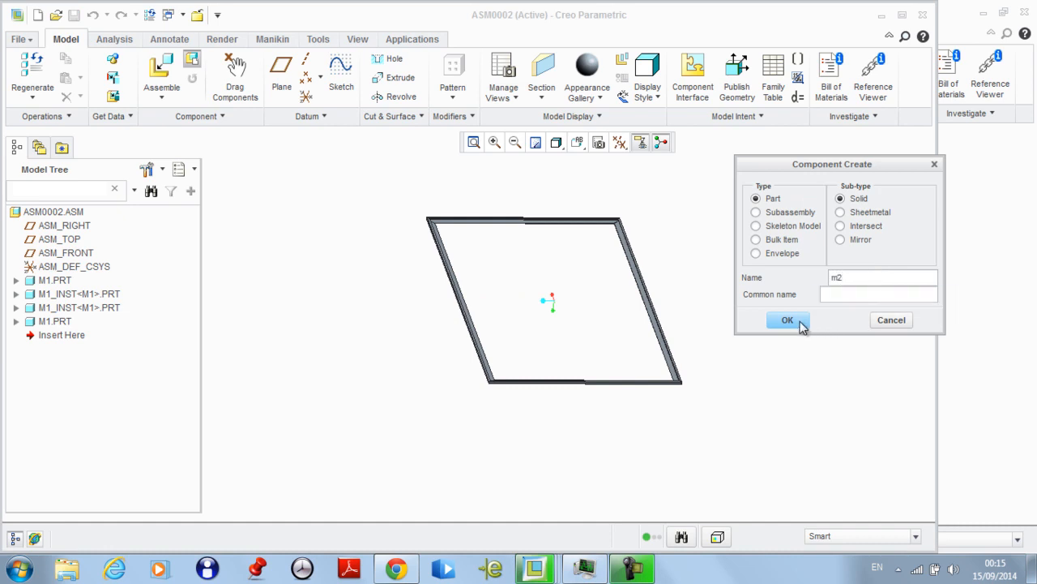
click(799, 323)
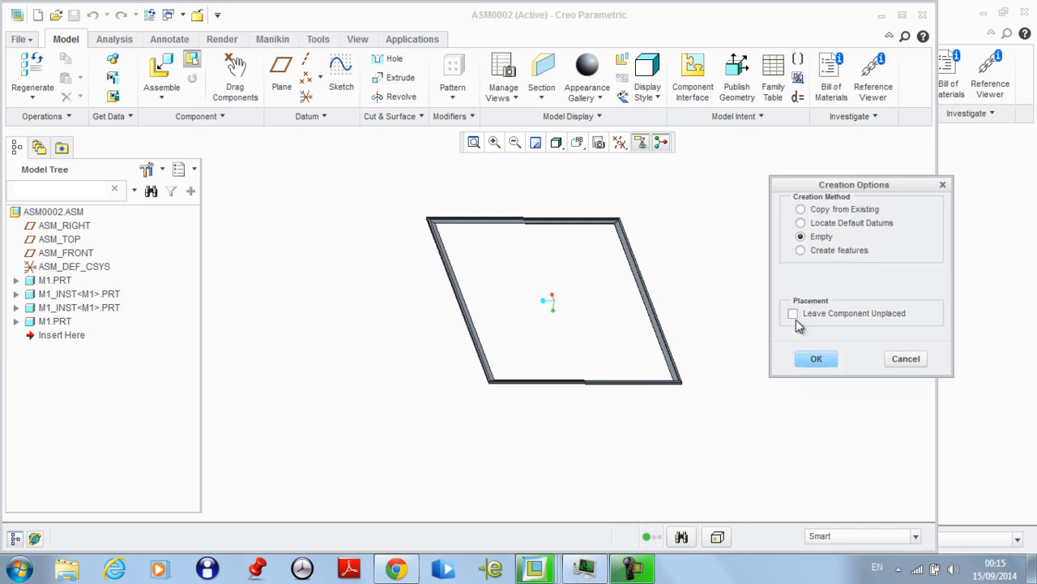
click(814, 359)
Open the M2 part in its own window and add a default coordinate system and three default datum planes
right_click(57, 340)
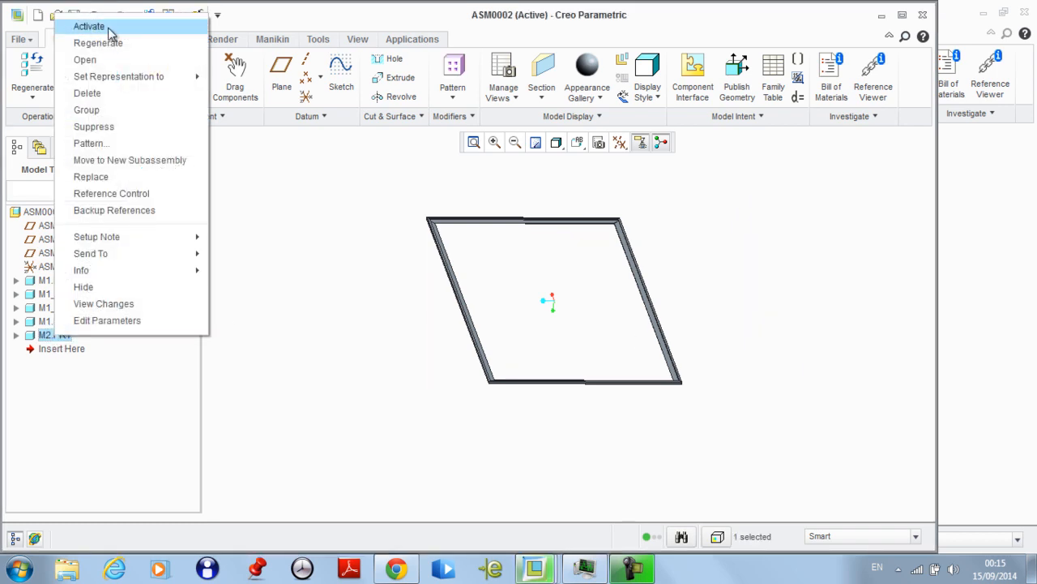
click(93, 58)
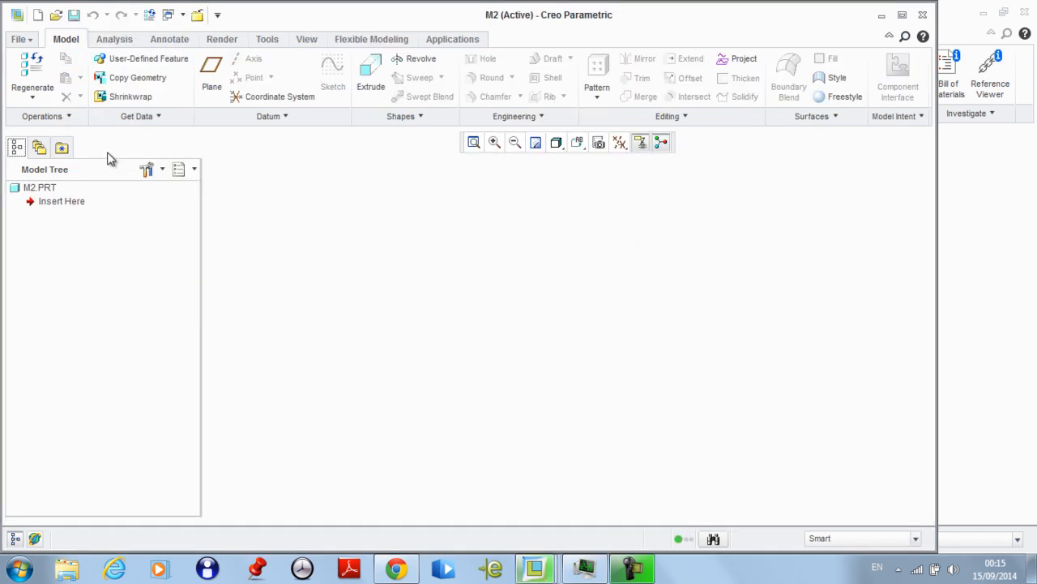
click(250, 100)
click(212, 75)
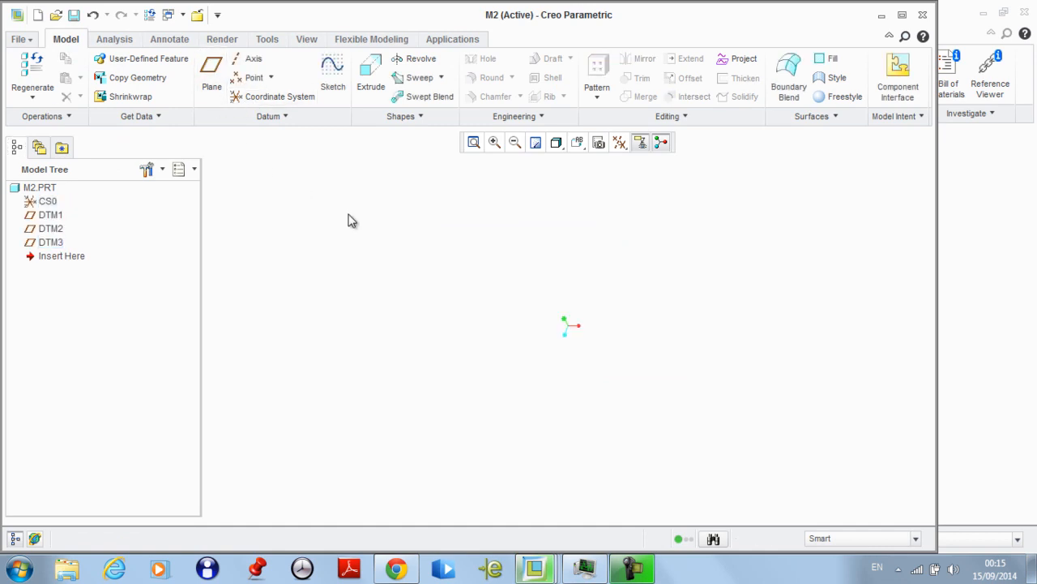
Close the M2 part window, return to the ASM0002 assembly and select the M2 component
click(198, 16)
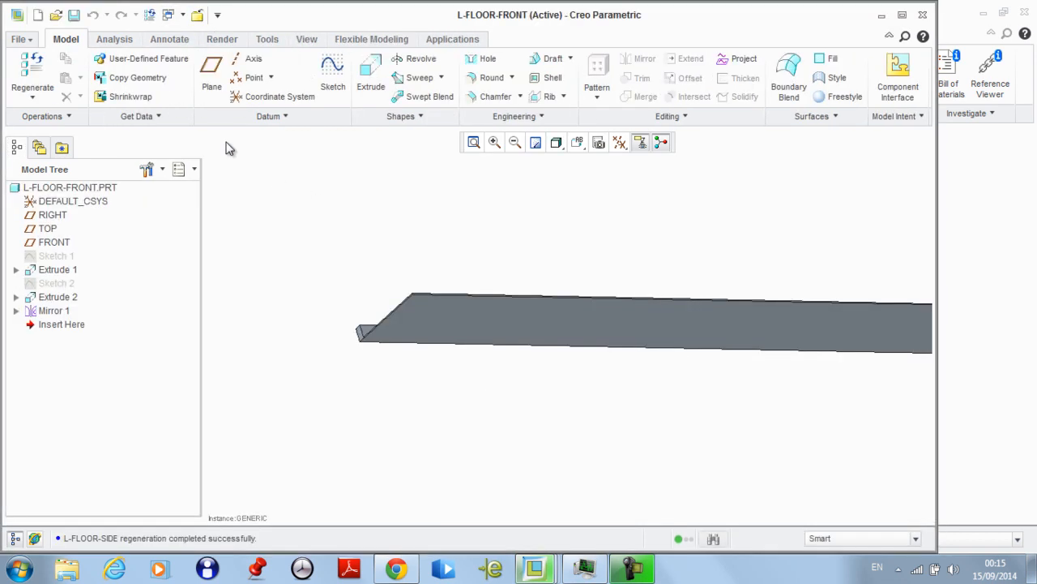
click(174, 14)
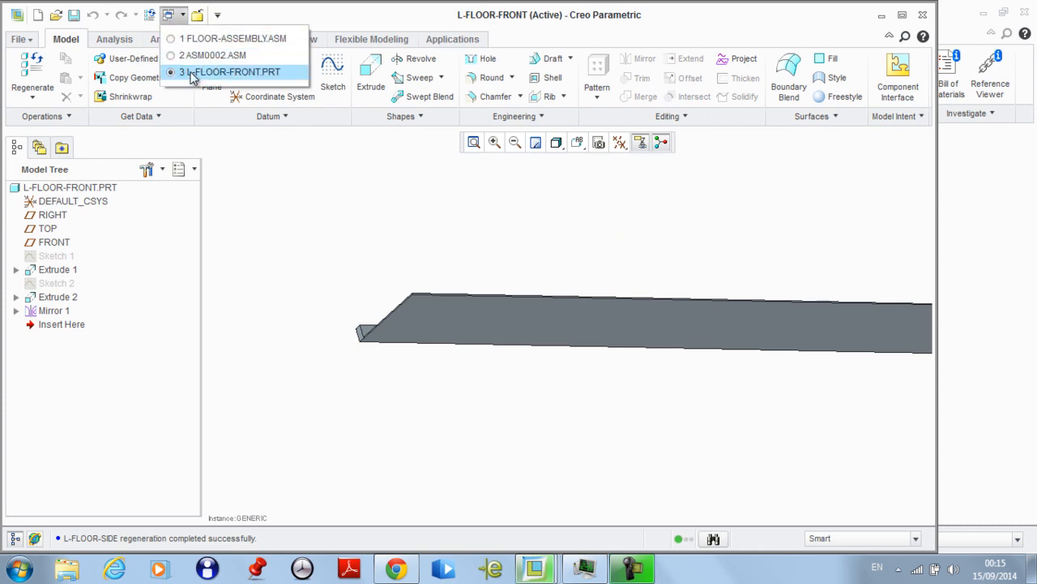
click(203, 52)
click(56, 335)
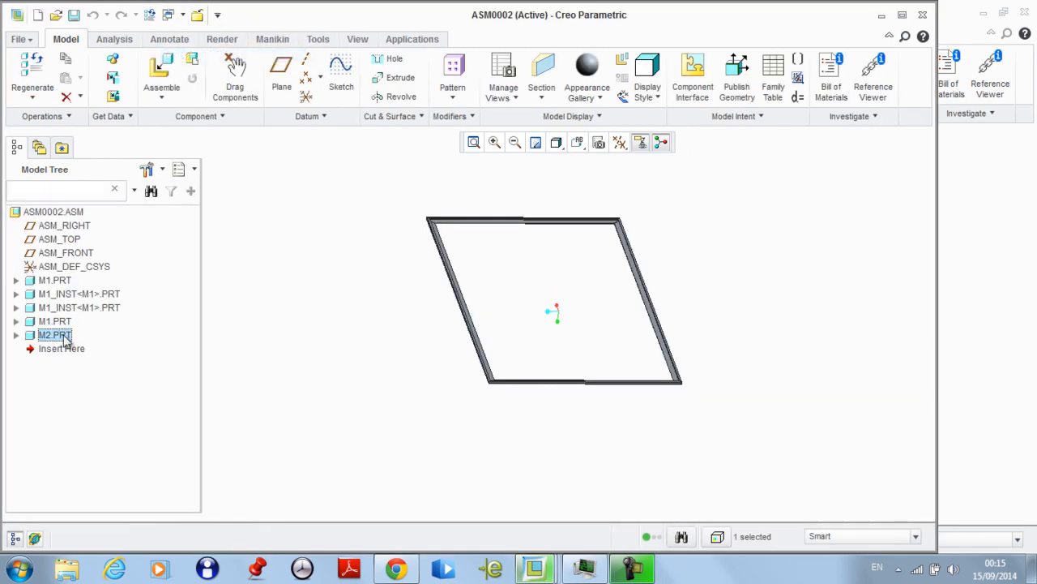
right_click(56, 333)
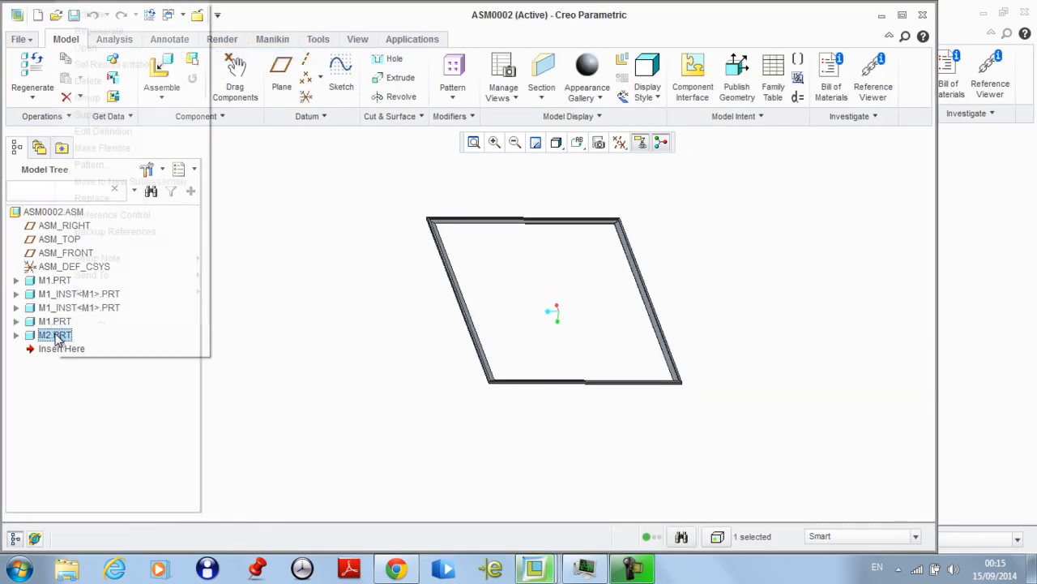
click(113, 103)
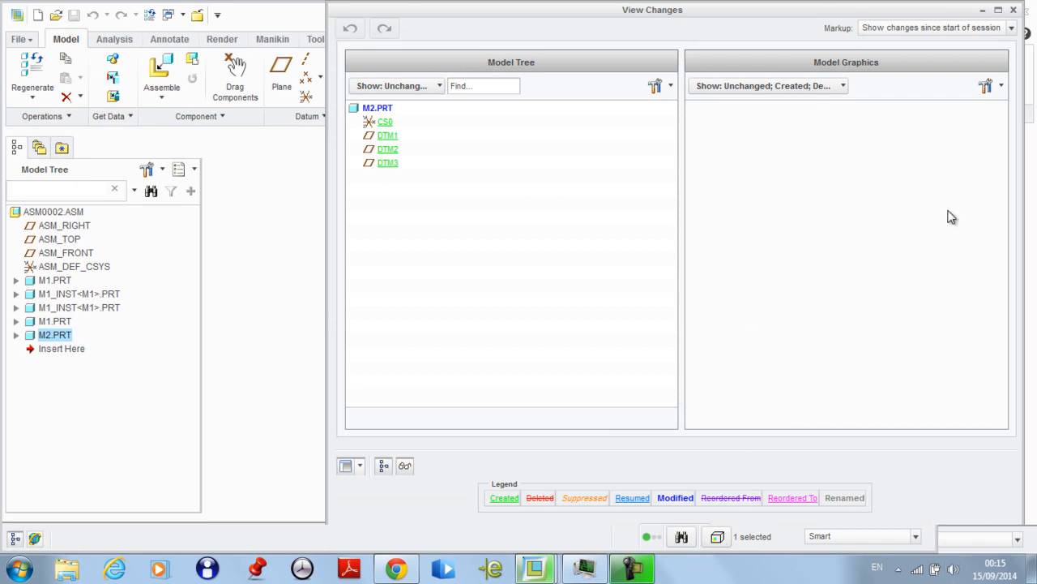
click(1013, 10)
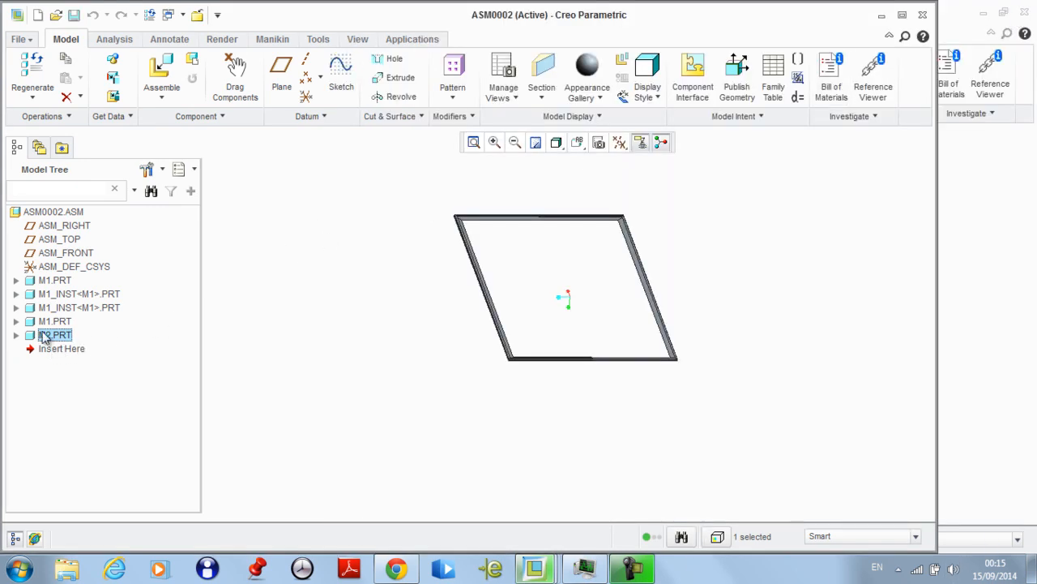
Activate M2.PRT in the assembly and start a sketch on its DTM1 plane, oriented square to the screen
right_click(44, 338)
click(132, 10)
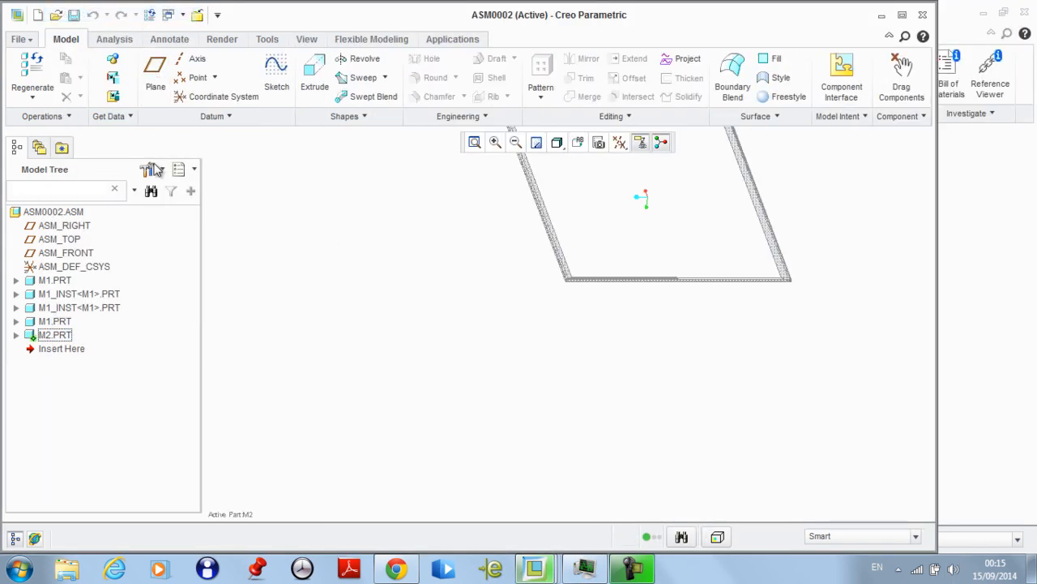
click(16, 335)
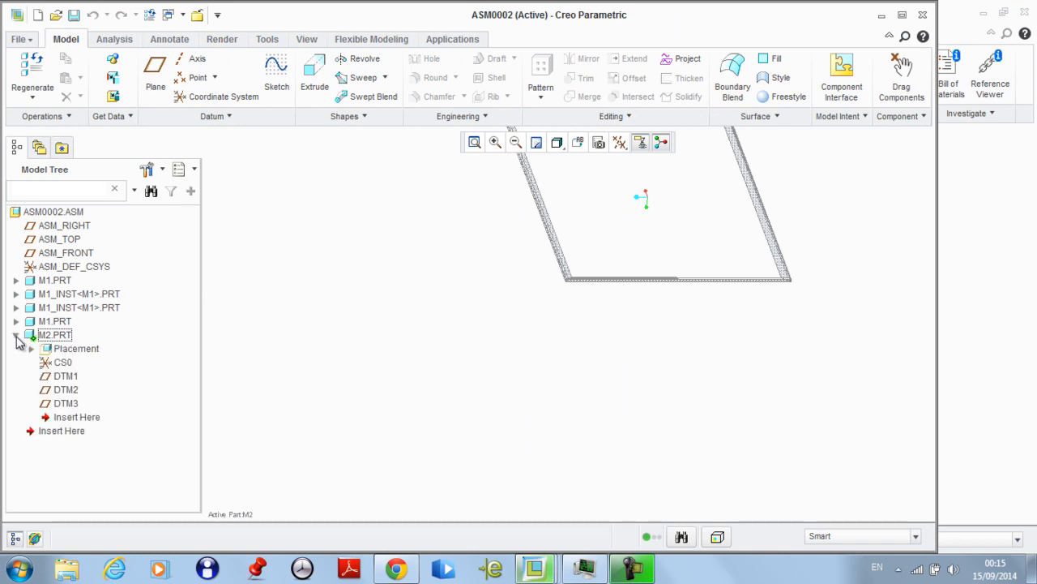
click(59, 375)
click(277, 81)
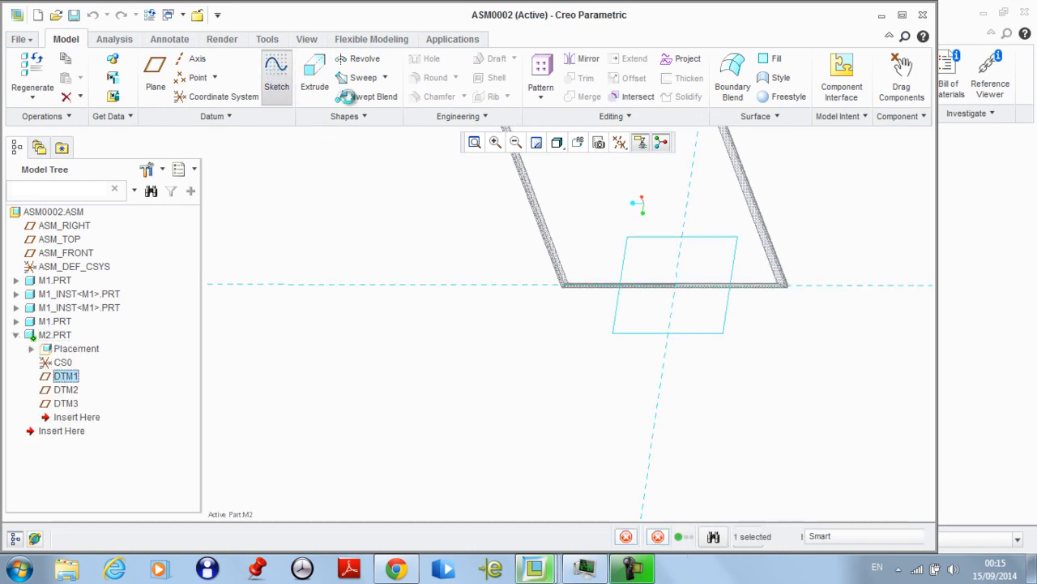
click(620, 145)
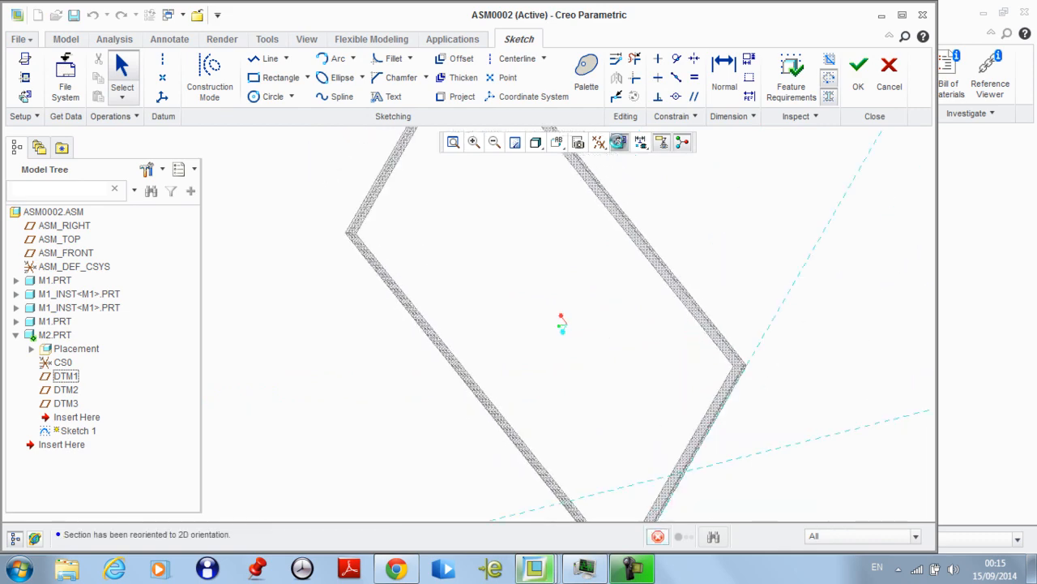
Import the section l-floor-front-sketch.sec into the sketch, placing it near the reference intersection at a scale of 1
click(67, 81)
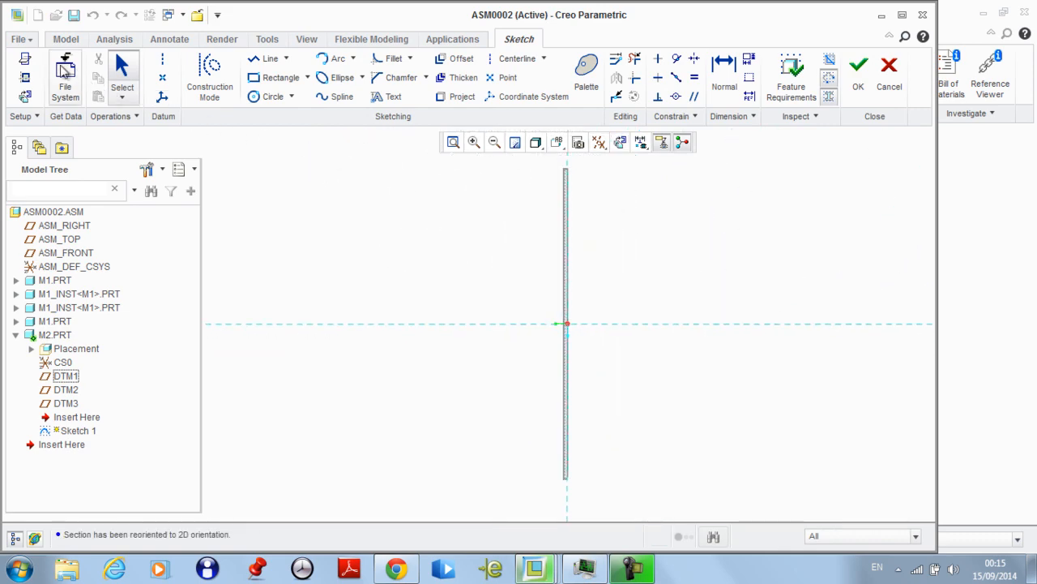
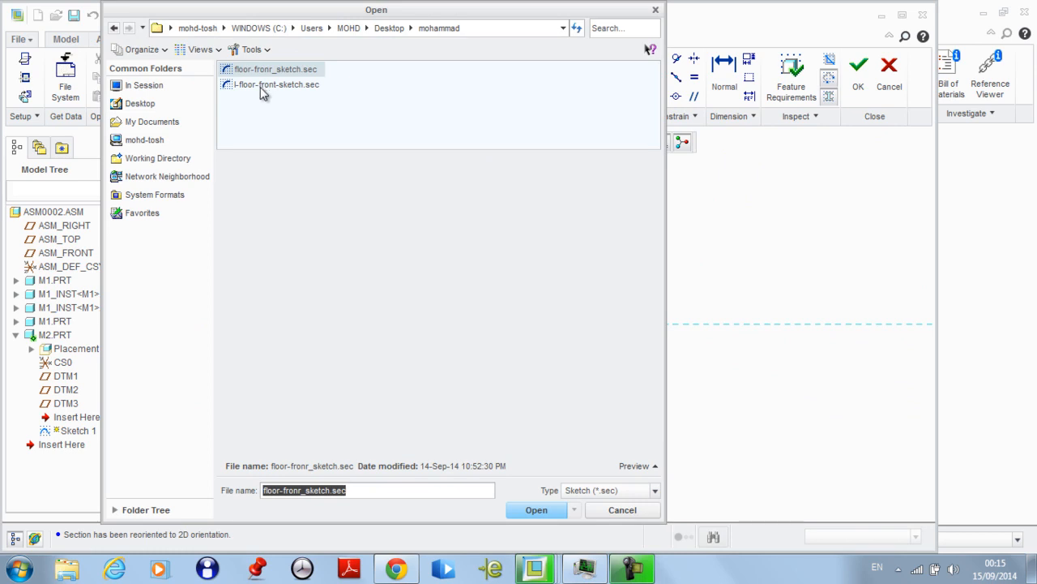
double_click(260, 86)
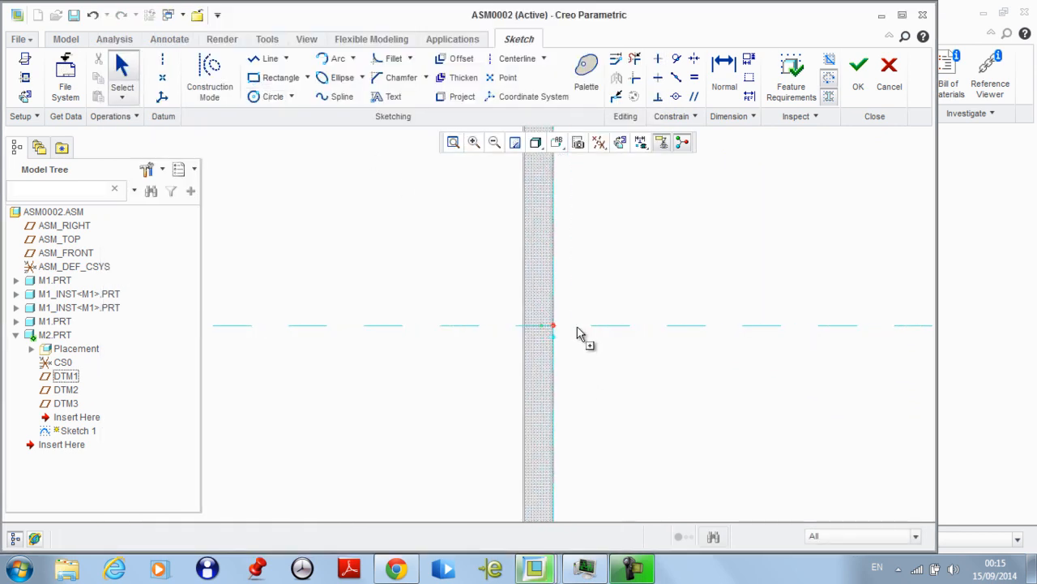
click(554, 327)
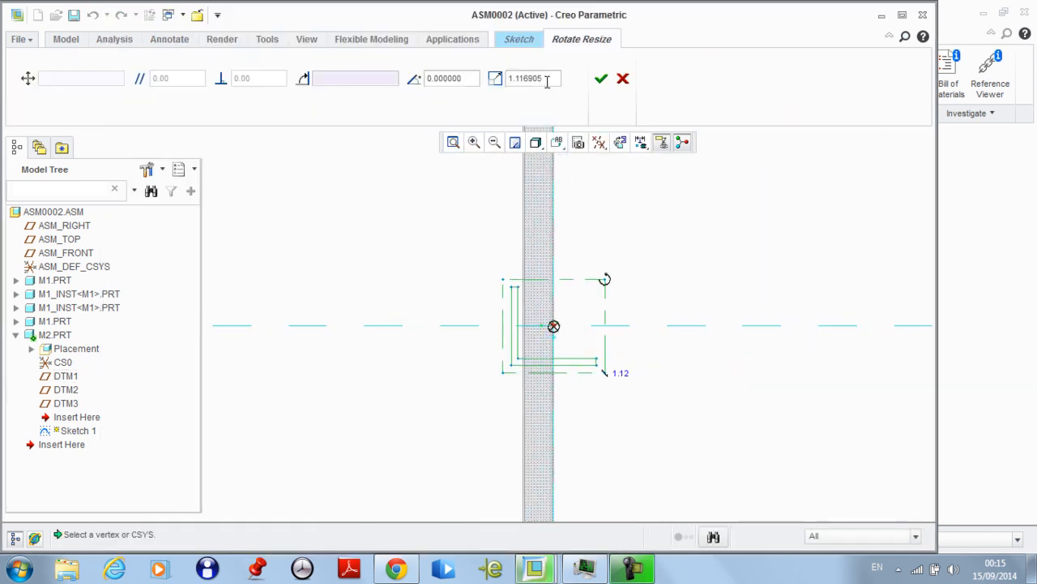
key(Return)
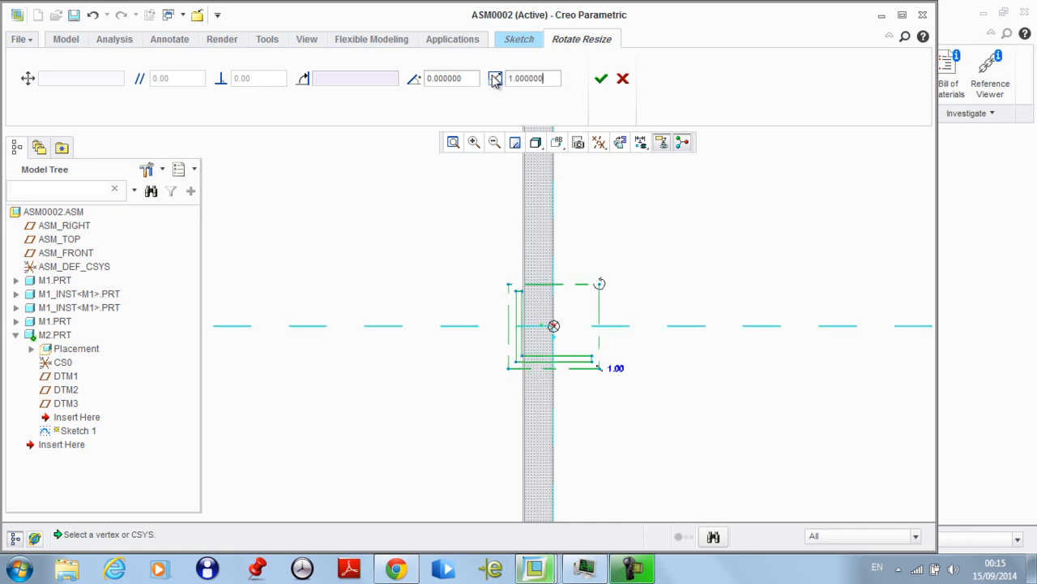
click(602, 80)
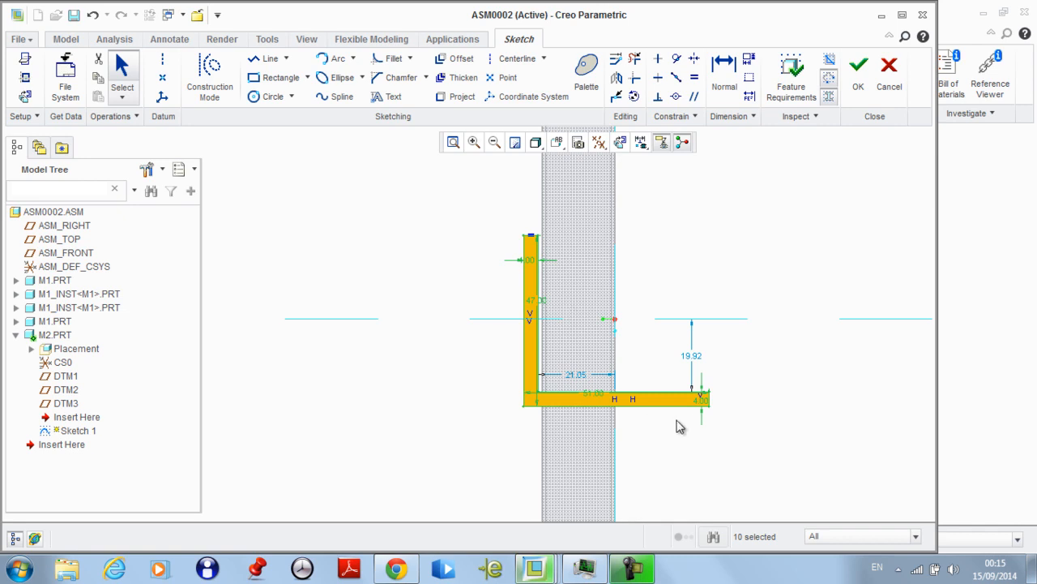
Select the whole L-profile with its dimensions and move it outside the frame member, just above the horizontal reference
scroll(679, 427, down, 3)
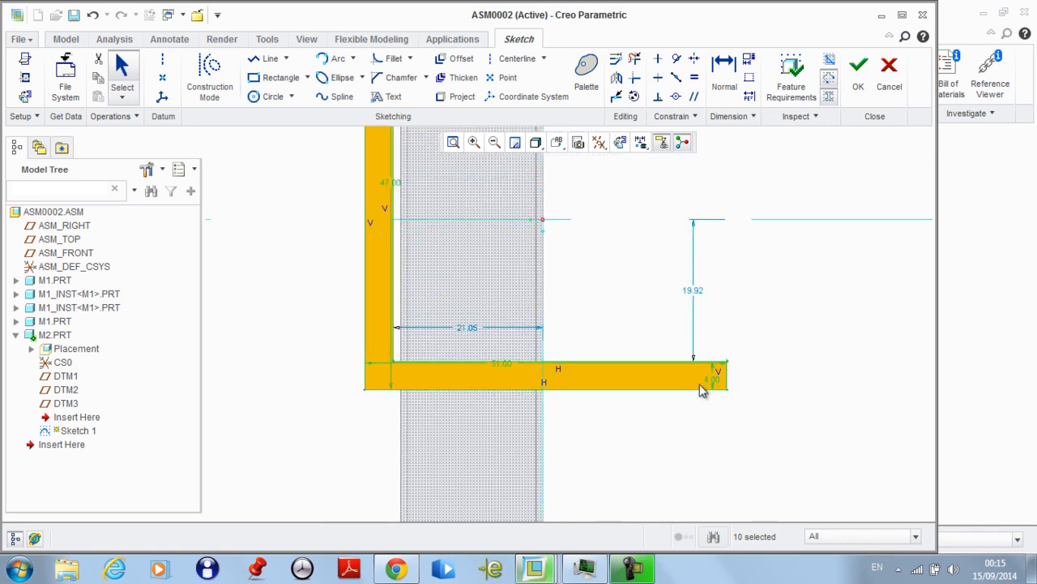
scroll(693, 399, up, 3)
drag(419, 192, 739, 443)
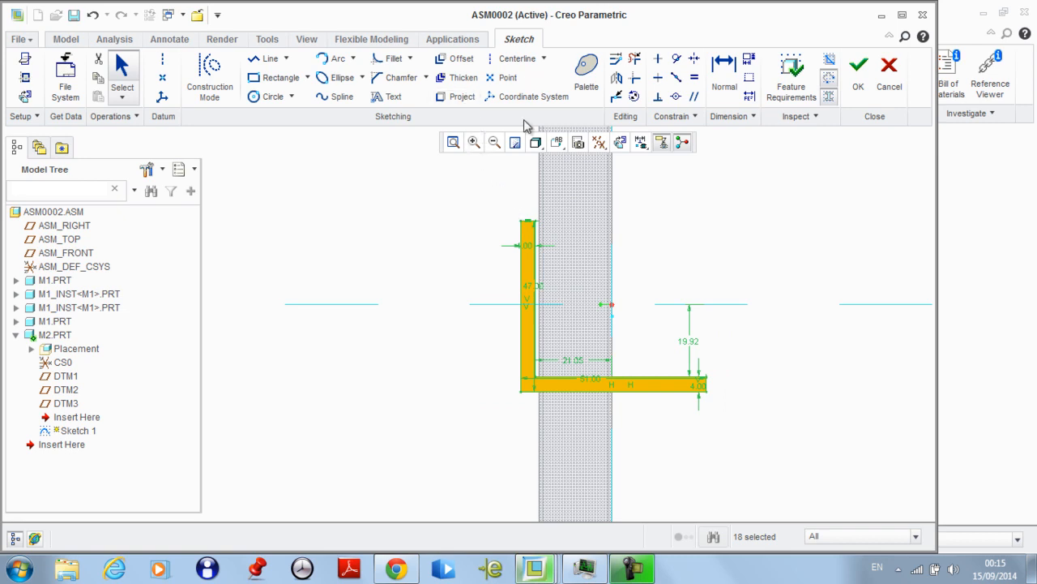
click(634, 96)
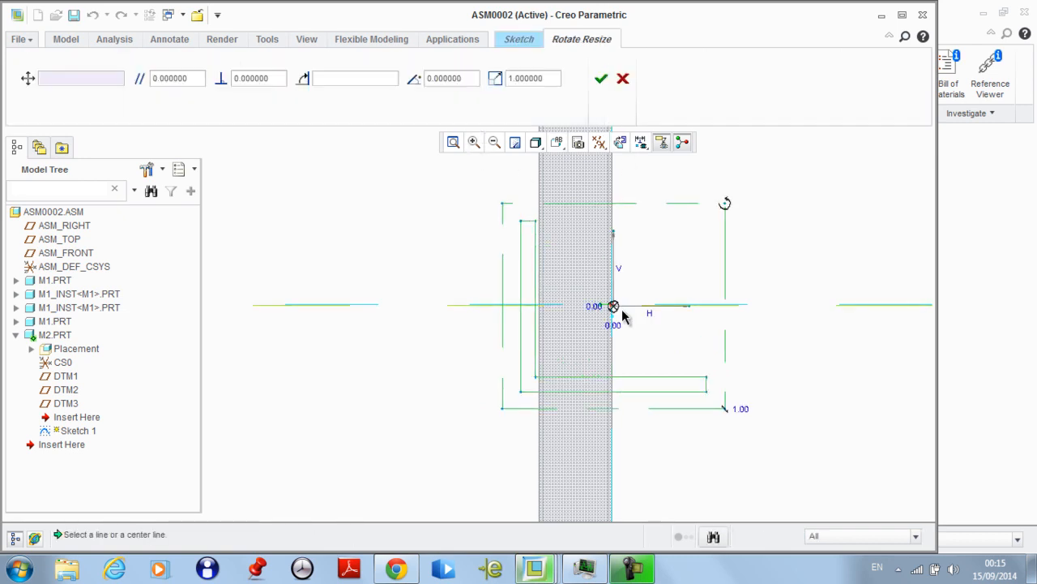
mouse_move(623, 312)
mouse_down()
mouse_move(621, 252)
mouse_move(713, 213)
mouse_up()
click(601, 79)
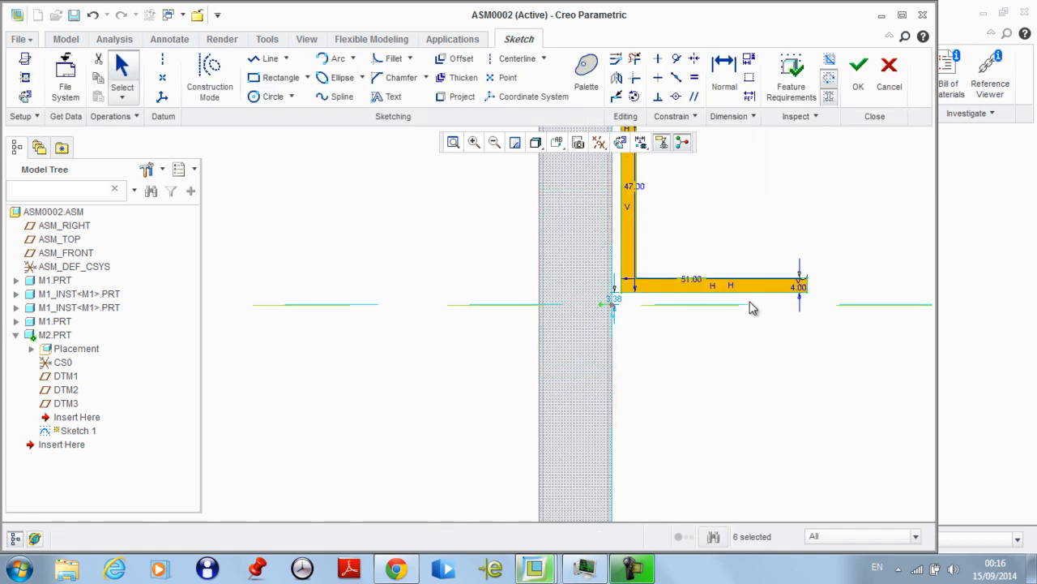
Set the vertical distance between the L-profile's lower edge and the horizontal reference to 0
scroll(811, 301, down, 3)
scroll(571, 373, up, 1)
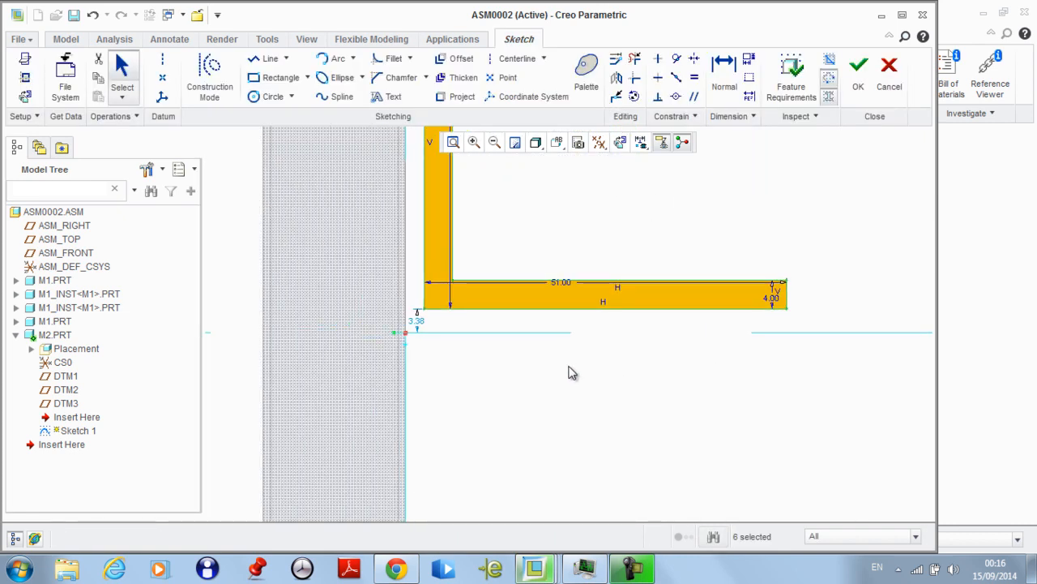
click(417, 329)
double_click(421, 327)
text(0)
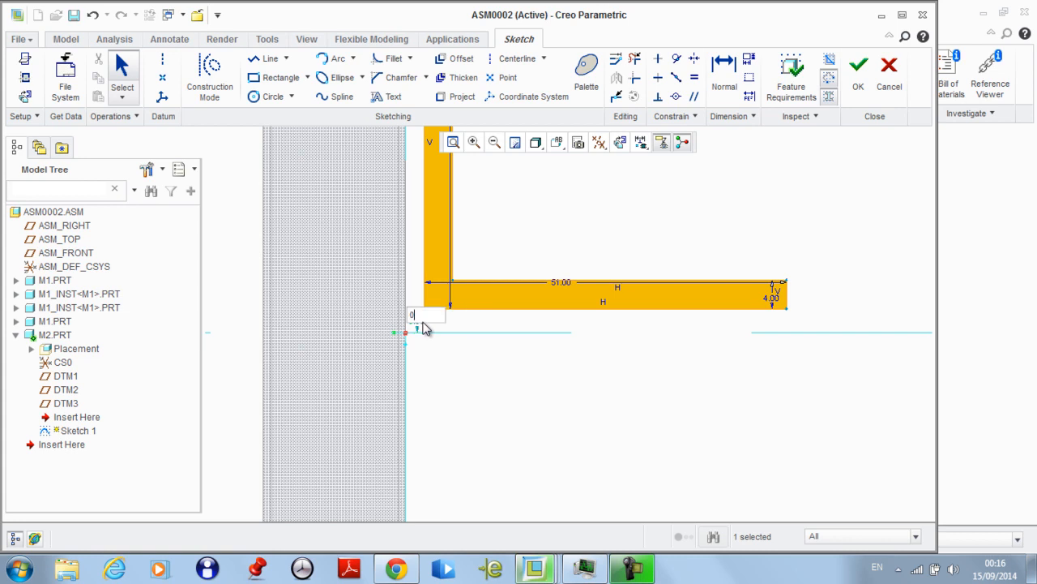
key(Return)
Set the horizontal gap between the L-profile and the vertical reference to 0 and finish the sketch
scroll(559, 321, down, 5)
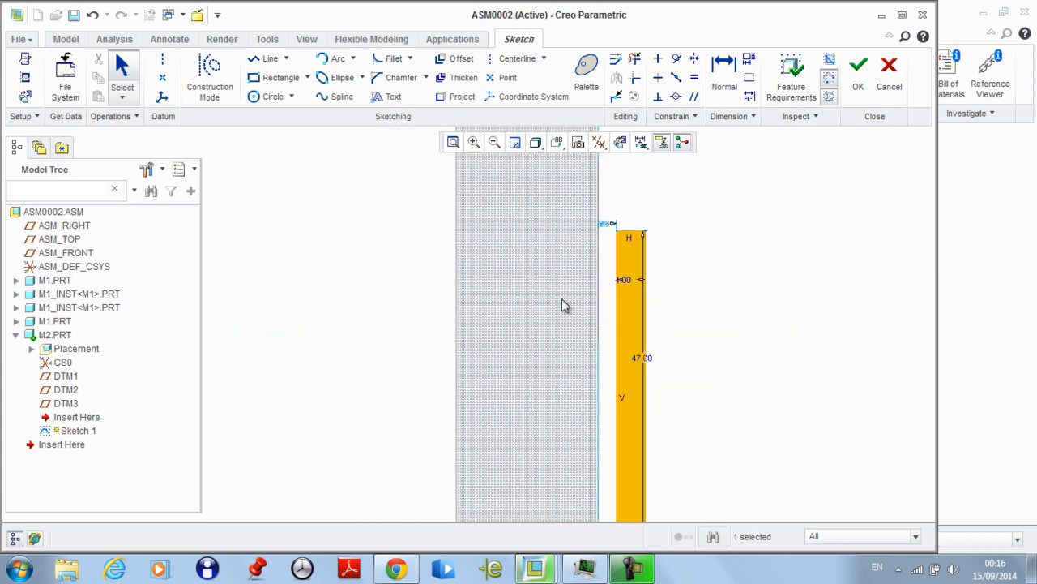
double_click(609, 228)
text(0)
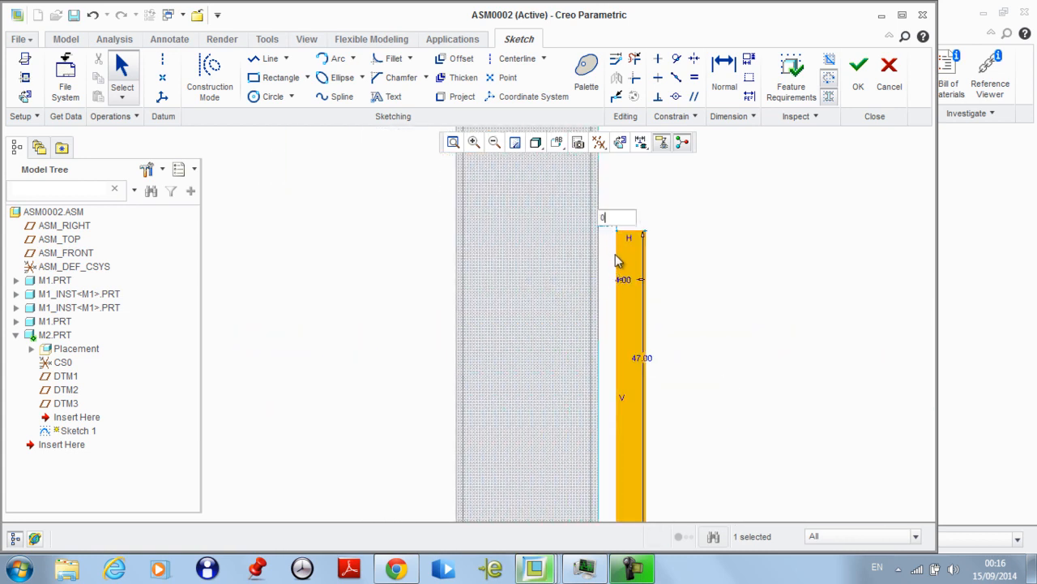
key(Return)
scroll(525, 336, down, 6)
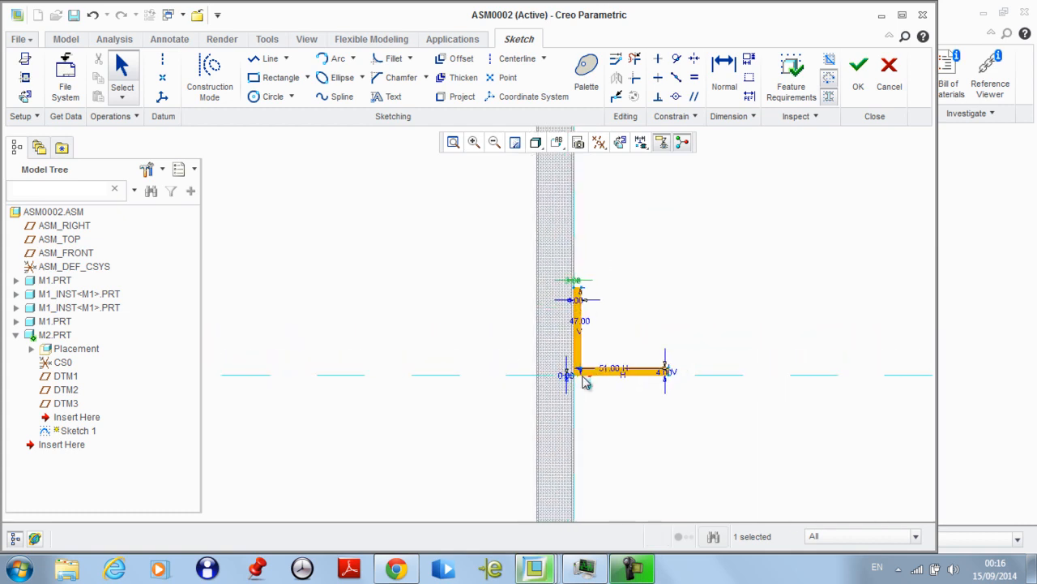
click(859, 76)
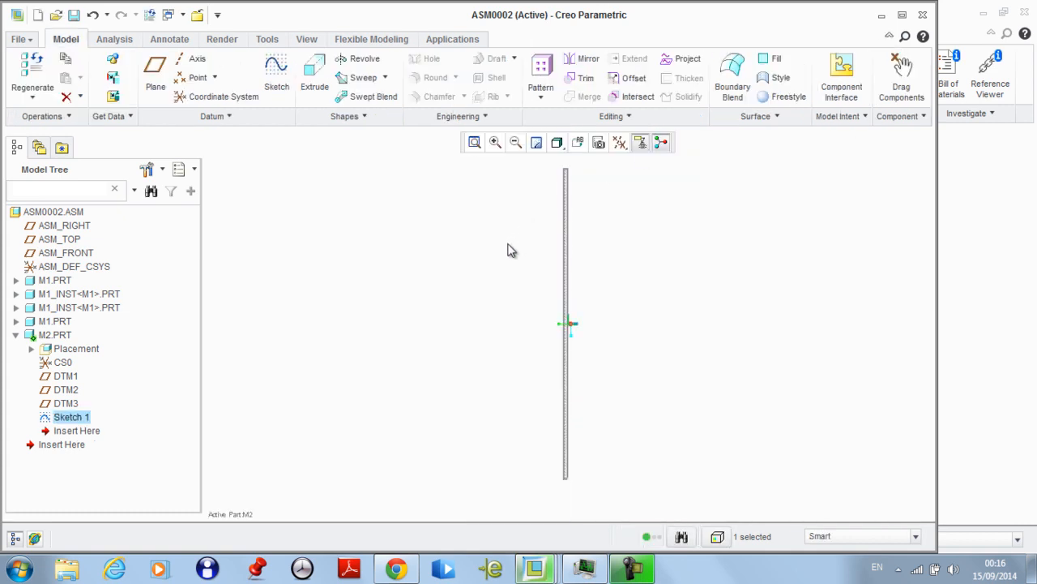
Extrude Sketch 1 to a total depth of 1443, symmetric about the sketch plane
click(607, 268)
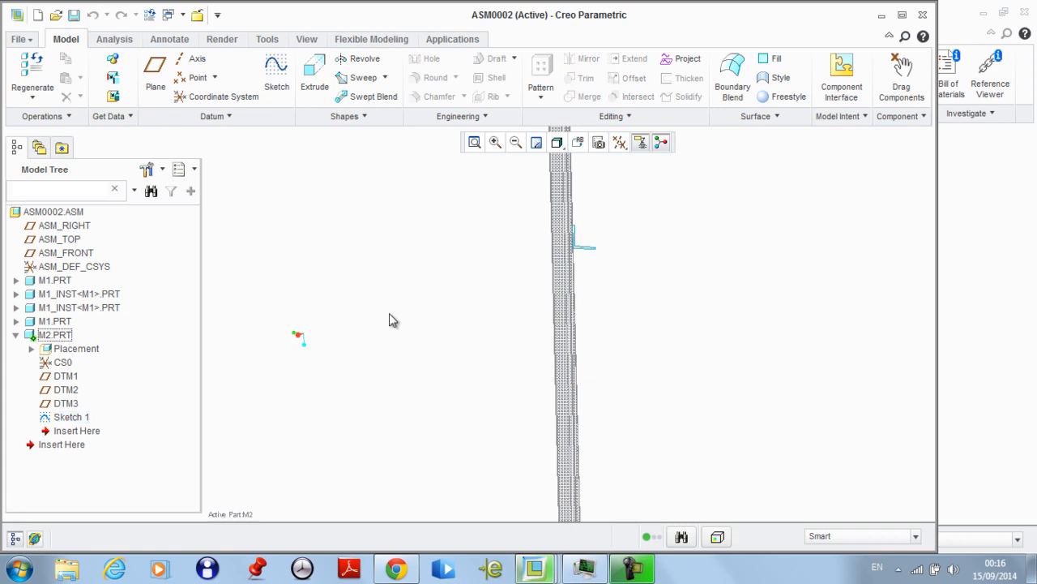
click(71, 417)
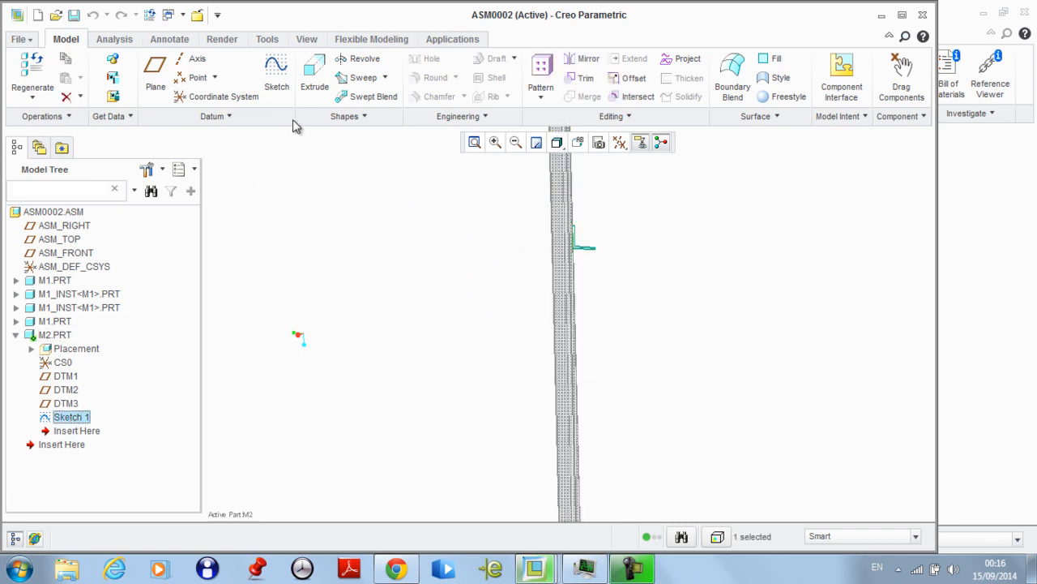
click(314, 77)
middle_drag(399, 232, 405, 257)
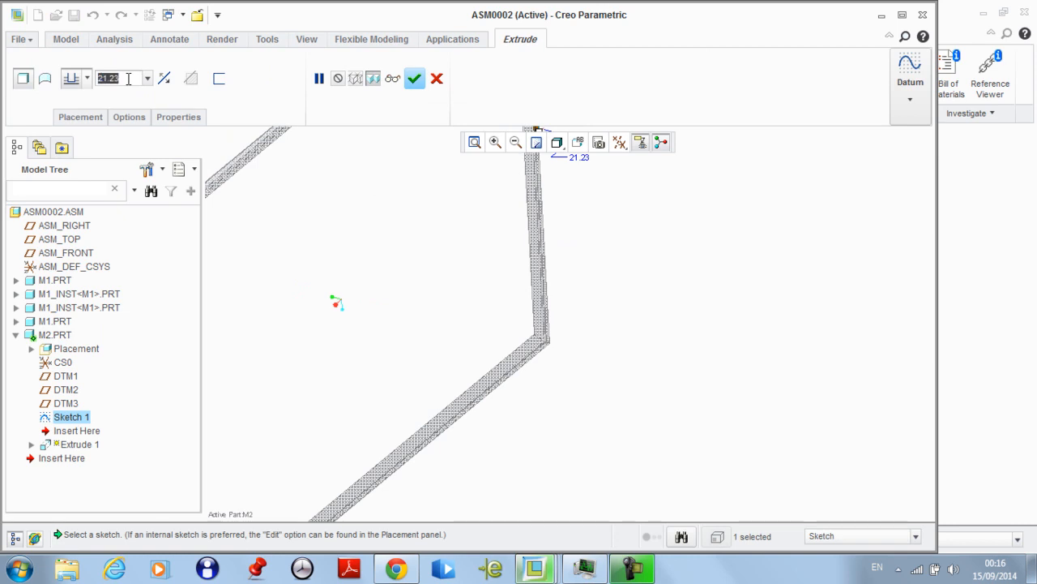
text(1443)
key(Return)
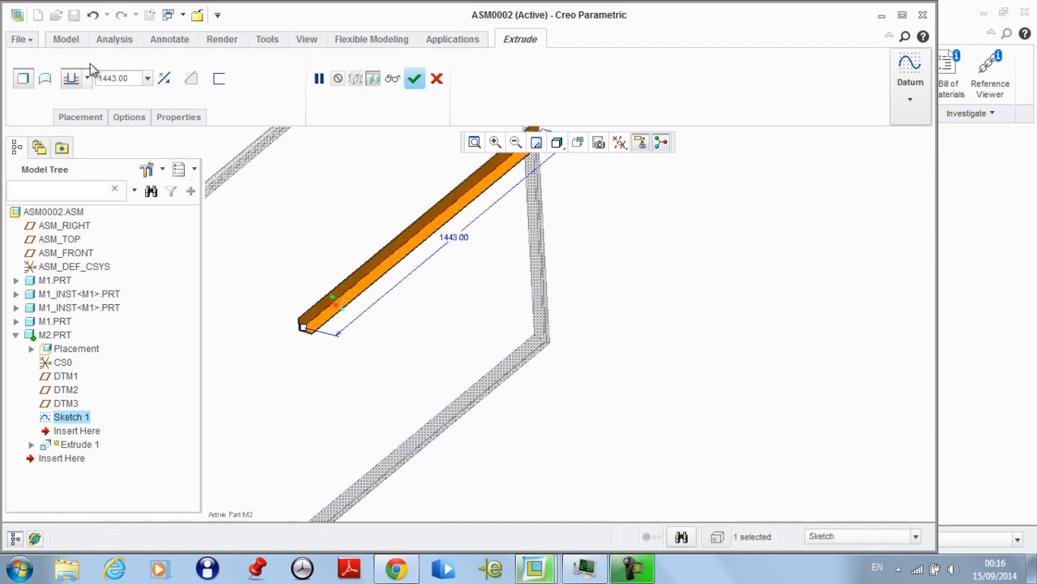
click(88, 84)
click(73, 123)
middle_drag(416, 324, 427, 118)
click(416, 80)
middle_drag(413, 216, 394, 271)
click(513, 279)
middle_drag(512, 279, 573, 297)
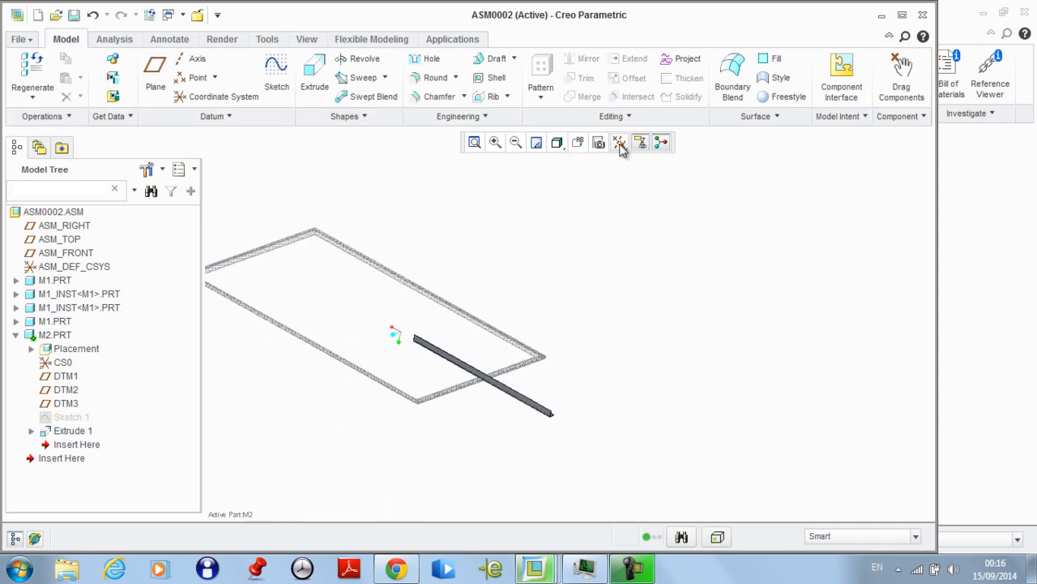
Display the datum planes and start a sketch on M2's DTM3 plane, oriented square to the screen
click(622, 149)
click(625, 167)
middle_drag(618, 394, 476, 419)
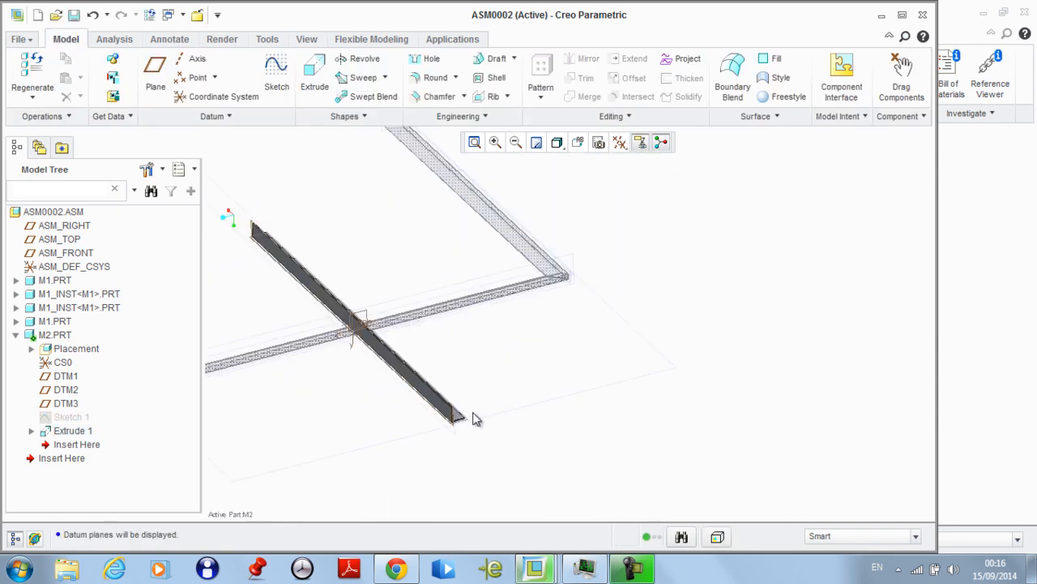
scroll(477, 419, down, 3)
scroll(452, 458, down, 5)
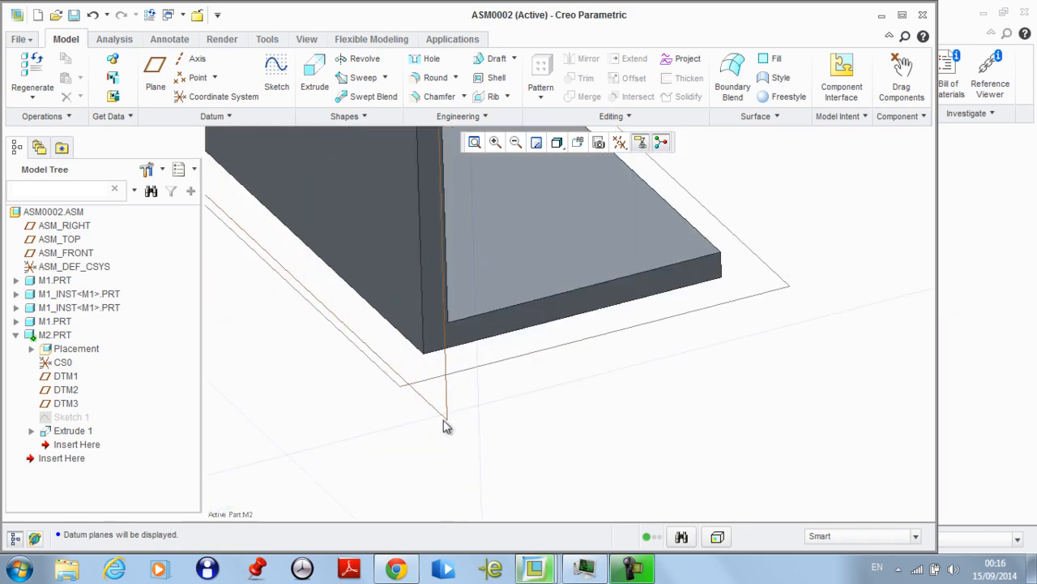
click(408, 274)
click(277, 77)
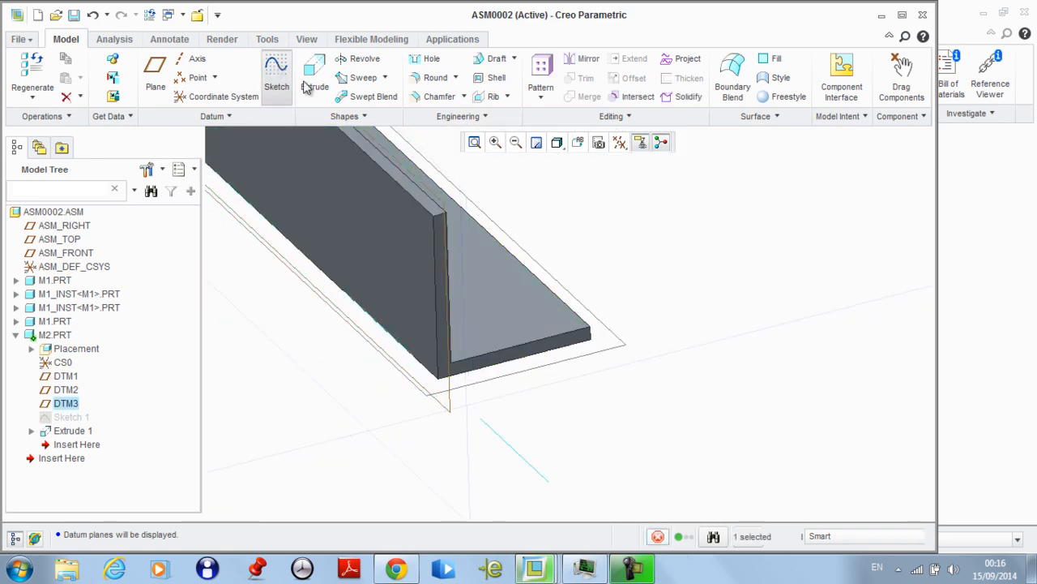
click(620, 142)
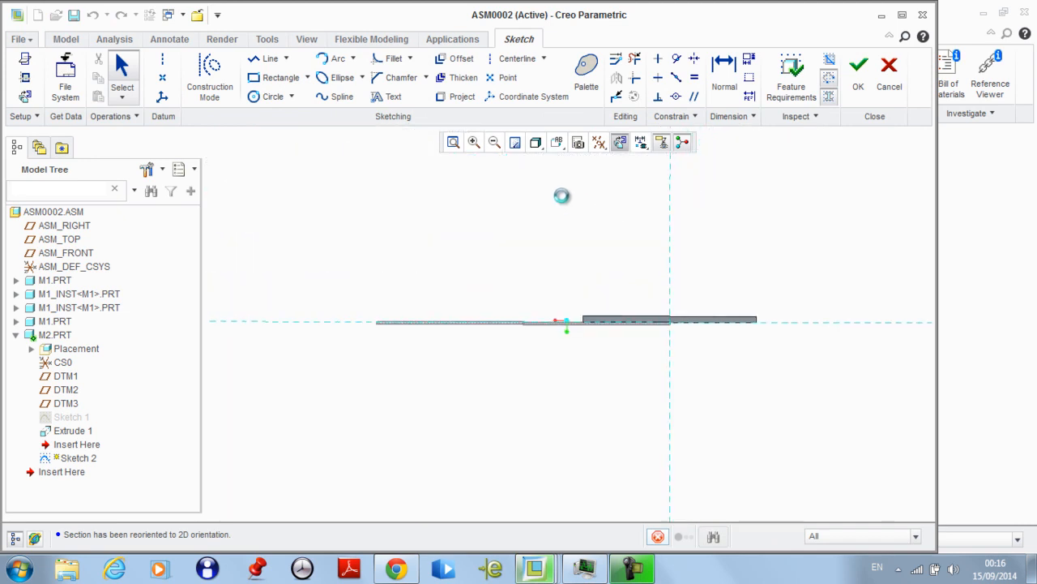
scroll(663, 324, down, 4)
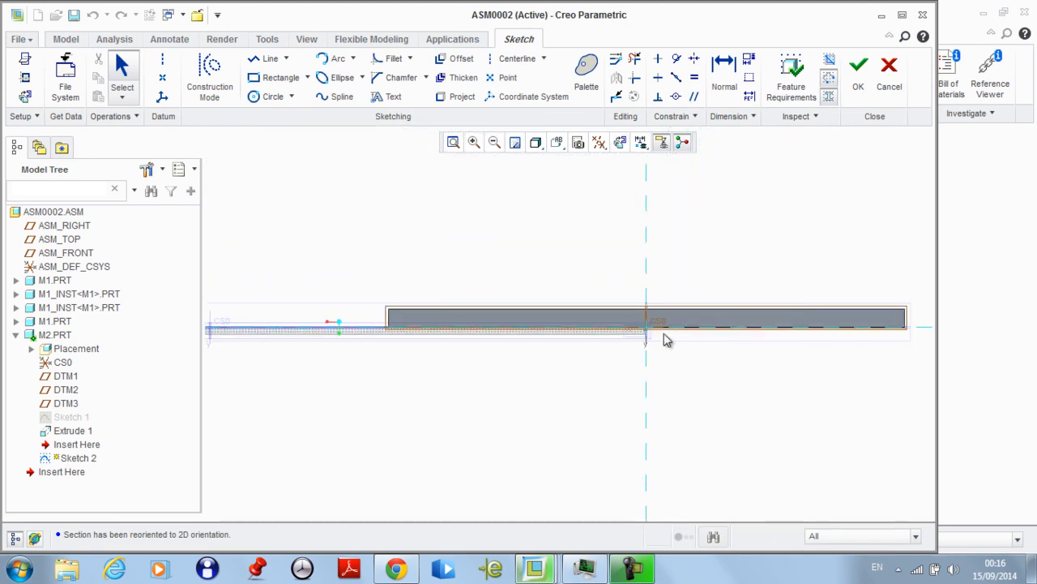
Hide the datum planes and add the beam's upper surface and its end face as sketch references
click(599, 143)
click(600, 168)
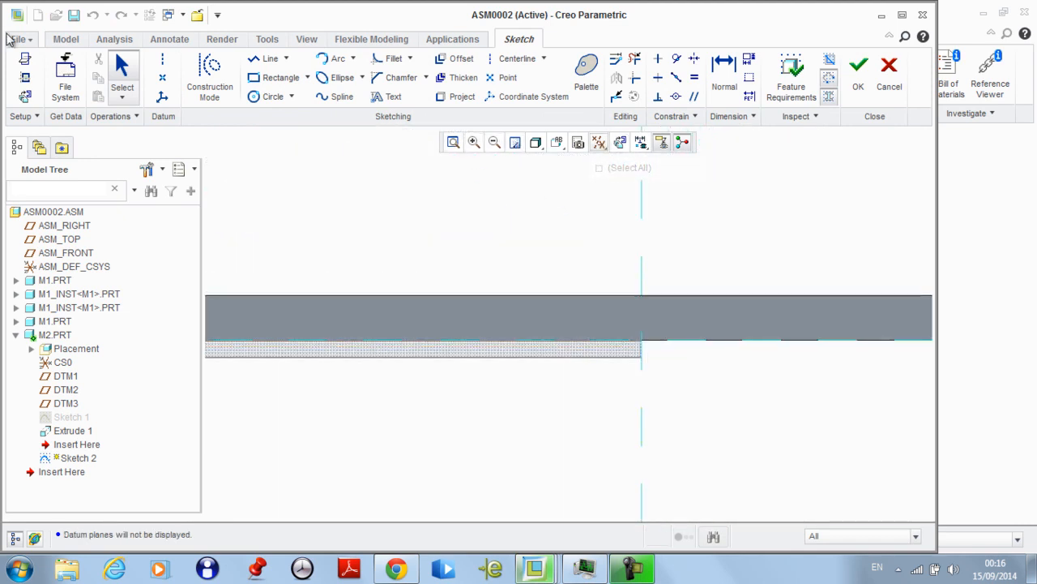
scroll(567, 322, down, 5)
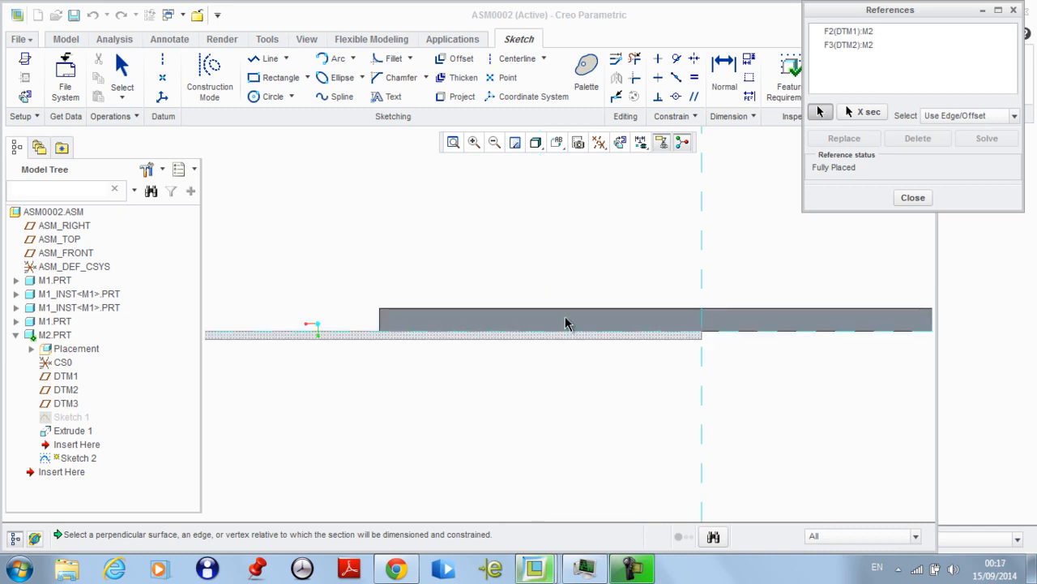
click(536, 297)
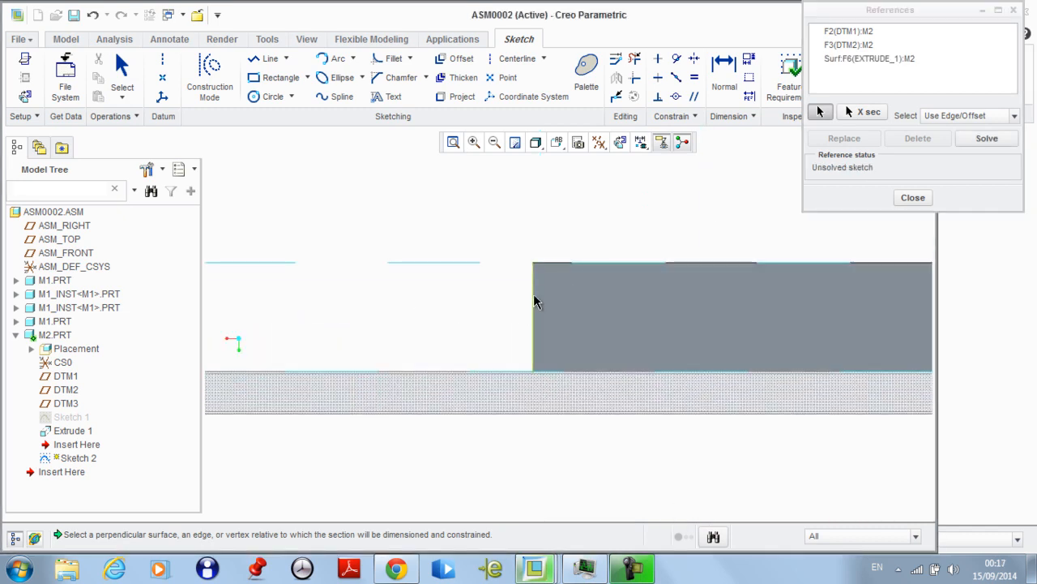
click(560, 294)
click(912, 197)
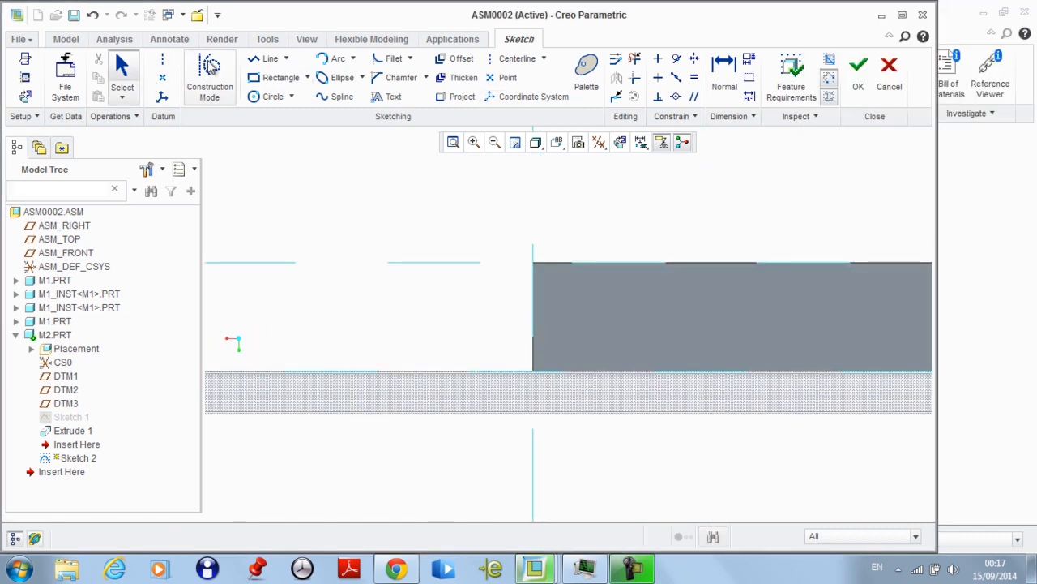
Draw a diagonal line from the beam's lower end corner to its upper edge and set its angle to the lower edge to 45 degrees
click(265, 59)
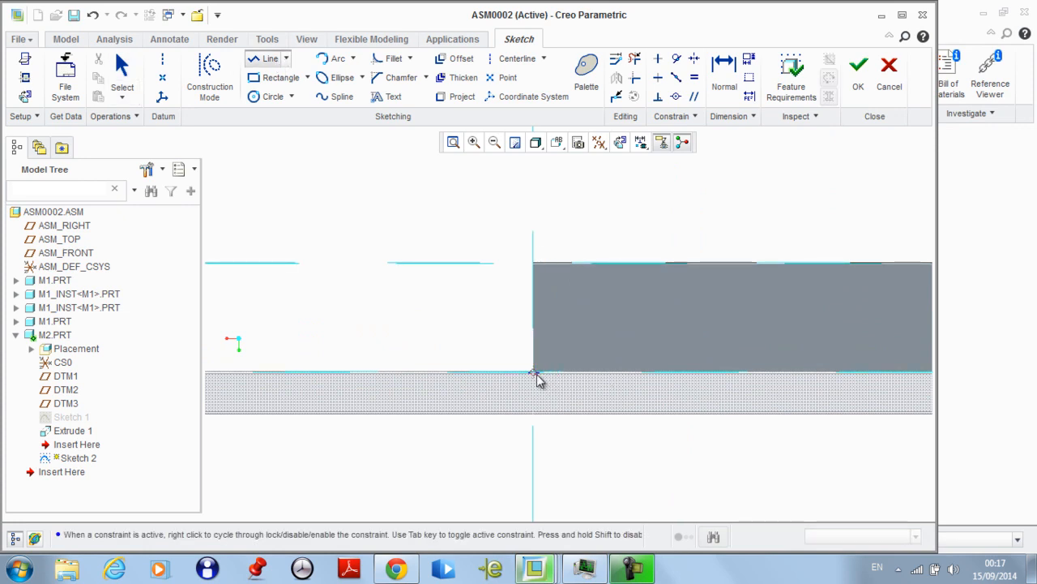
middle_click(680, 210)
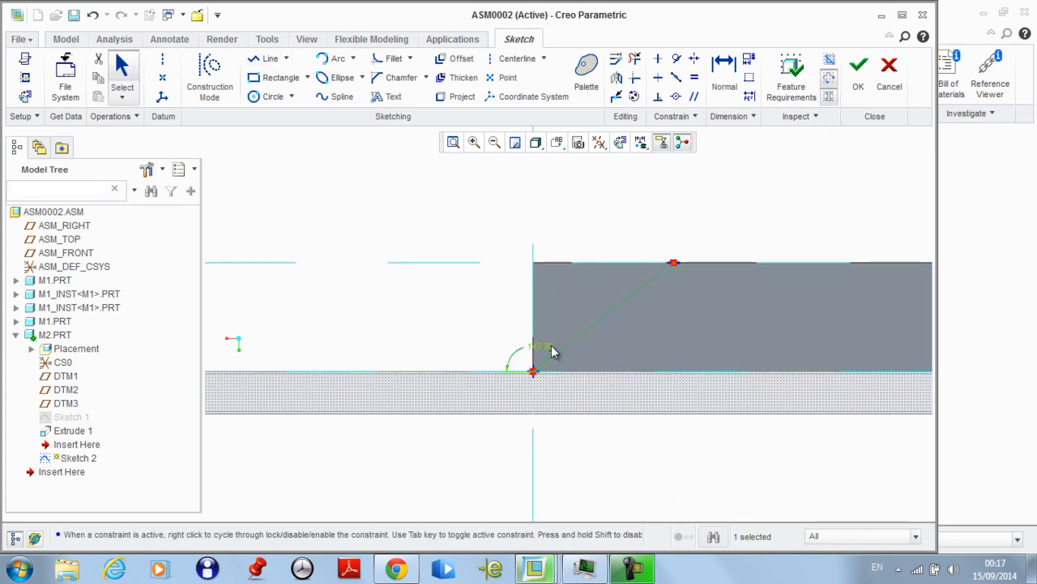
click(725, 73)
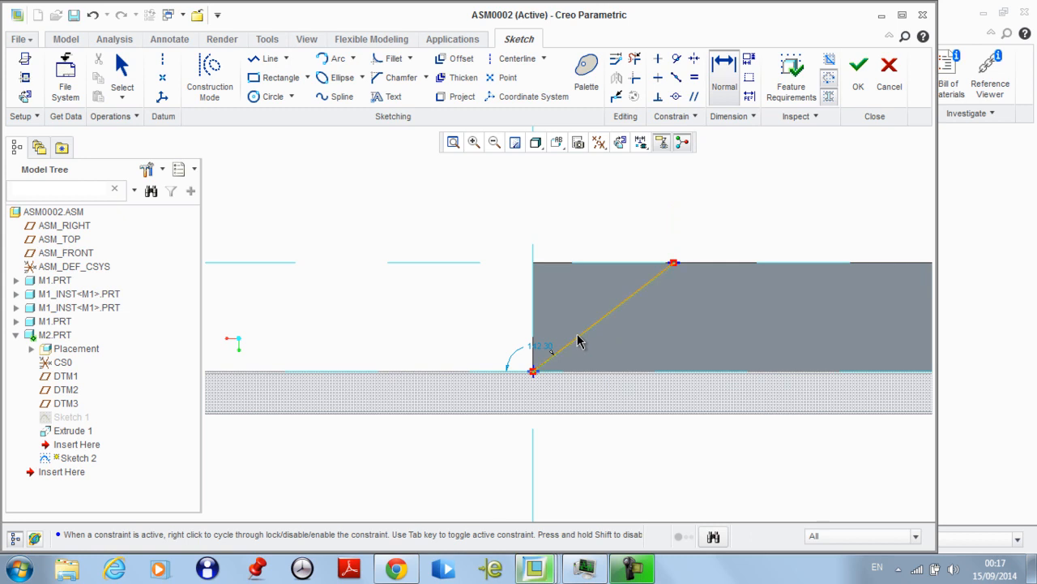
click(601, 373)
middle_click(646, 357)
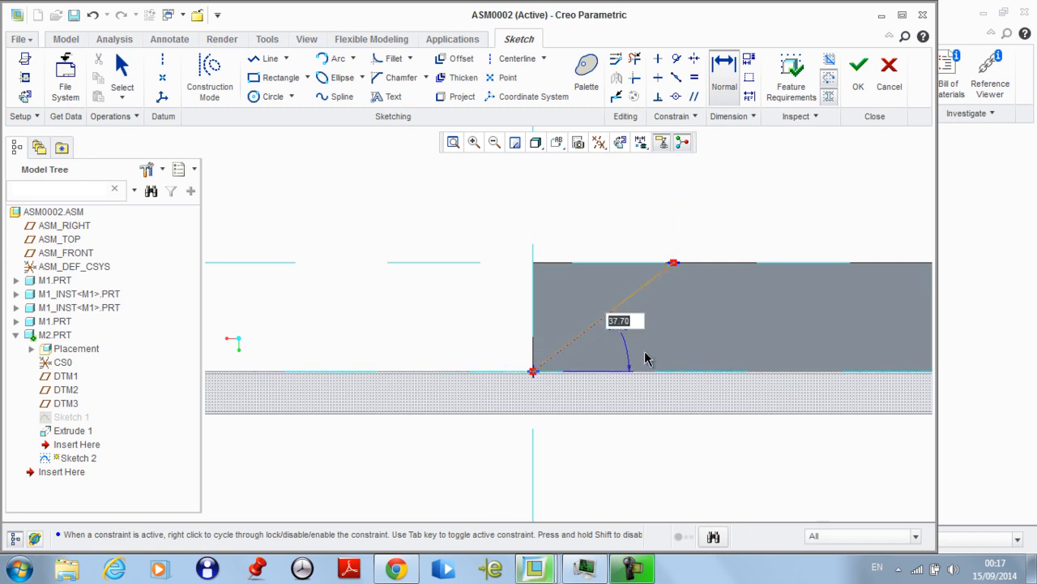
text(45)
key(Return)
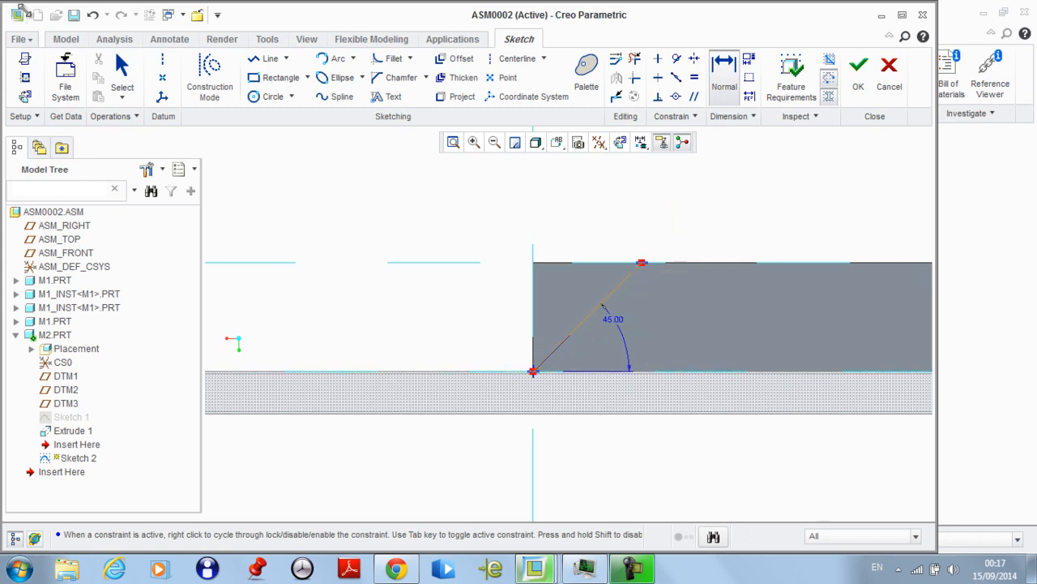
middle_click(647, 359)
Close the triangle with lines along the beam's upper edge and end face, and finish the sketch
click(277, 63)
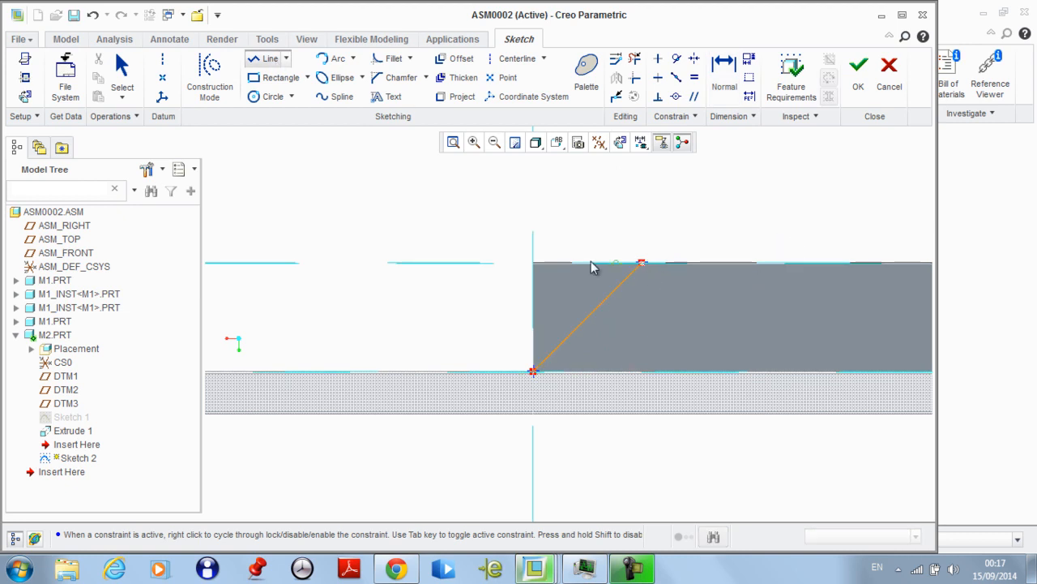
click(535, 267)
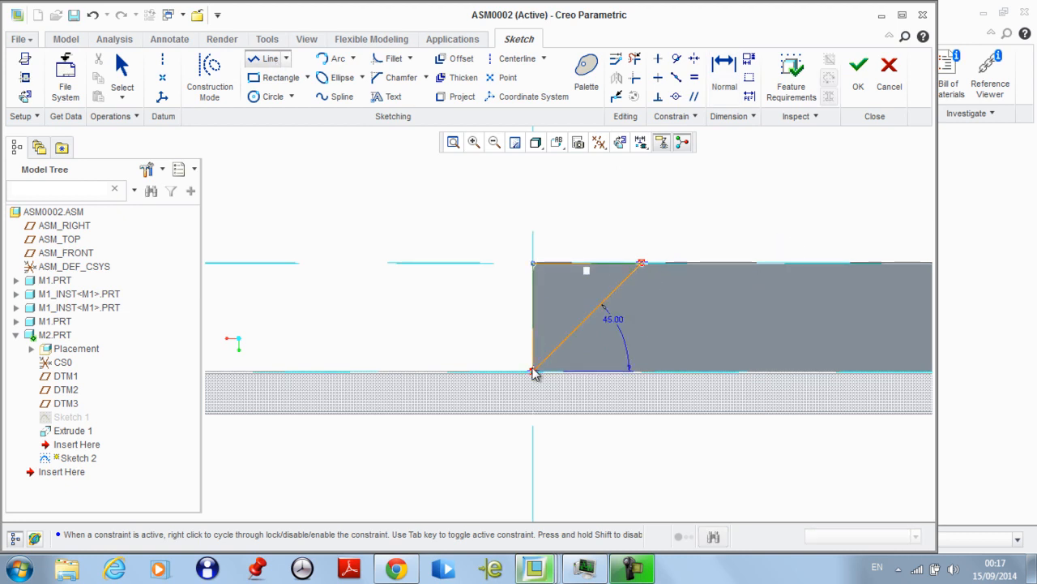
click(535, 374)
middle_click(479, 339)
scroll(442, 339, up, 3)
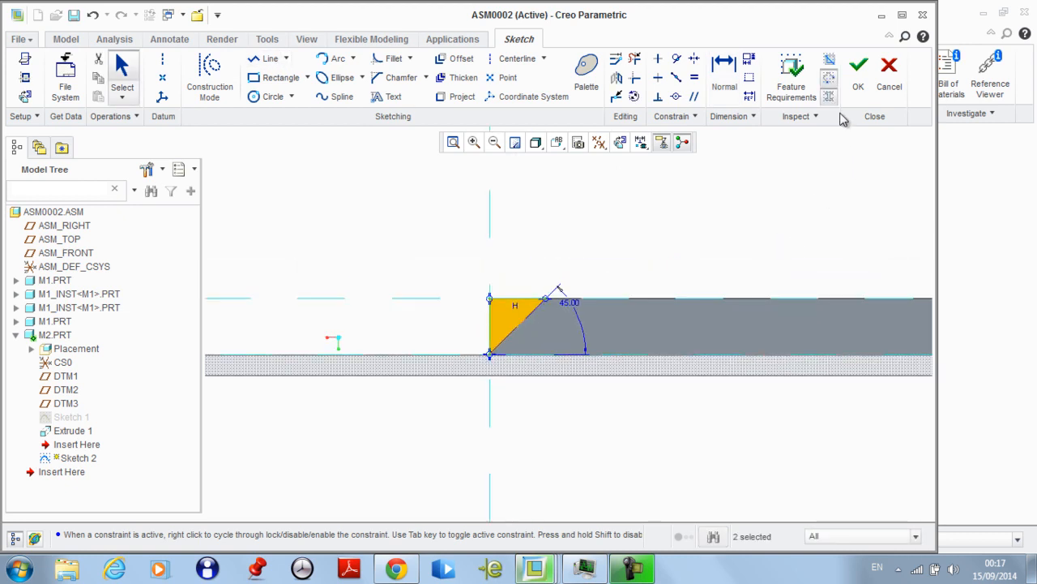
click(859, 75)
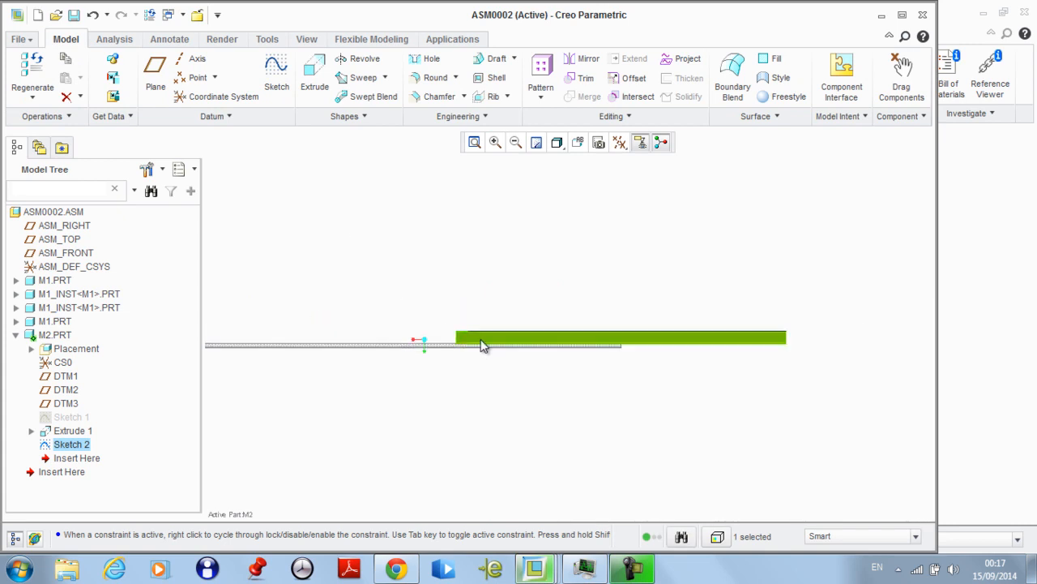
Reopen Sketch 2 to check its triangular section and close it again
right_click(62, 453)
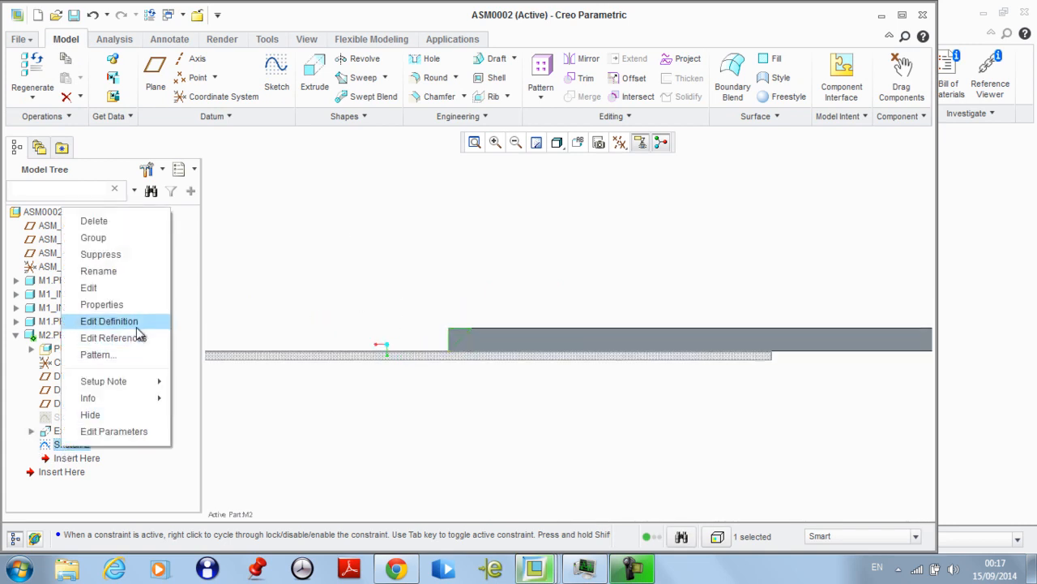
click(121, 316)
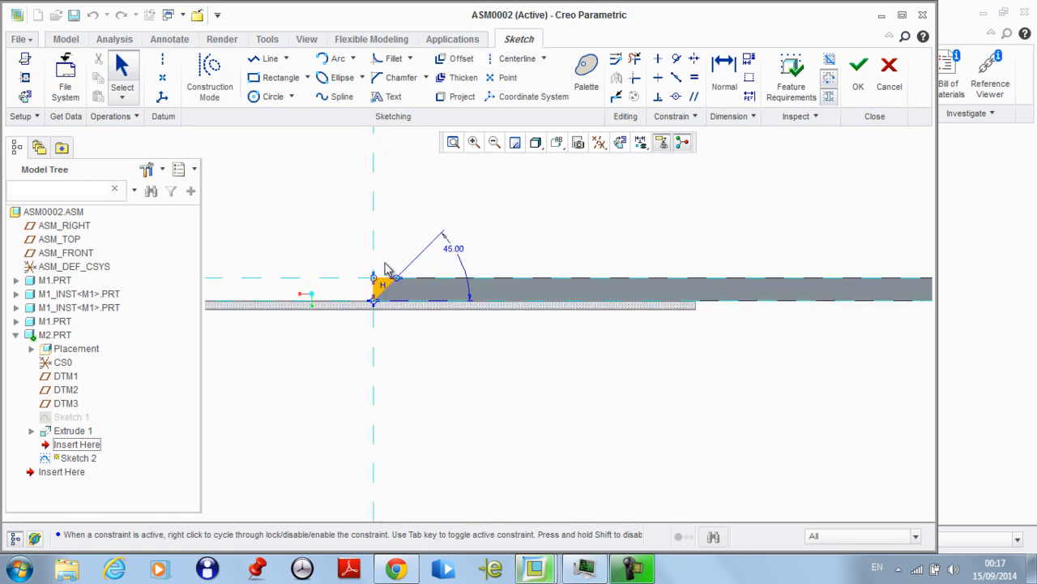
click(857, 71)
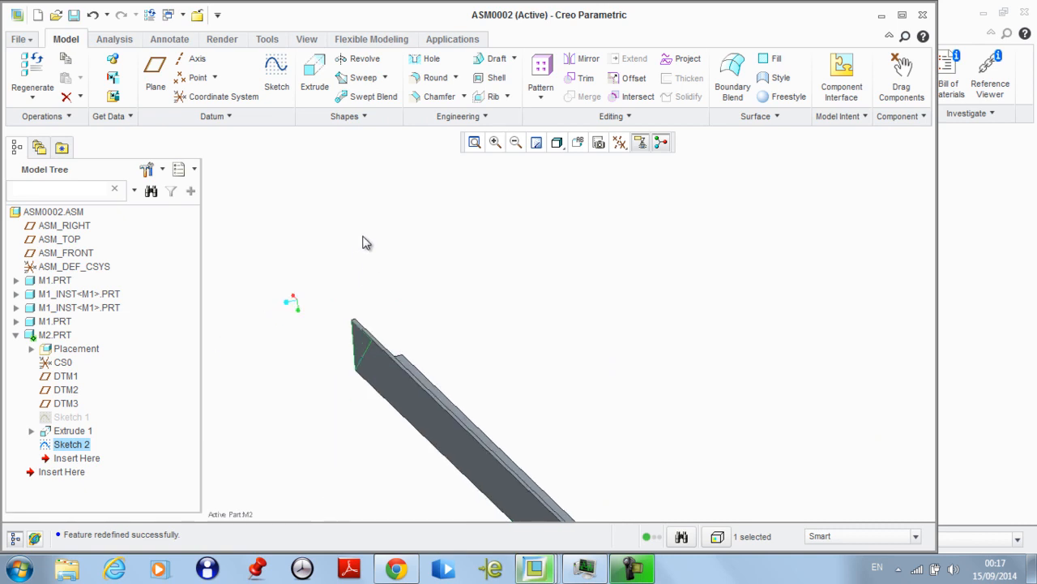
Extrude Sketch 2 as a material-removing cut up to a selected face of the beam to mitre its end
click(302, 87)
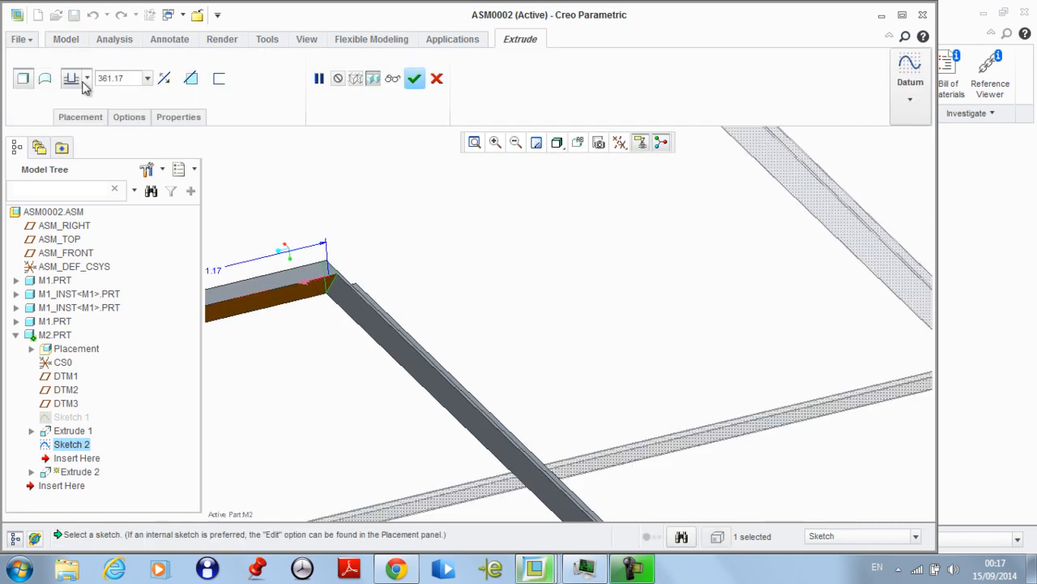
click(87, 80)
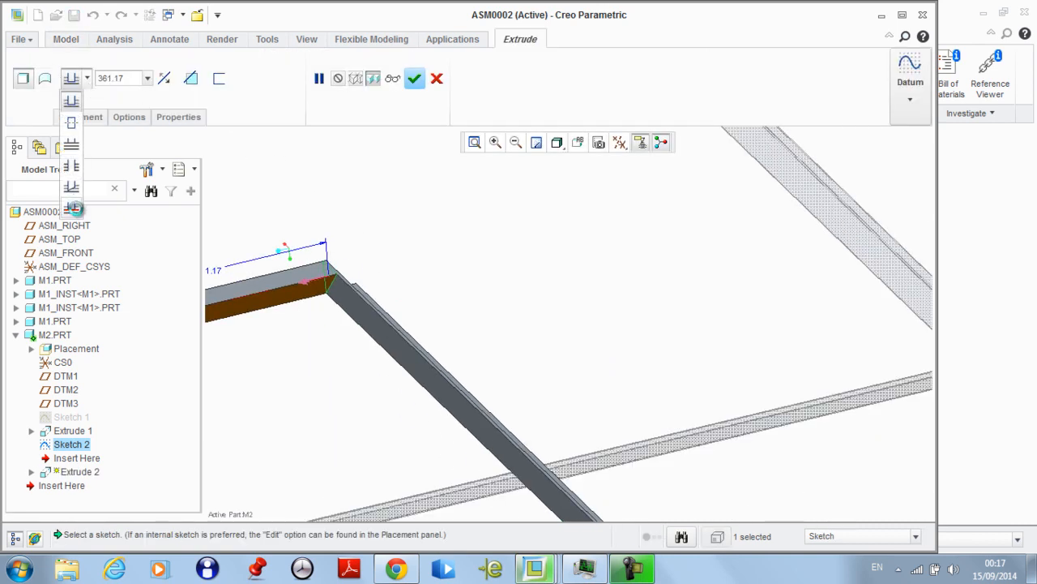
click(71, 207)
middle_drag(418, 301, 300, 285)
click(299, 285)
middle_drag(421, 312, 271, 214)
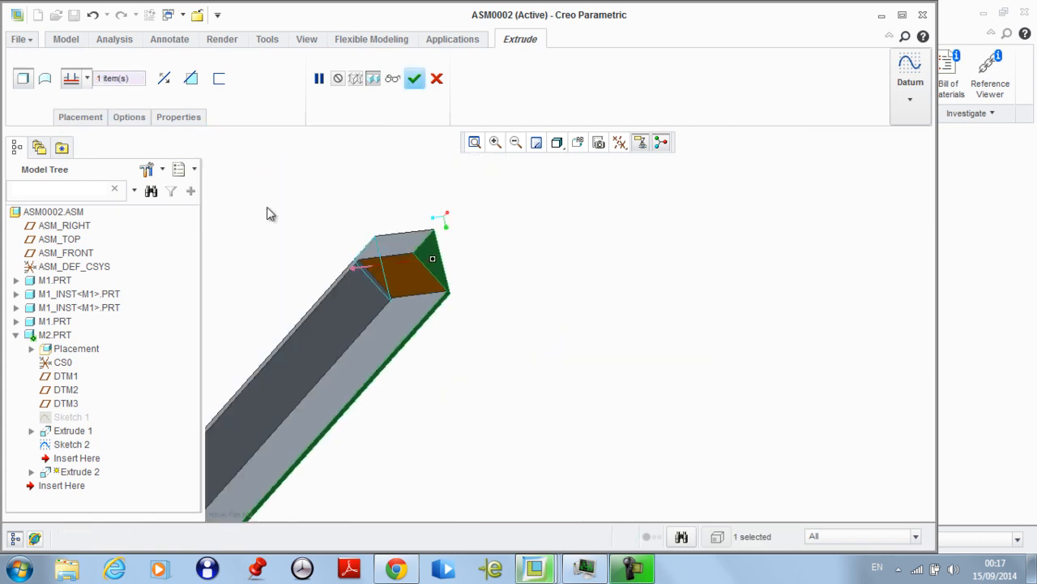
click(192, 78)
scroll(470, 194, down, 5)
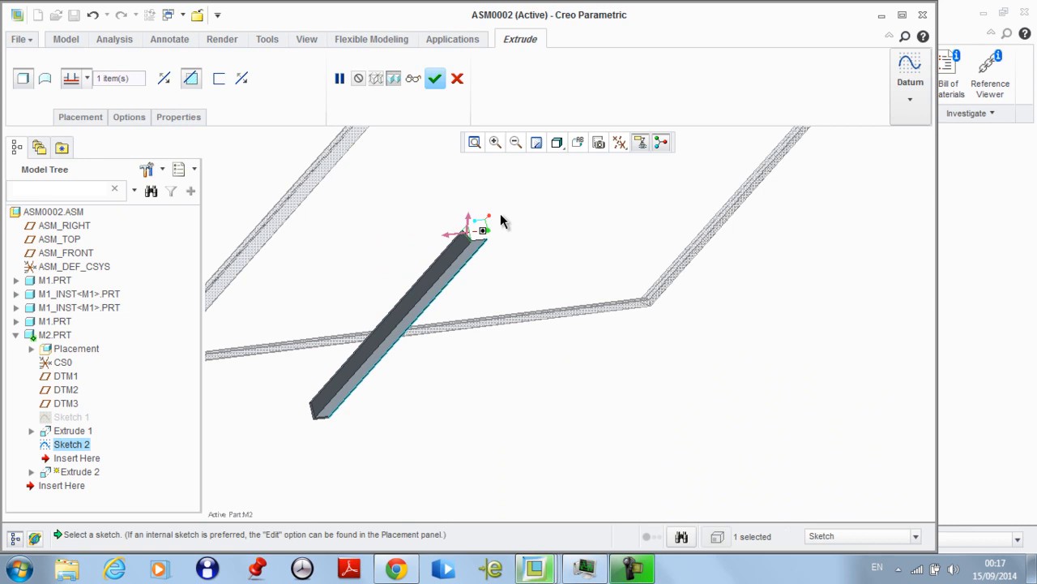
click(435, 79)
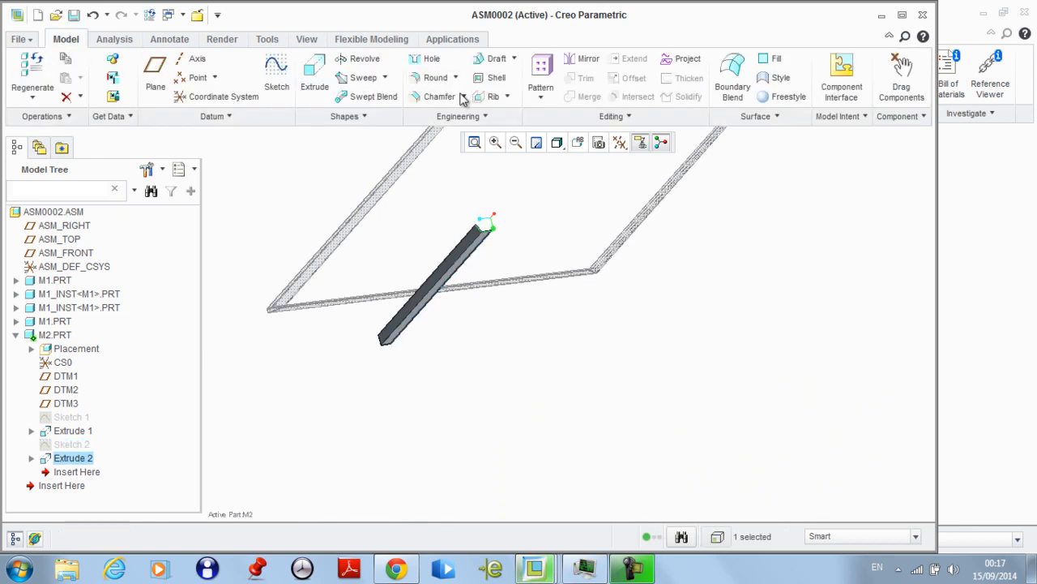
Display the datum planes and mirror the mitre cut, Extrude 2, about the DTM1 plane
click(620, 154)
click(653, 247)
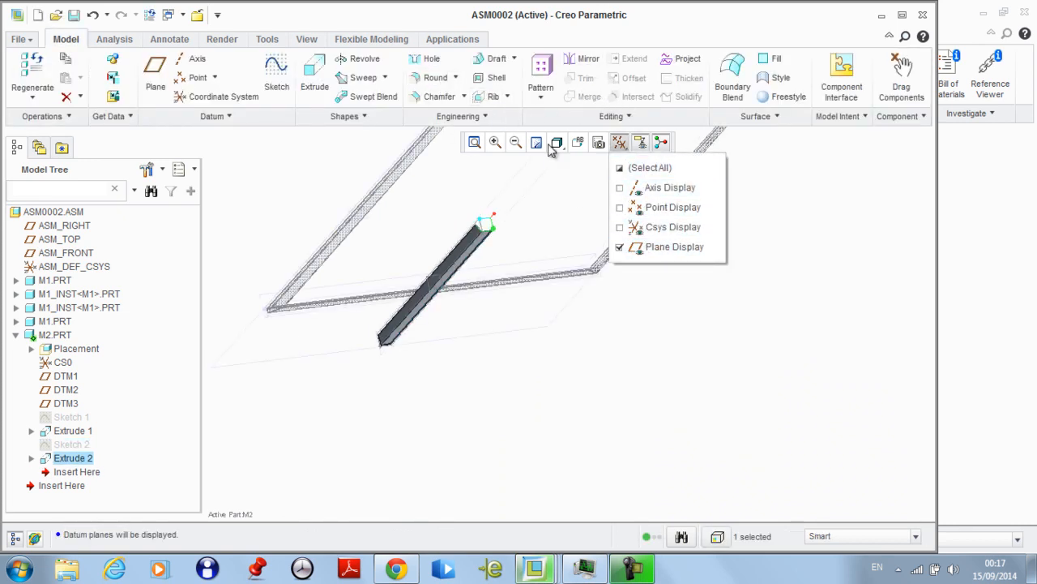
click(582, 60)
scroll(453, 268, up, 3)
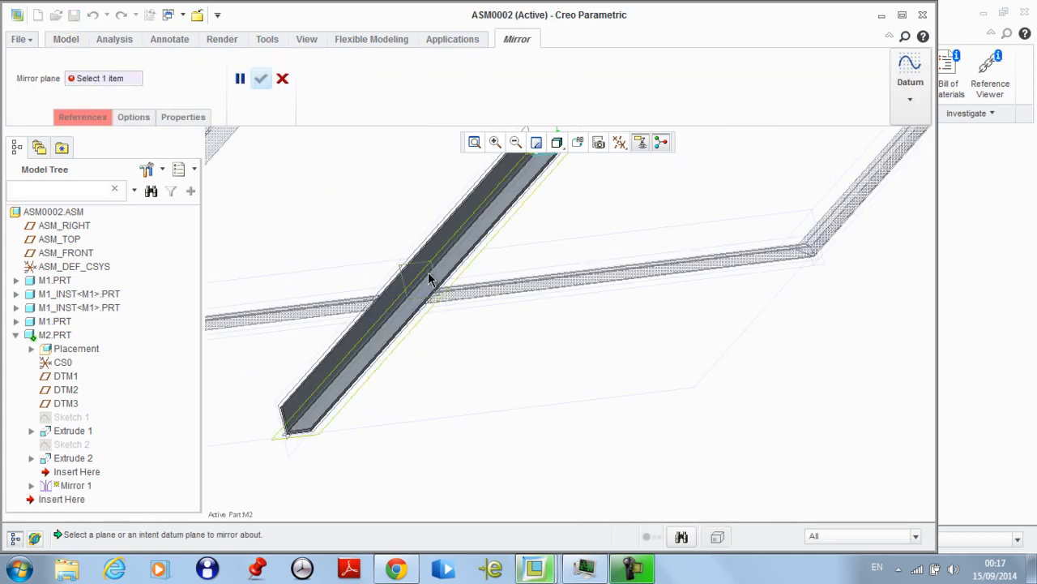
click(434, 276)
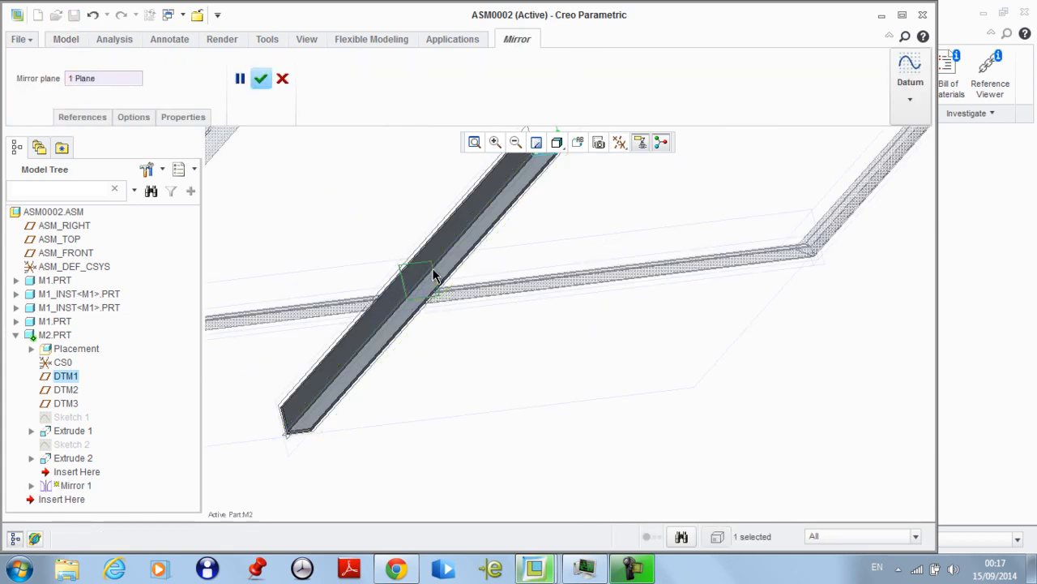
click(261, 79)
Collapse M2's feature list and activate the top-level ASM0002 assembly
scroll(498, 382, down, 3)
middle_drag(504, 409, 225, 333)
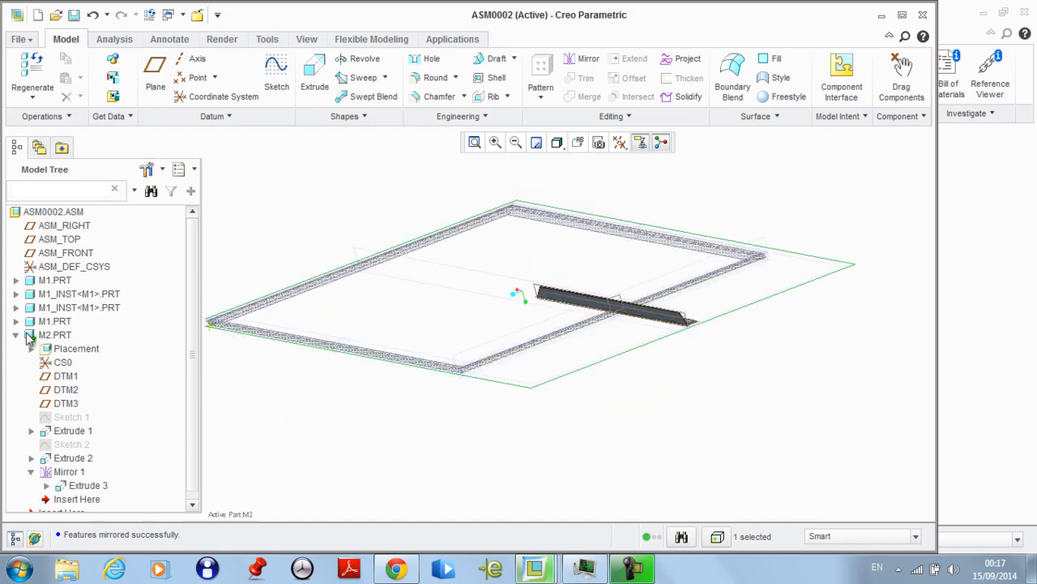
click(16, 334)
right_click(70, 212)
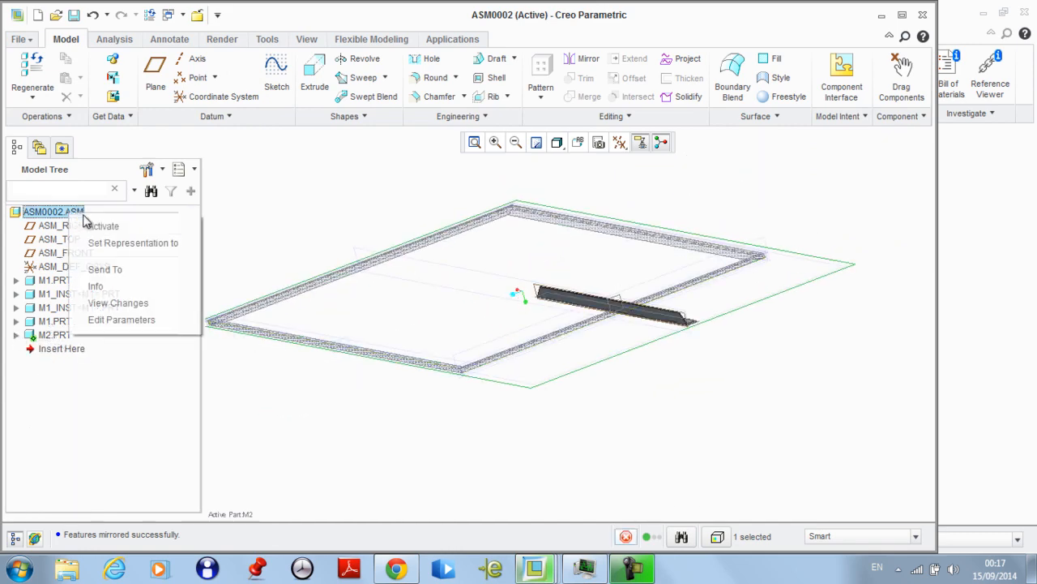
click(89, 225)
Open M2.PRT in its own window and save the part in the proposed folder
right_click(57, 334)
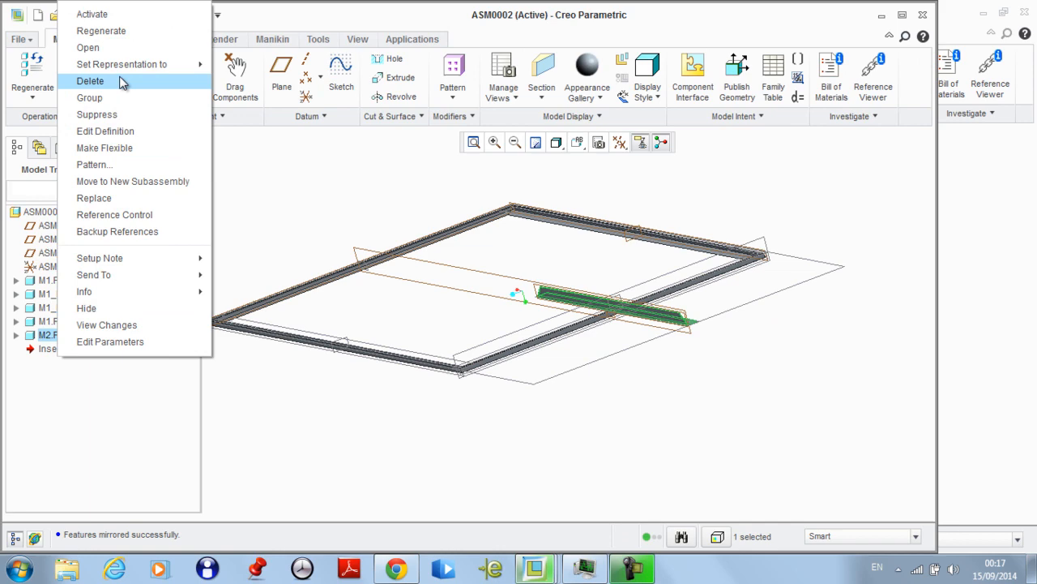
click(88, 47)
click(73, 15)
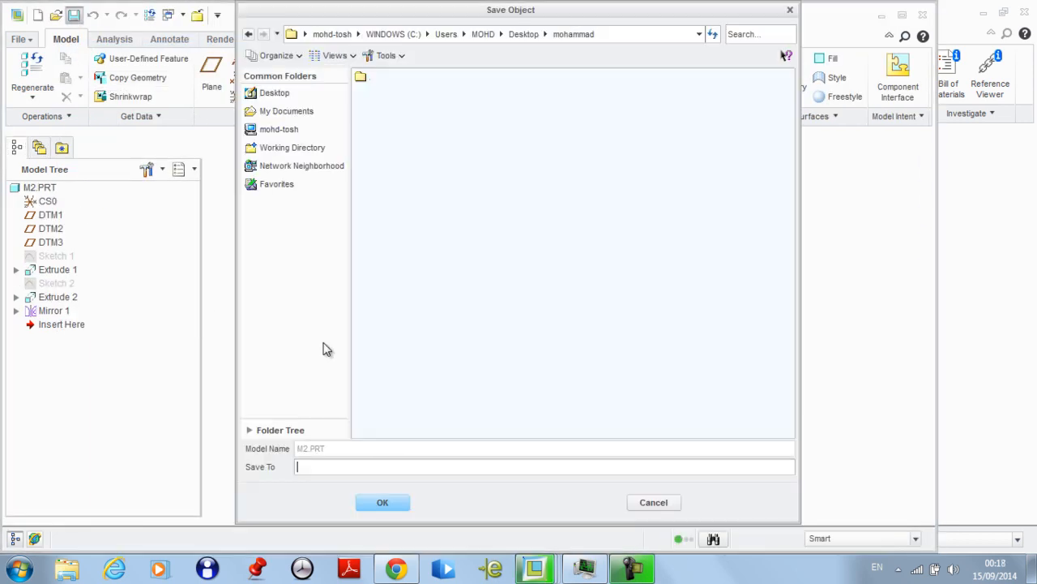
click(381, 503)
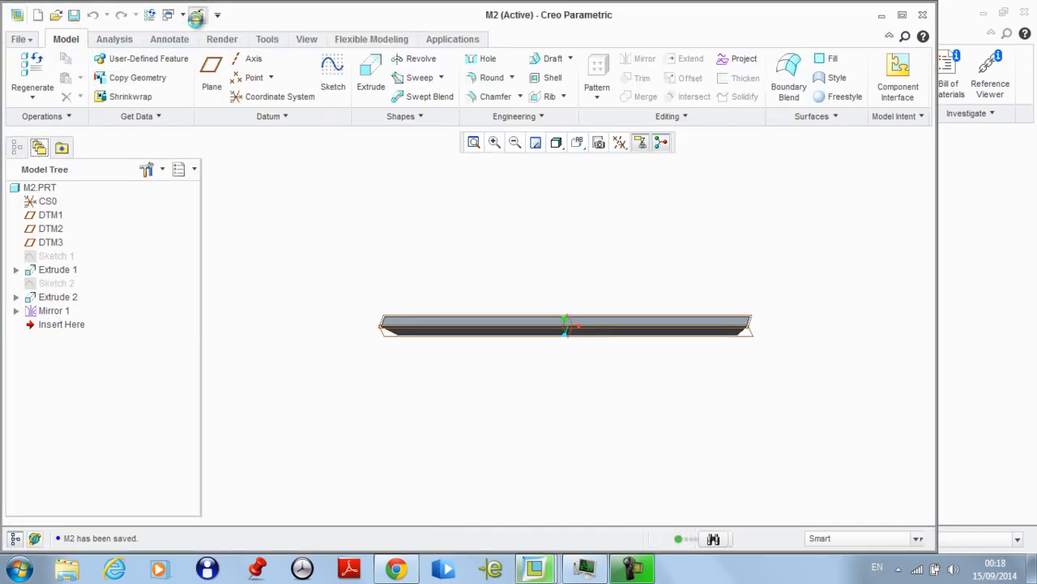
Close the M2 part window and switch to the ASM0002 assembly window
click(197, 15)
click(171, 15)
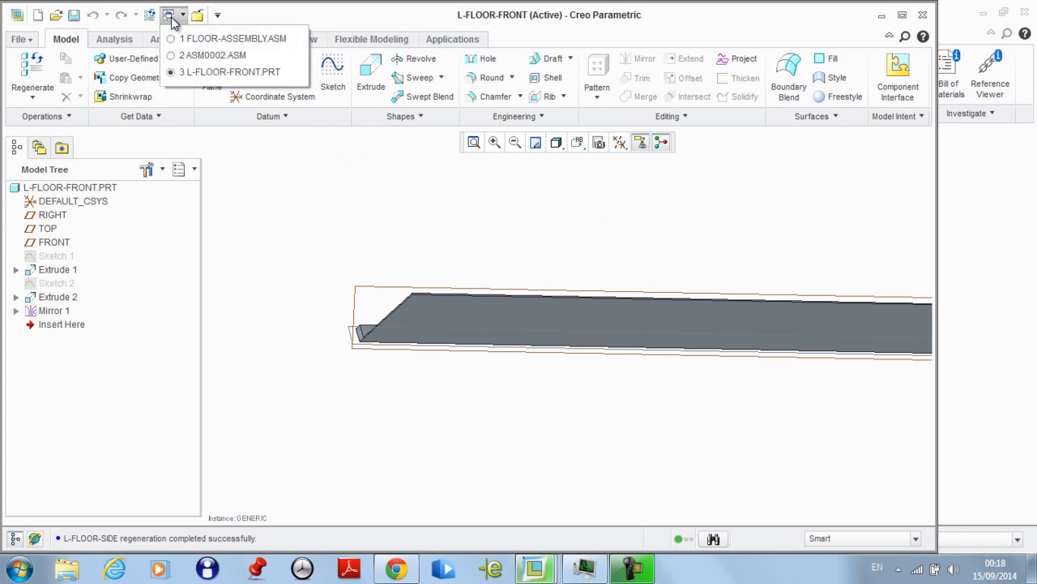
click(212, 54)
scroll(352, 289, up, 3)
click(55, 336)
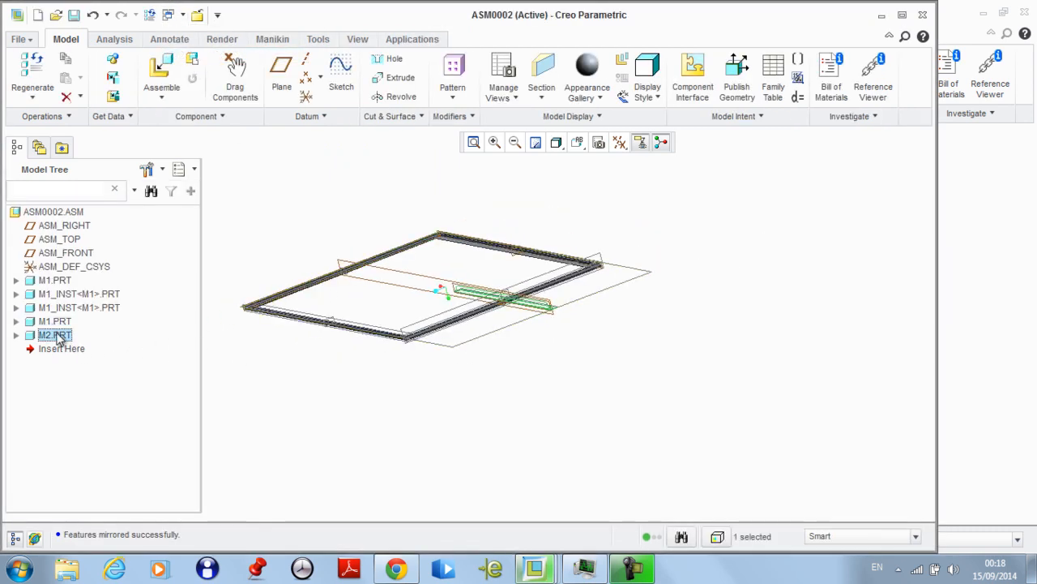
right_click(59, 338)
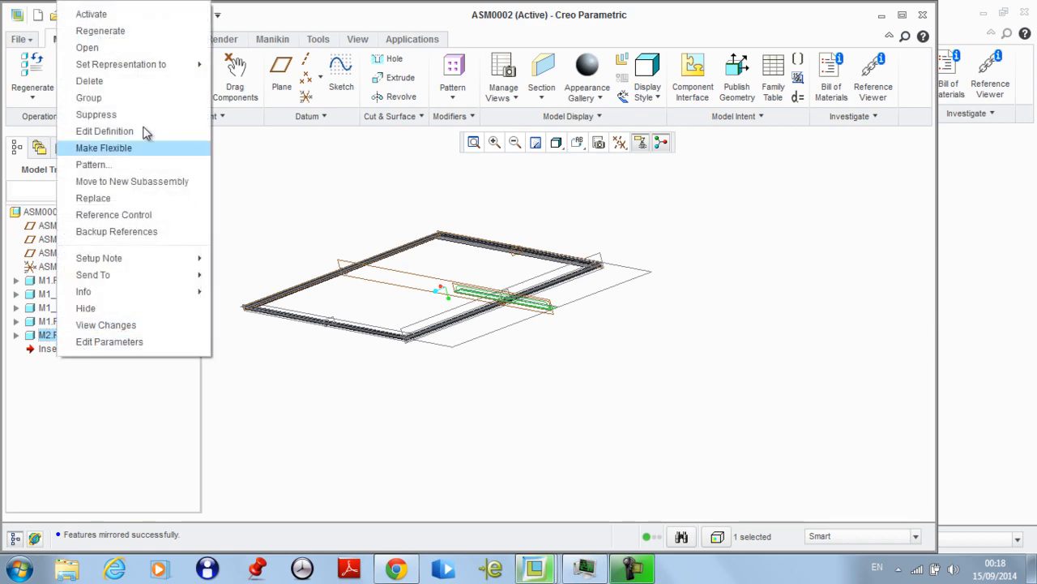
click(96, 14)
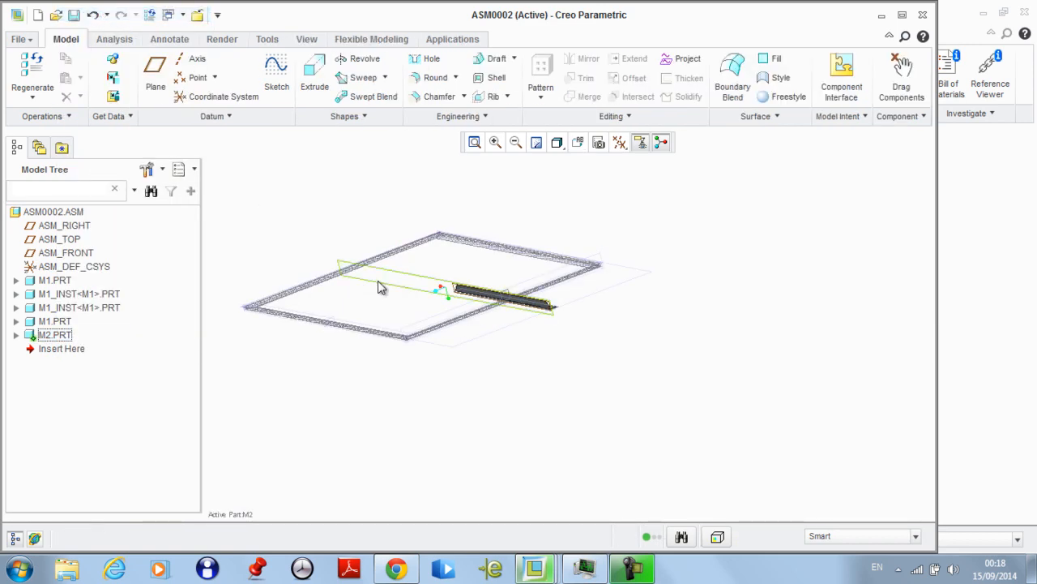
right_click(81, 216)
click(99, 223)
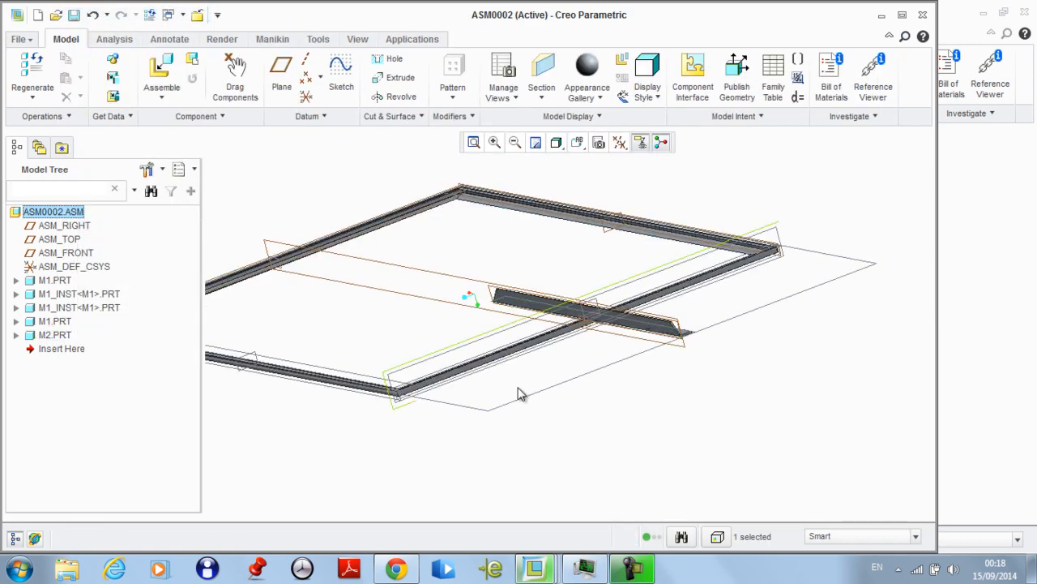
Turn off the display of all datum features in the assembly
click(619, 143)
click(621, 167)
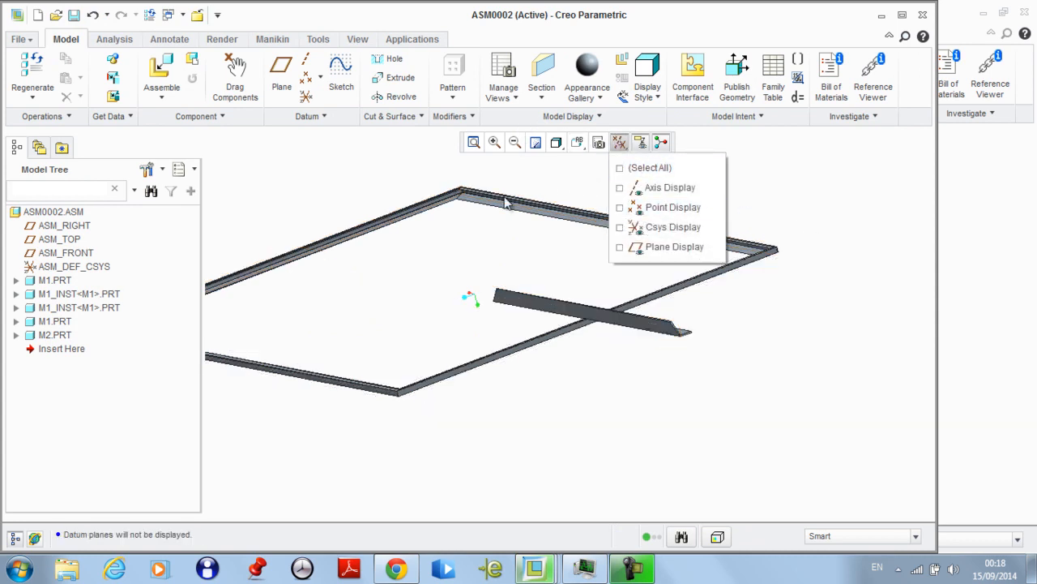
Redefine the placement of M2.PRT and delete its Default constraint
right_click(65, 337)
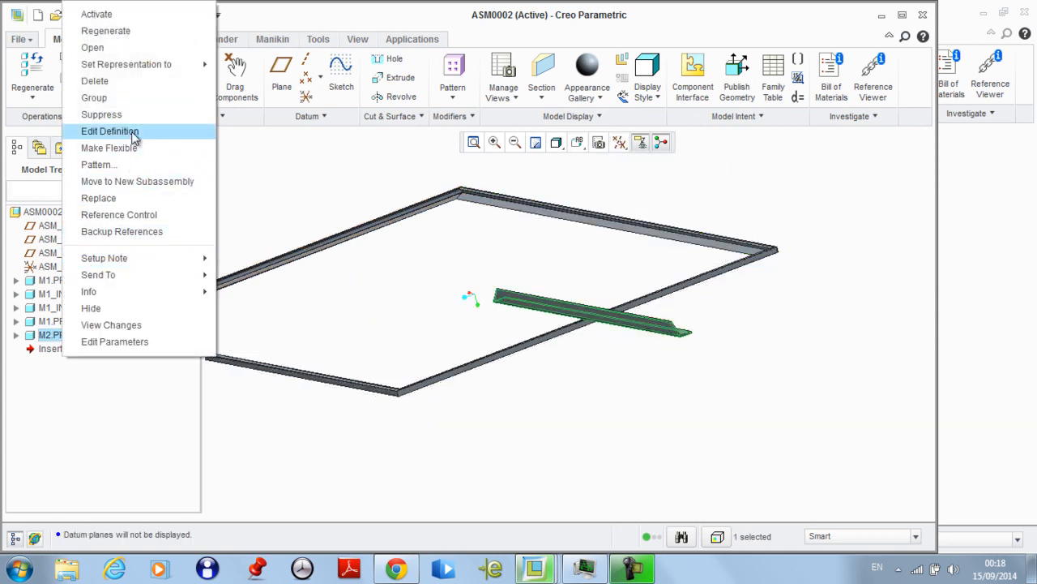
click(135, 131)
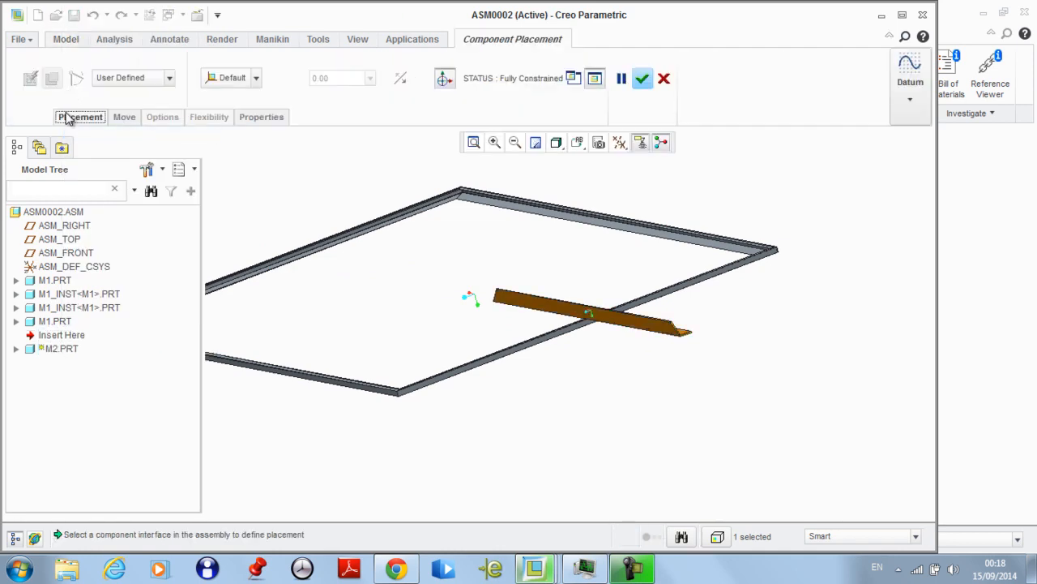
click(69, 118)
right_click(106, 159)
click(129, 163)
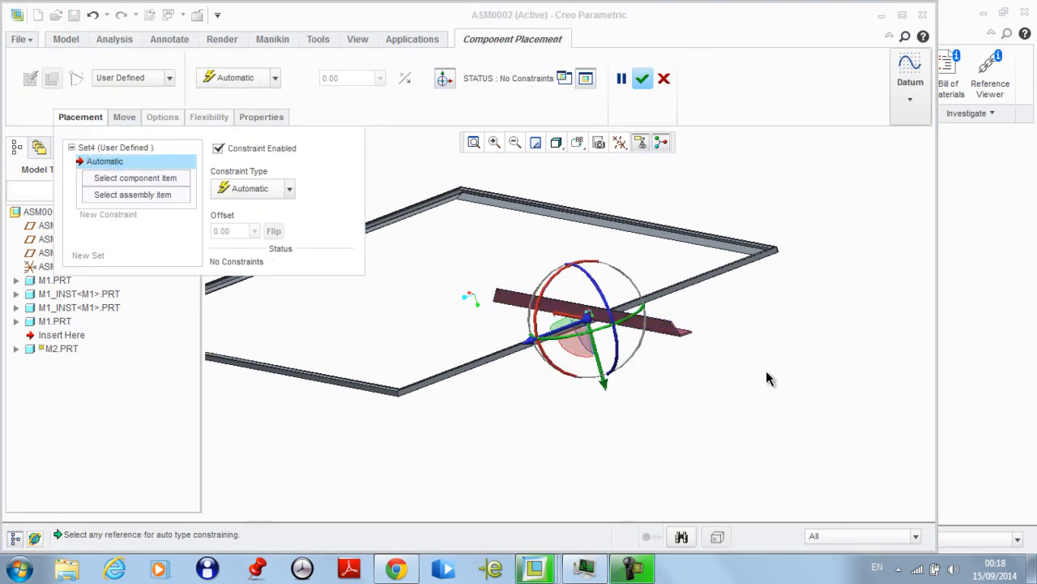
Try a Coincident constraint between an extruded face of M2 and the long face of the M1_INST frame beam
middle_drag(603, 335, 498, 332)
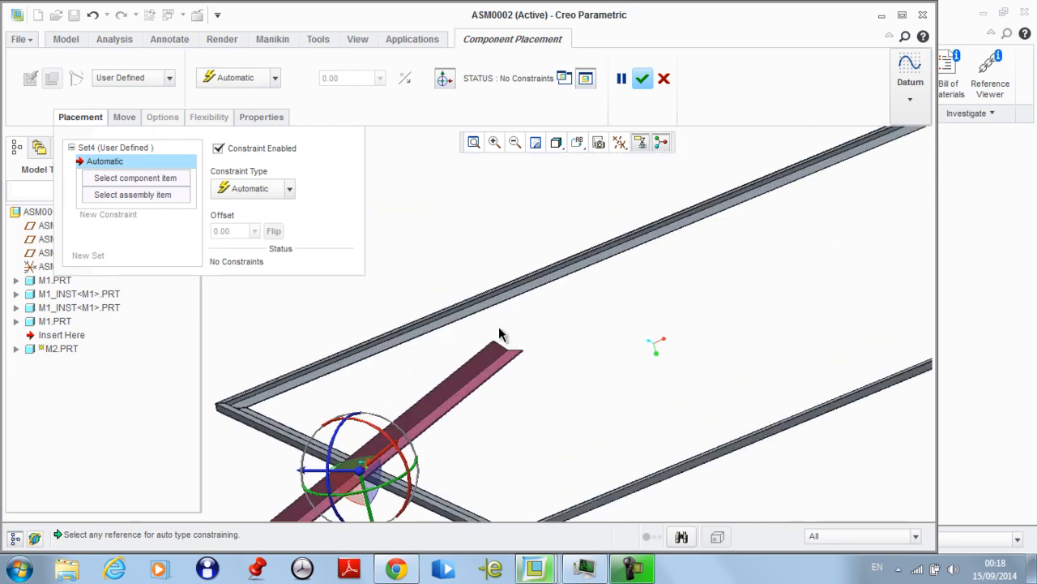
click(253, 194)
click(252, 275)
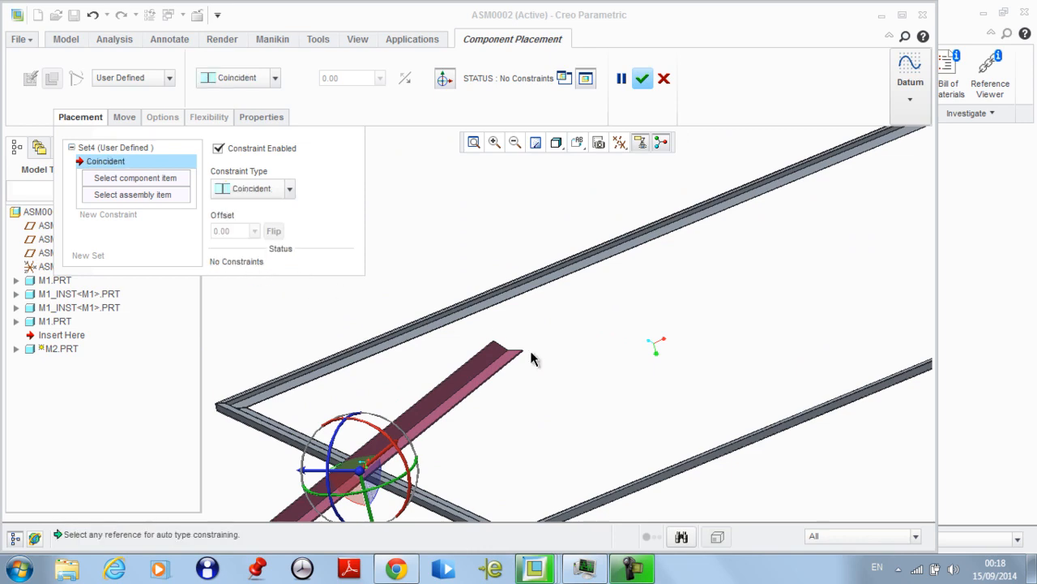
middle_drag(530, 357, 556, 411)
click(556, 412)
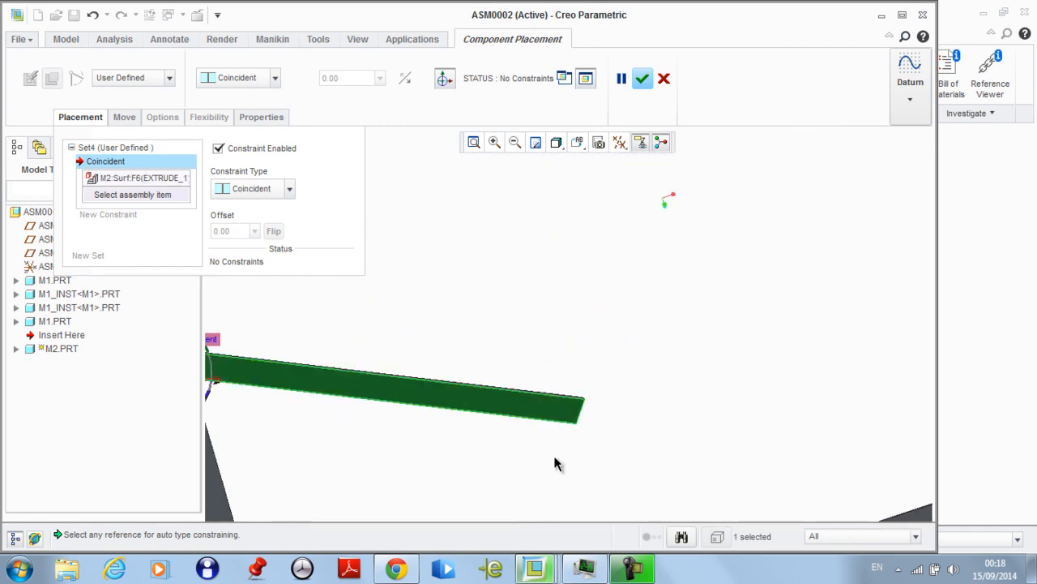
middle_drag(558, 462, 483, 392)
scroll(484, 391, down, 5)
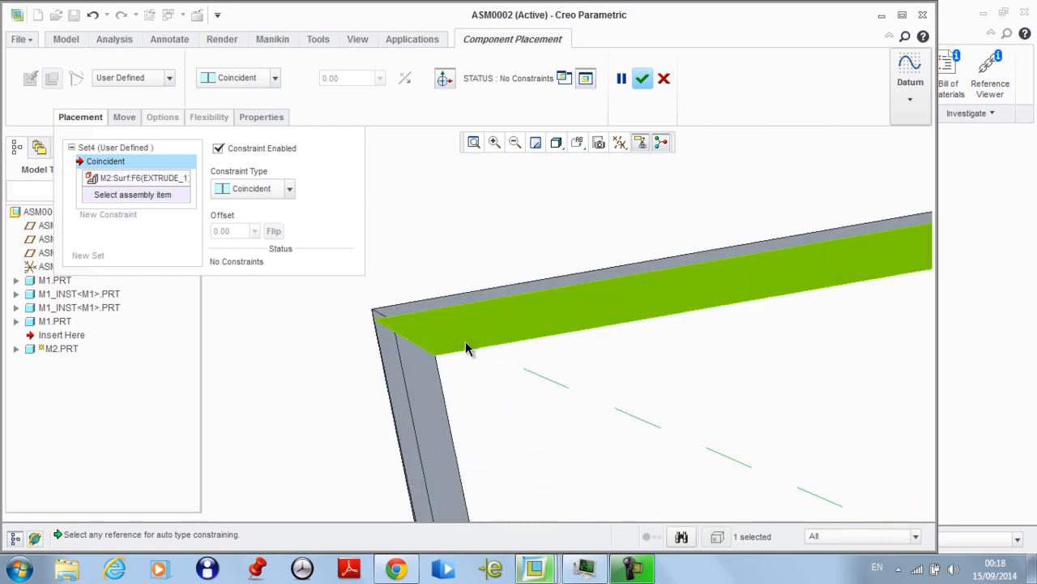
click(470, 348)
scroll(434, 339, up, 2)
scroll(434, 337, up, 2)
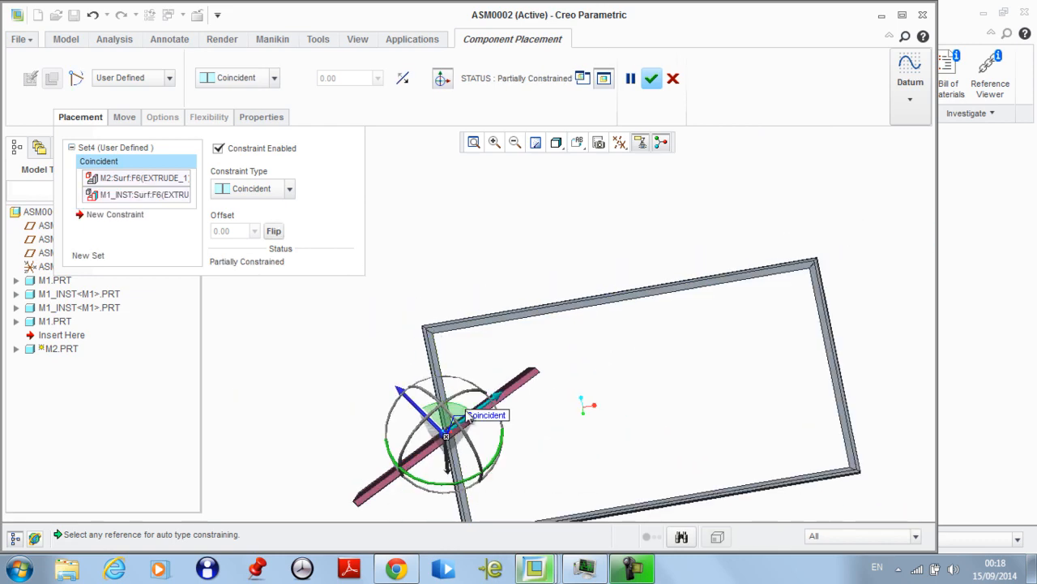
middle_drag(527, 452, 513, 424)
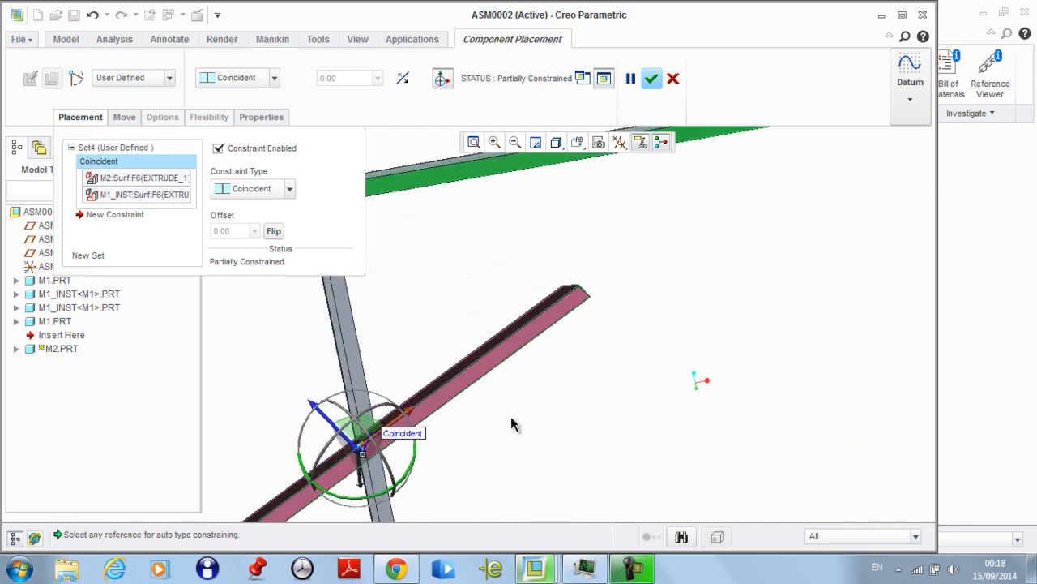
Delete the Coincident constraint between the M2 and M1_INST faces
middle_drag(576, 336, 600, 332)
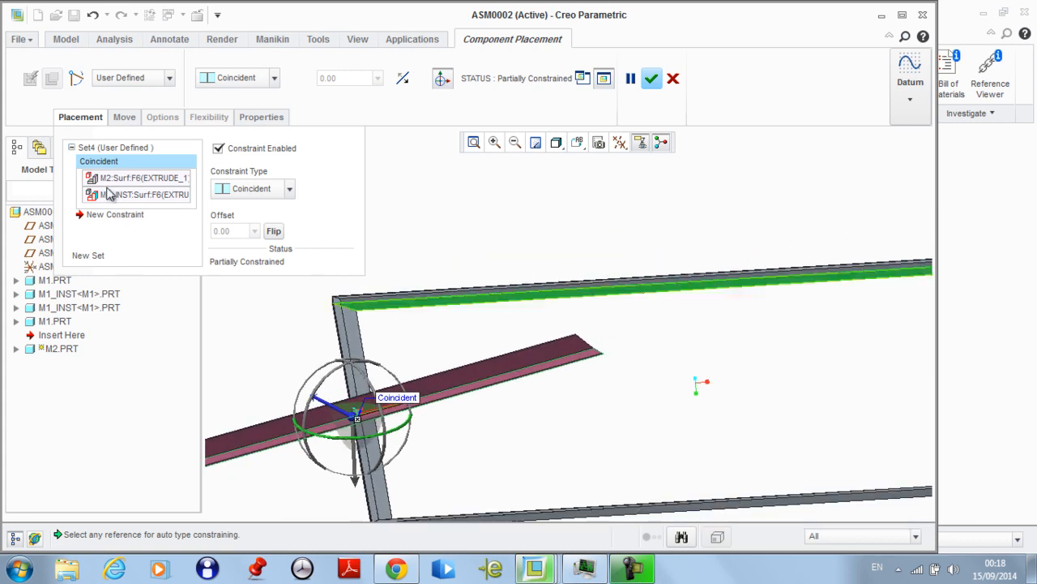
right_click(127, 159)
click(139, 161)
right_click(129, 159)
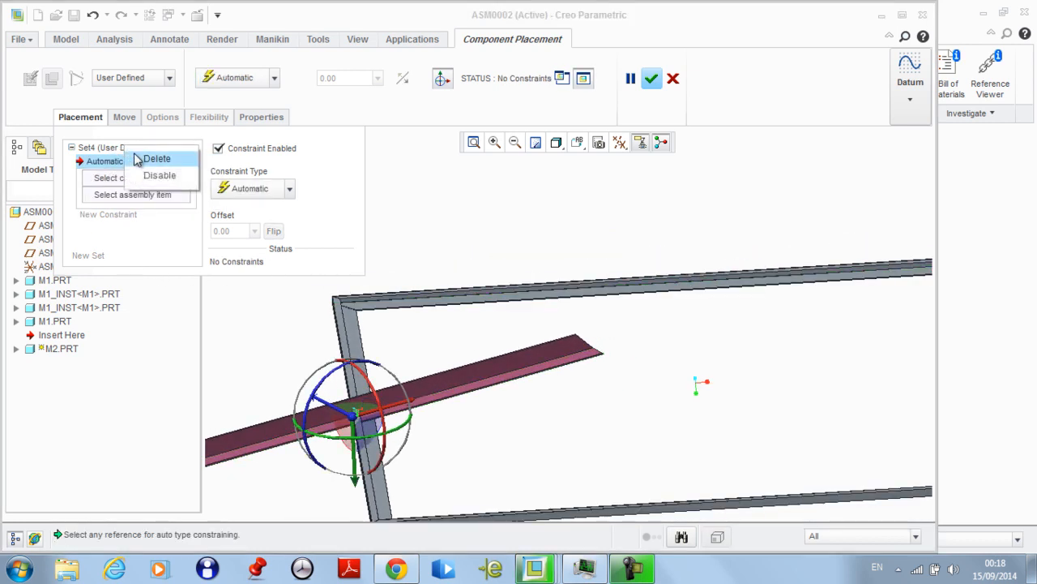
key(Escape)
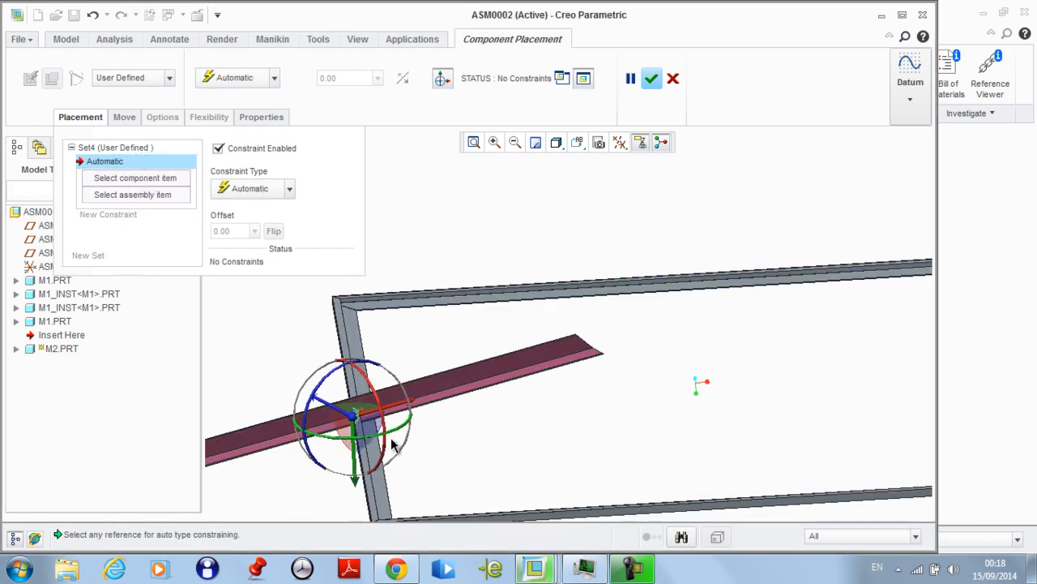
Try to constrain a mitred end edge of M2 to the mitre edge of M1_INST at the frame corner, picking edges only
middle_drag(391, 438, 388, 347)
scroll(388, 345, down, 1)
scroll(520, 347, down, 3)
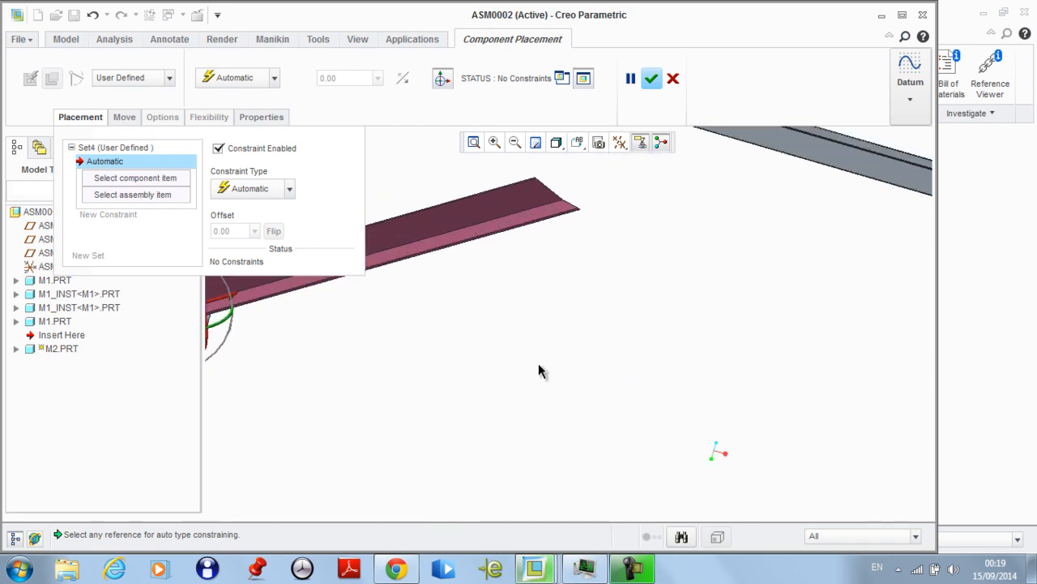
scroll(538, 364, up, 2)
click(835, 538)
click(817, 509)
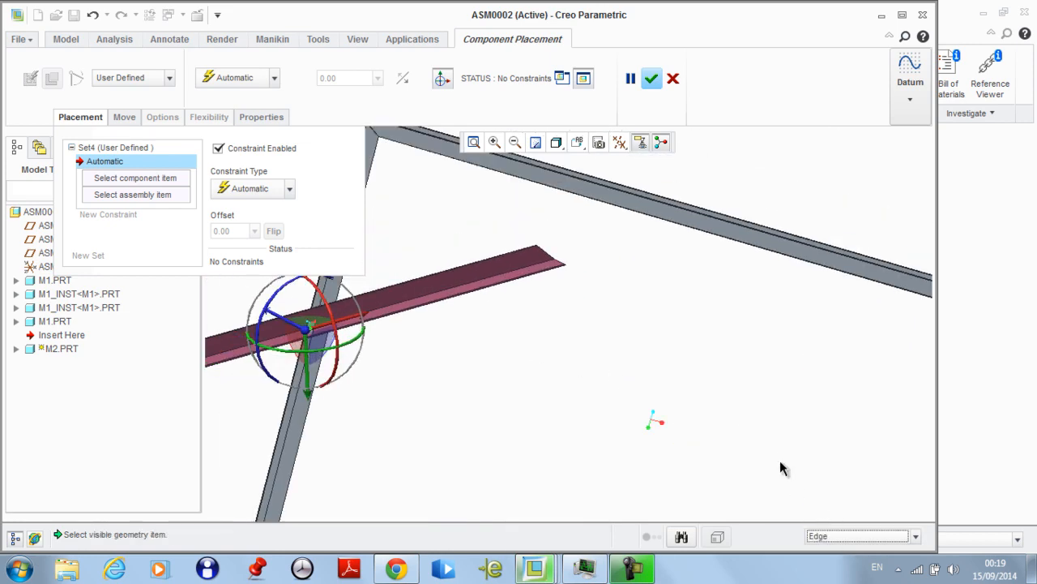
middle_drag(780, 468, 876, 387)
click(876, 388)
key(ctrl+d)
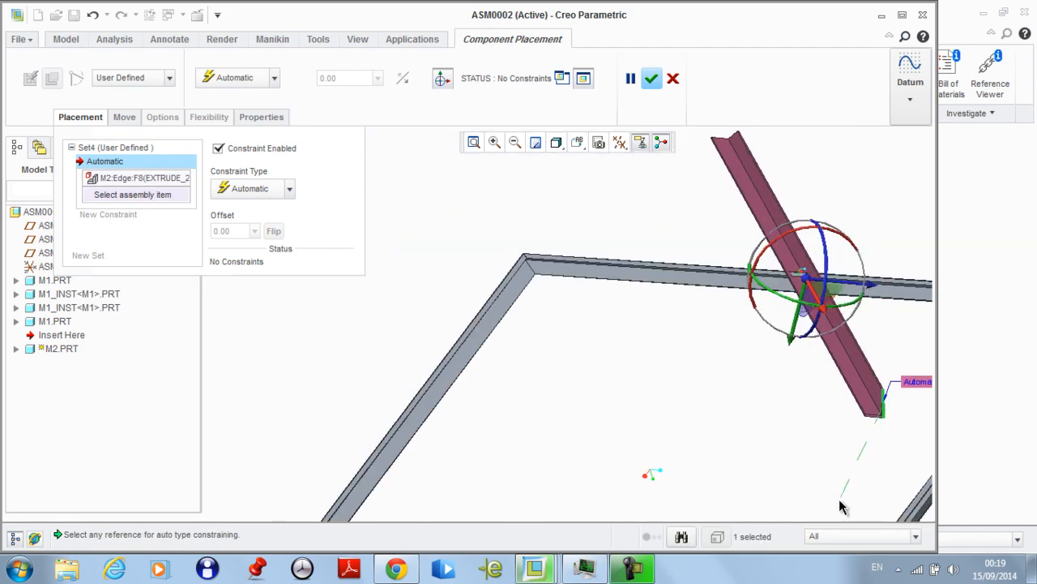
click(833, 536)
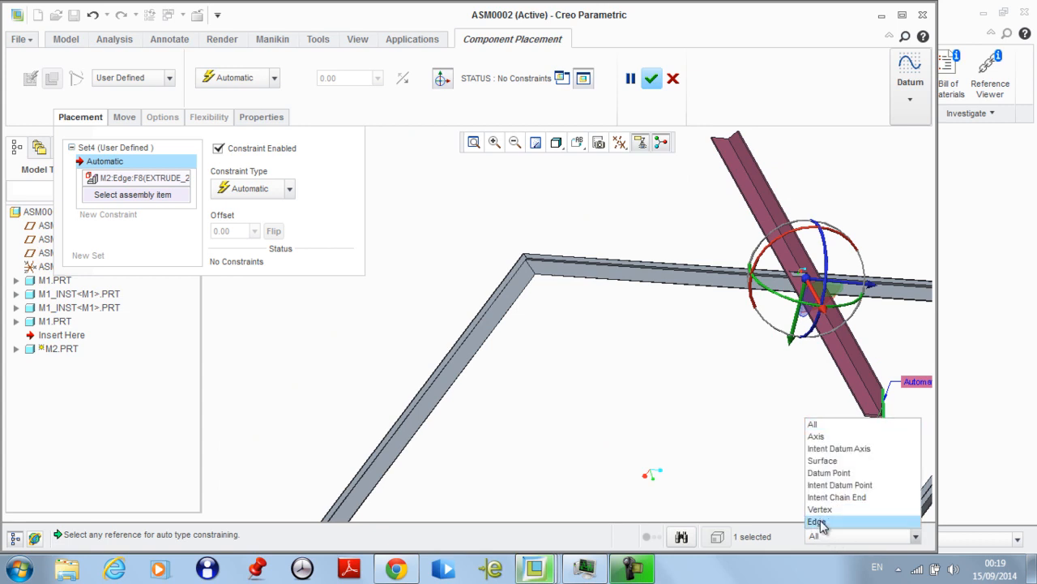
click(819, 521)
scroll(597, 319, up, 3)
click(484, 233)
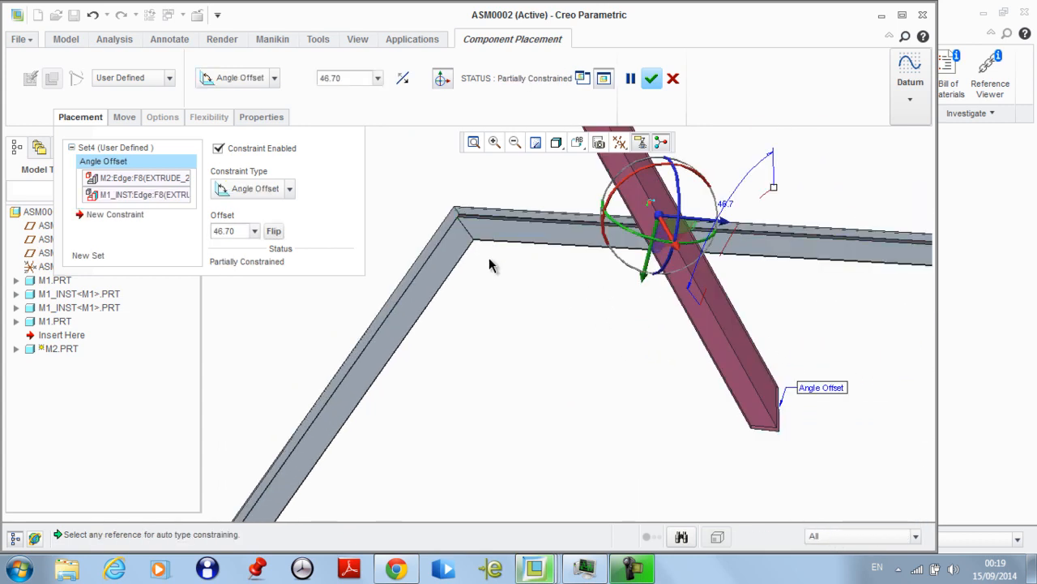
Try Coincident as the constraint type between the M2 and M1_INST mitre edges
click(240, 78)
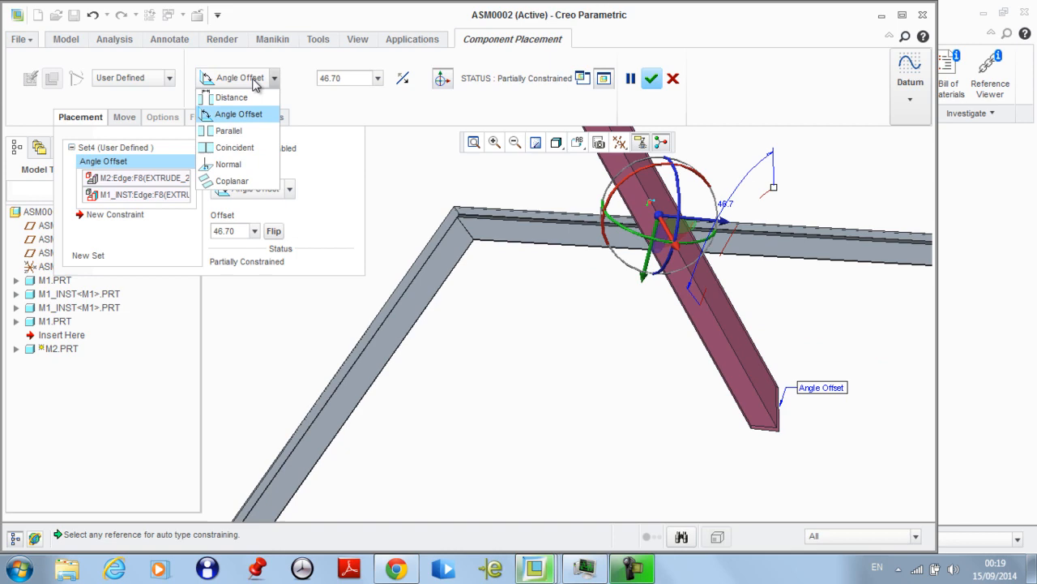
click(235, 146)
middle_drag(607, 308, 632, 321)
scroll(569, 328, up, 2)
scroll(570, 327, up, 1)
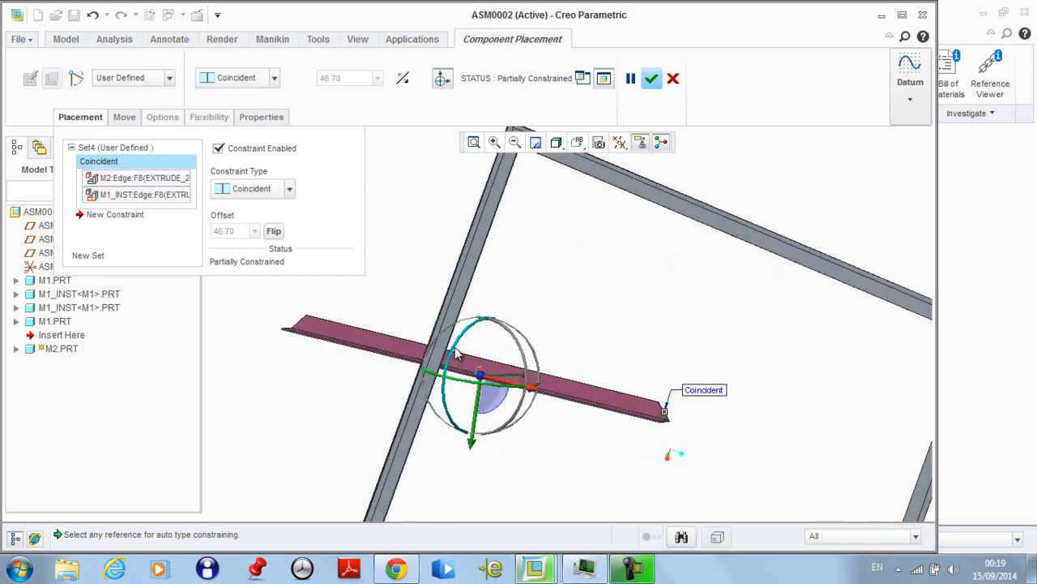
middle_drag(457, 358, 528, 339)
scroll(528, 339, down, 1)
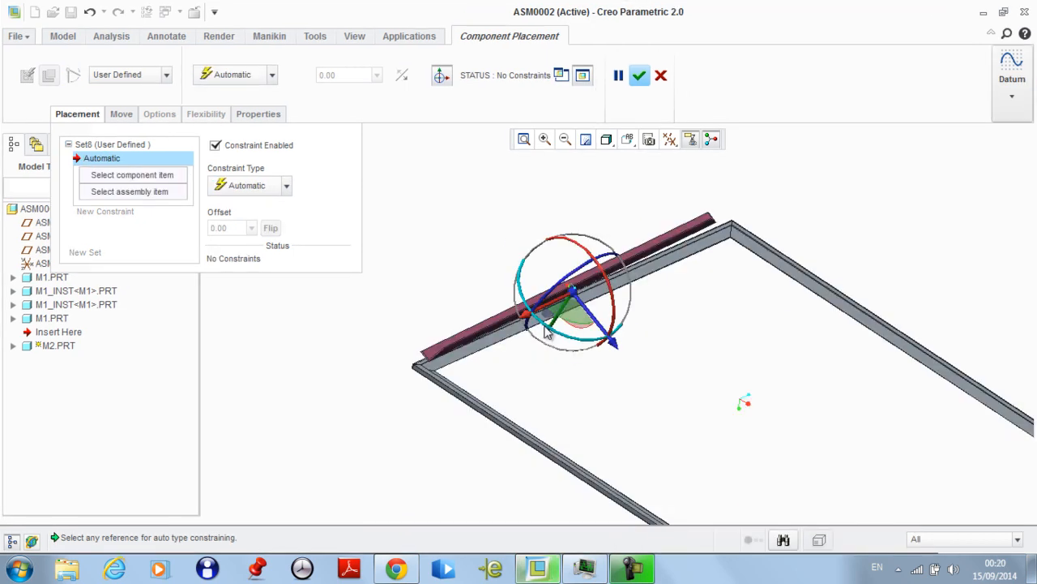
Make the extruded face of M2 Coincident with the face of the adjacent M1 beam, and shift M2 inside the frame
scroll(303, 248, up, 2)
scroll(408, 292, down, 2)
scroll(581, 412, up, 3)
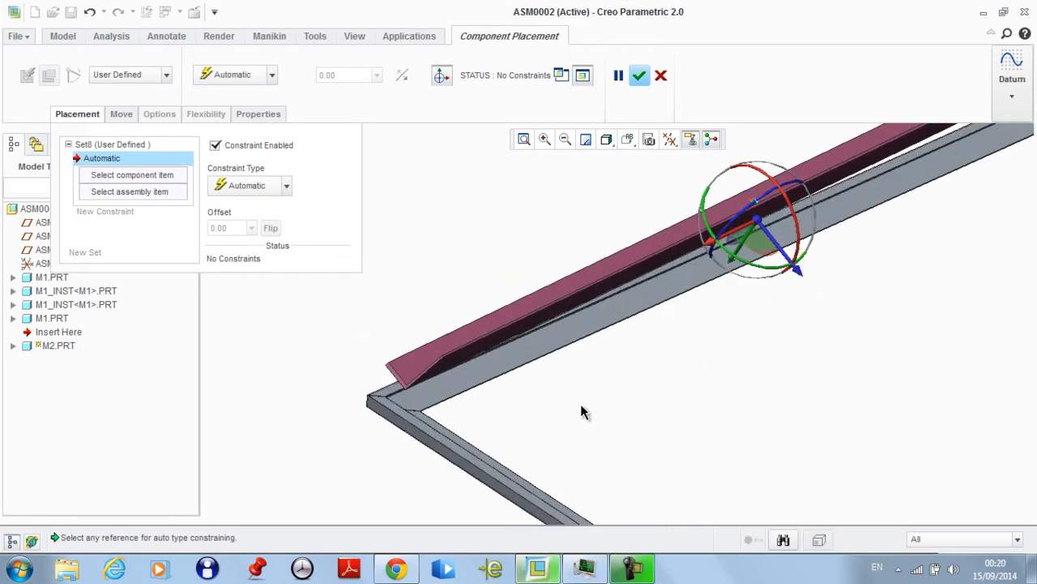
click(499, 359)
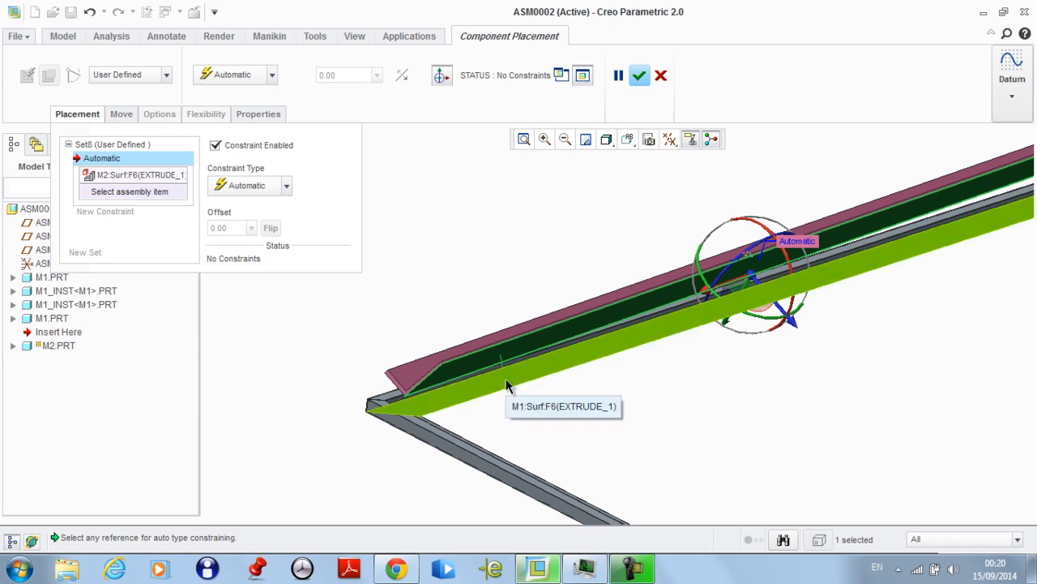
click(508, 386)
click(247, 79)
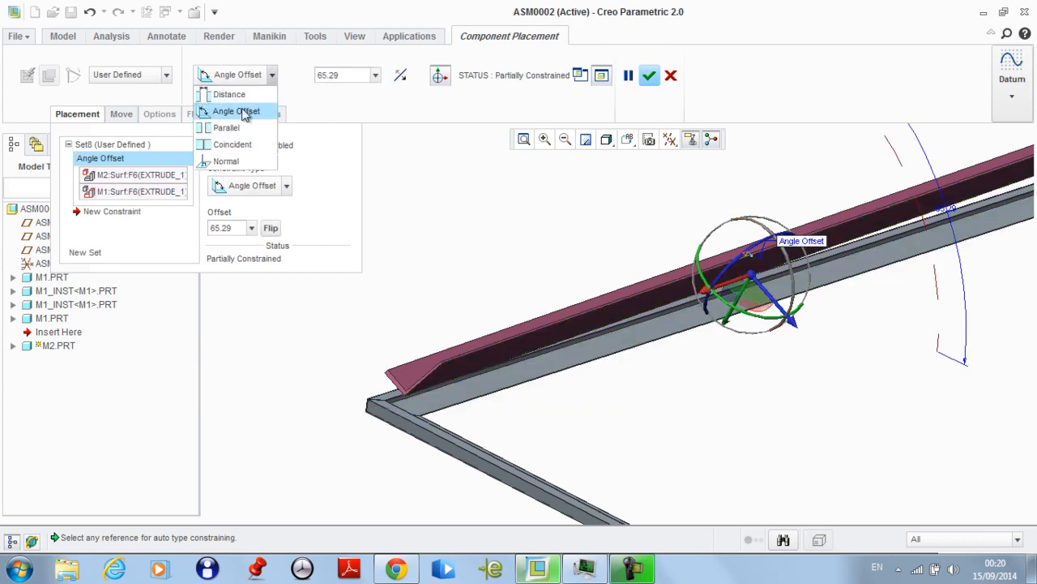
click(235, 144)
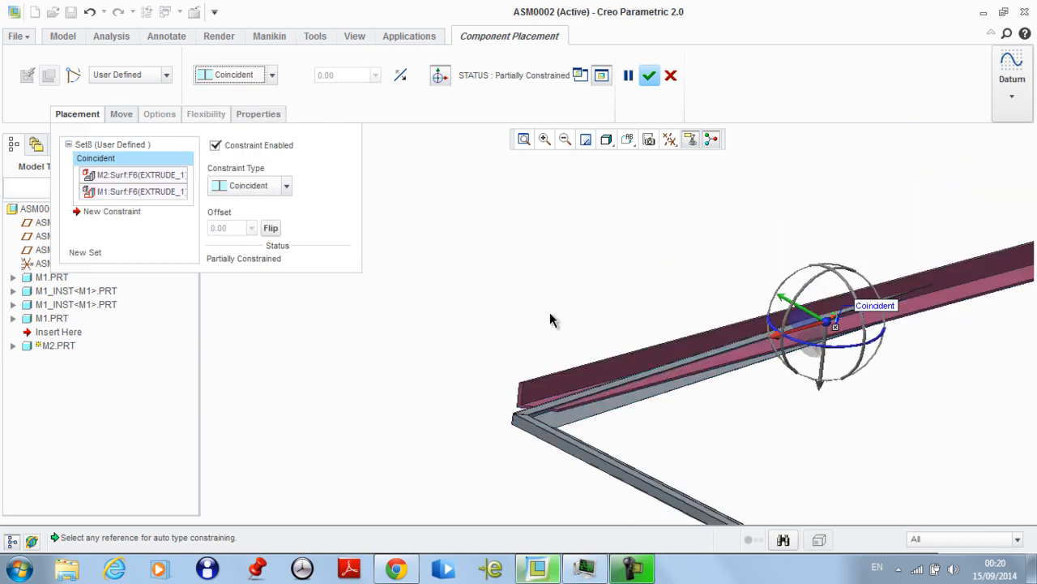
middle_drag(551, 320, 556, 321)
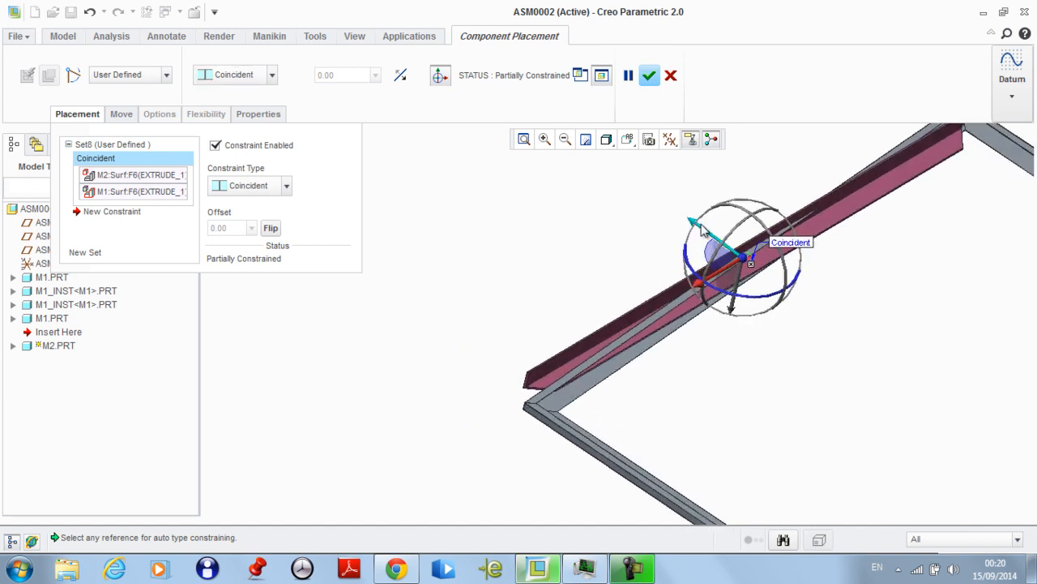
drag(703, 231, 746, 260)
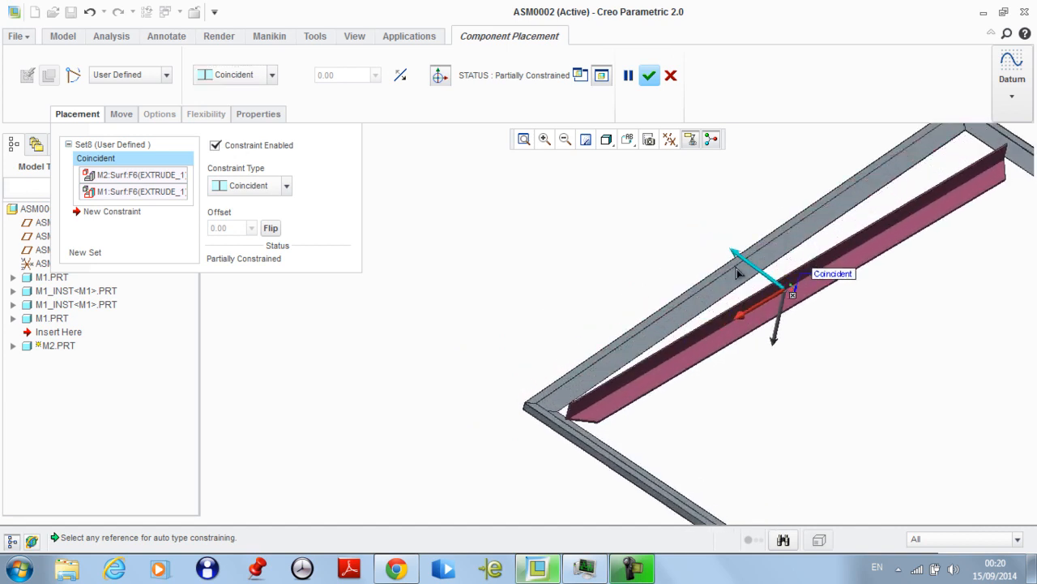
Add a Coincident constraint between the mitred end edge of M2 and the M1_INST mitre edge at the near frame corner
click(933, 539)
click(932, 512)
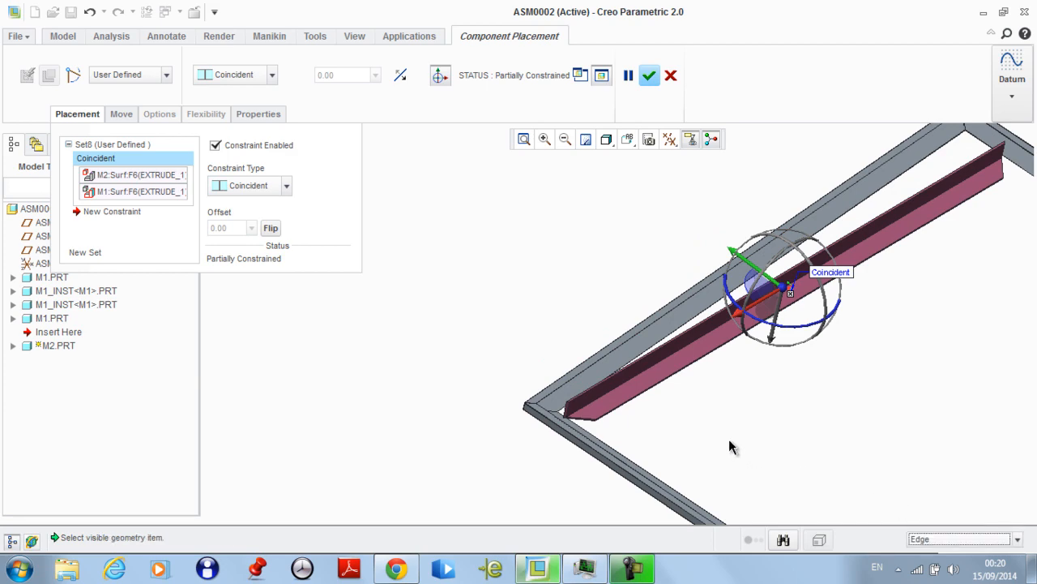
middle_drag(729, 440, 463, 272)
click(618, 454)
scroll(463, 272, up, 6)
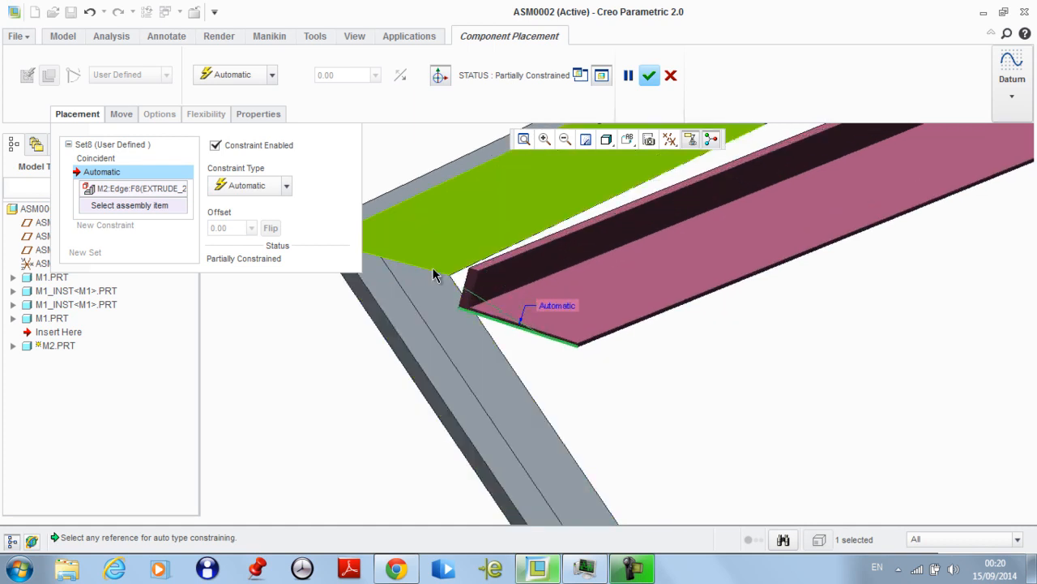
click(950, 539)
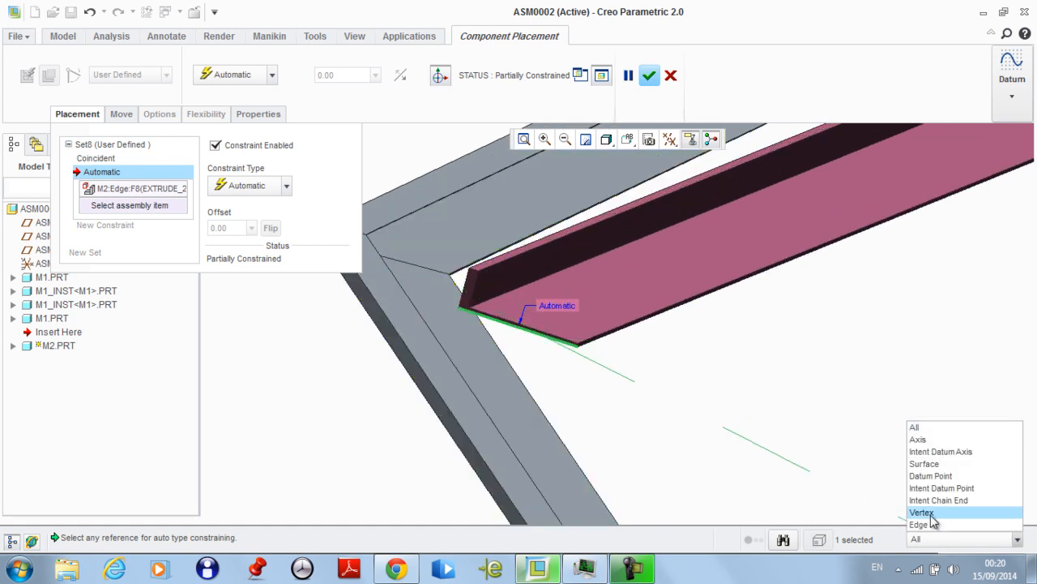
click(936, 510)
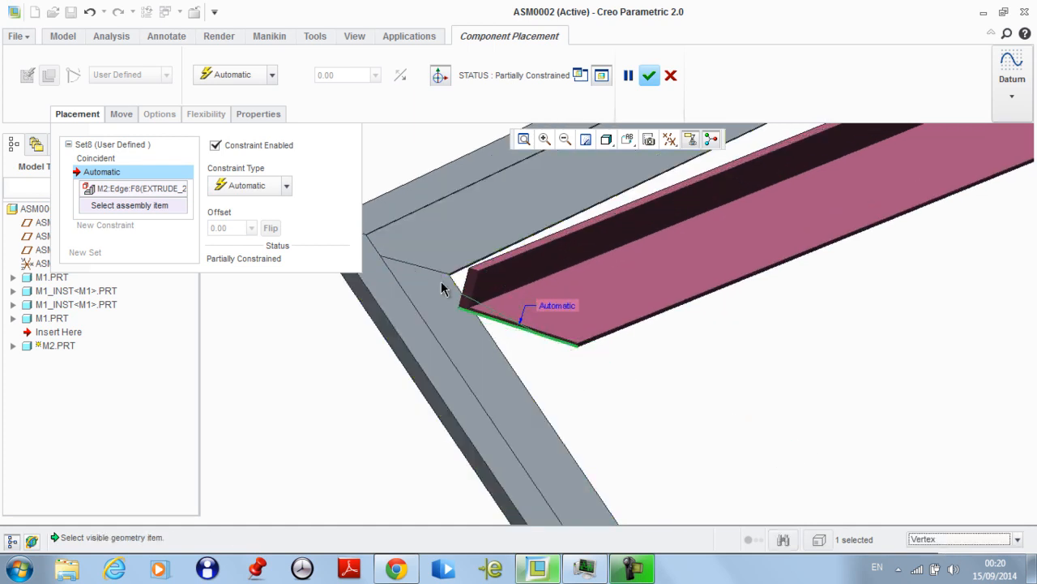
click(962, 540)
click(957, 525)
click(421, 292)
scroll(409, 324, down, 5)
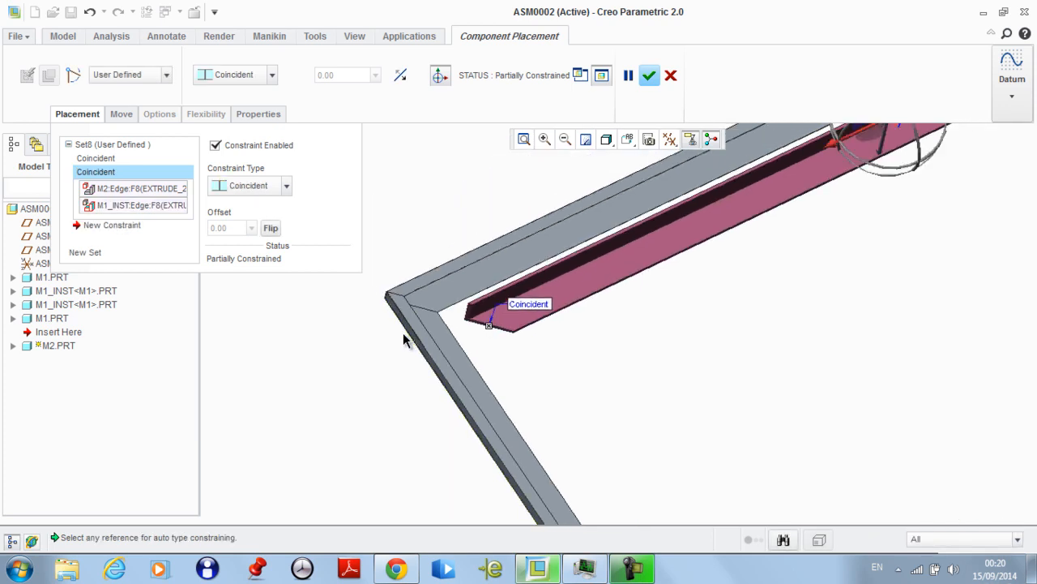
Constrain M2's end edge to the M1 mitre edge at the far frame corner as Oriented, picking edges only, and finish the component placement
click(912, 539)
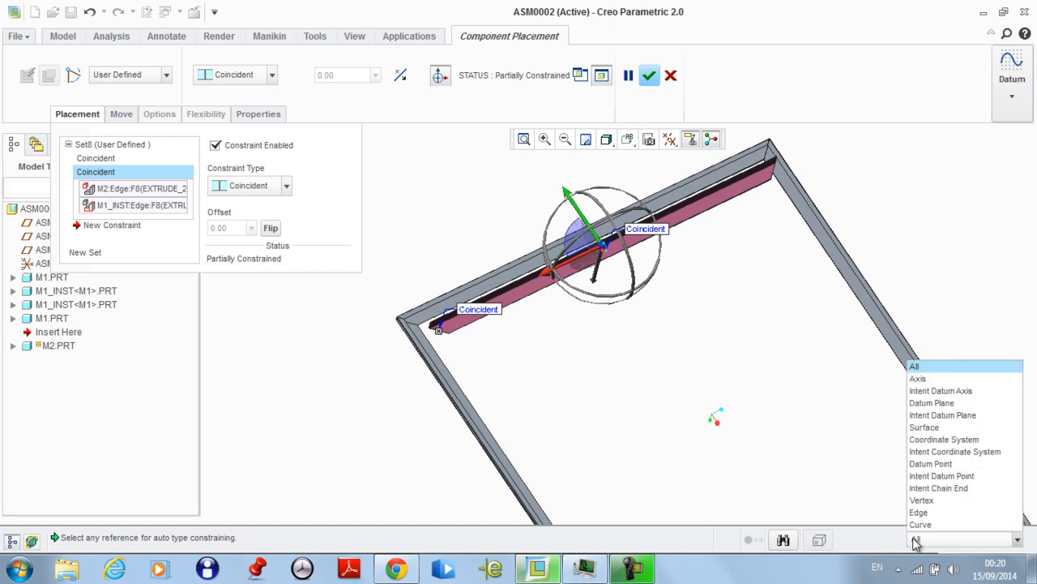
click(920, 514)
scroll(762, 154, up, 3)
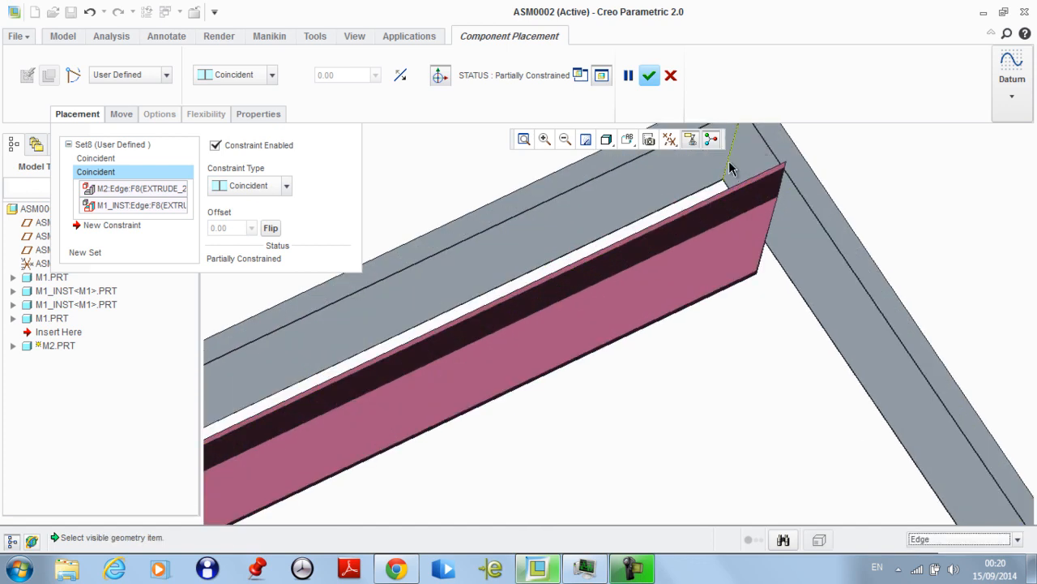
click(728, 160)
click(919, 539)
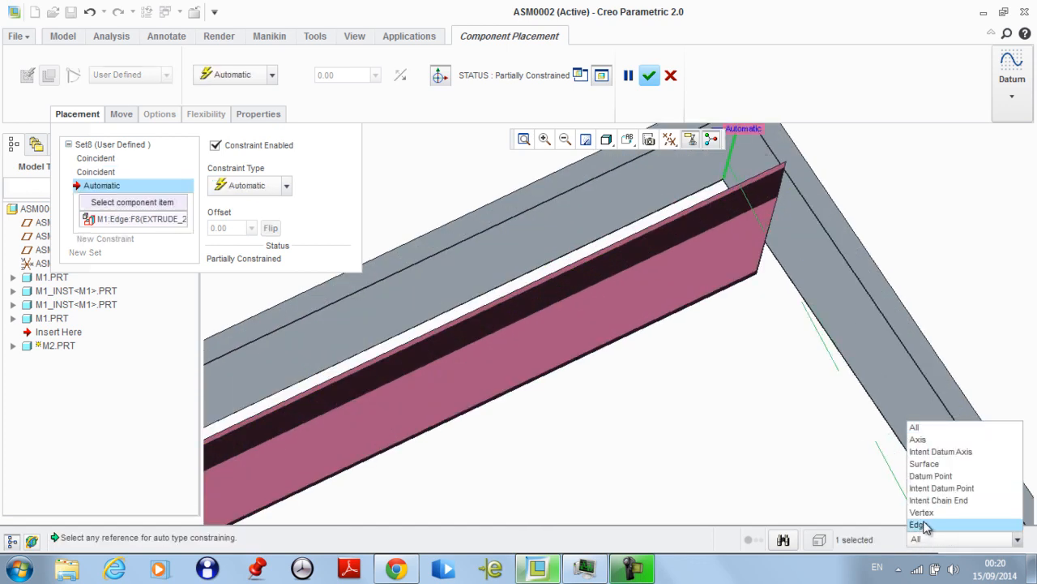
click(921, 524)
middle_drag(843, 381, 670, 227)
scroll(589, 385, up, 5)
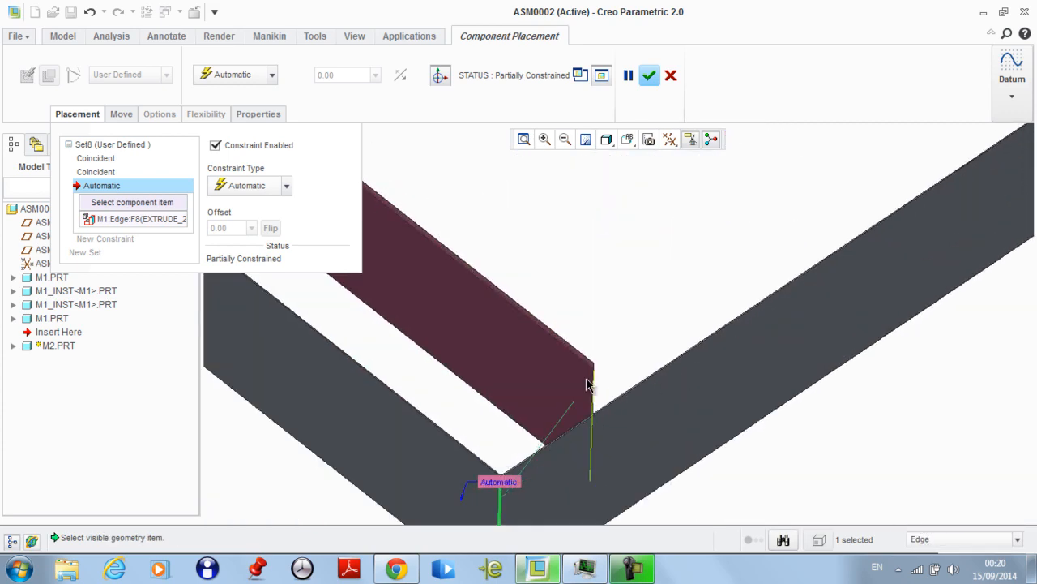
click(591, 380)
scroll(594, 377, down, 5)
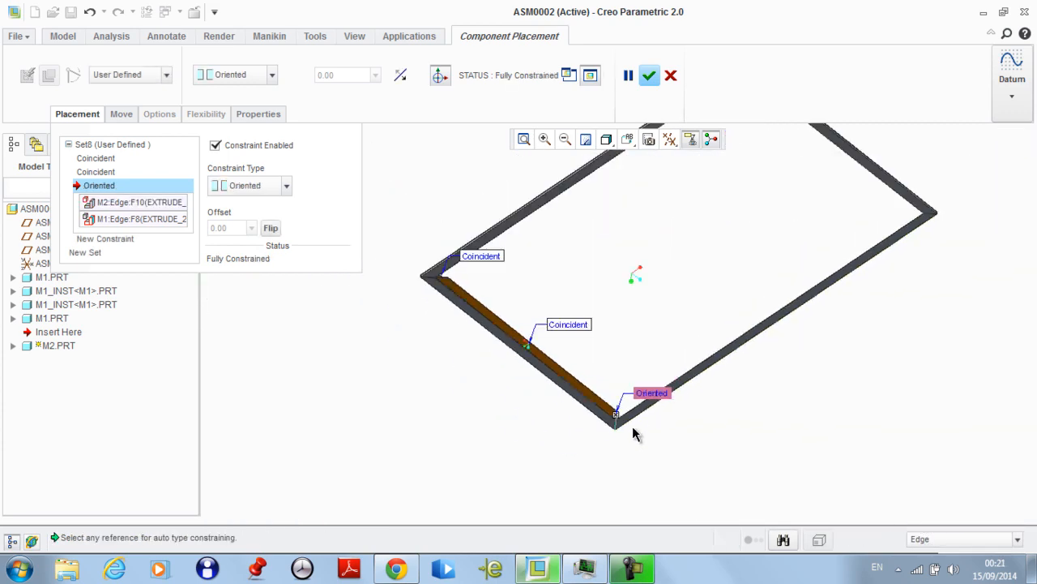
scroll(632, 425, down, 3)
middle_drag(632, 426, 586, 283)
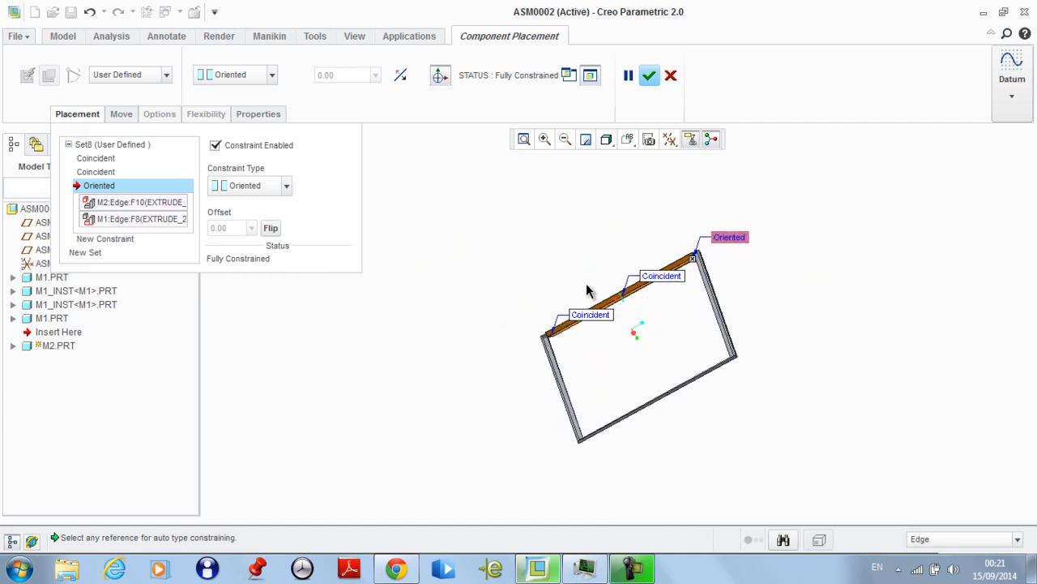
scroll(586, 282, up, 3)
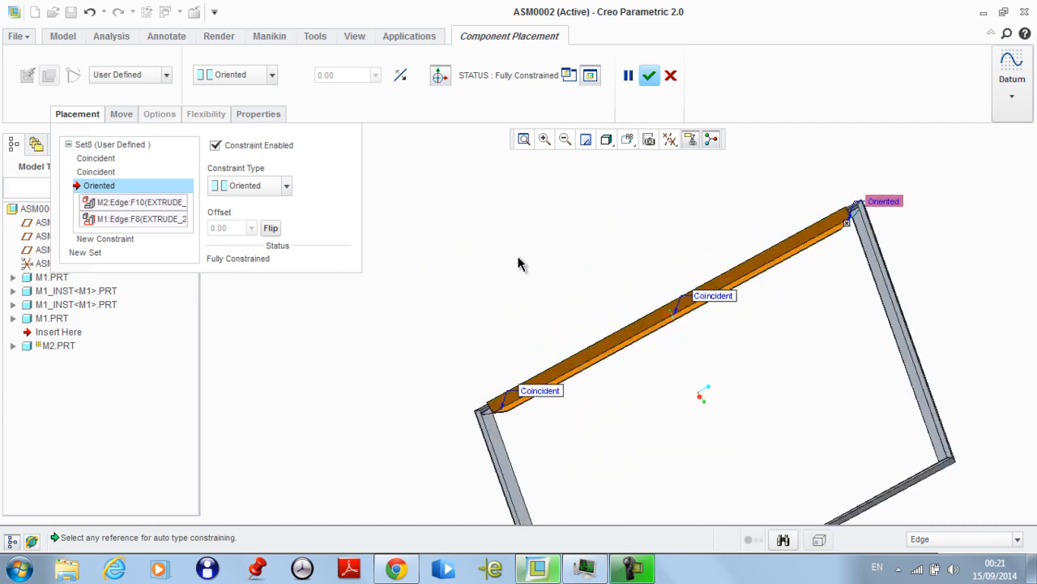
middle_drag(520, 264, 547, 297)
click(649, 75)
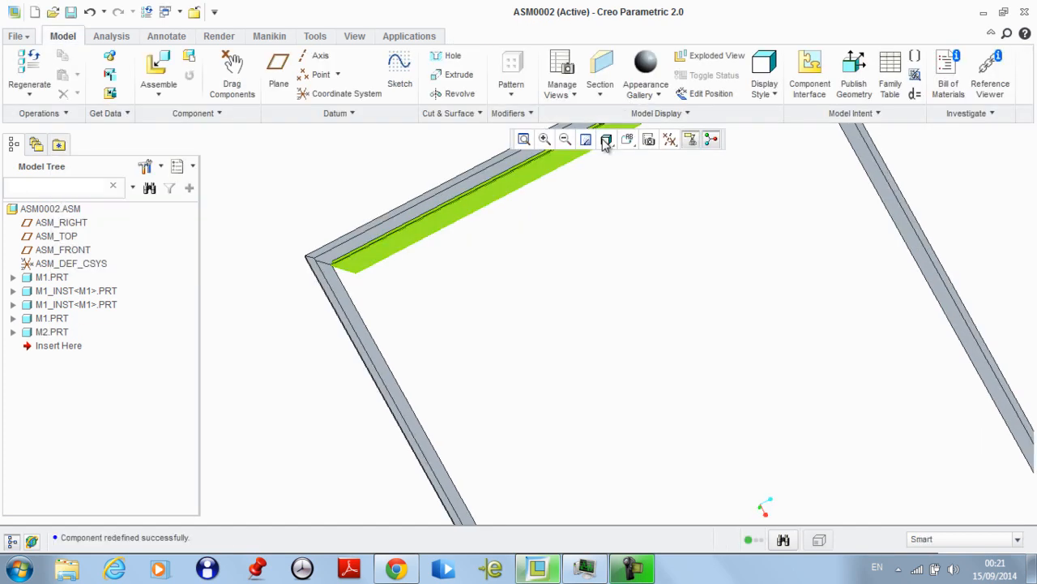
scroll(570, 368, down, 3)
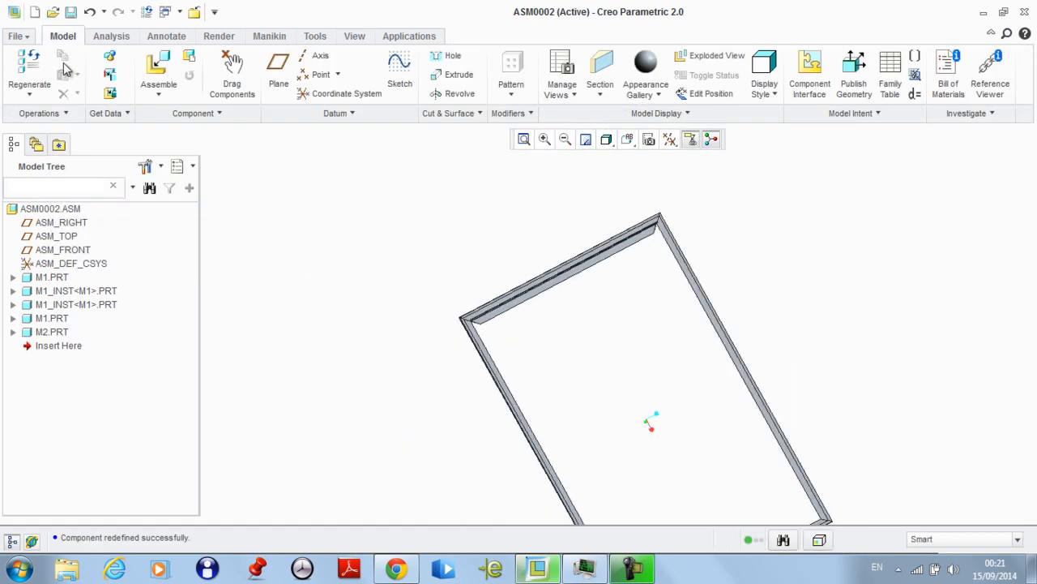
Open floor-assembly.asm and examine how the inner L-profile side beams fit inside the frame
click(53, 11)
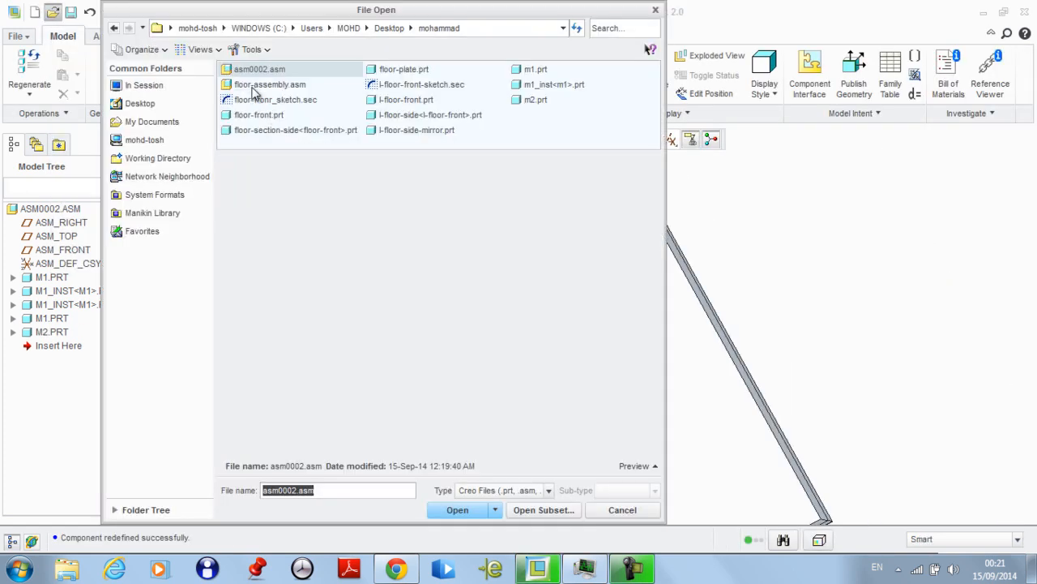
double_click(251, 84)
middle_drag(405, 227, 522, 219)
scroll(527, 215, up, 3)
scroll(543, 203, down, 2)
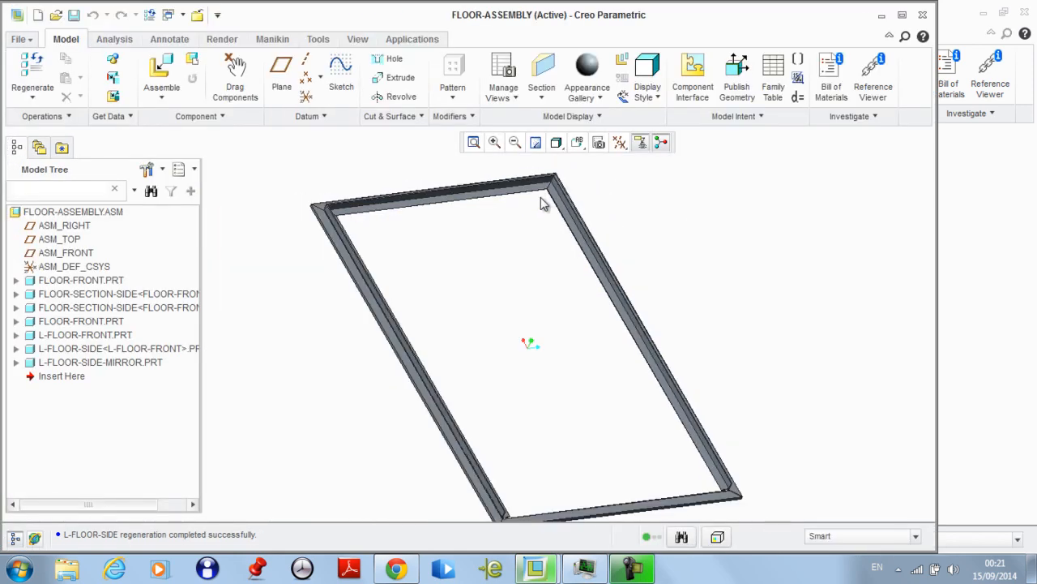
click(602, 274)
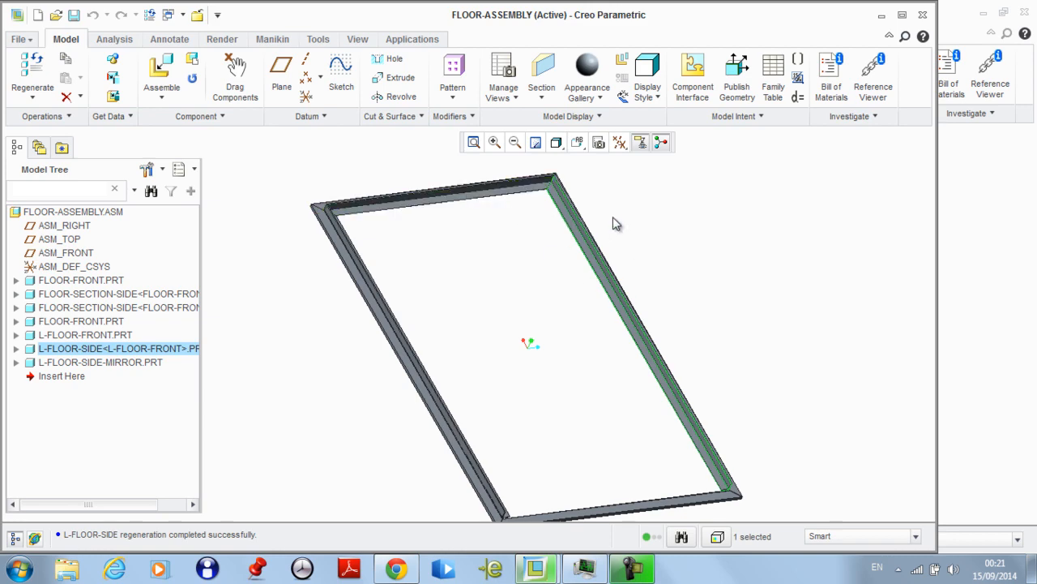
click(752, 217)
middle_drag(688, 163, 509, 215)
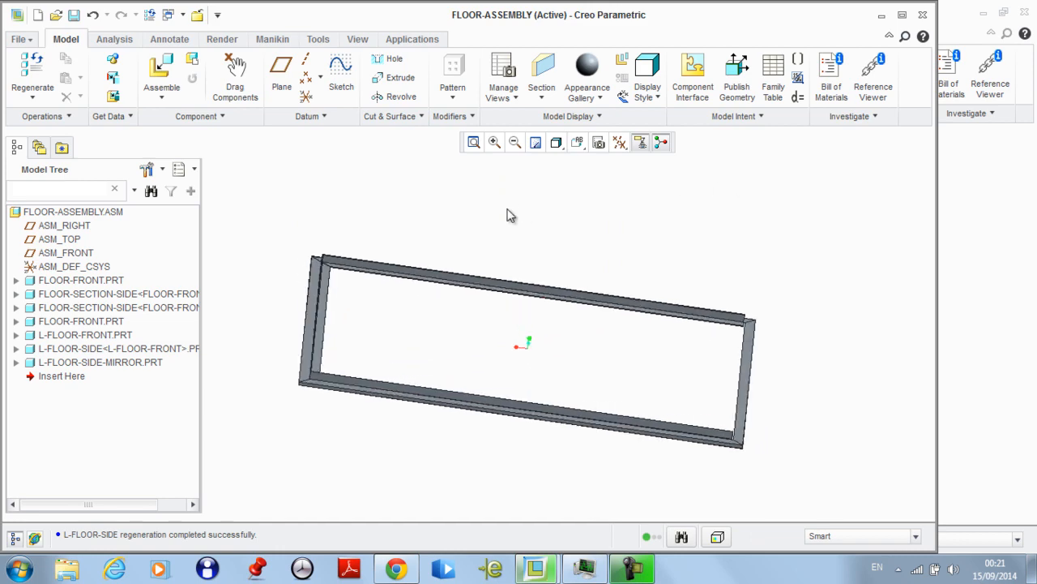
scroll(349, 260, up, 3)
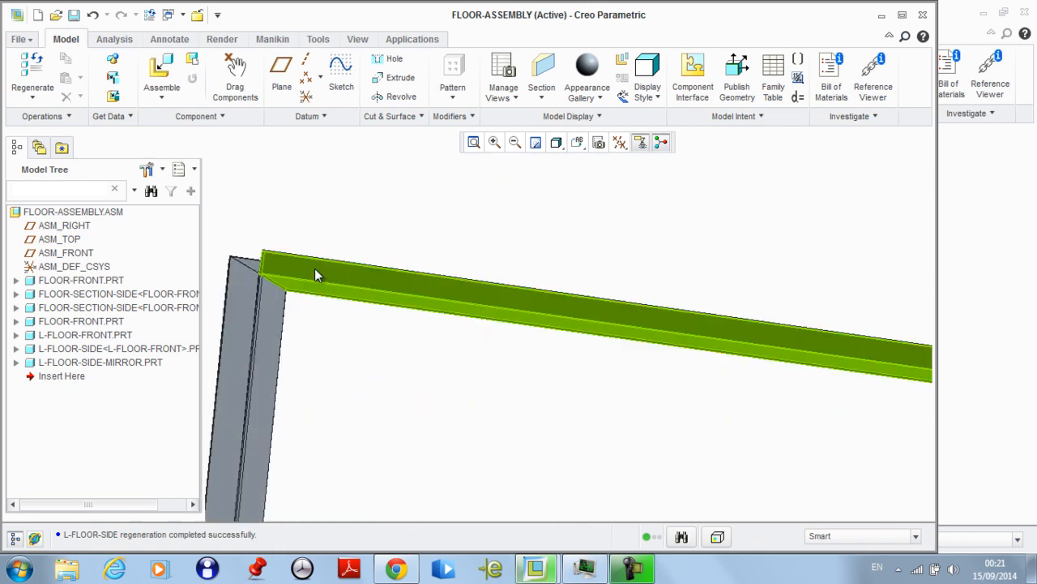
Open the L-FLOOR-SIDE part on its own and examine the mitre cuts at both of its ends
click(413, 300)
right_click(412, 299)
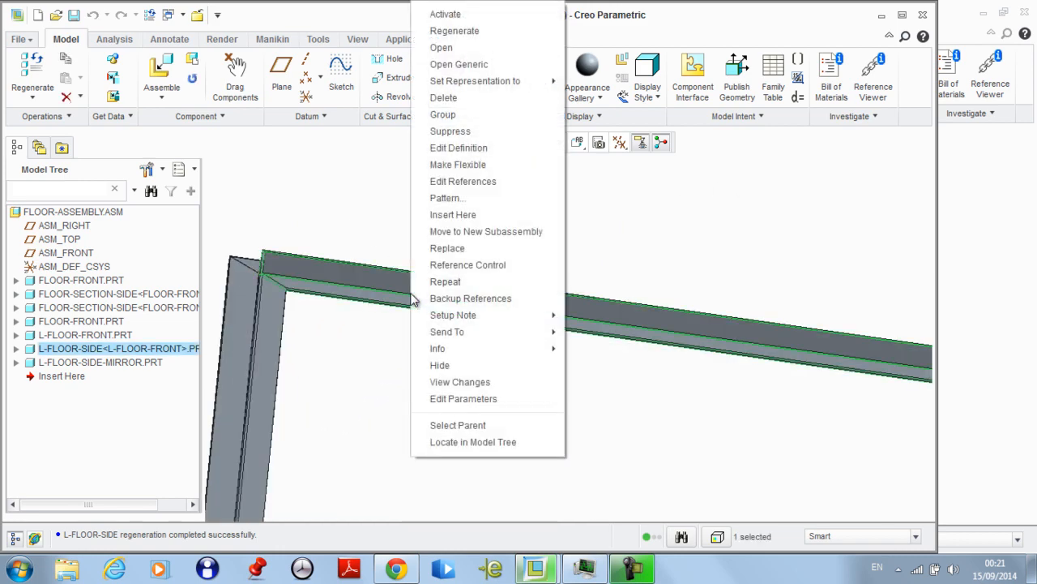
click(452, 45)
middle_drag(390, 248, 414, 256)
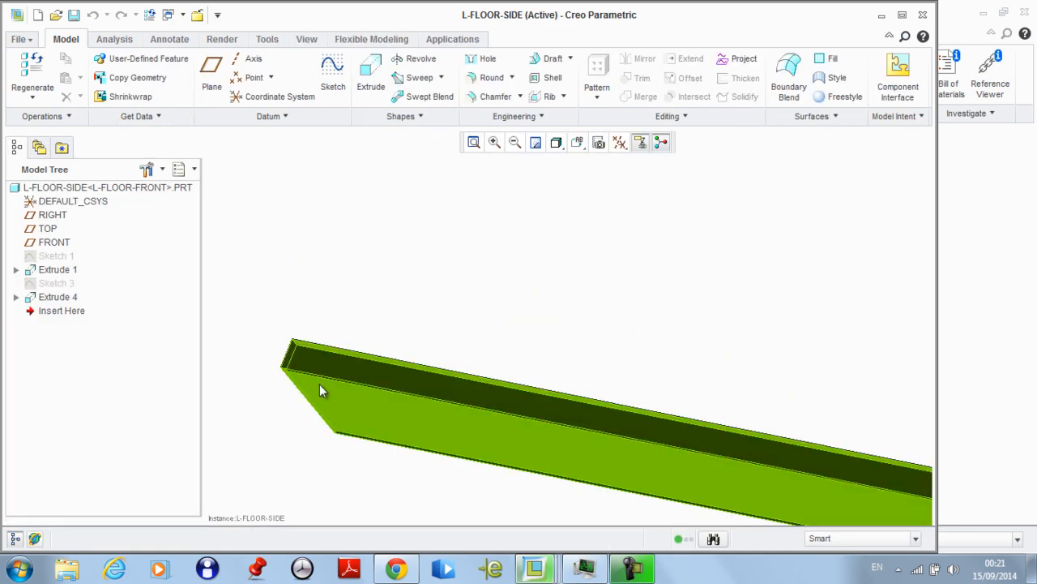
middle_drag(321, 389, 296, 377)
scroll(297, 378, down, 3)
scroll(774, 502, up, 2)
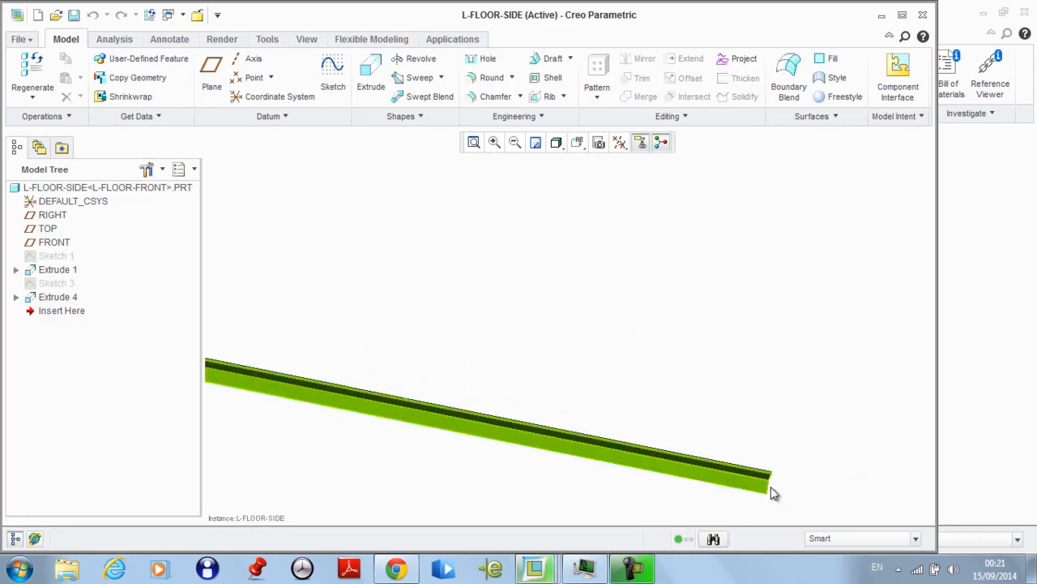
scroll(776, 389, down, 2)
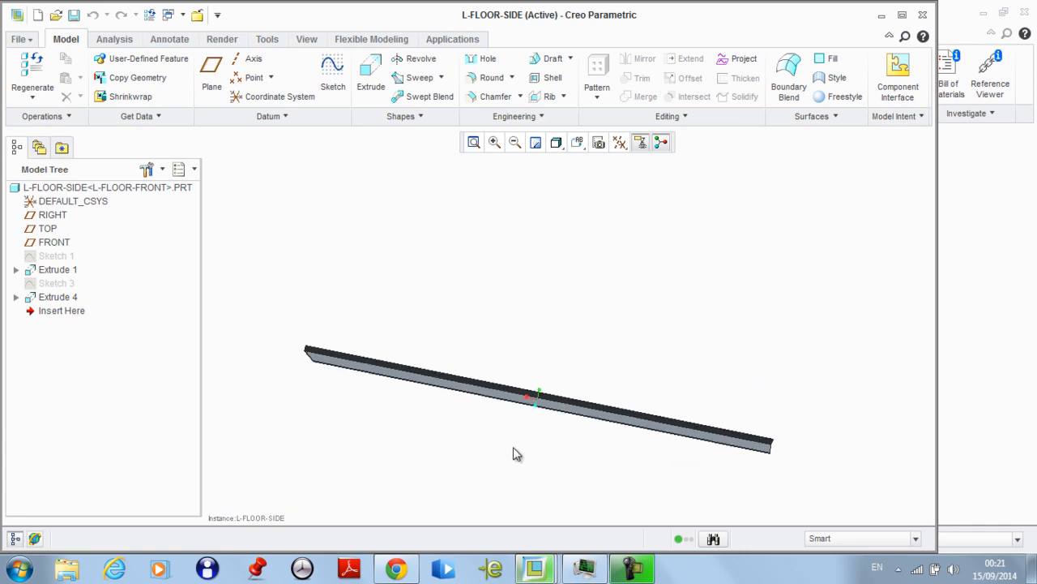
scroll(518, 445, up, 2)
scroll(514, 434, down, 2)
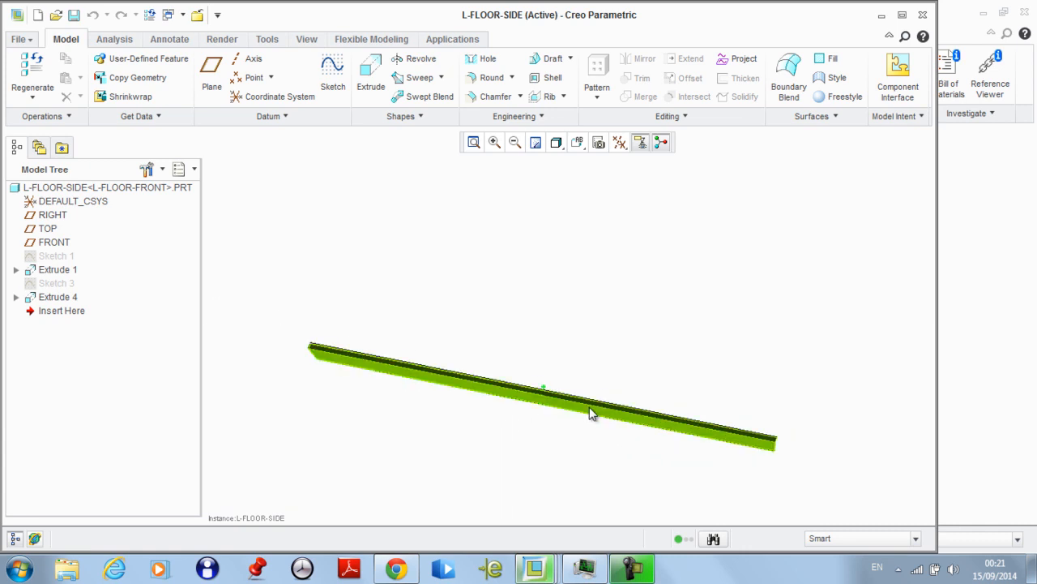
Copy the extrusion depth value from the definition of Extrude 1 in L-FLOOR-SIDE, keeping the feature as it is
right_click(56, 274)
click(103, 369)
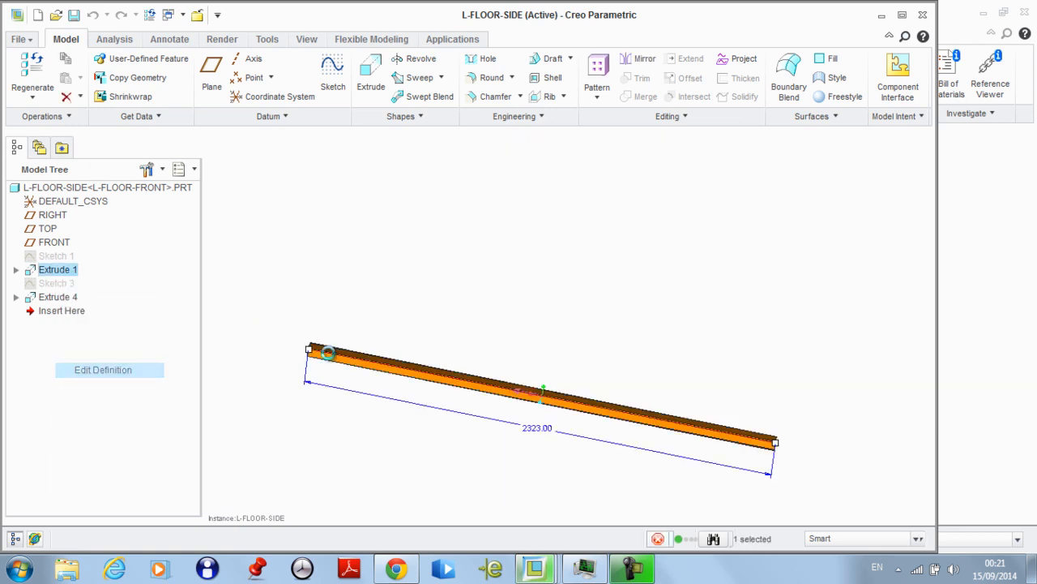
click(116, 82)
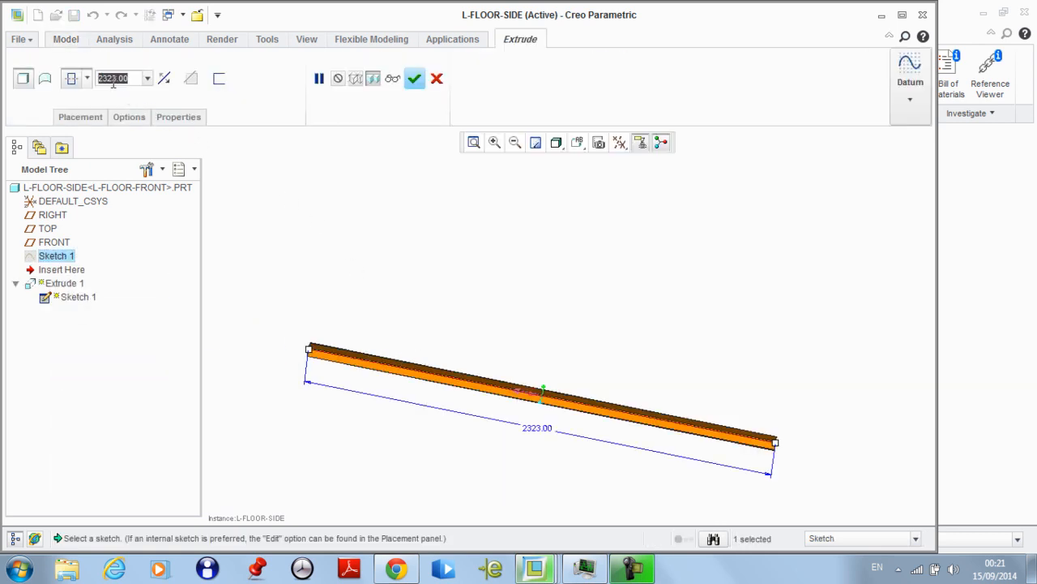
right_click(113, 82)
click(138, 160)
click(414, 78)
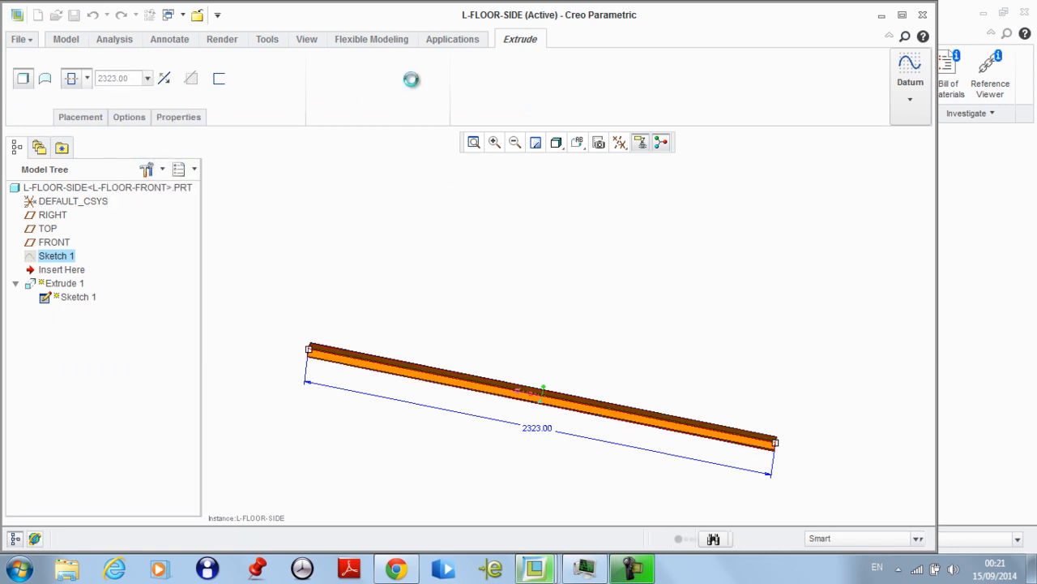
Return to the ASM0002 assembly and open its M2 part in a separate window
click(179, 16)
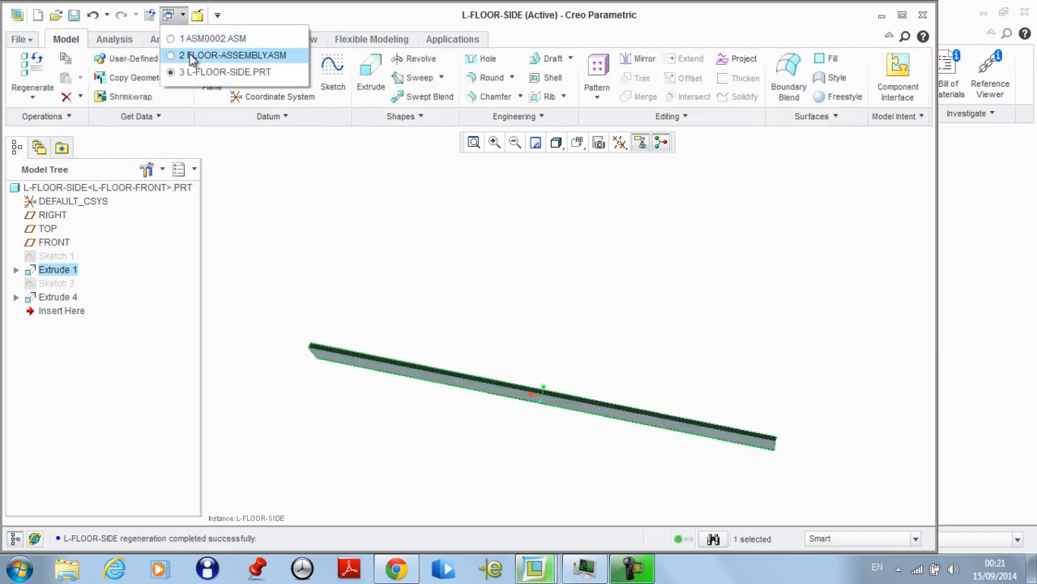
click(198, 37)
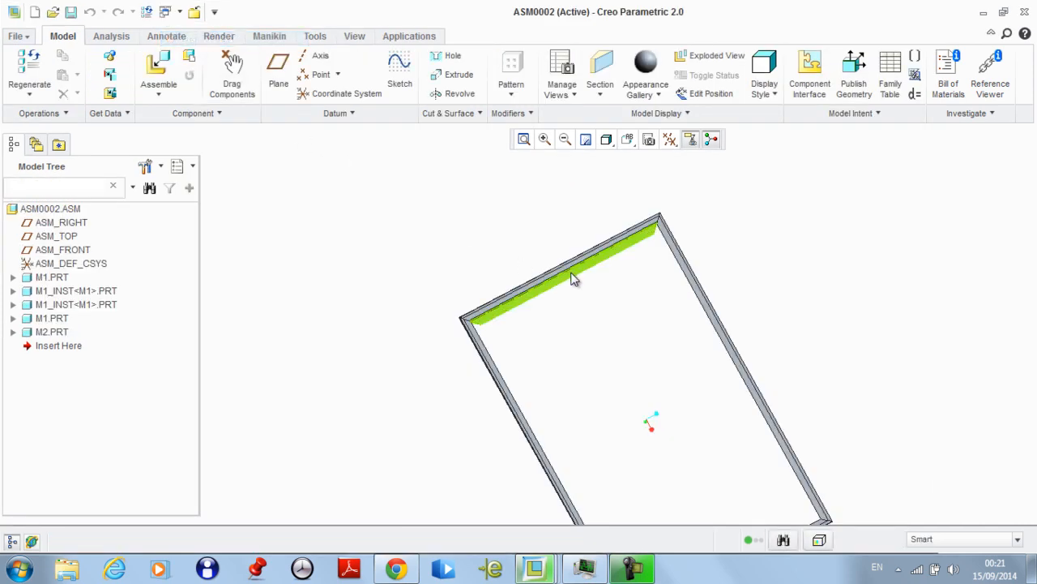
click(567, 274)
right_click(45, 336)
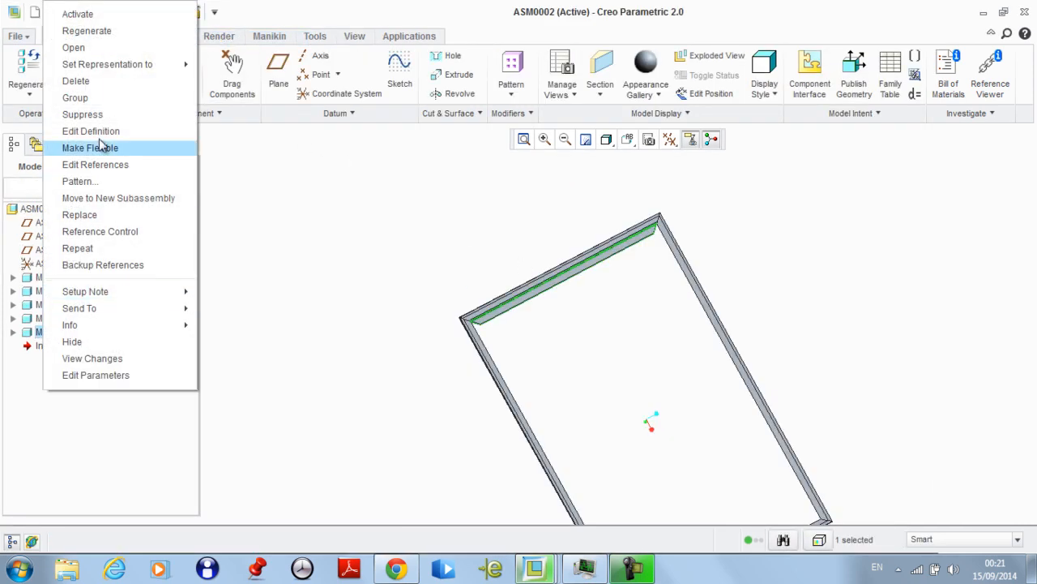
click(99, 49)
middle_drag(420, 208, 331, 338)
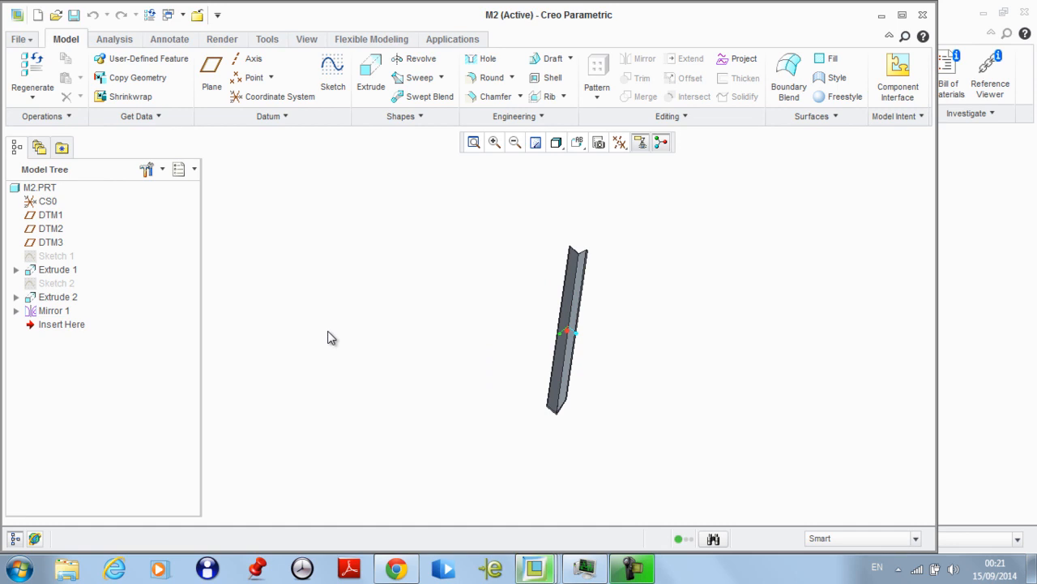
Start a family table for M2 and add the beam's overall length dimension as a table item
click(266, 39)
click(382, 77)
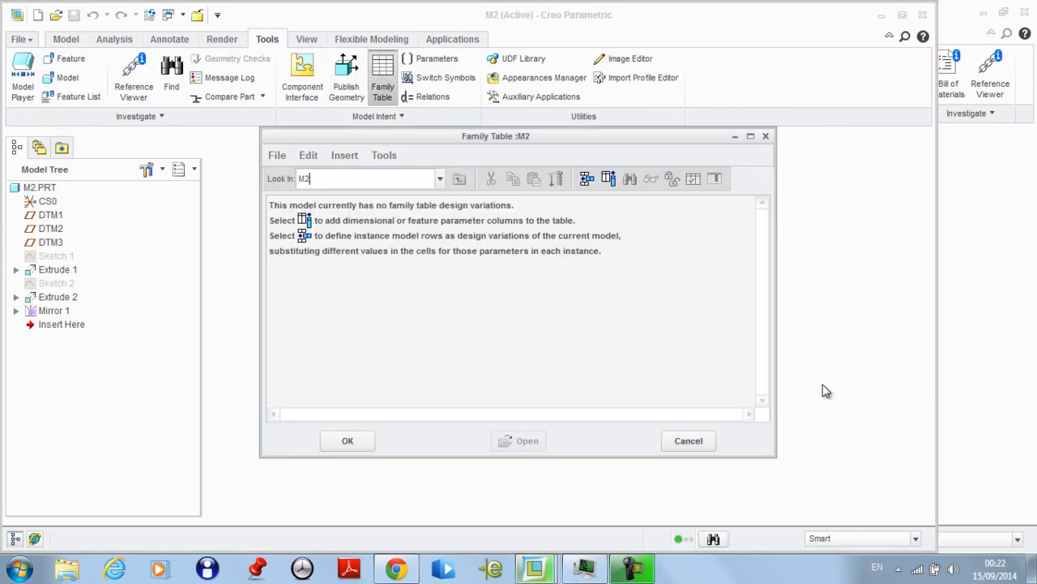
click(608, 179)
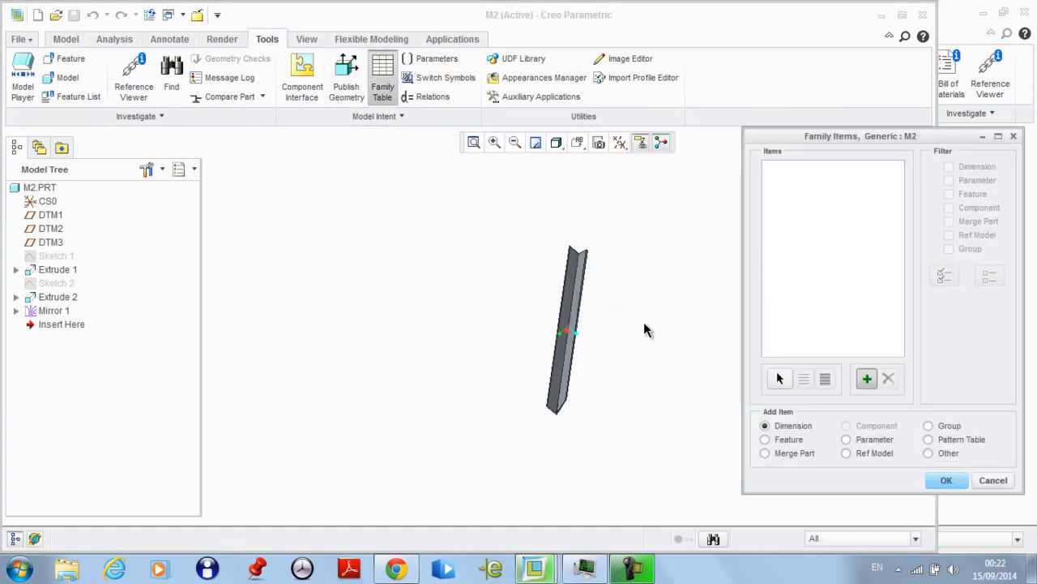
middle_drag(644, 331, 587, 367)
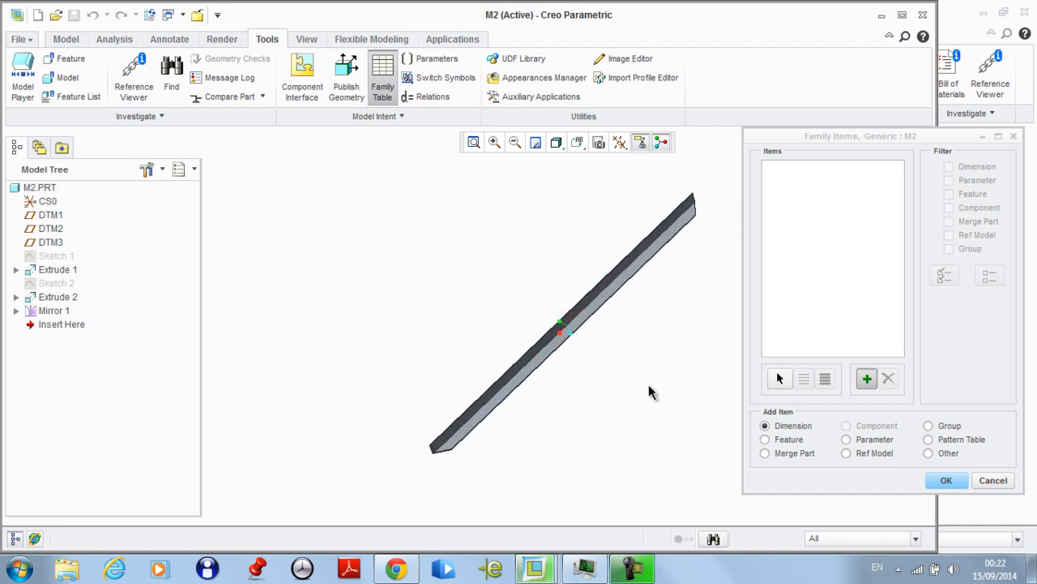
click(576, 343)
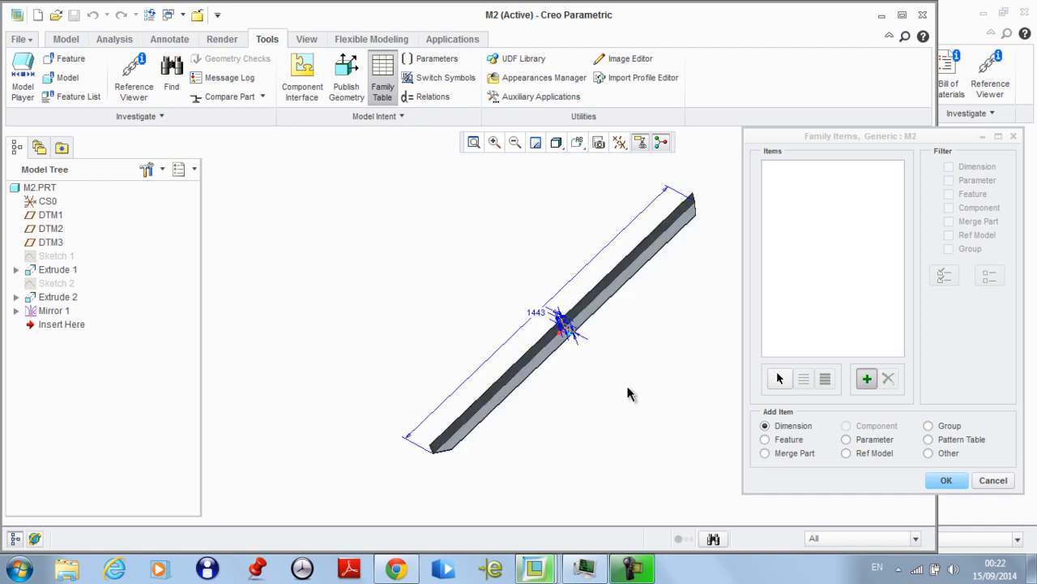
click(537, 313)
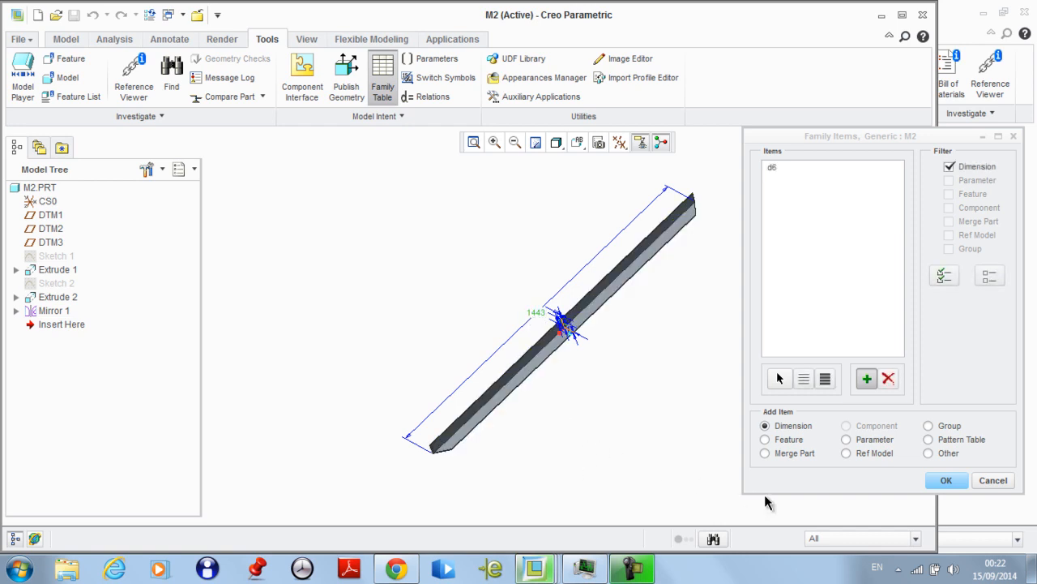
Add the Mirror 1 feature as a family table item and confirm the selected items
click(766, 440)
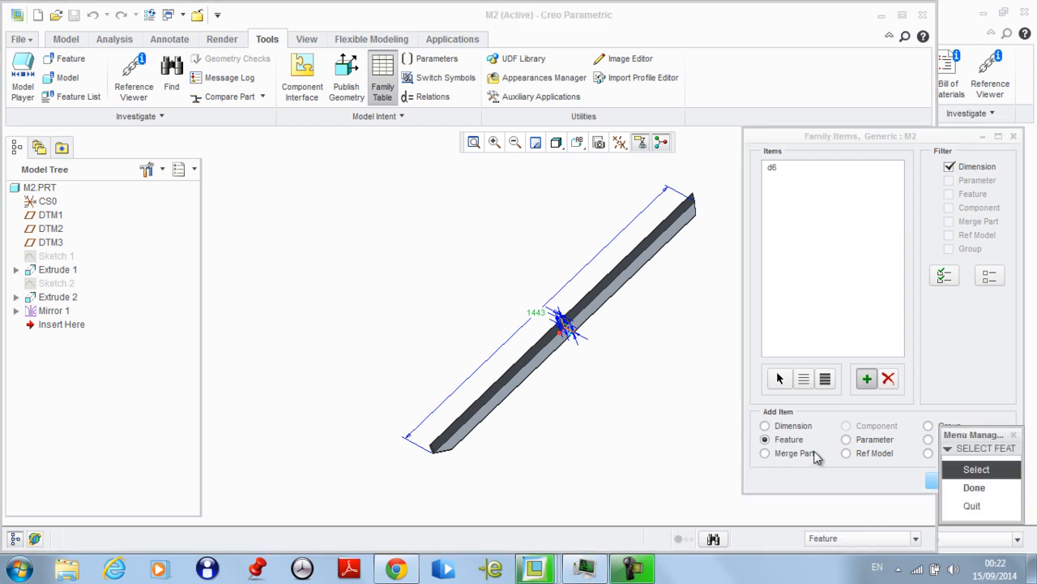
click(50, 312)
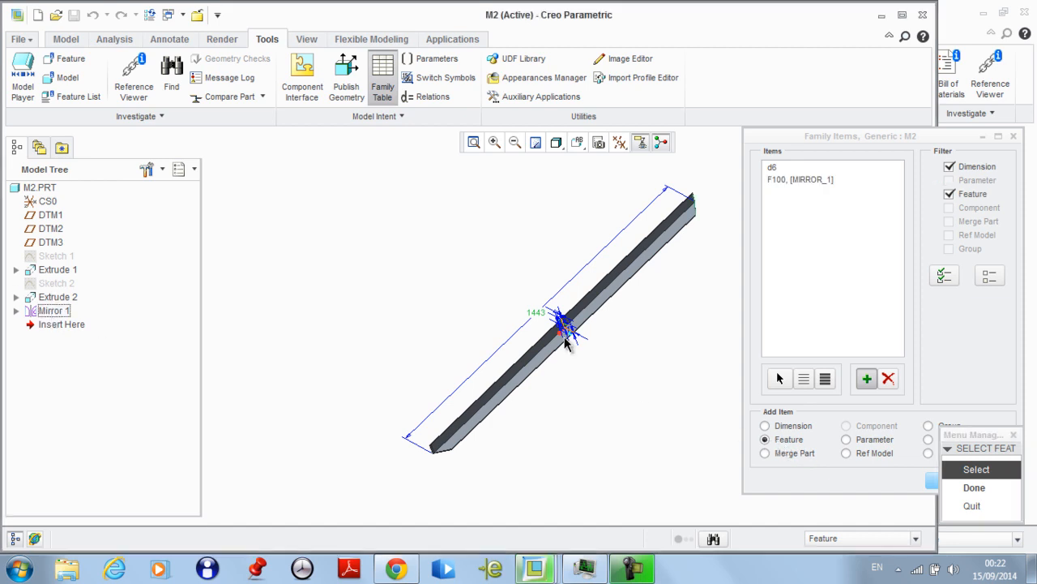
click(975, 489)
click(947, 480)
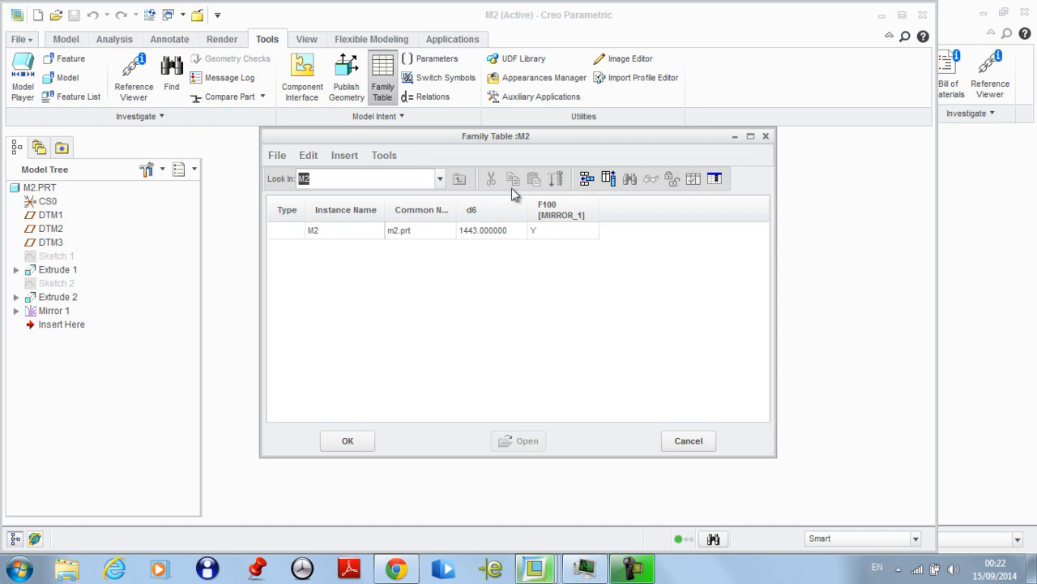
Add a family table instance M2_INST with d6 set to 2323.00 and MIRROR_1 set to N, and save M2
click(586, 179)
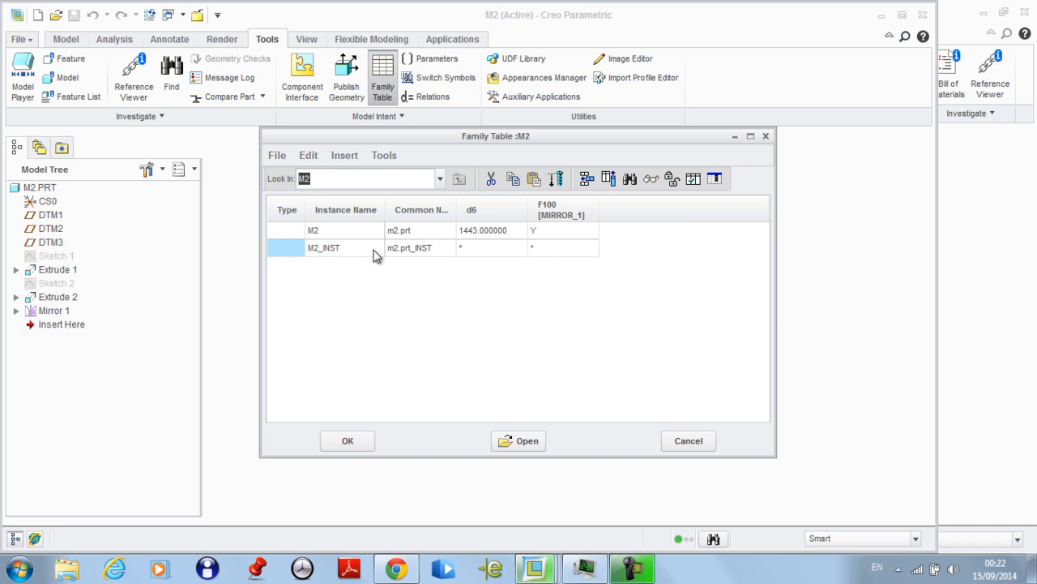
click(482, 247)
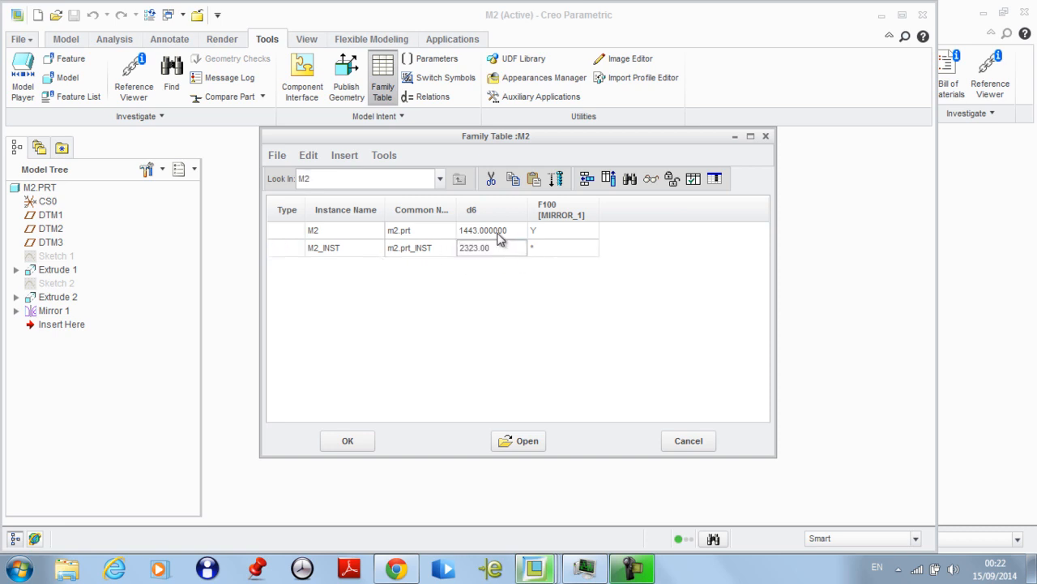
click(591, 251)
click(594, 252)
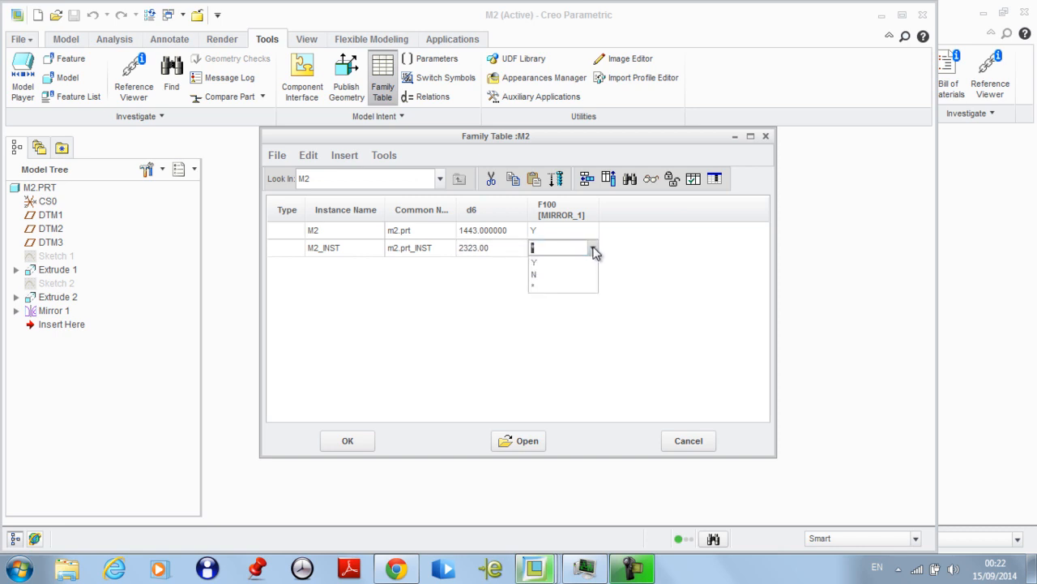
click(554, 277)
click(360, 443)
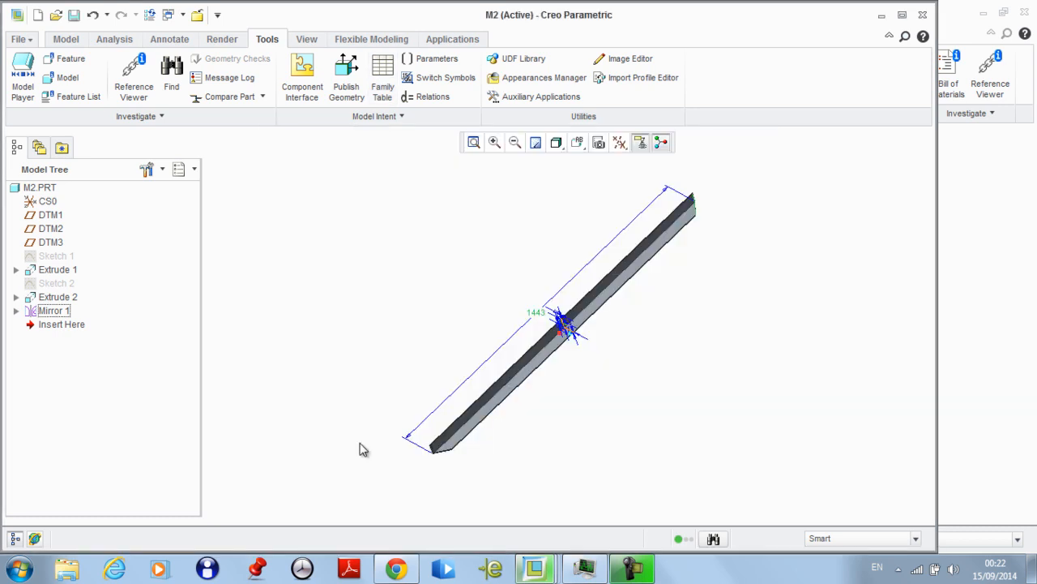
click(74, 15)
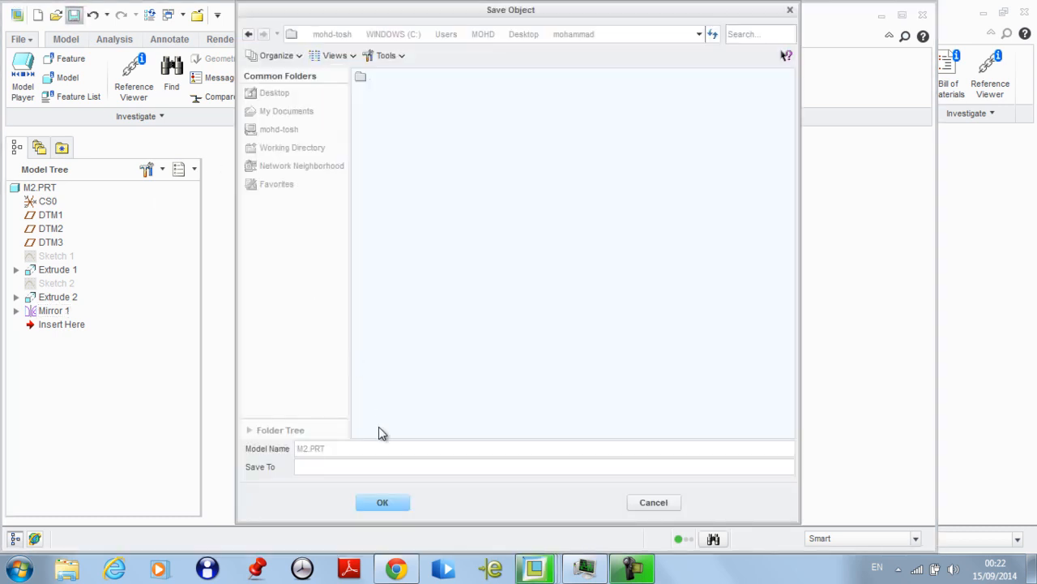
click(383, 503)
Open the m2_inst instance of M2 and inspect the shape of the beam's ends
click(55, 15)
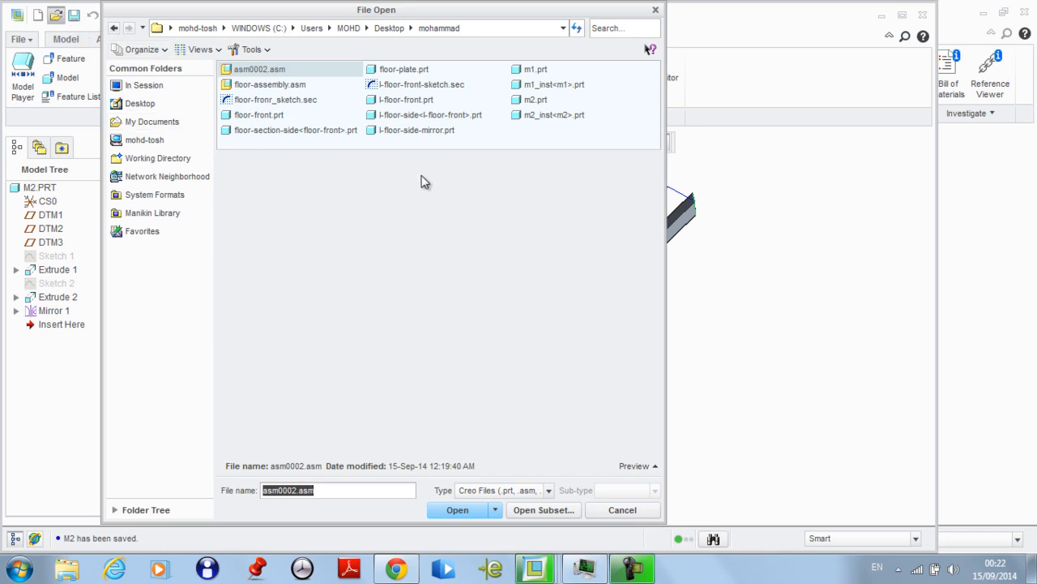
click(538, 100)
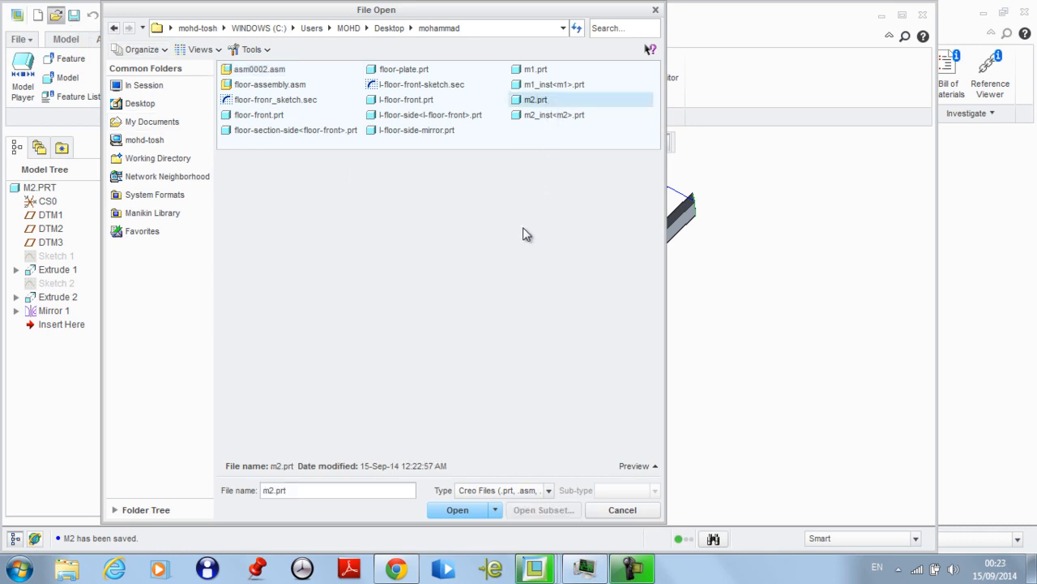
scroll(766, 187, down, 6)
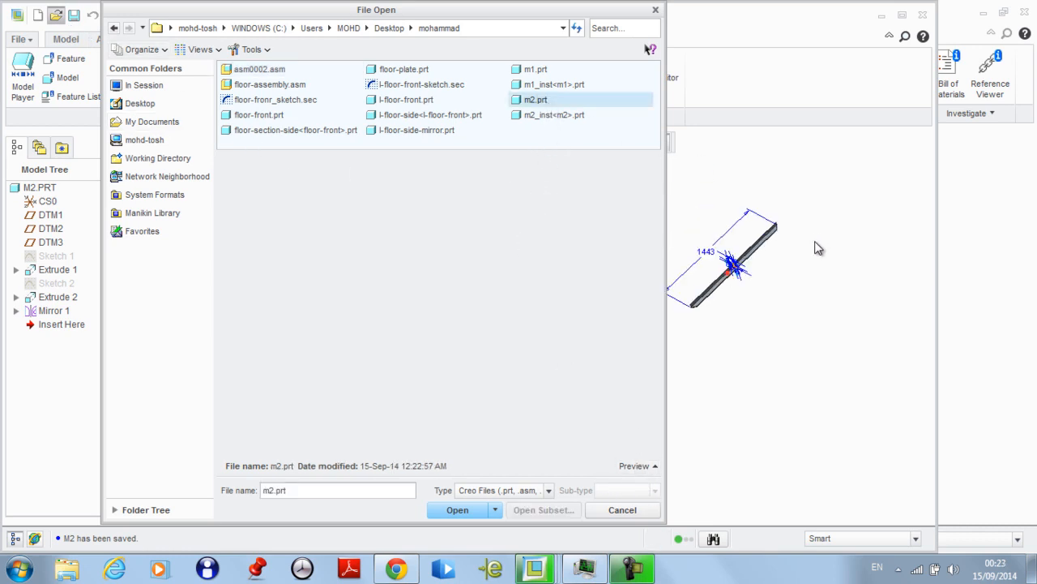
double_click(560, 115)
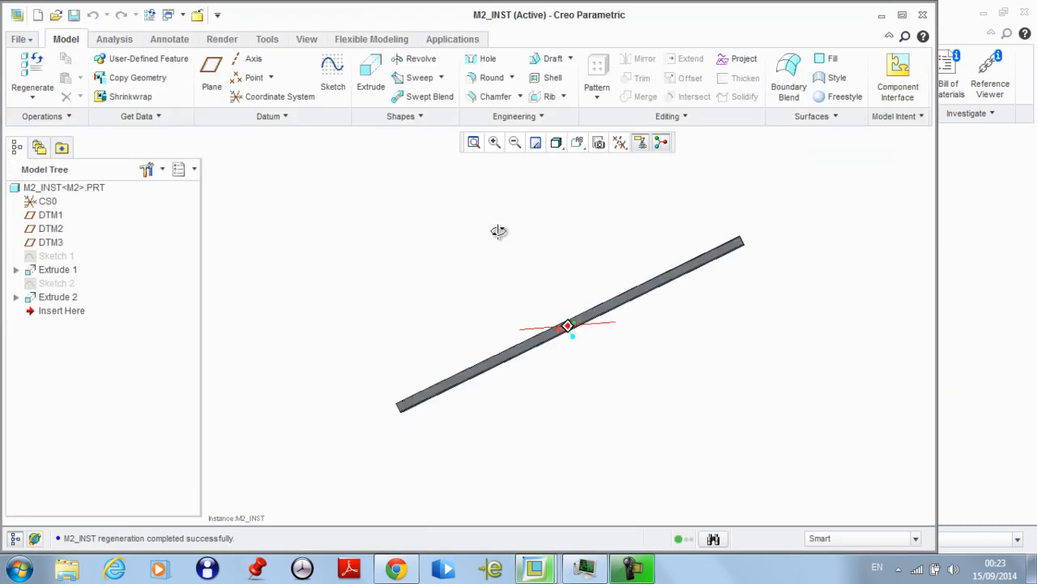
middle_drag(499, 231, 712, 309)
middle_drag(824, 301, 785, 281)
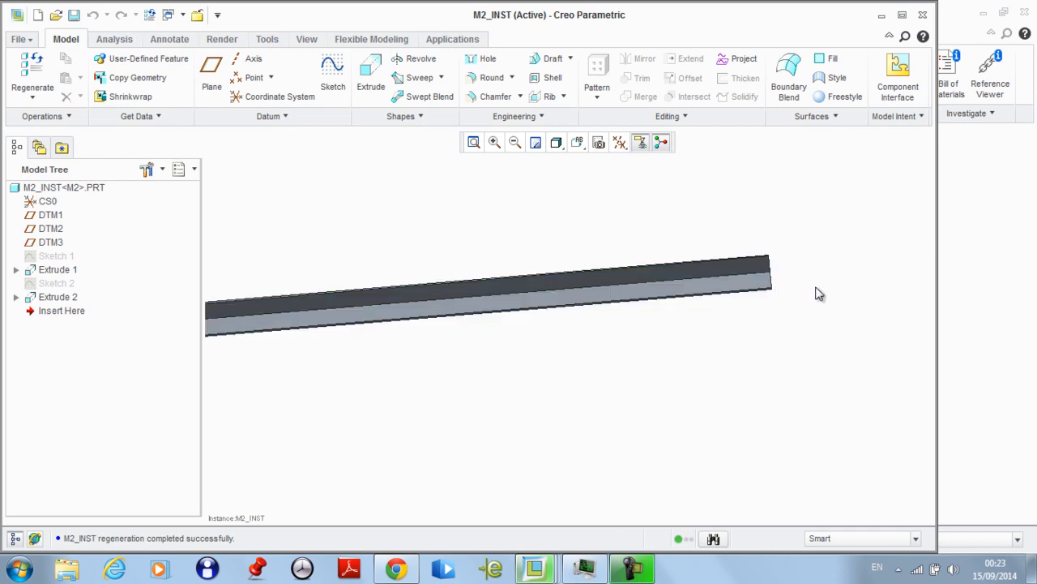
middle_drag(818, 293, 493, 333)
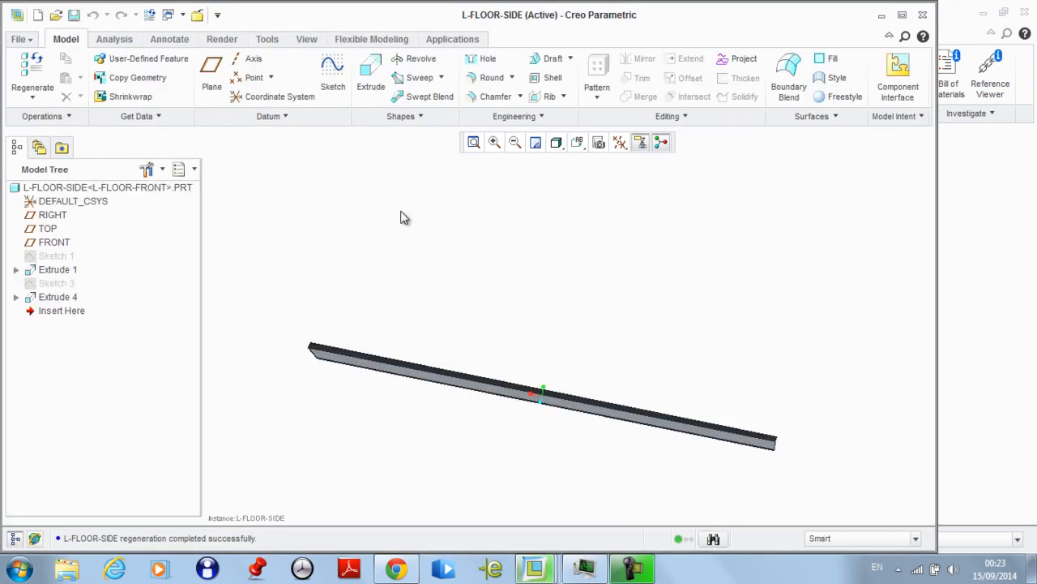
Return to the ASM0002 assembly and bring in m2_inst as a new component
click(168, 14)
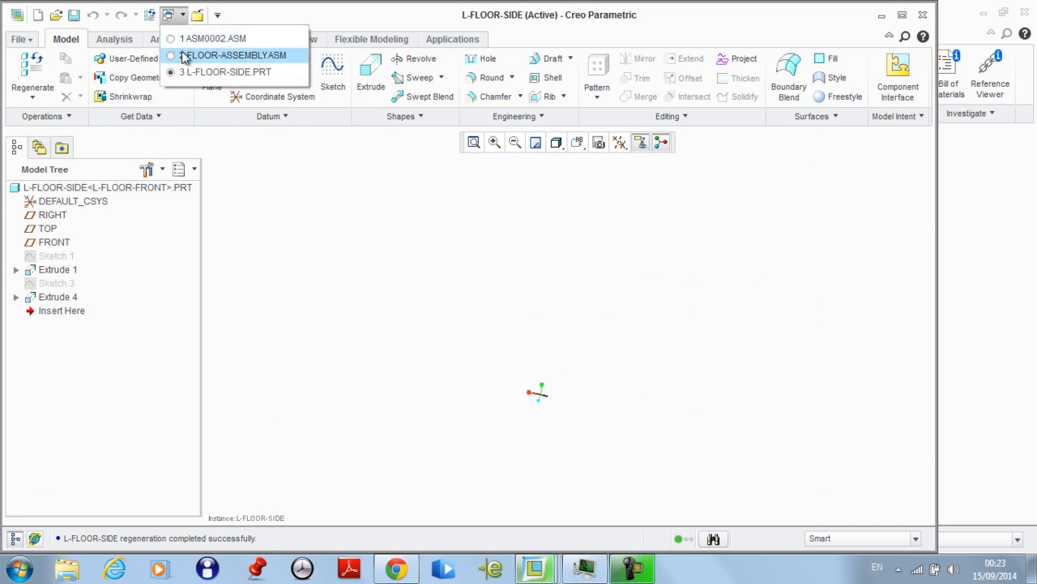
click(209, 39)
click(156, 68)
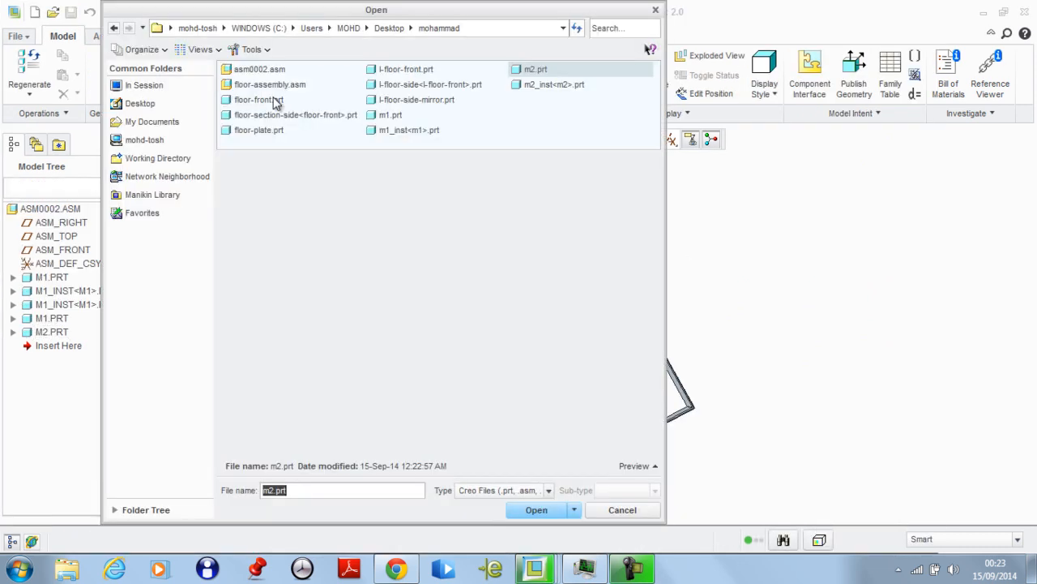
double_click(541, 86)
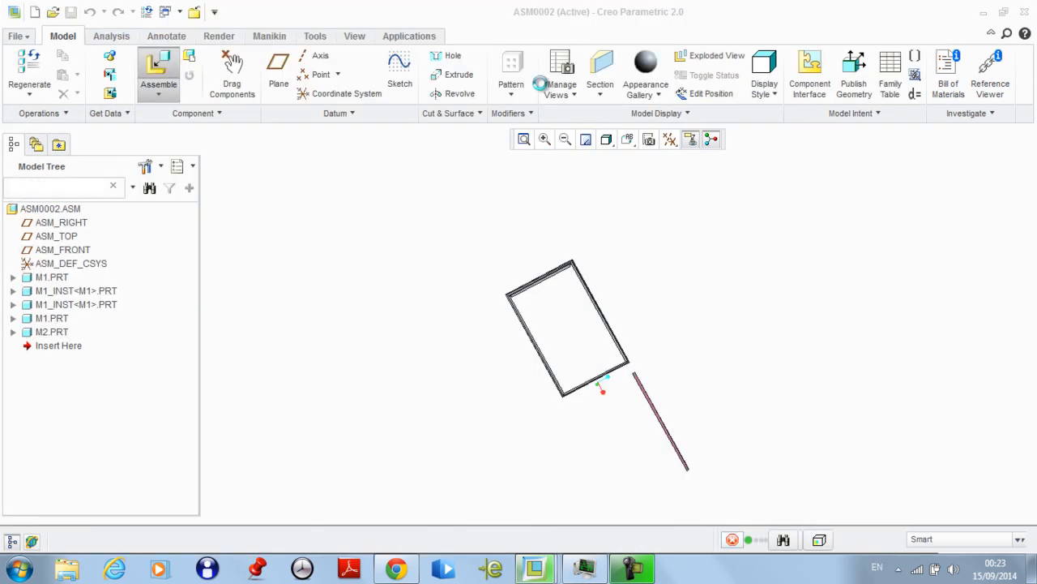
Rotate and move the unconstrained M2_INST beam so it lies alongside and slightly above the frame's long side
scroll(706, 456, up, 3)
middle_drag(706, 456, 702, 322)
scroll(657, 339, up, 2)
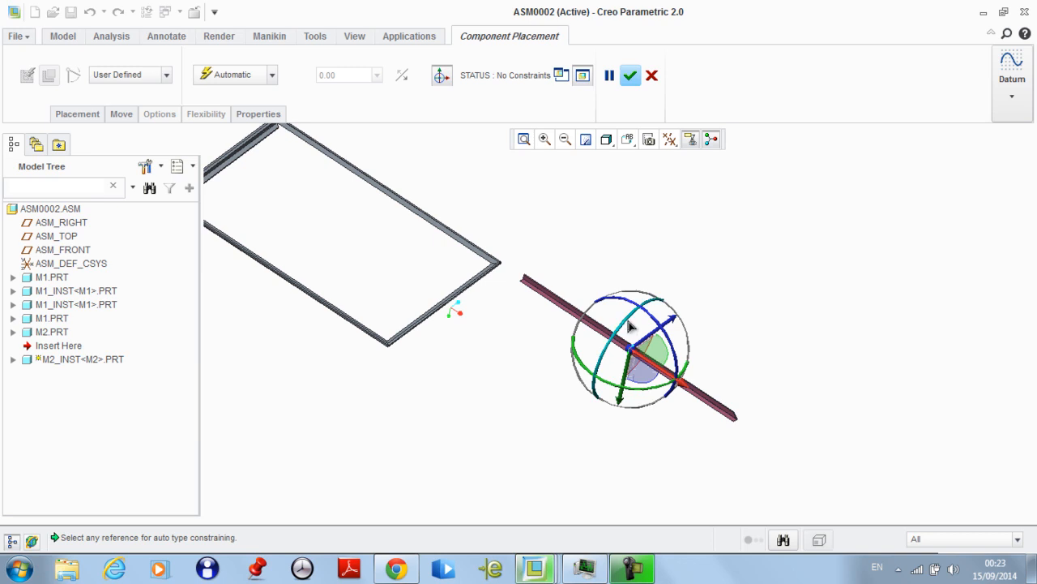
drag(630, 326, 660, 313)
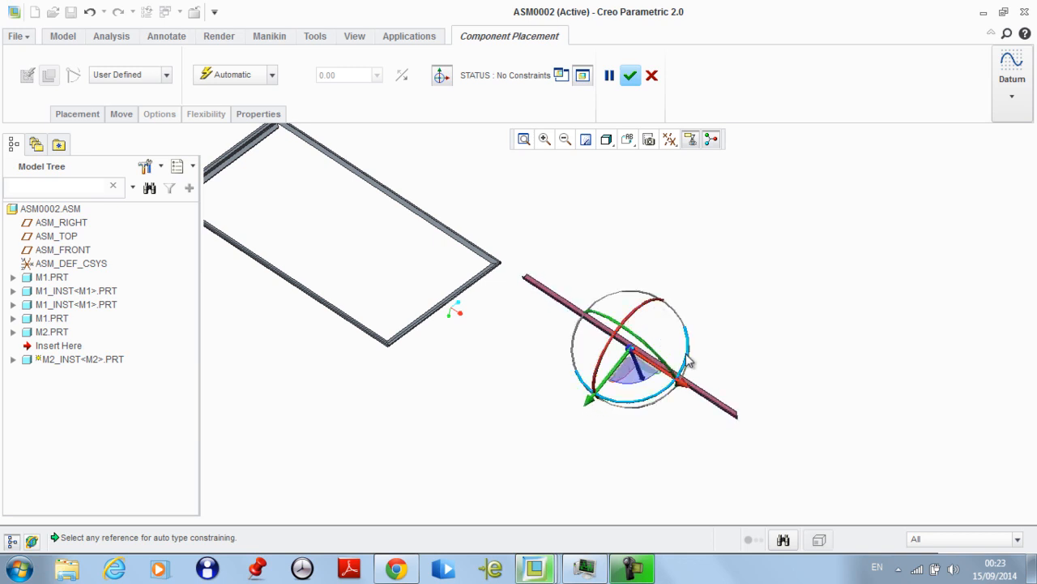
drag(691, 362, 390, 168)
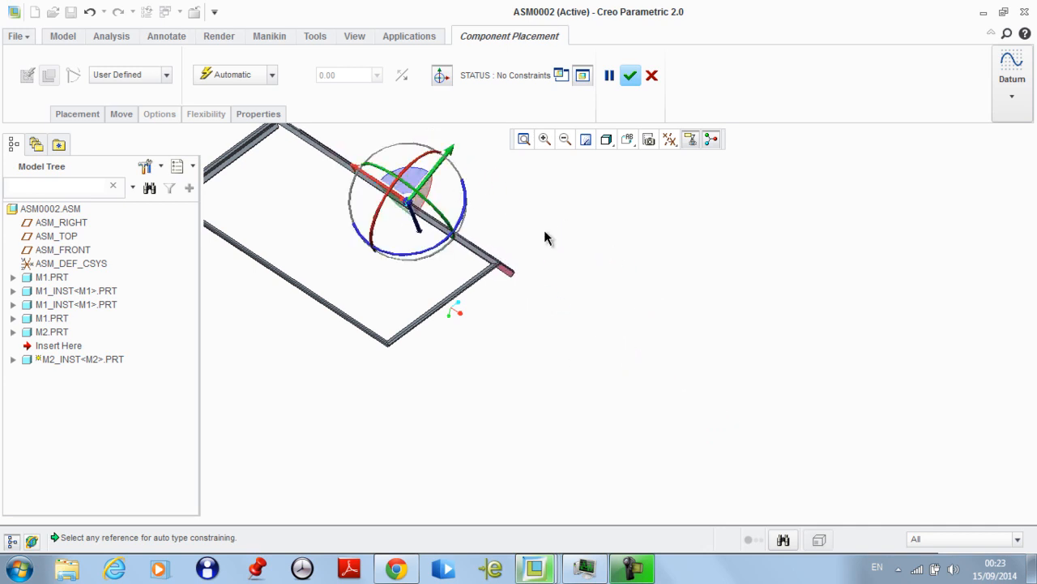
middle_drag(546, 237, 430, 253)
middle_drag(419, 297, 409, 280)
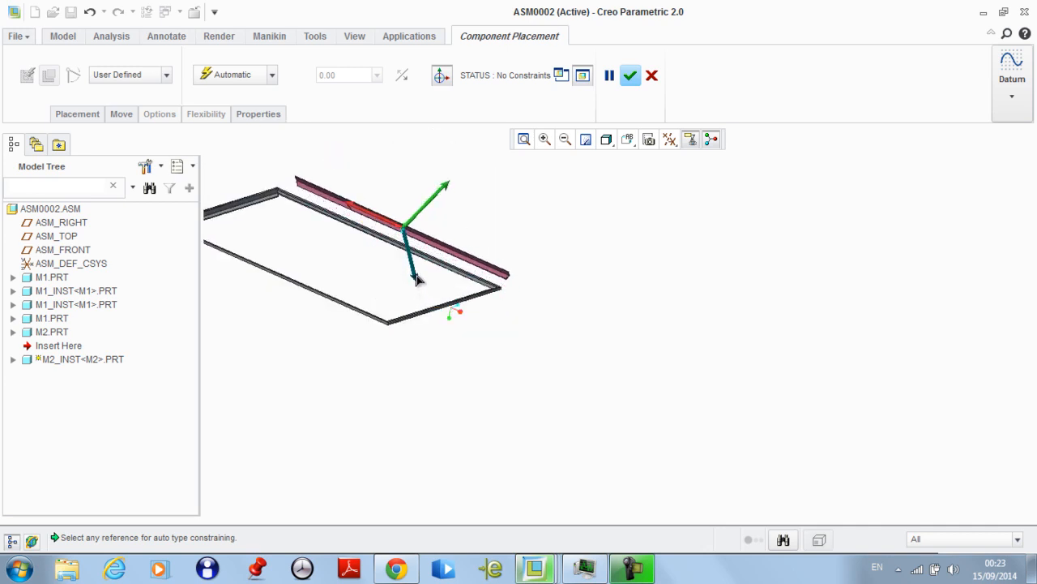
Constrain the mitred end face of M2_INST as Coincident with the mitred end face of the M2 beam
scroll(290, 218, up, 6)
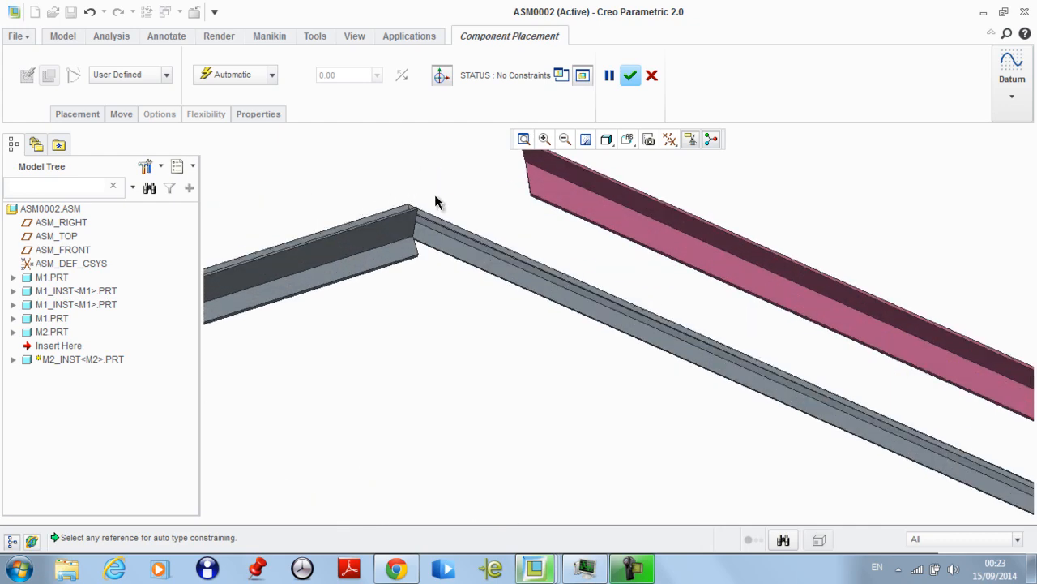
scroll(397, 181, down, 5)
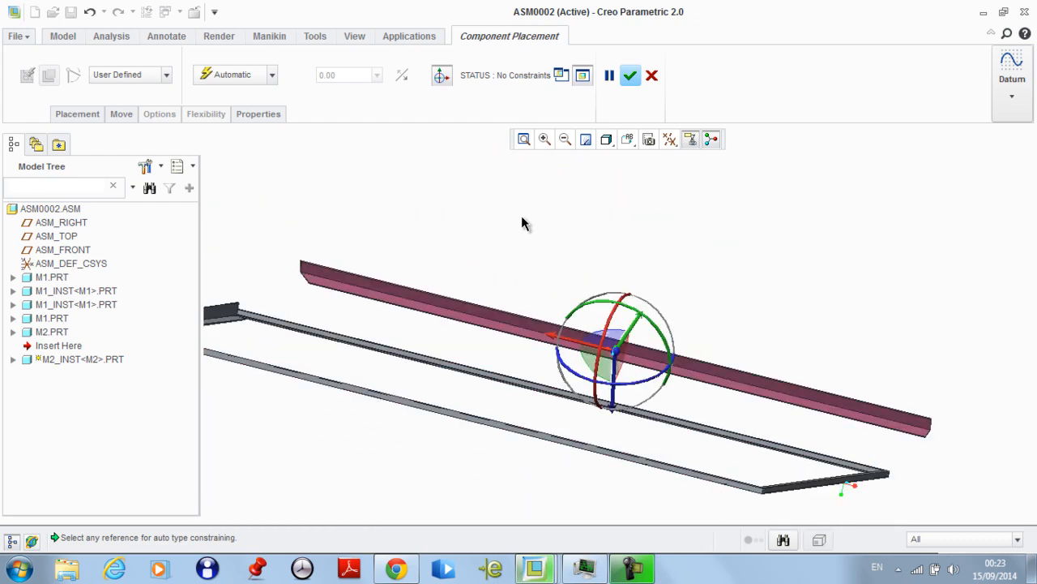
scroll(315, 262, up, 6)
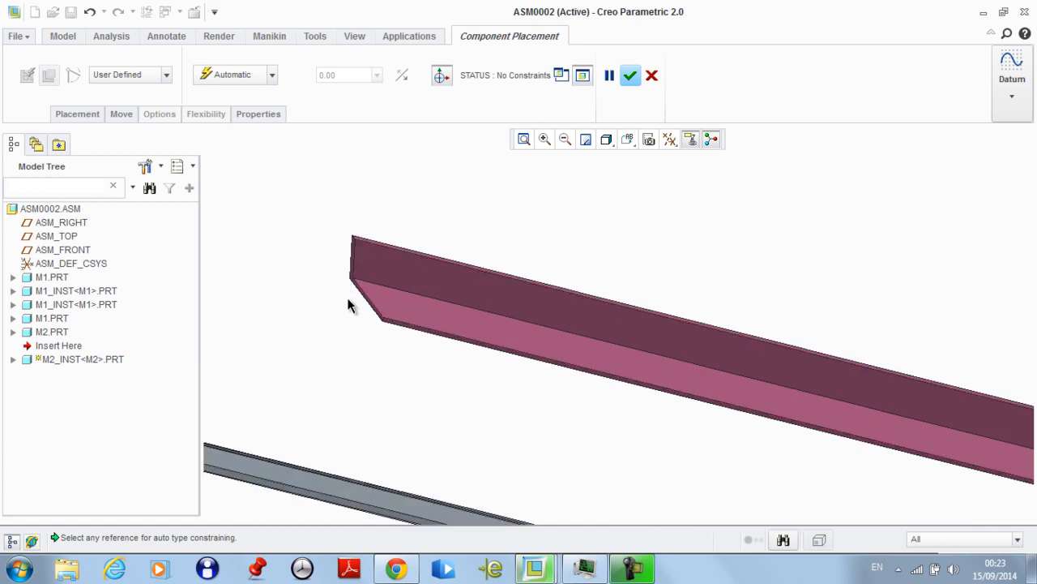
click(383, 301)
scroll(305, 287, down, 6)
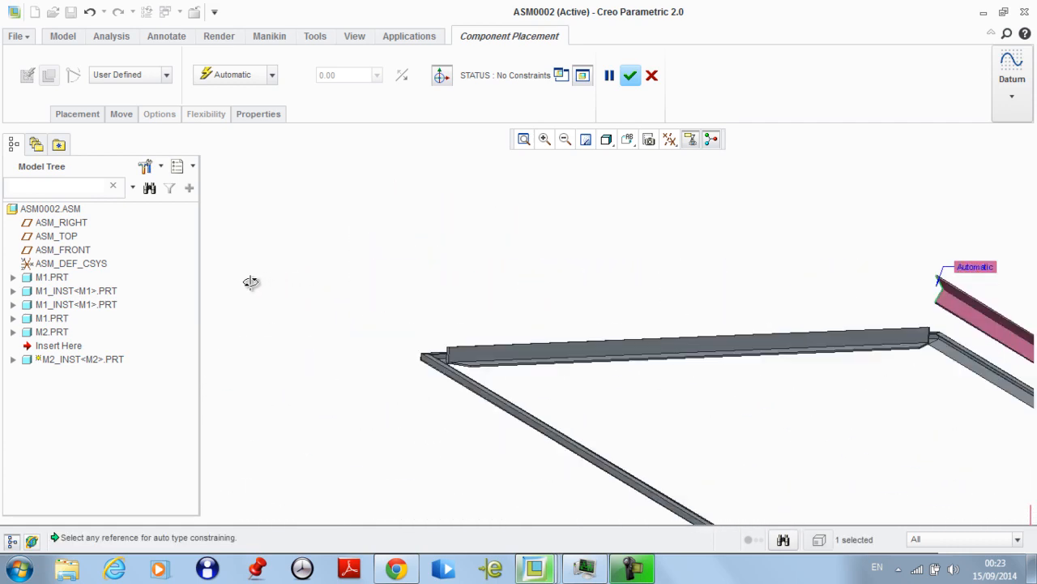
scroll(718, 229, up, 8)
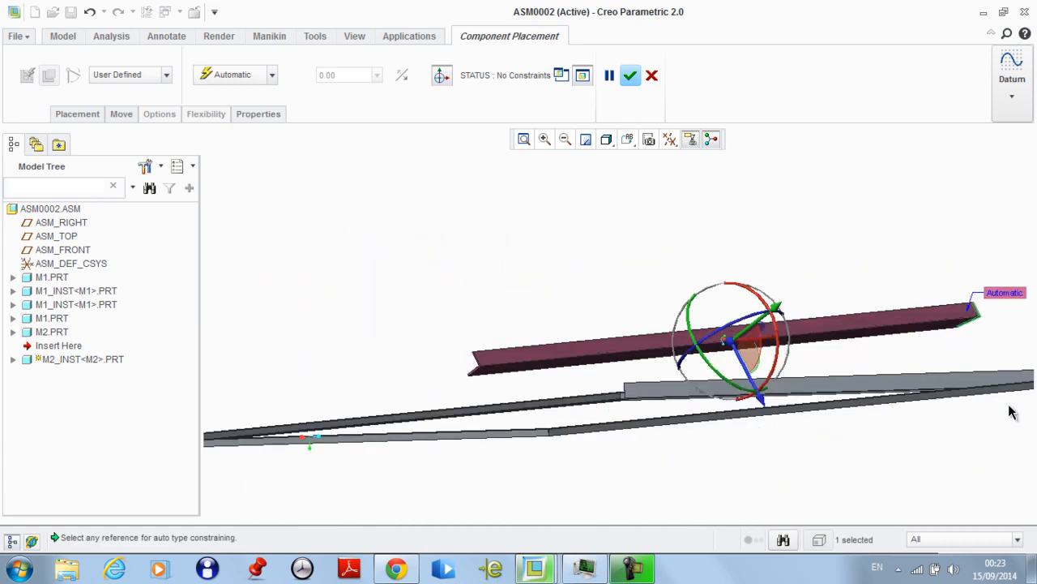
scroll(827, 148, down, 5)
middle_drag(827, 149, 850, 162)
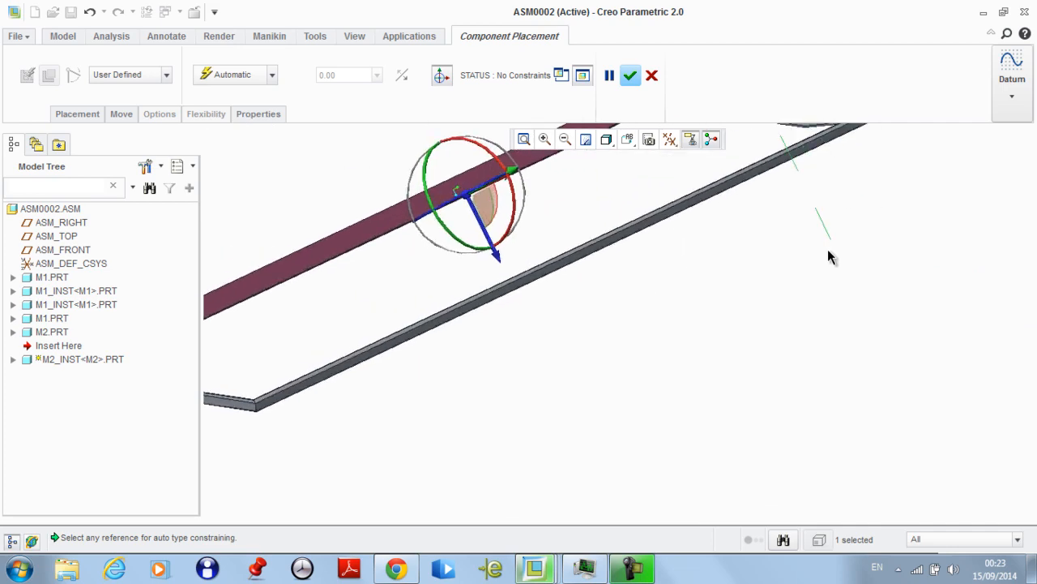
scroll(838, 174, up, 3)
scroll(839, 175, up, 6)
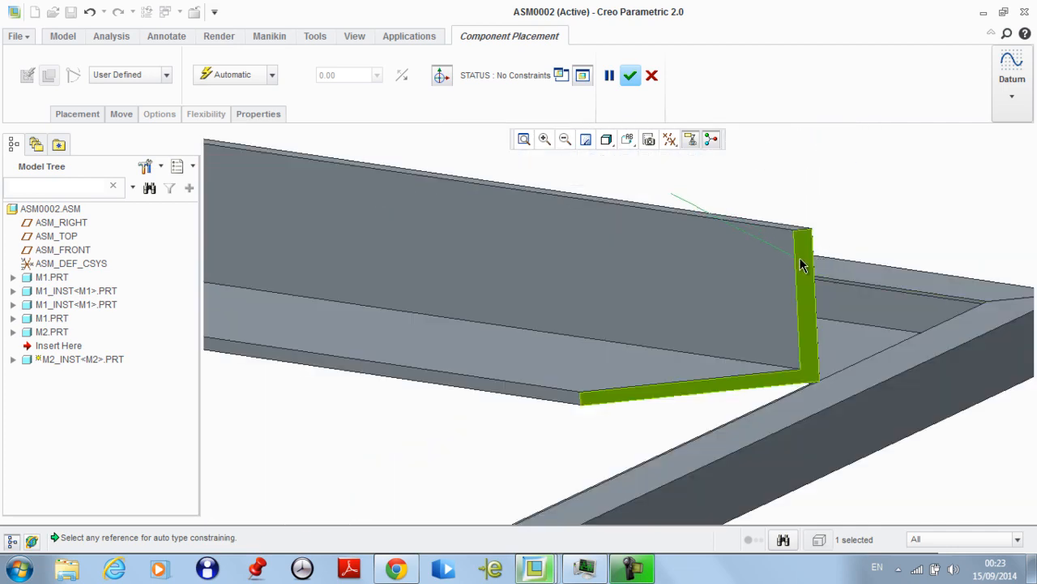
click(801, 265)
click(268, 74)
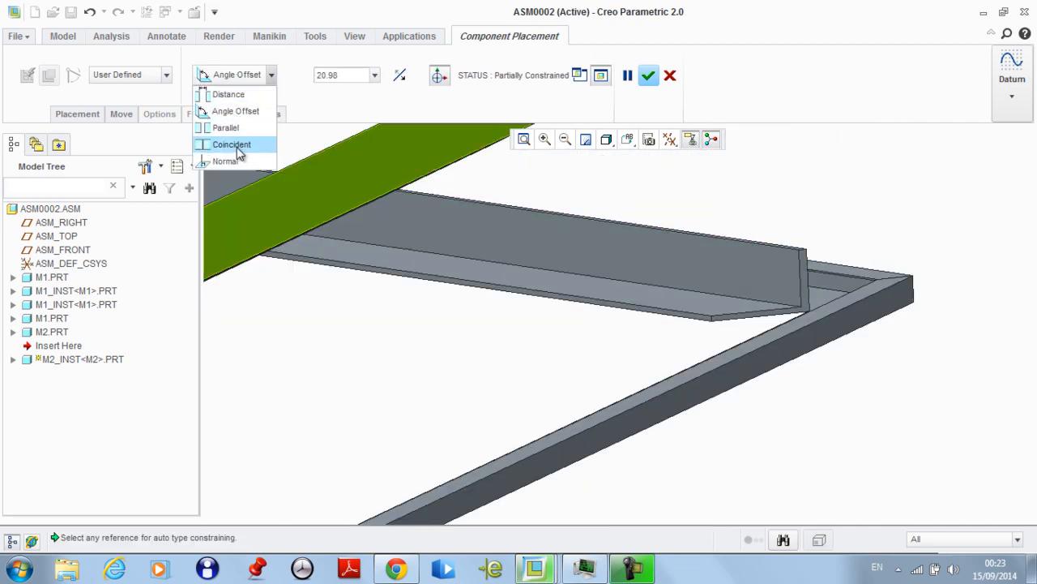
click(235, 146)
Add a second placement constraint and, with selection limited to edges, pick the upright edge on M2's mitred end as assembly reference
click(73, 114)
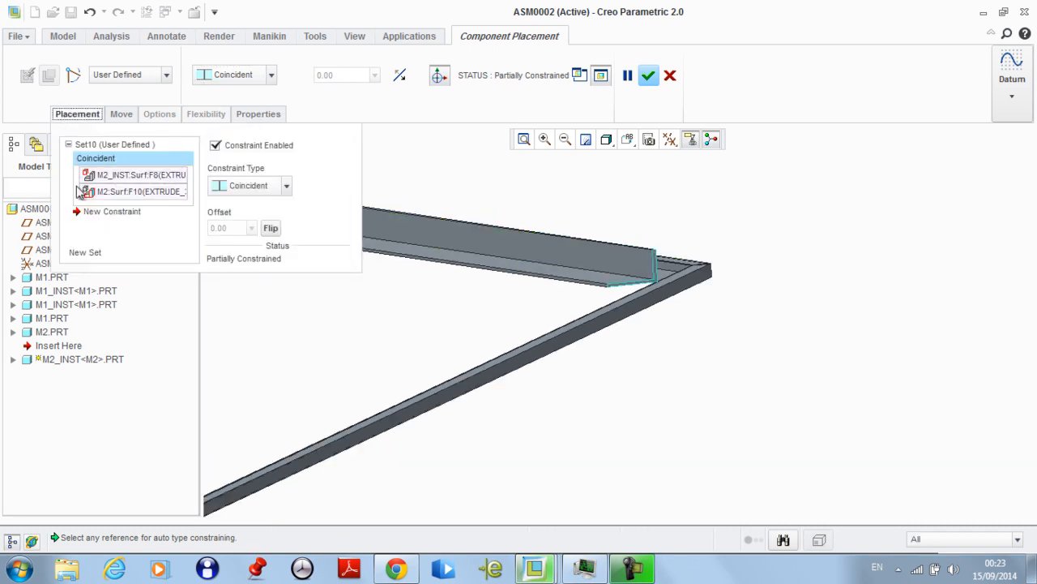
click(114, 212)
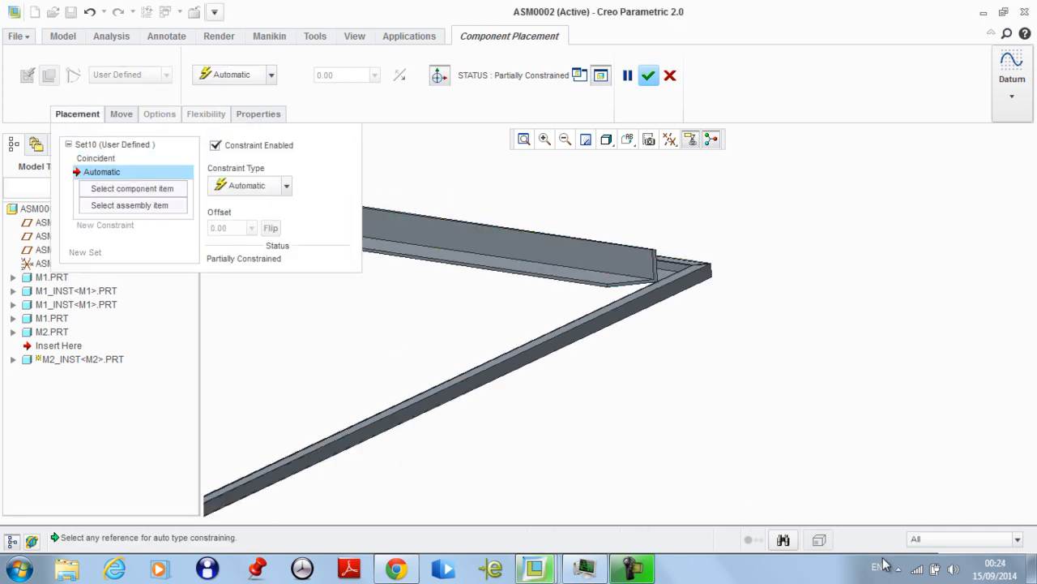
click(954, 539)
click(938, 525)
scroll(838, 381, down, 3)
scroll(759, 324, up, 4)
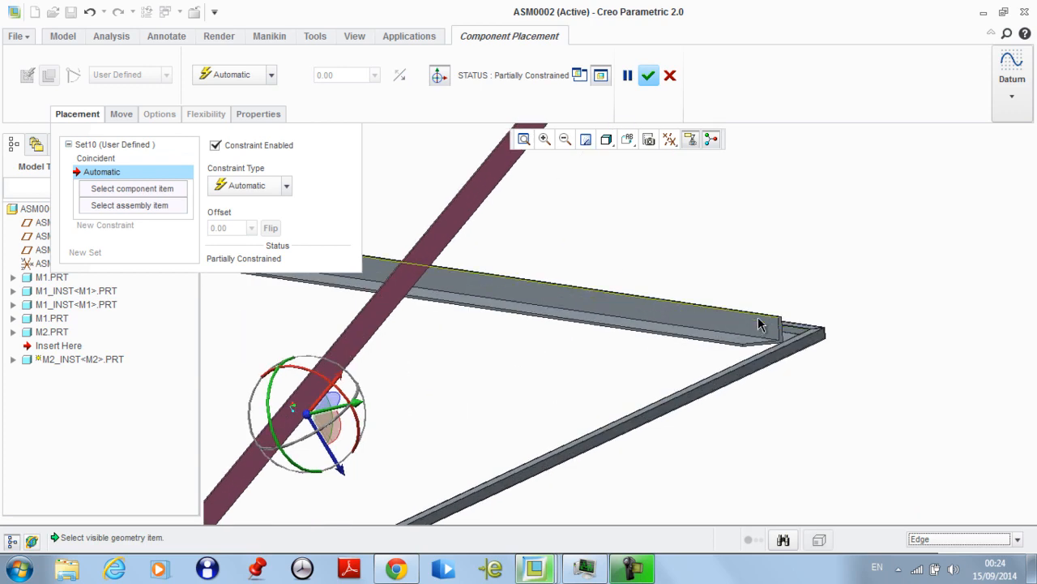
scroll(759, 324, up, 2)
click(814, 344)
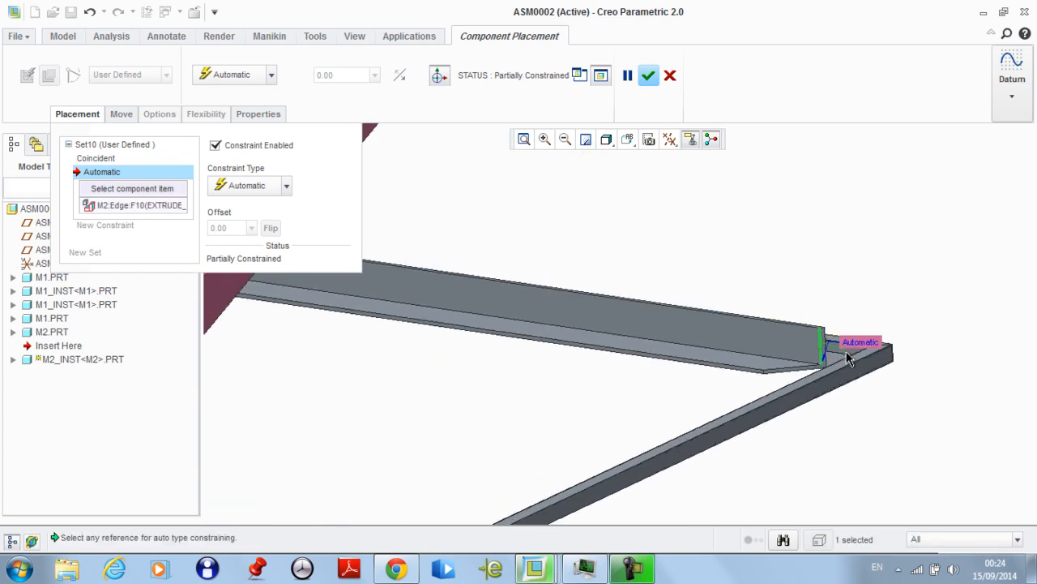
With selection limited to edges, pick the upright edge on M2_INST's mitred end and make it Coincident with the M2 edge
click(932, 540)
click(928, 523)
scroll(937, 421, down, 3)
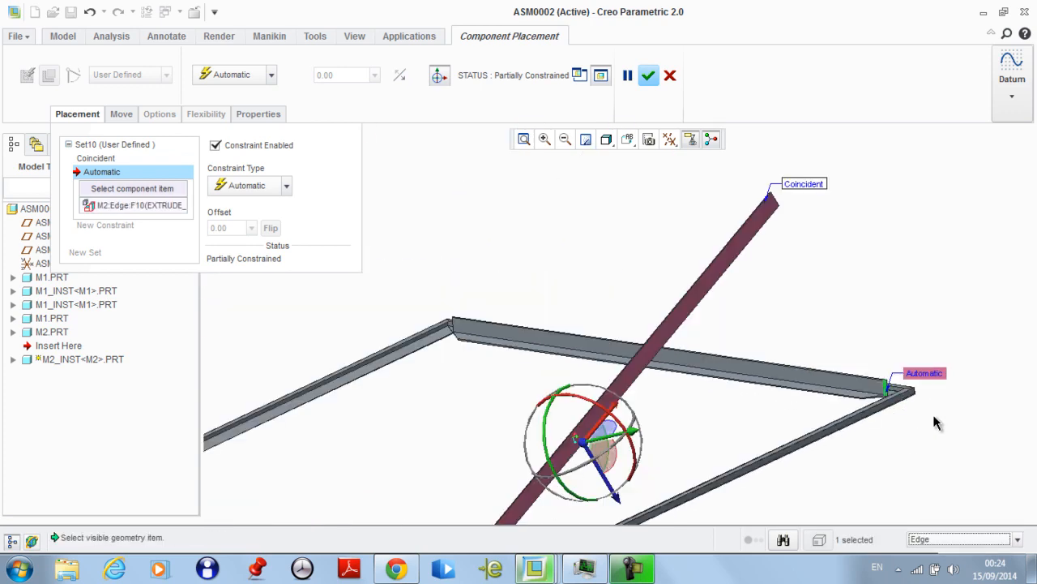
scroll(675, 233, up, 3)
middle_drag(675, 232, 646, 278)
scroll(622, 303, up, 4)
scroll(590, 283, down, 3)
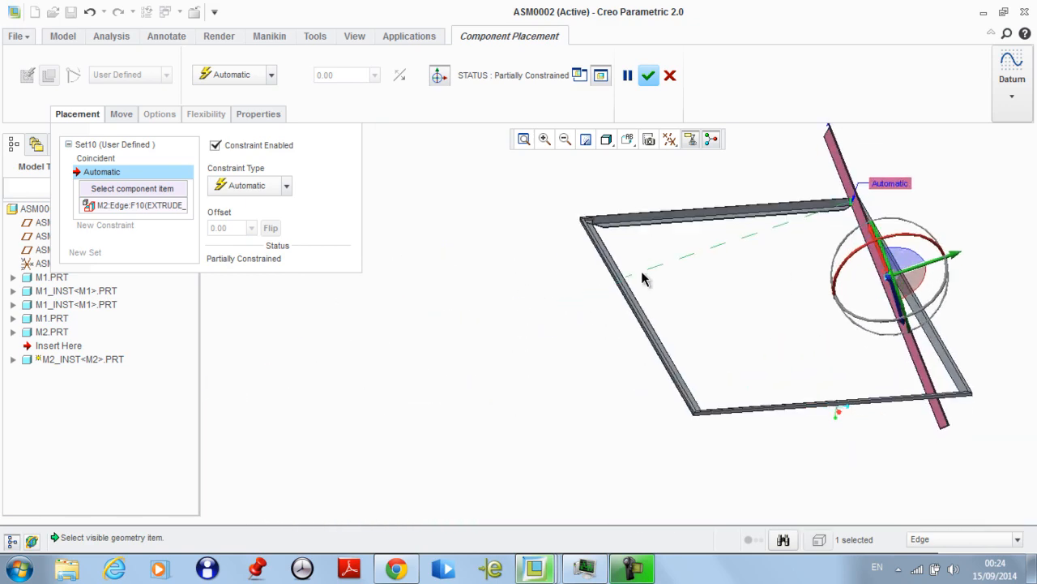
scroll(663, 300, up, 5)
scroll(757, 292, down, 5)
middle_drag(757, 291, 730, 283)
scroll(704, 271, up, 6)
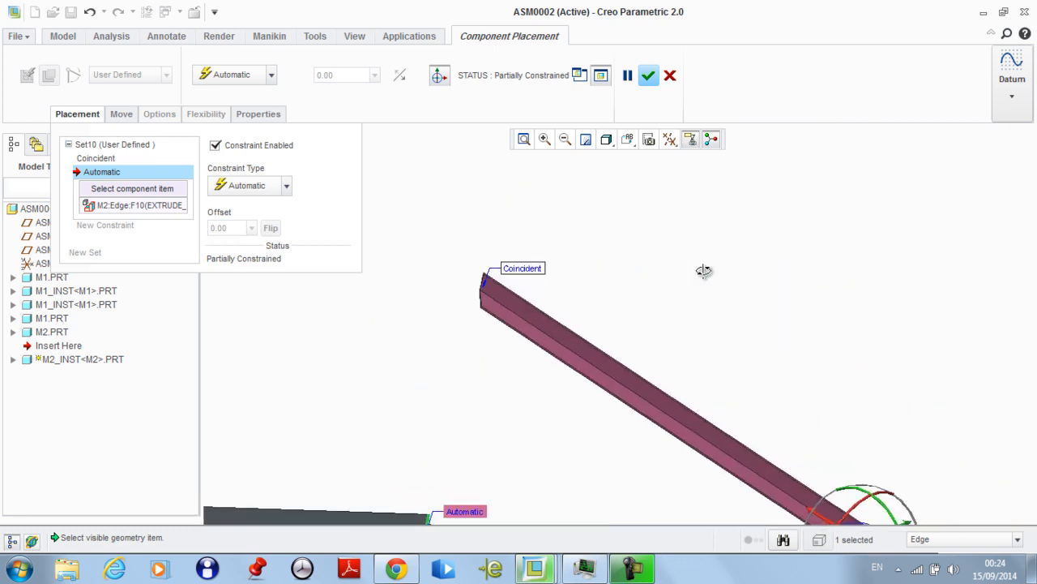
scroll(462, 280, up, 4)
click(468, 277)
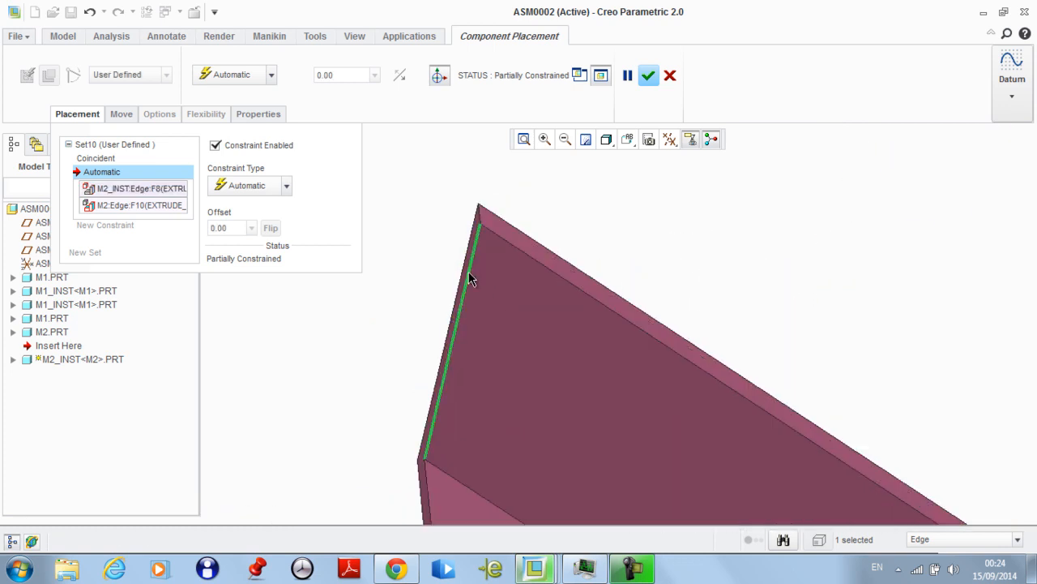
click(230, 81)
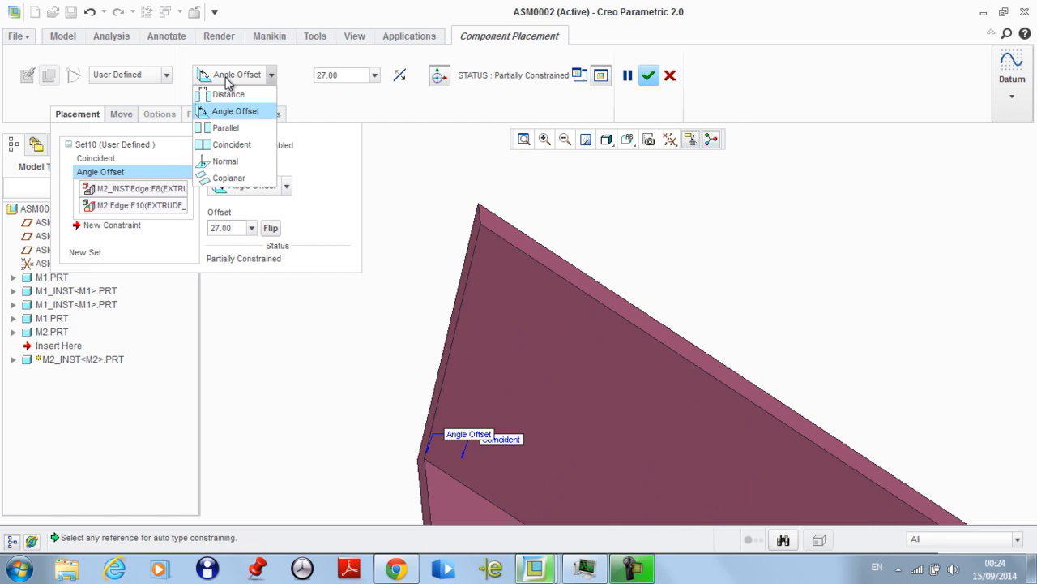
click(228, 146)
Constrain the flat outer face of M2_INST as Coincident with the matching M1_INST frame surface and accept the component placement
scroll(439, 215, down, 8)
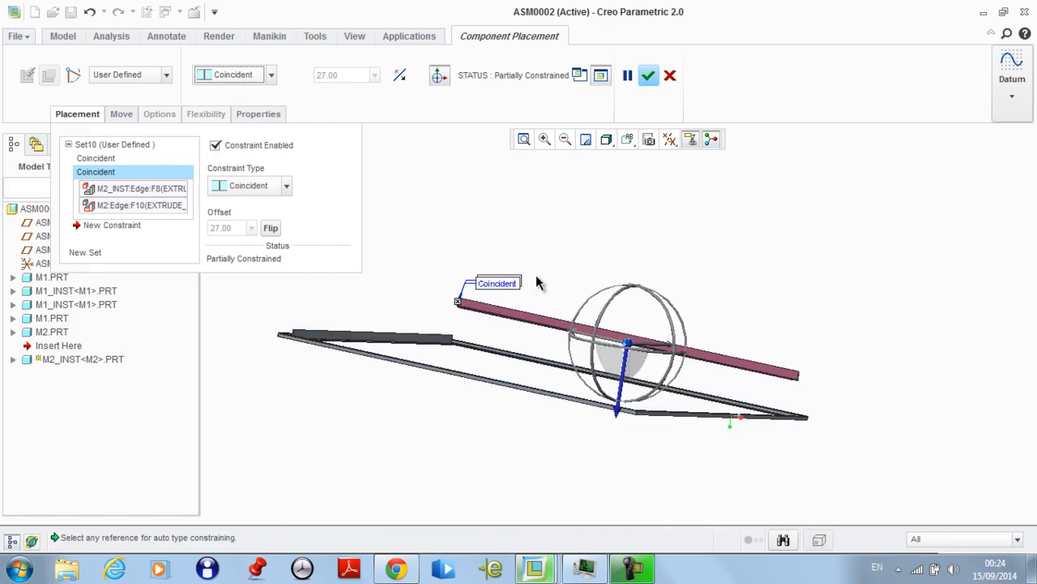
middle_drag(619, 288, 701, 349)
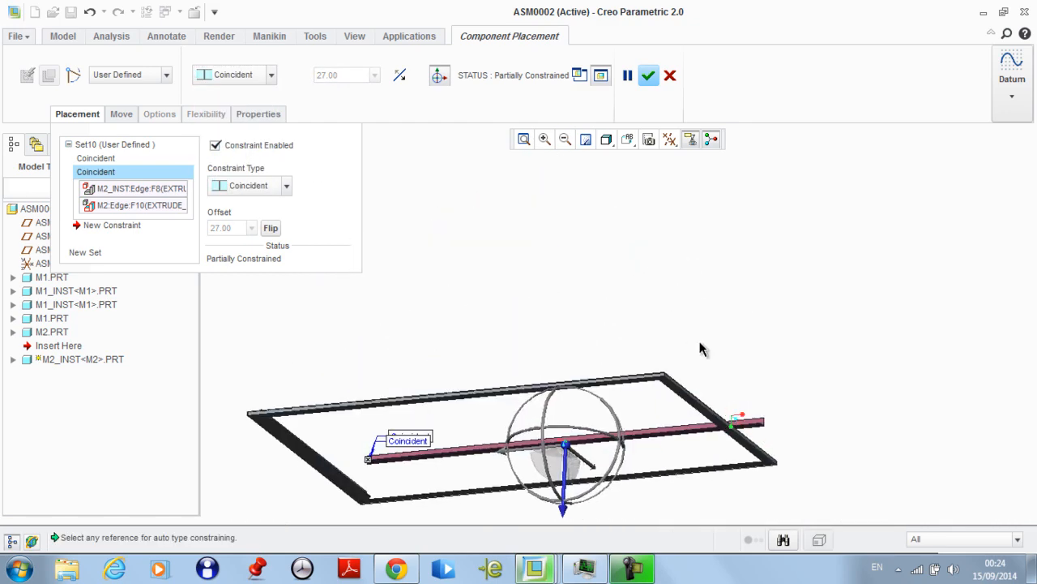
scroll(734, 507, up, 5)
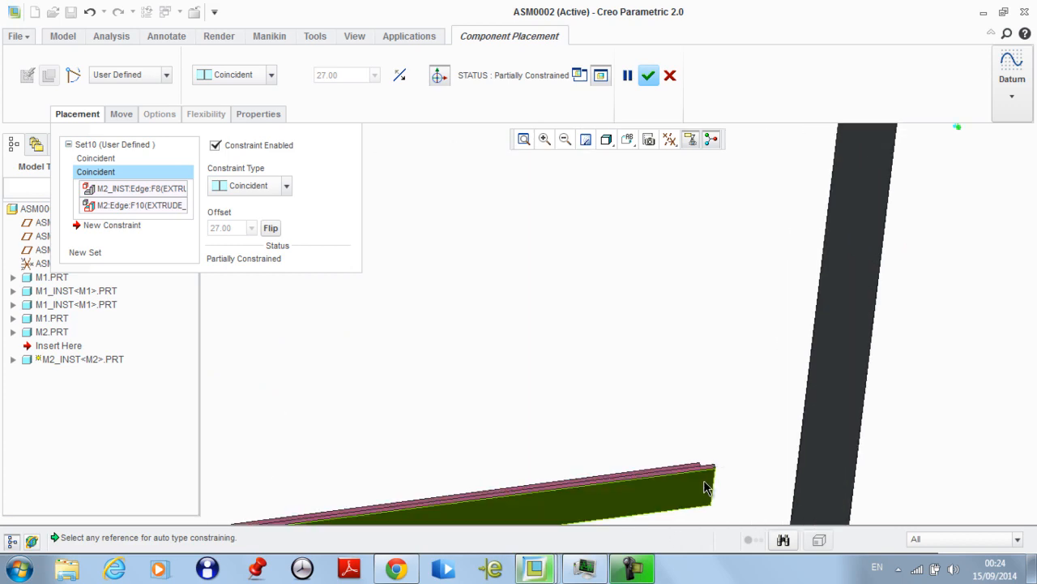
click(702, 481)
scroll(754, 372, down, 5)
mouse_move(733, 389)
middle_down()
mouse_move(746, 456)
mouse_move(726, 381)
middle_up()
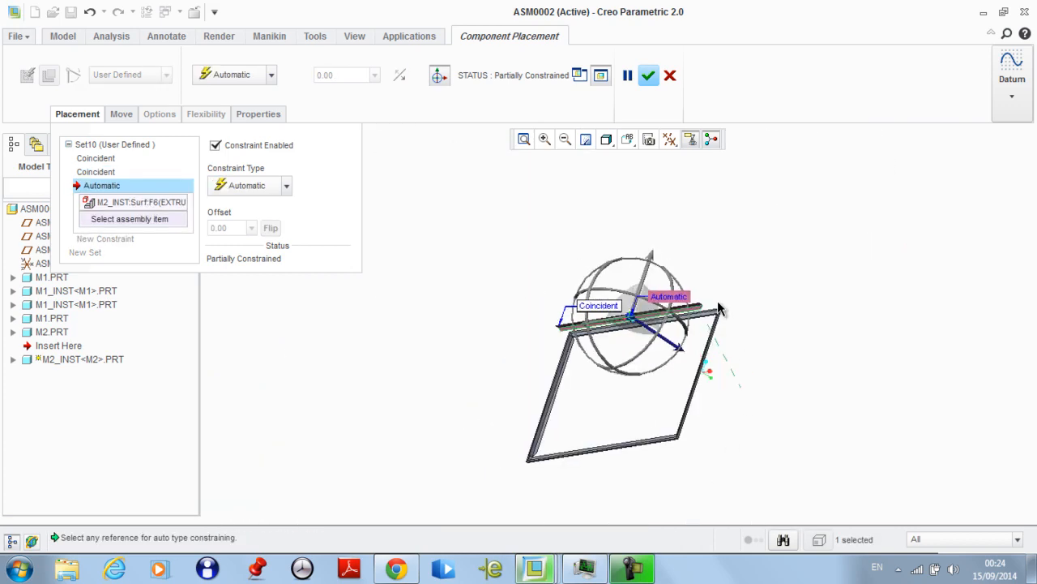
scroll(716, 326, up, 4)
click(720, 398)
scroll(712, 356, down, 3)
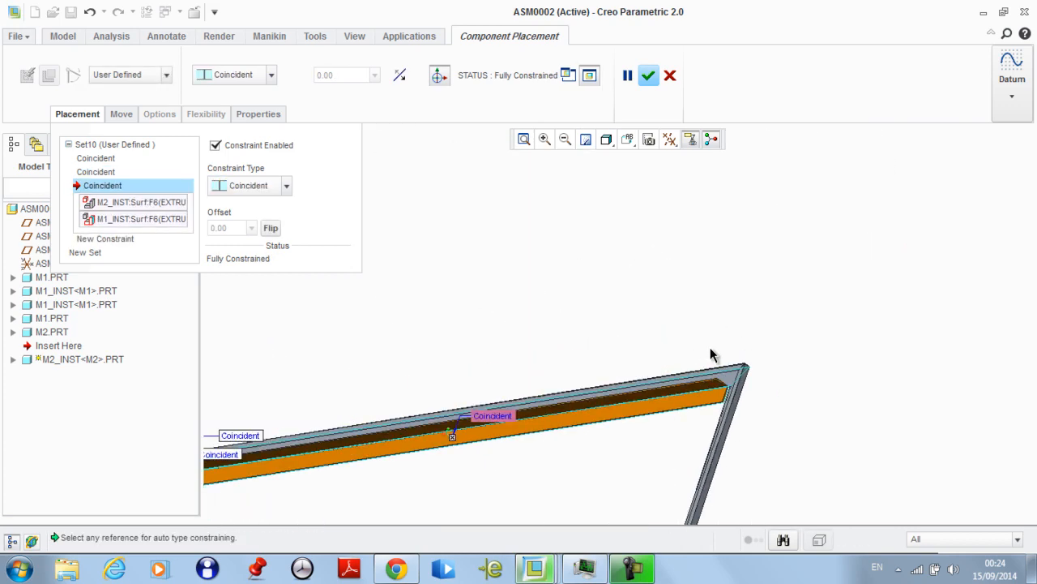
click(650, 77)
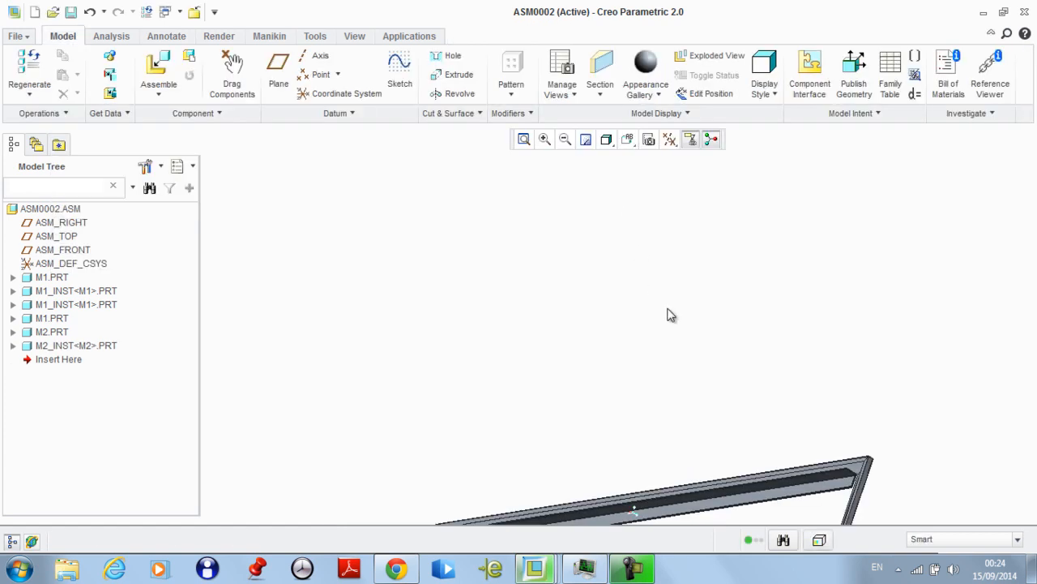
Examine the mitred corner joints between M2, M2_INST and the surrounding M1 frame from several angles
middle_drag(670, 313, 690, 405)
scroll(719, 401, up, 3)
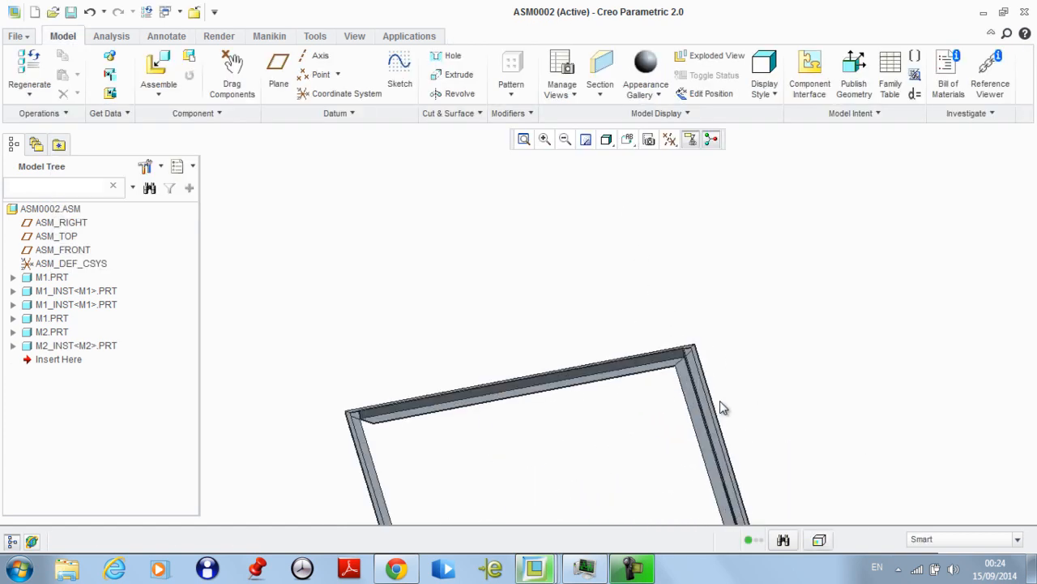
scroll(771, 320, down, 2)
scroll(502, 392, up, 6)
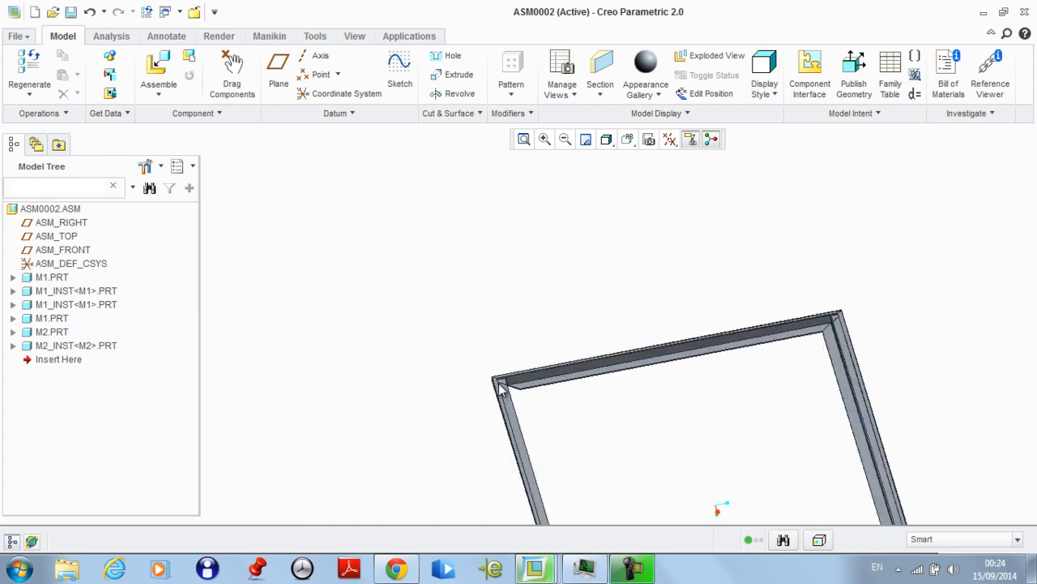
scroll(787, 316, down, 4)
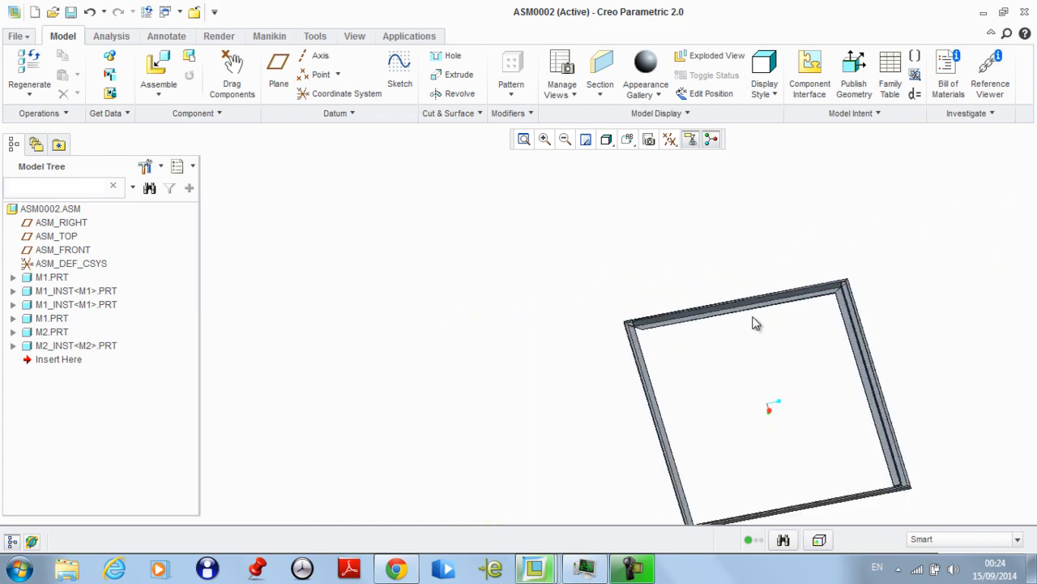
scroll(843, 318, up, 4)
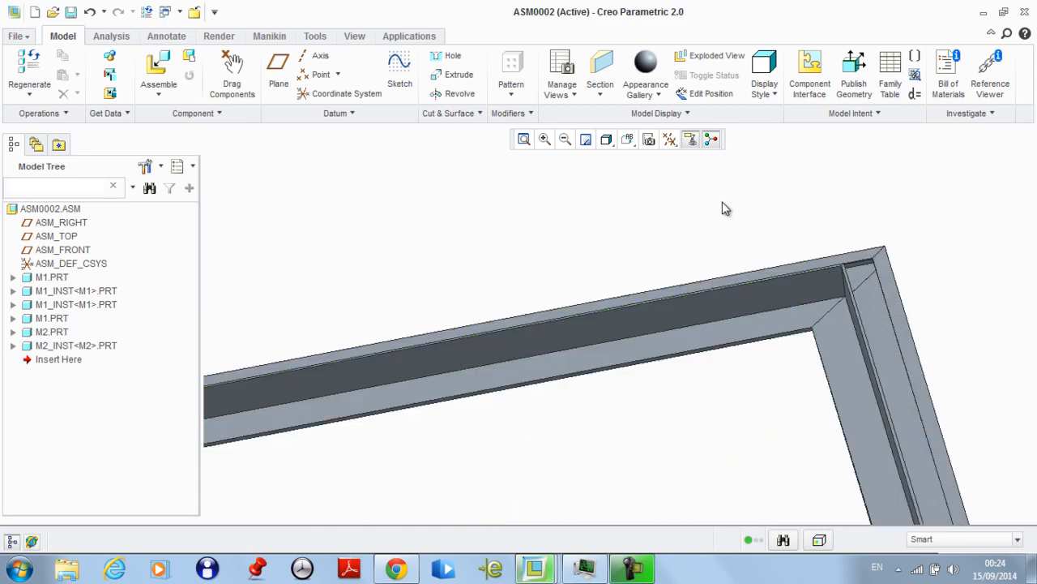
scroll(727, 210, down, 4)
middle_drag(728, 209, 770, 199)
scroll(454, 243, up, 6)
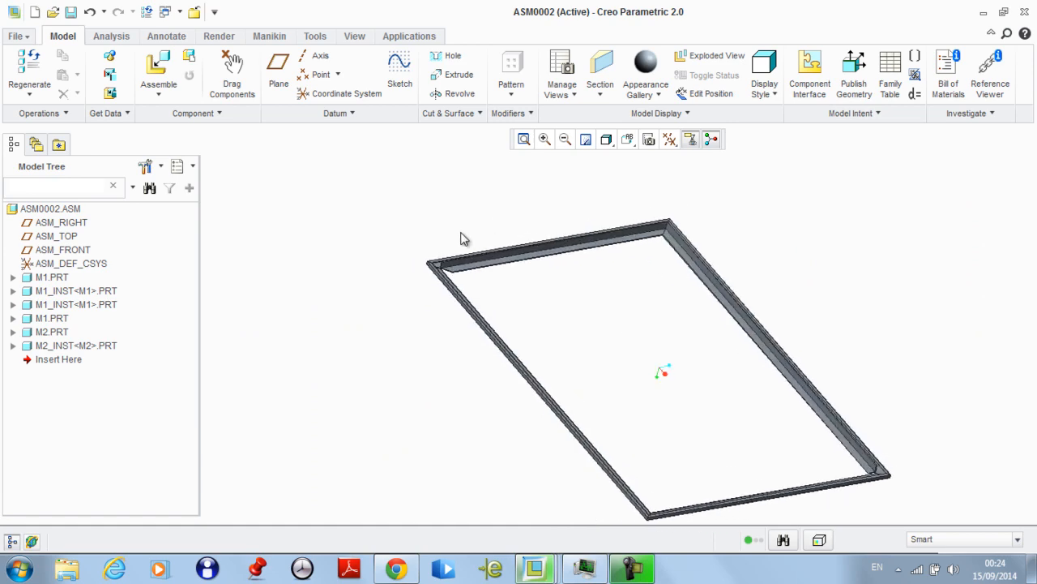
scroll(614, 274, down, 3)
middle_drag(831, 226, 813, 216)
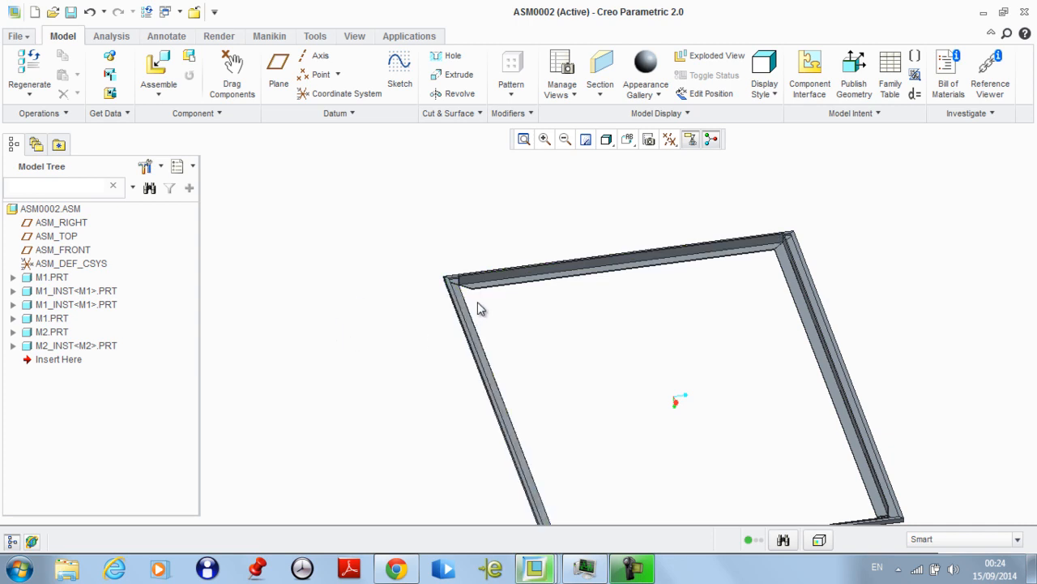
Open the M2_INST part in its own window and start a new Mirror Part from it
click(798, 292)
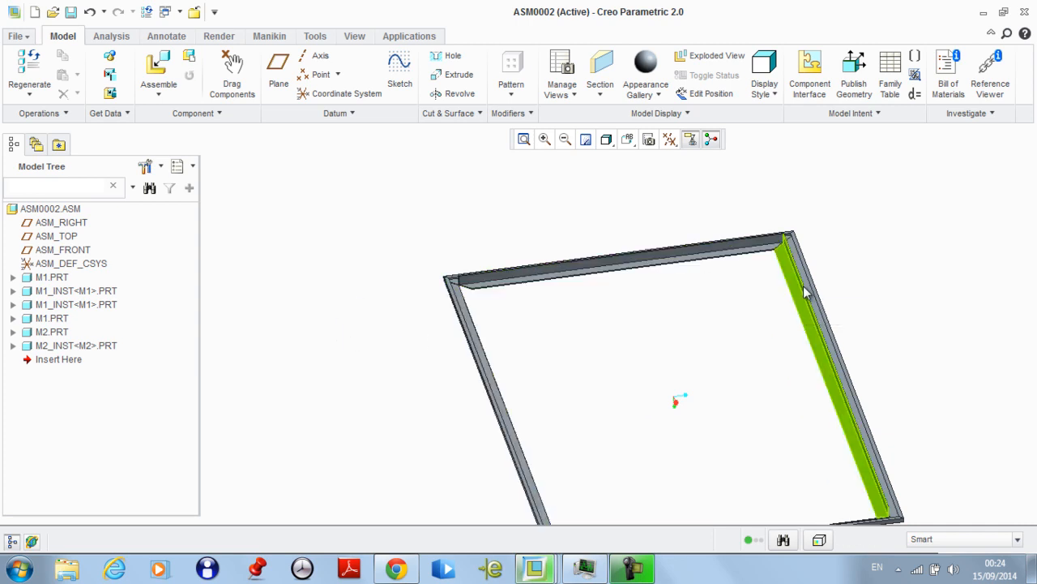
right_click(75, 346)
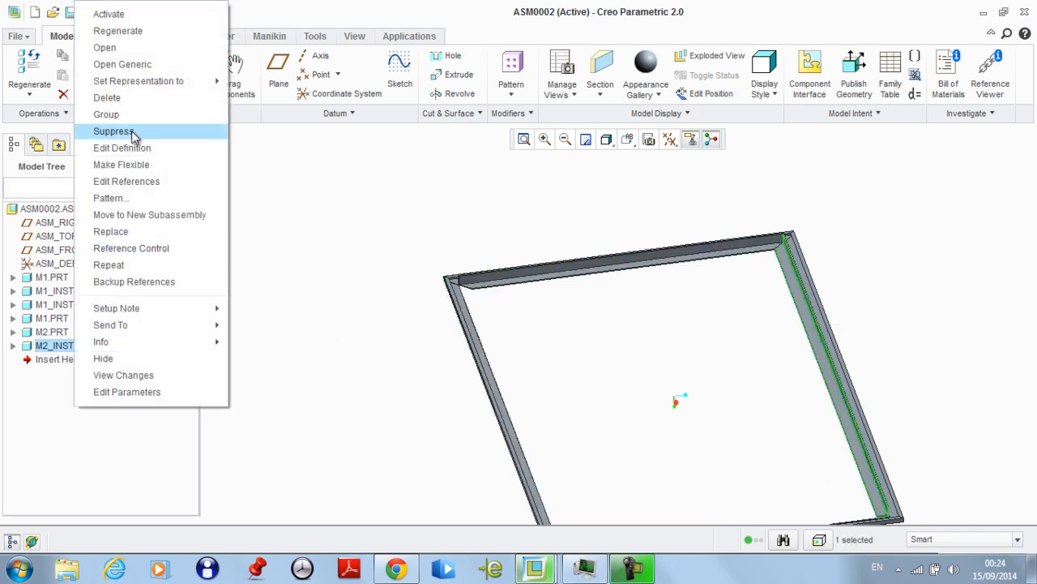
click(132, 47)
click(18, 39)
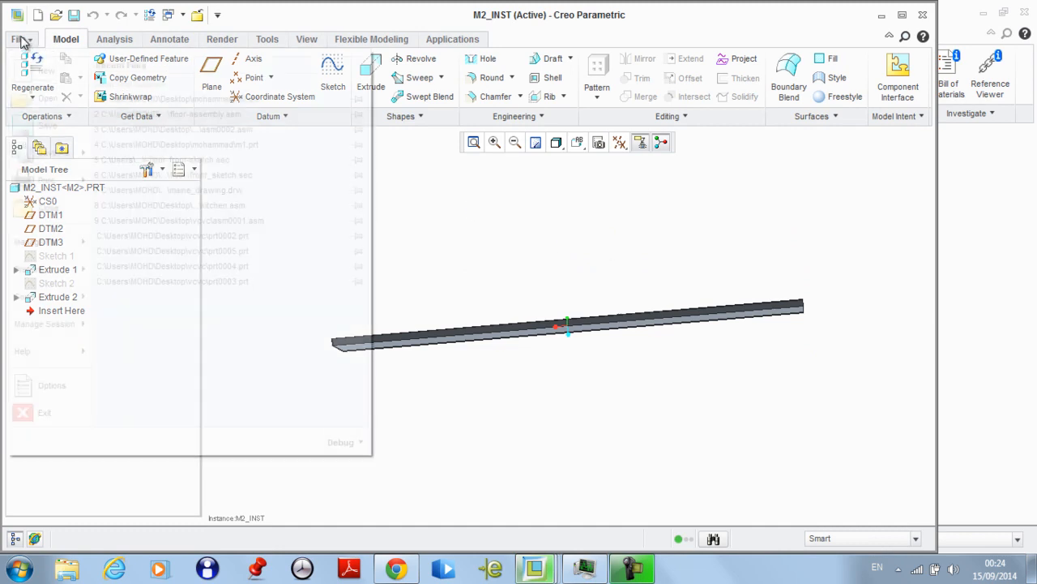
mouse_move(60, 156)
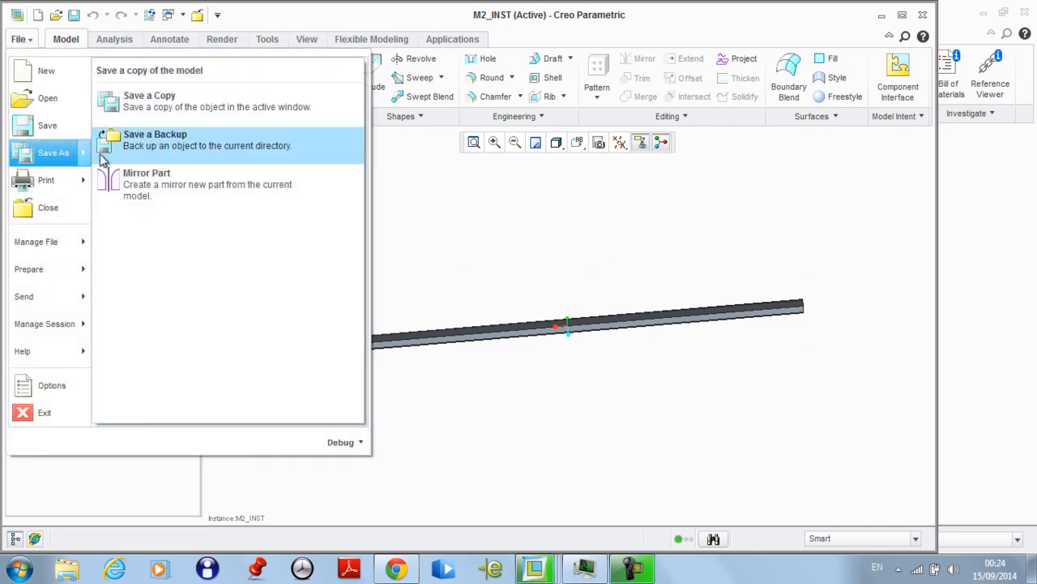
click(188, 191)
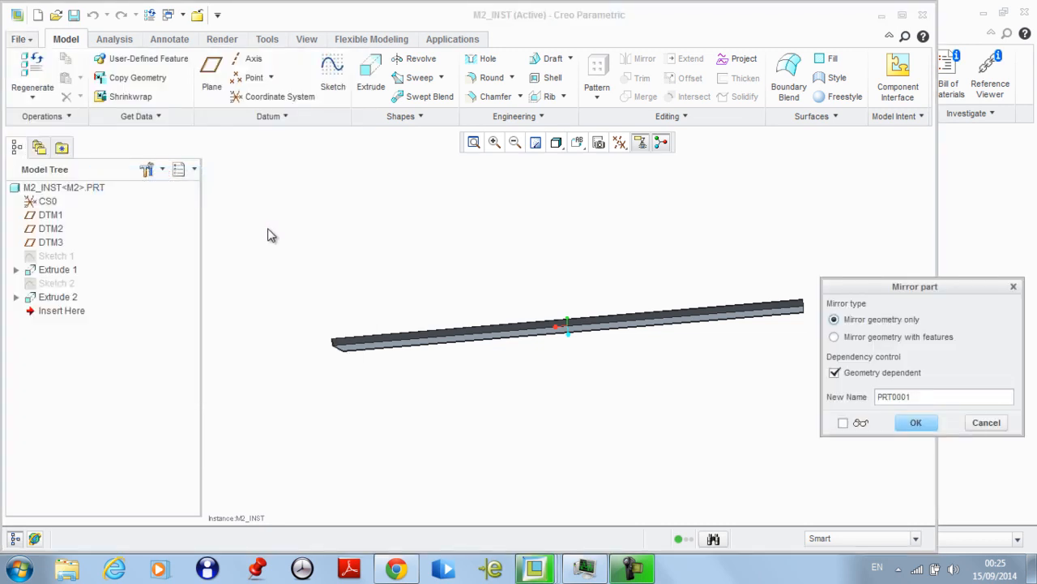
Mirror the geometry with features, preview the mirrored beam, name the new part m3 and create it
click(834, 337)
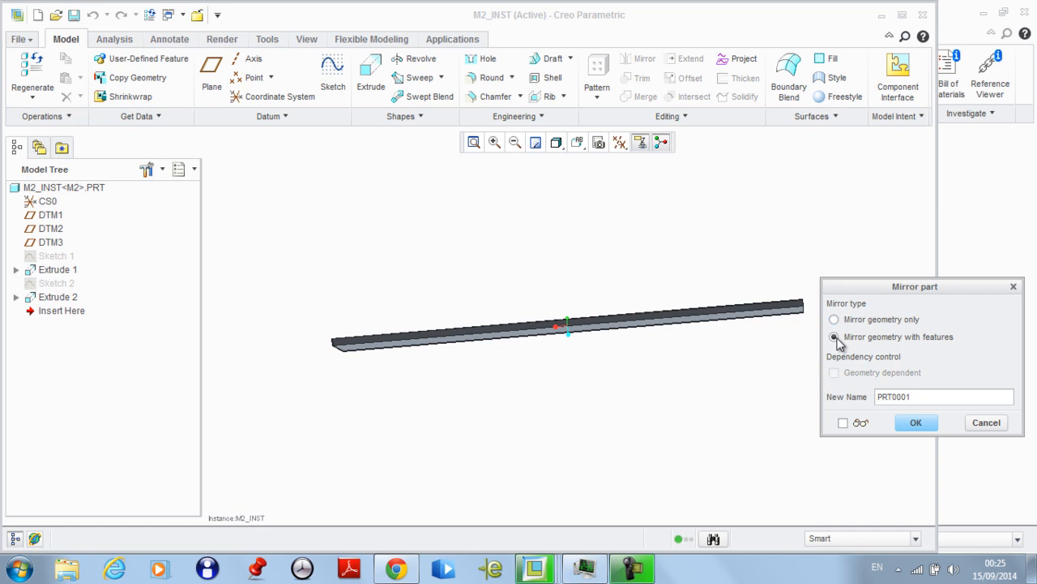
mouse_move(570, 314)
middle_down()
mouse_move(493, 260)
mouse_move(419, 235)
mouse_move(428, 271)
mouse_move(451, 238)
mouse_move(470, 284)
mouse_move(401, 274)
mouse_move(440, 244)
mouse_move(387, 226)
middle_up()
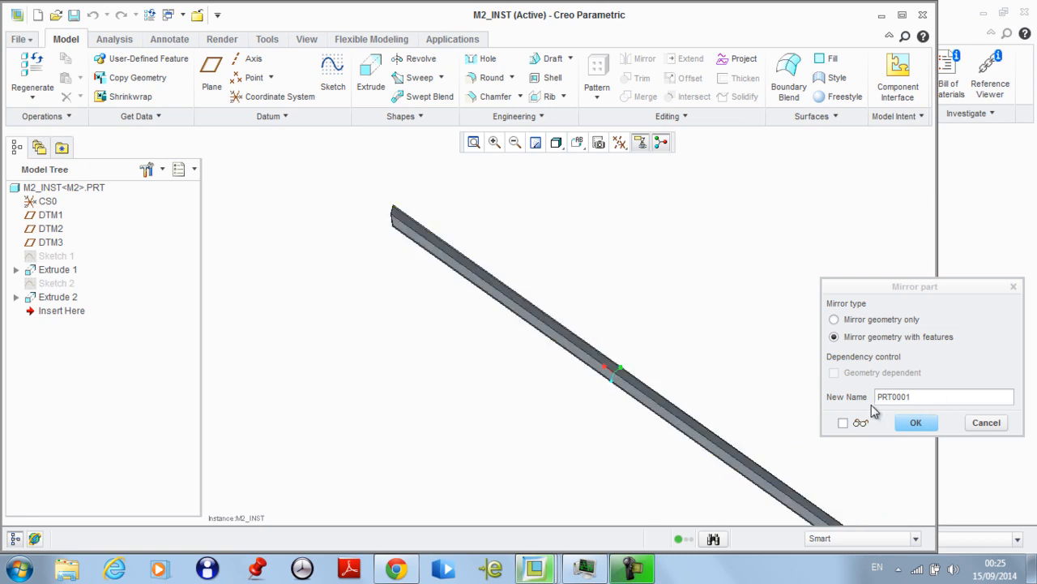
click(843, 423)
middle_drag(547, 281, 647, 239)
middle_drag(554, 227, 523, 310)
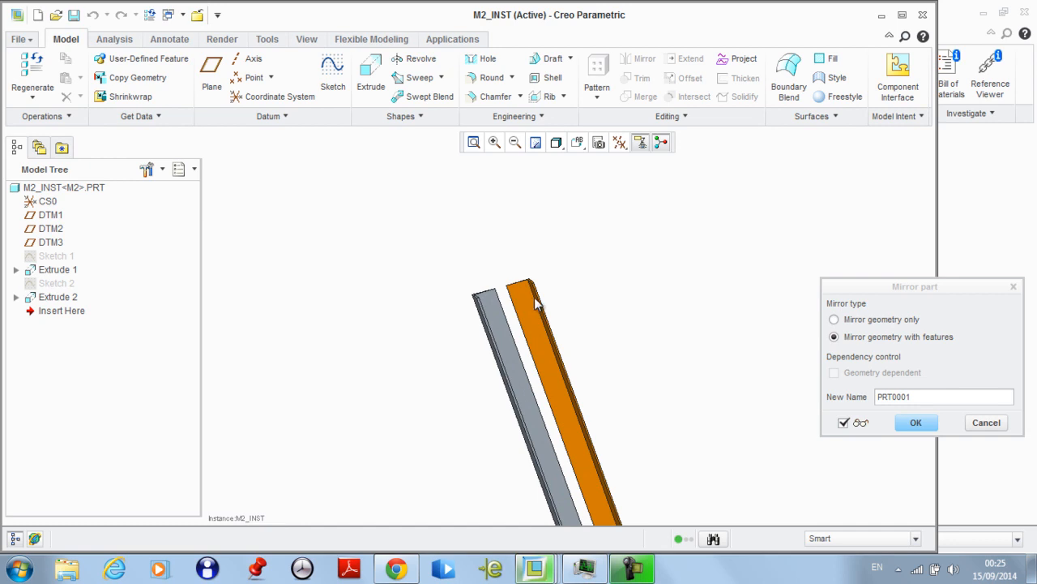
drag(911, 397, 901, 396)
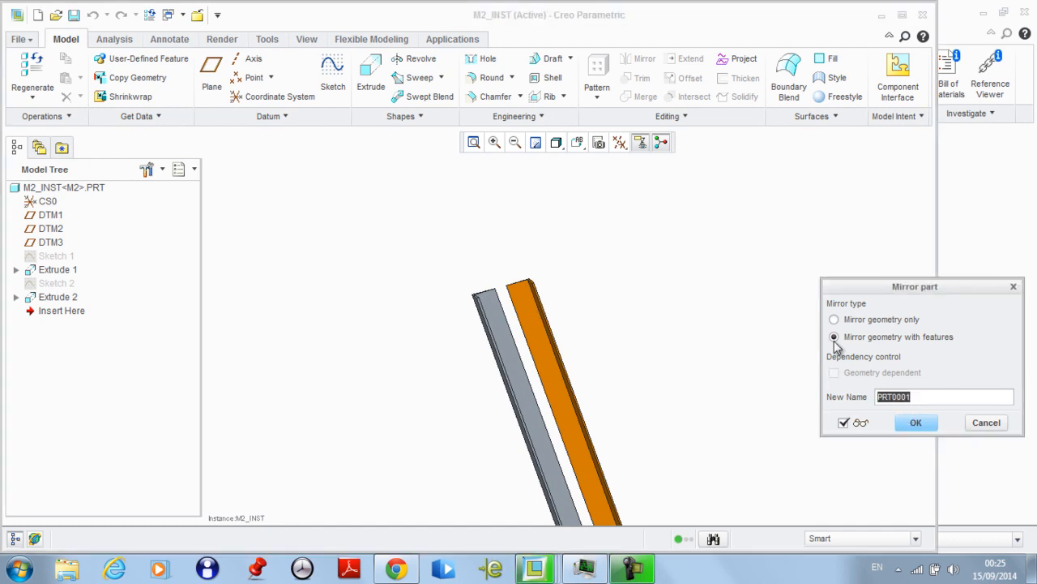
text(m3)
click(926, 429)
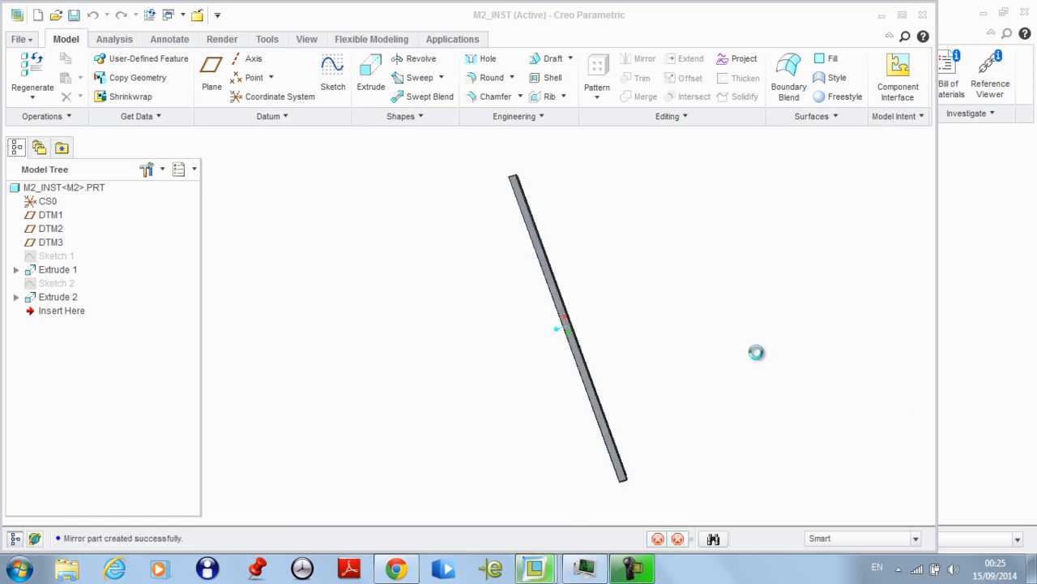
Close the open part and floor-assembly windows to return to the ASM0002 assembly
click(197, 16)
click(198, 16)
click(198, 16)
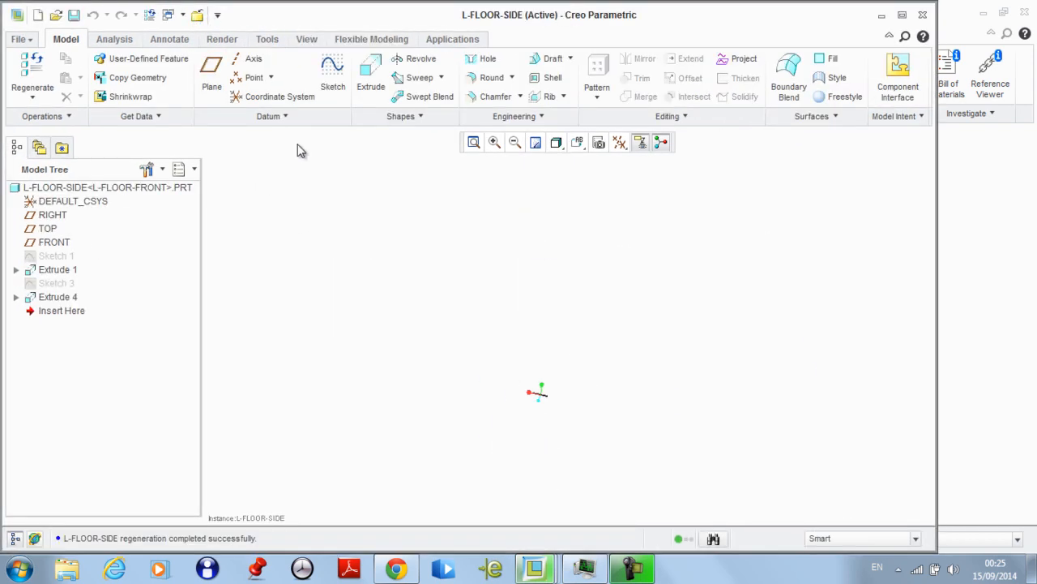
click(196, 15)
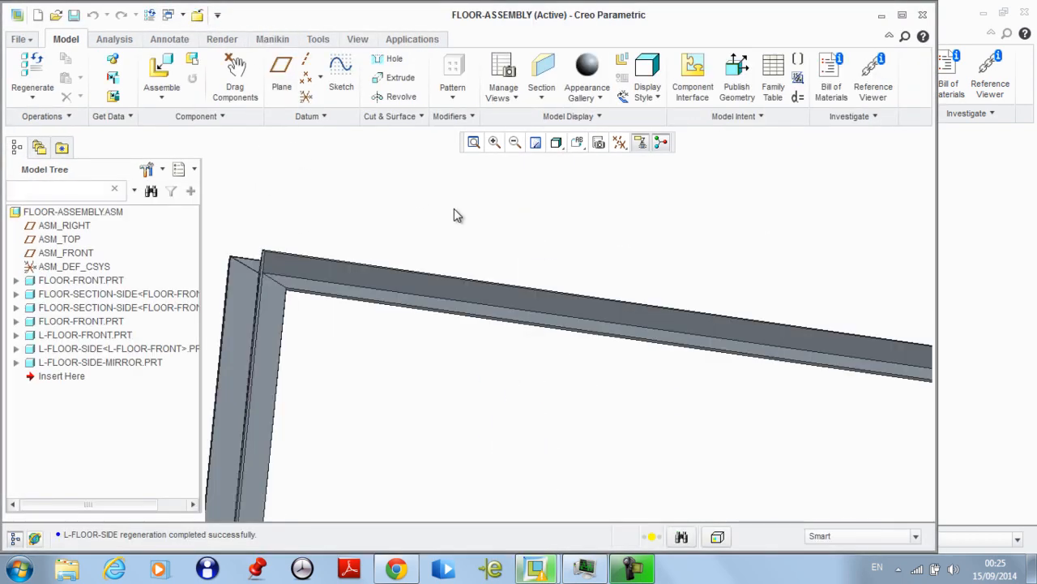
key(ctrl+d)
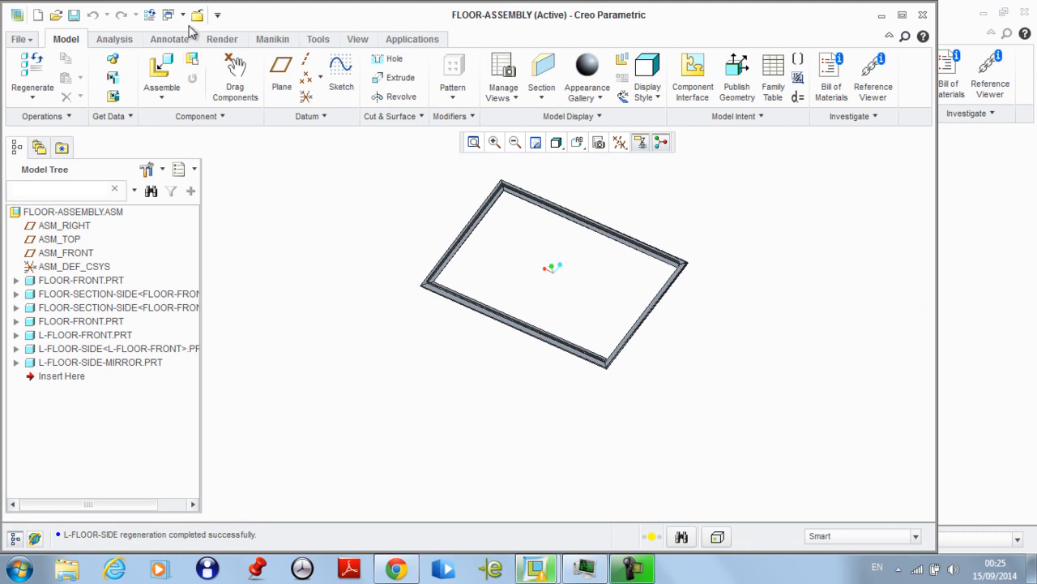
click(197, 15)
Bring the in-session part m3.prt into ASM0002 as a new component
click(159, 77)
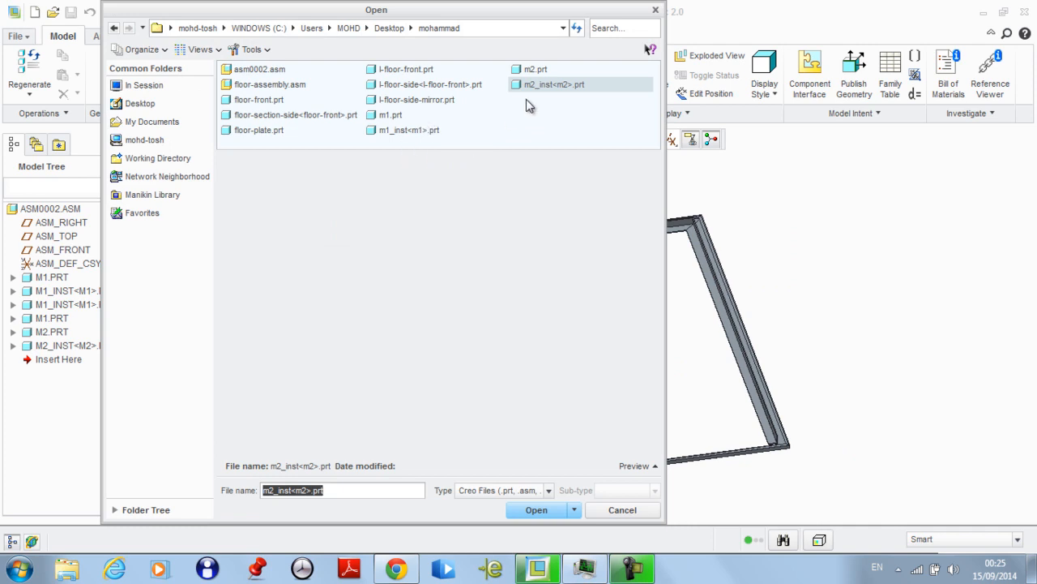
click(152, 87)
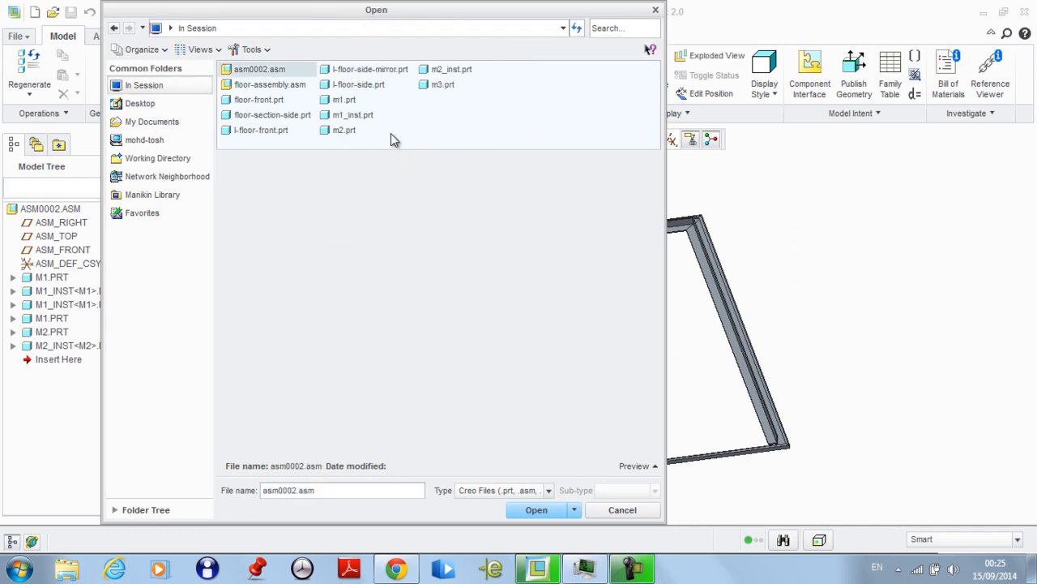
double_click(443, 85)
Rotate the M3 beam about two of its axes to turn its angle profile toward the frame's inner side
middle_drag(792, 350, 796, 302)
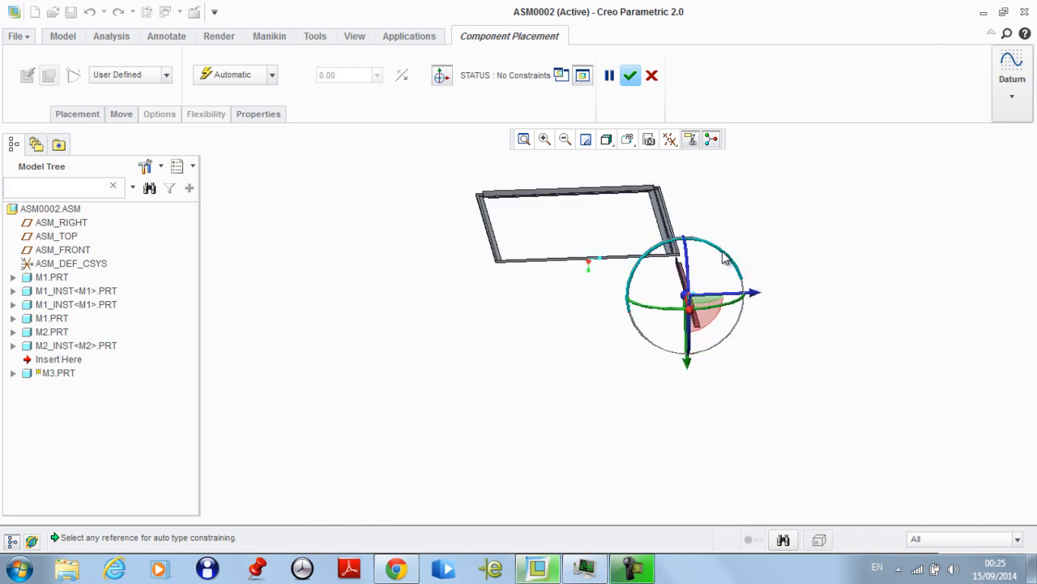
drag(722, 252, 654, 246)
scroll(693, 249, down, 8)
scroll(660, 236, up, 2)
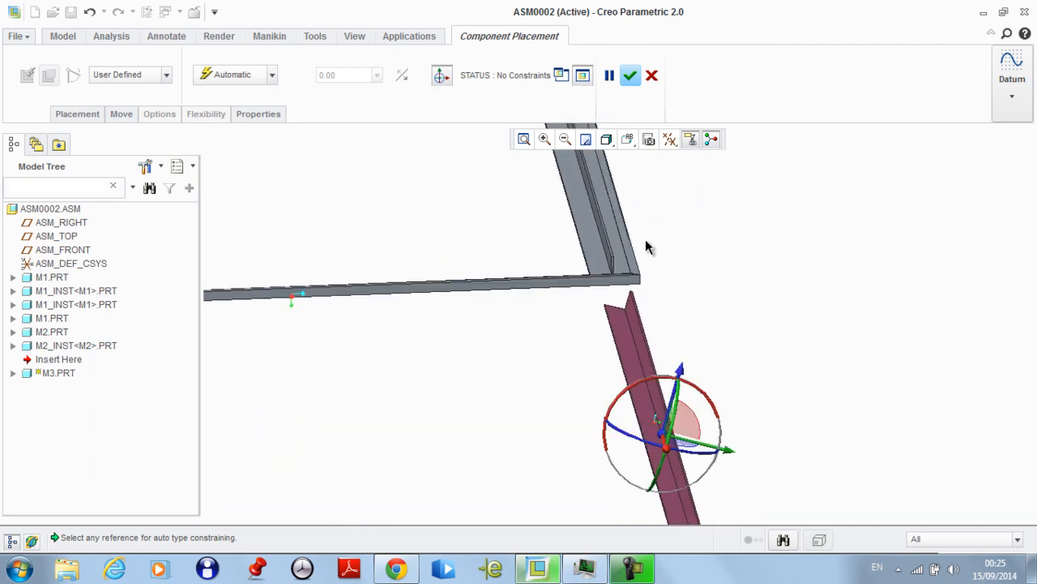
middle_drag(679, 451, 633, 388)
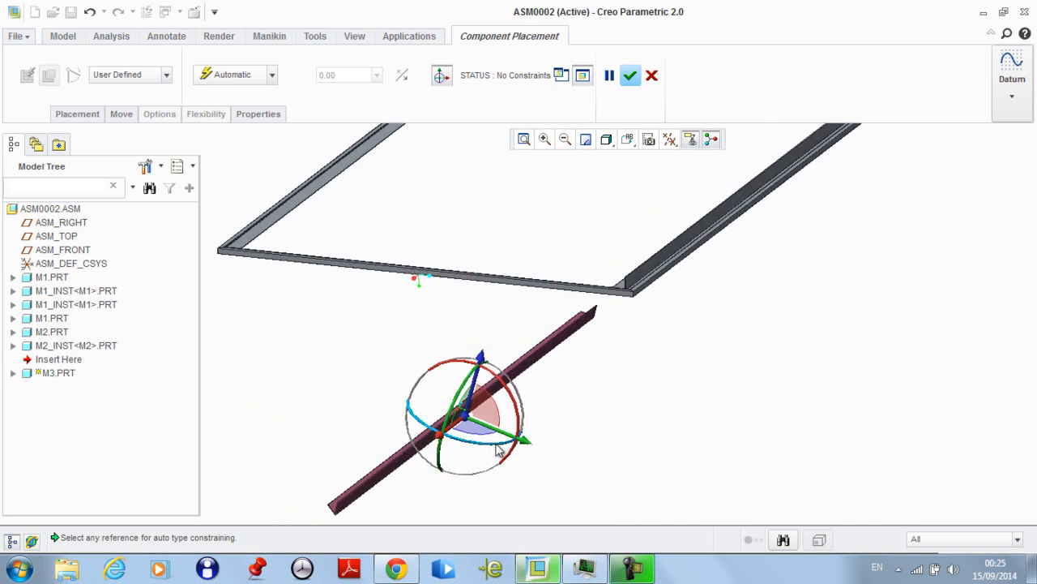
drag(493, 451, 421, 381)
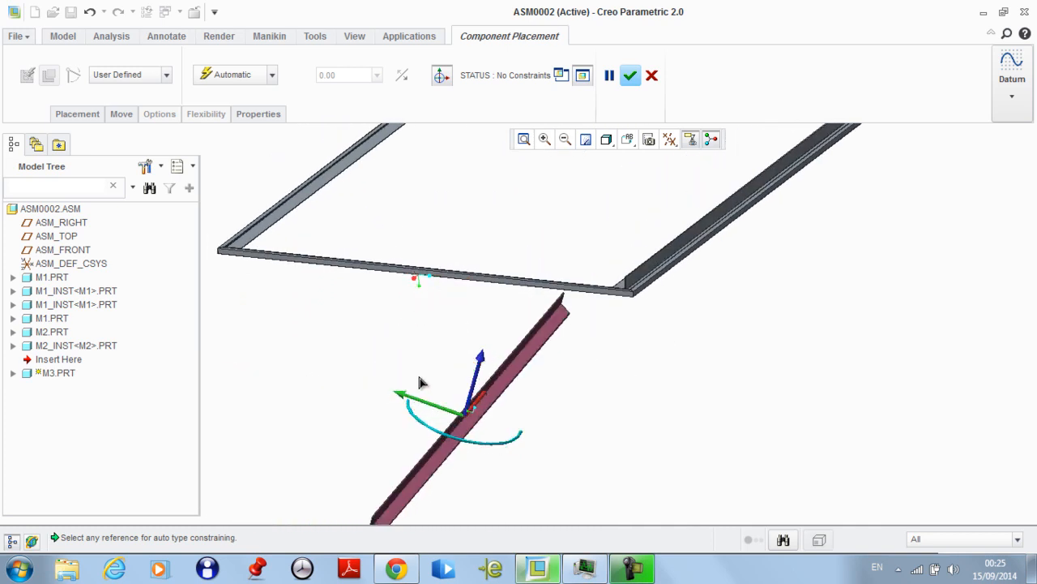
Move the M3 beam into the frame alongside the M1 side member that has no inner beam yet
scroll(451, 338, up, 2)
drag(452, 339, 213, 304)
middle_drag(213, 303, 410, 437)
drag(403, 433, 527, 204)
middle_drag(570, 247, 627, 211)
scroll(595, 236, down, 6)
scroll(774, 232, up, 3)
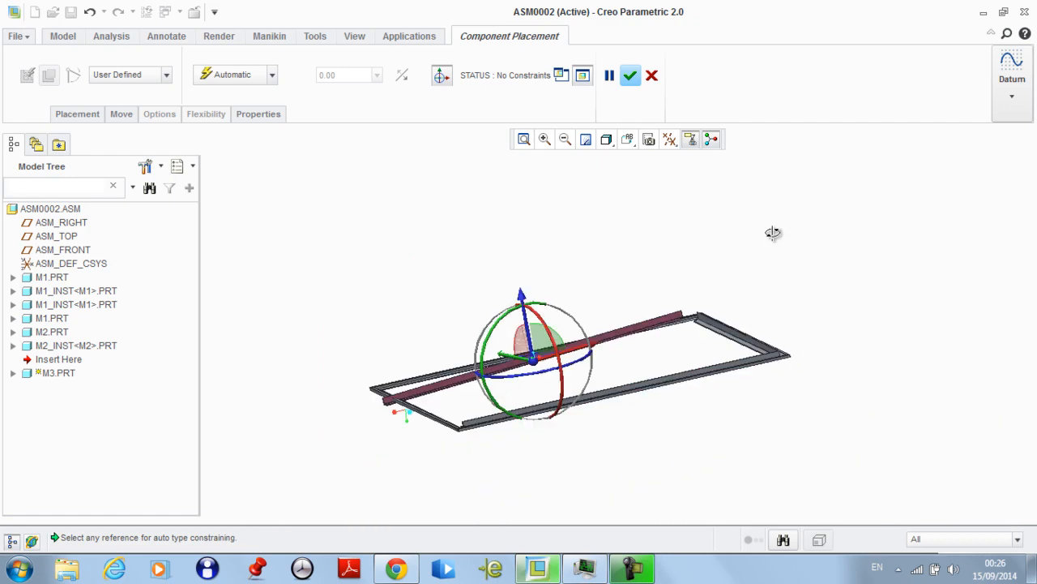
Constrain the mitred end of M3 coincident with the matching mitred end of the adjoining inner beam
middle_drag(773, 232, 714, 308)
scroll(711, 321, down, 5)
click(537, 307)
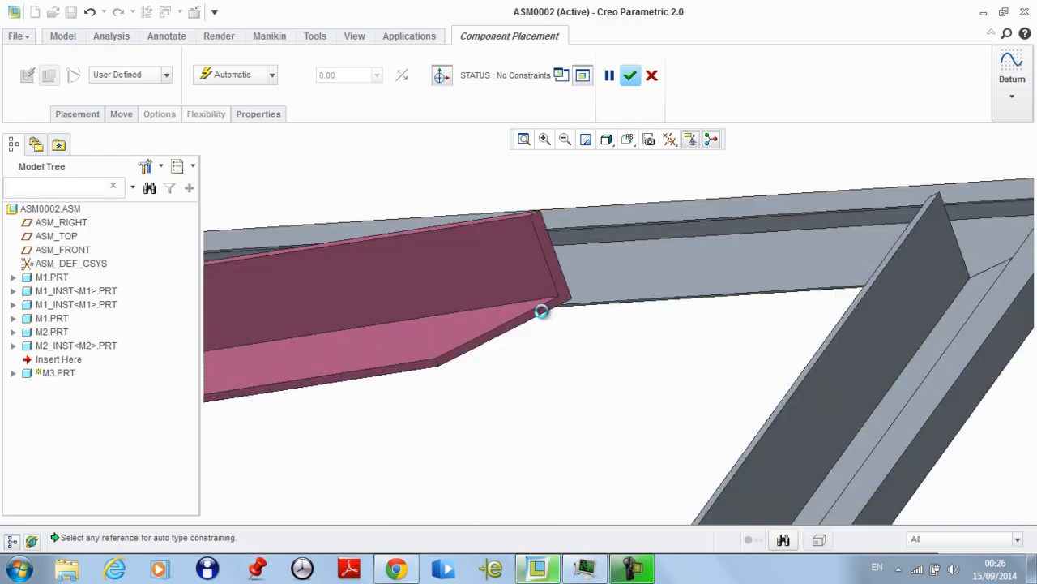
scroll(540, 308, up, 5)
middle_drag(540, 308, 859, 349)
scroll(519, 255, down, 6)
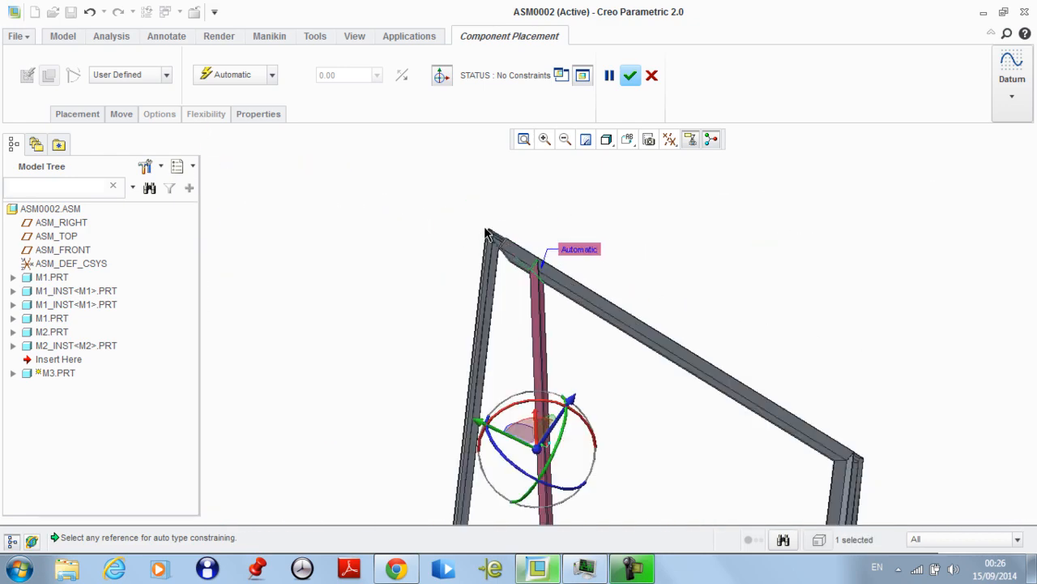
click(495, 243)
scroll(490, 238, up, 5)
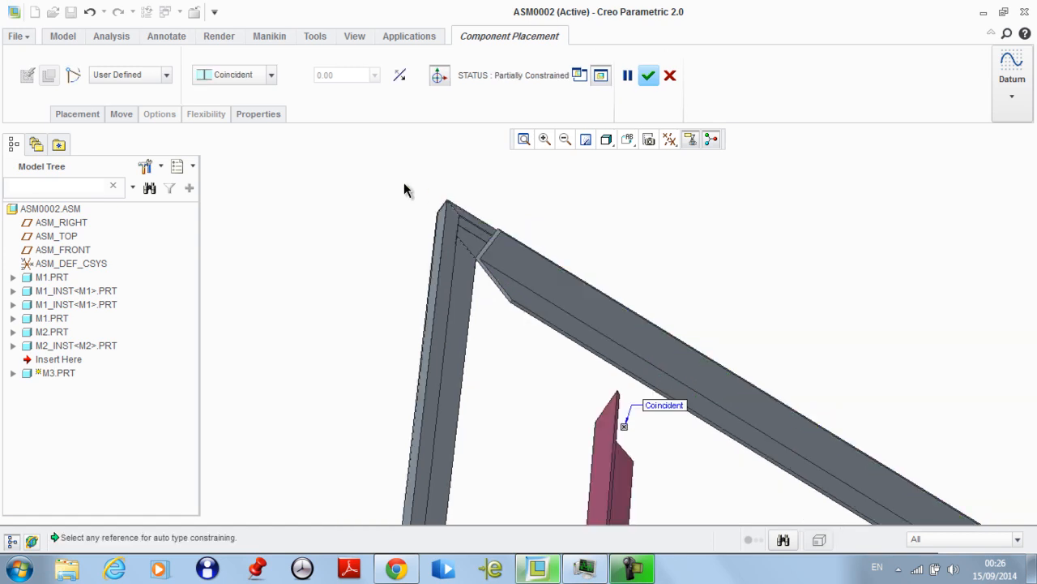
middle_drag(578, 302, 579, 215)
scroll(567, 220, up, 3)
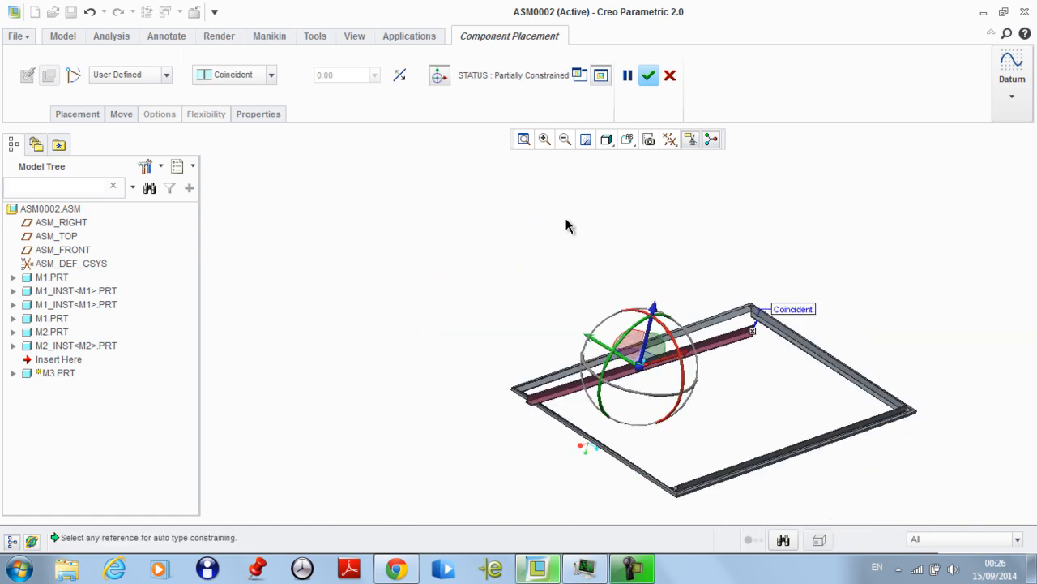
Add a Coincident constraint between the short lower corner edge of M3's mitred end and the matching edge of the adjoining beam, restricting selection to edges
click(928, 539)
click(928, 513)
scroll(815, 298, down, 3)
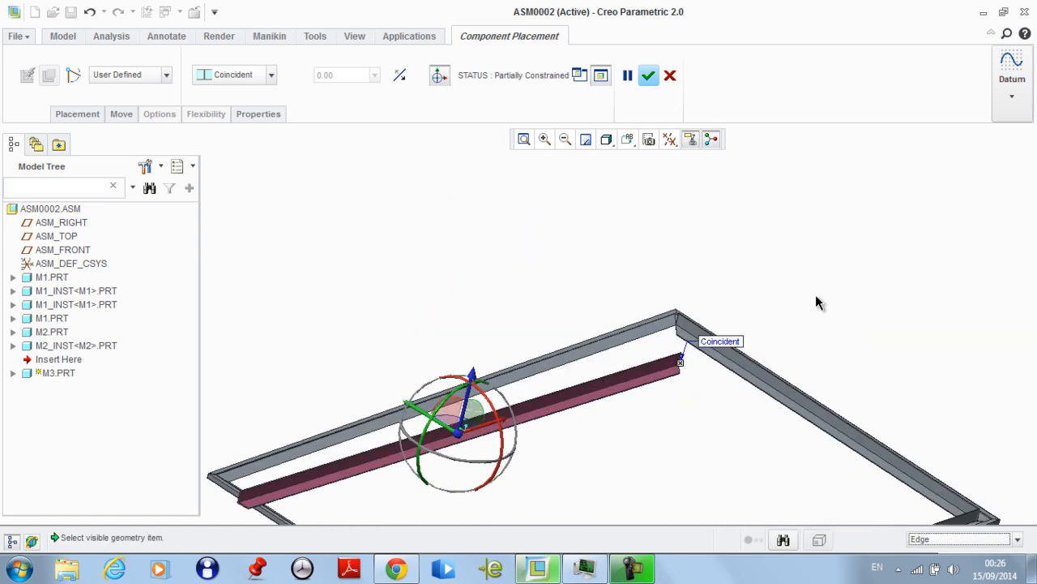
scroll(655, 391, down, 4)
scroll(577, 392, down, 1)
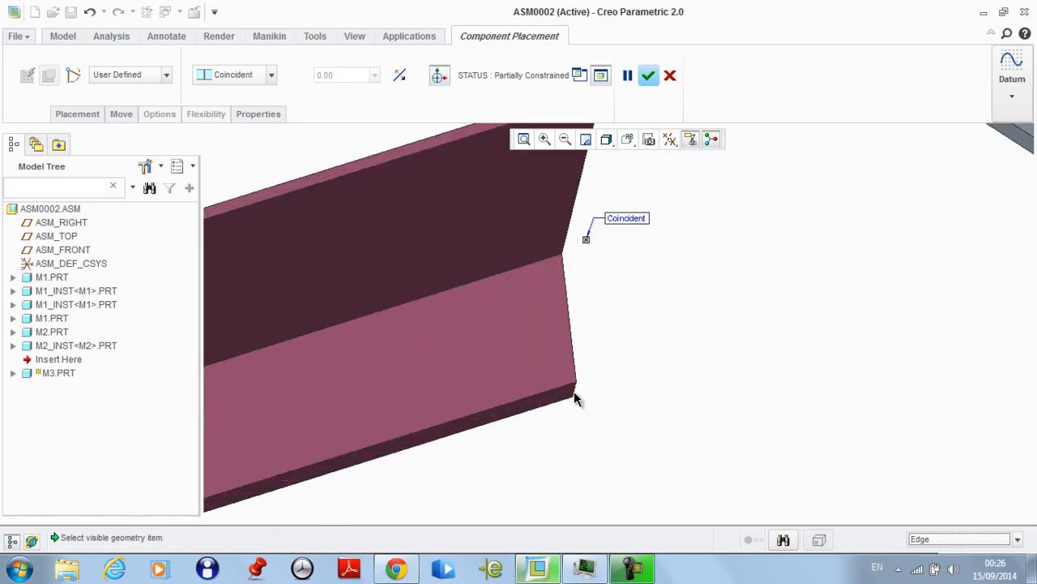
click(573, 391)
click(932, 541)
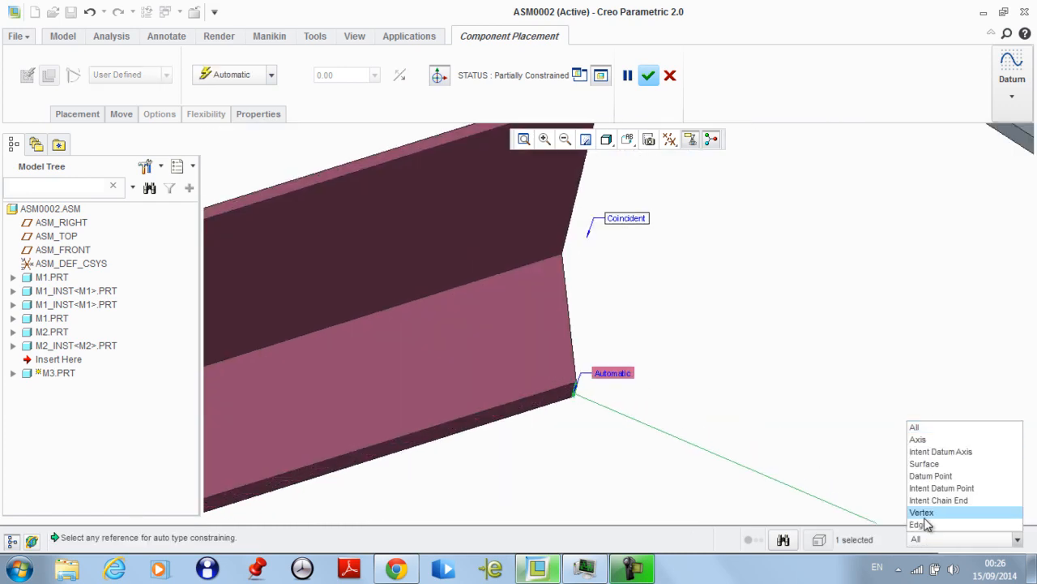
click(926, 524)
scroll(655, 217, up, 3)
scroll(655, 217, down, 2)
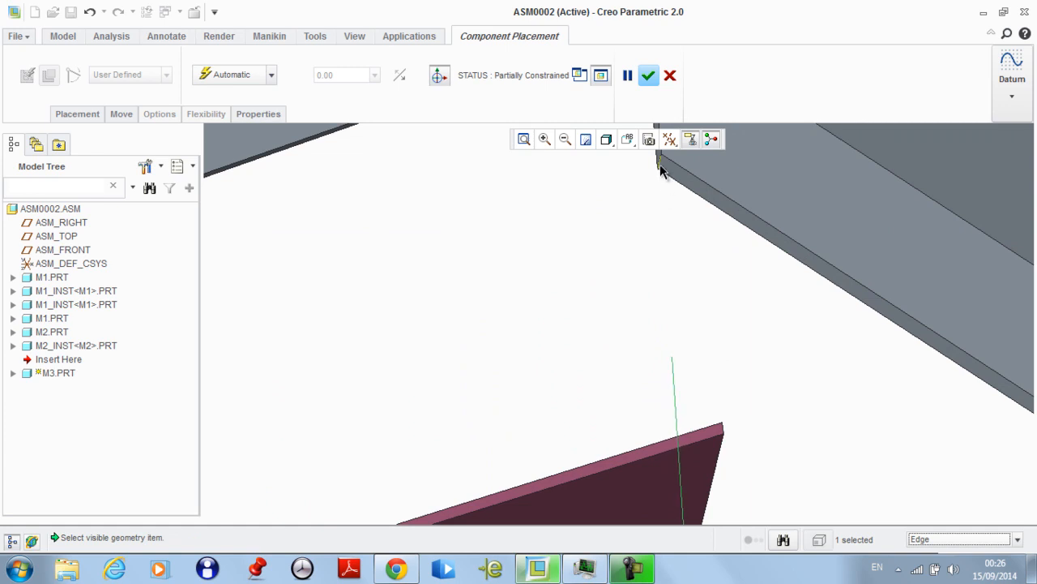
click(659, 167)
Make M3's flange surface coincident with the adjoining inner beam's flange surface and accept the component placement
scroll(664, 352, up, 3)
click(659, 264)
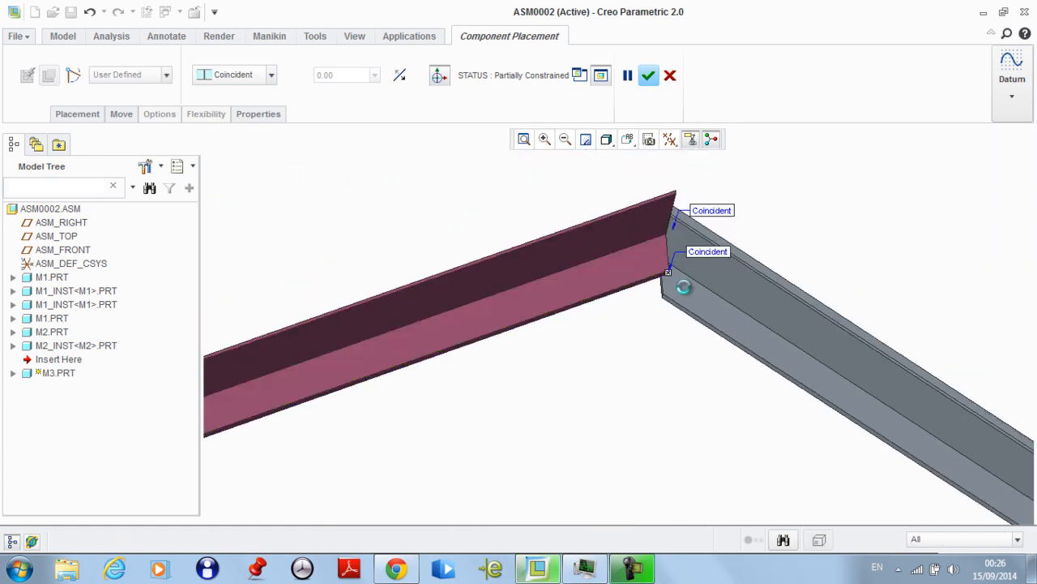
click(721, 315)
scroll(596, 282, up, 3)
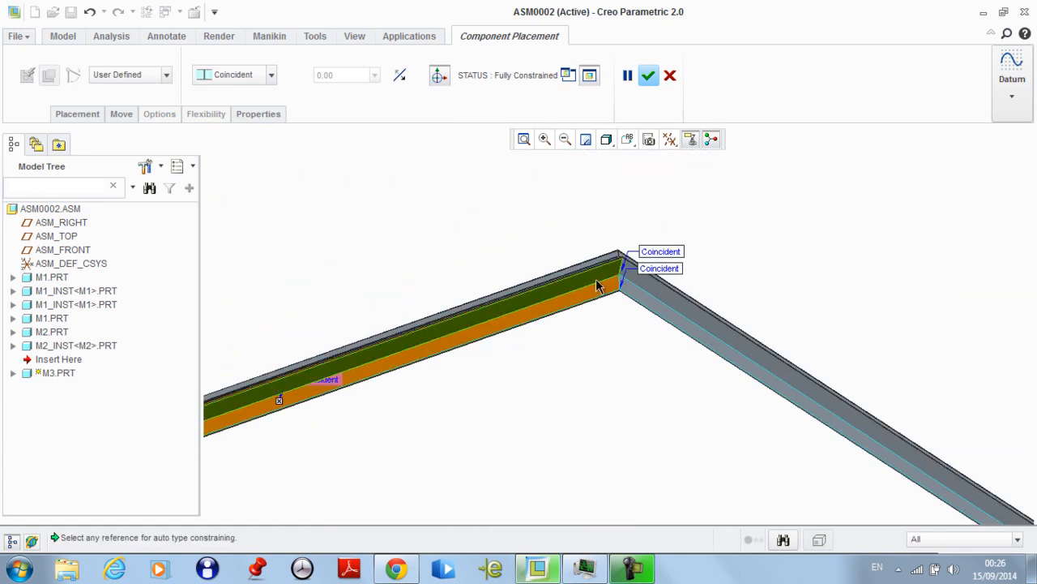
click(649, 75)
Examine the mitred corner joint of the inner beams and the overall frame from several angles
scroll(632, 322, up, 4)
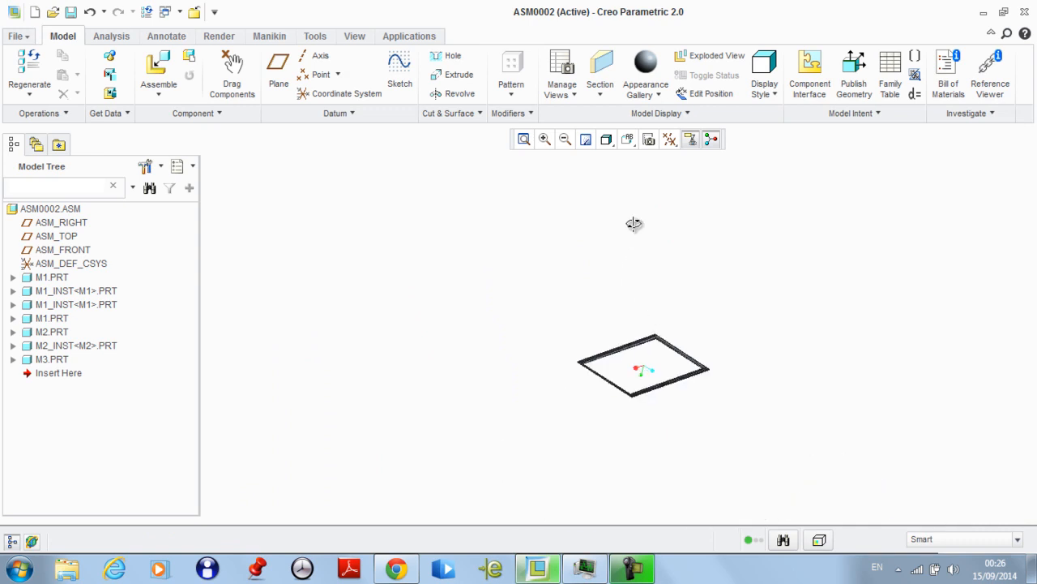
middle_drag(634, 225, 679, 287)
scroll(620, 354, down, 5)
scroll(560, 235, down, 4)
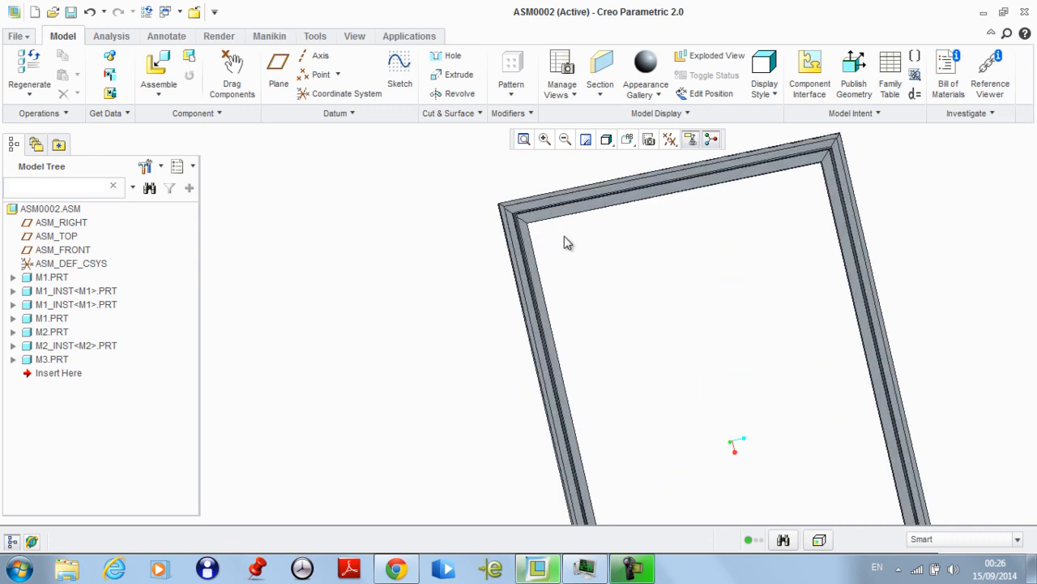
scroll(648, 376, down, 3)
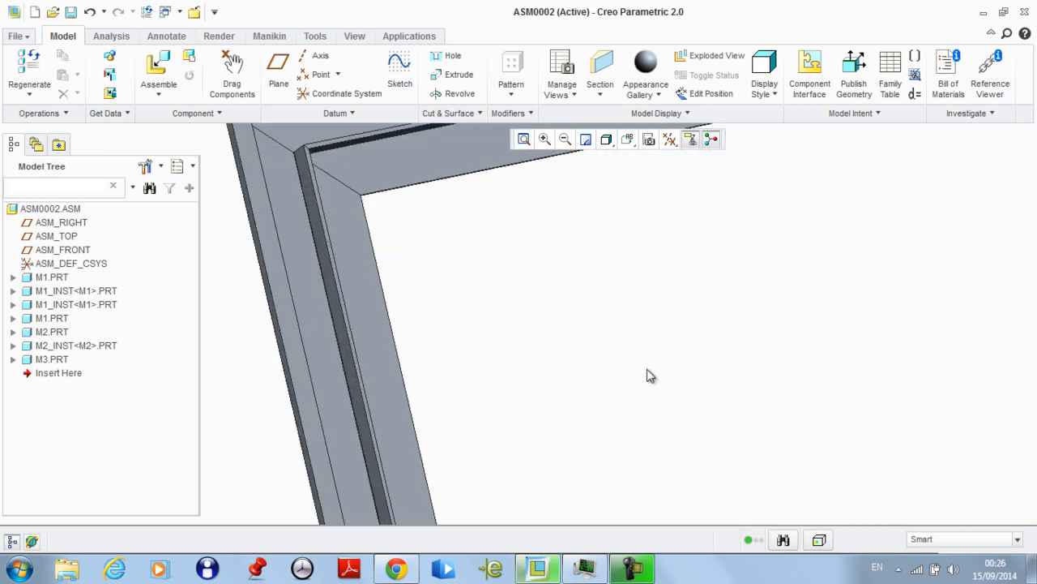
scroll(457, 295, up, 8)
middle_drag(556, 321, 538, 282)
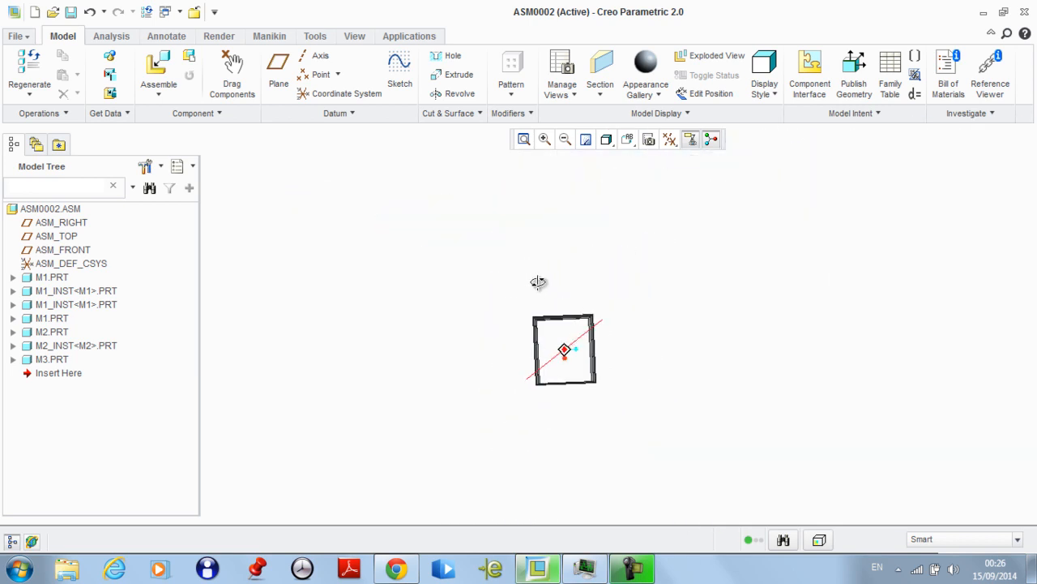